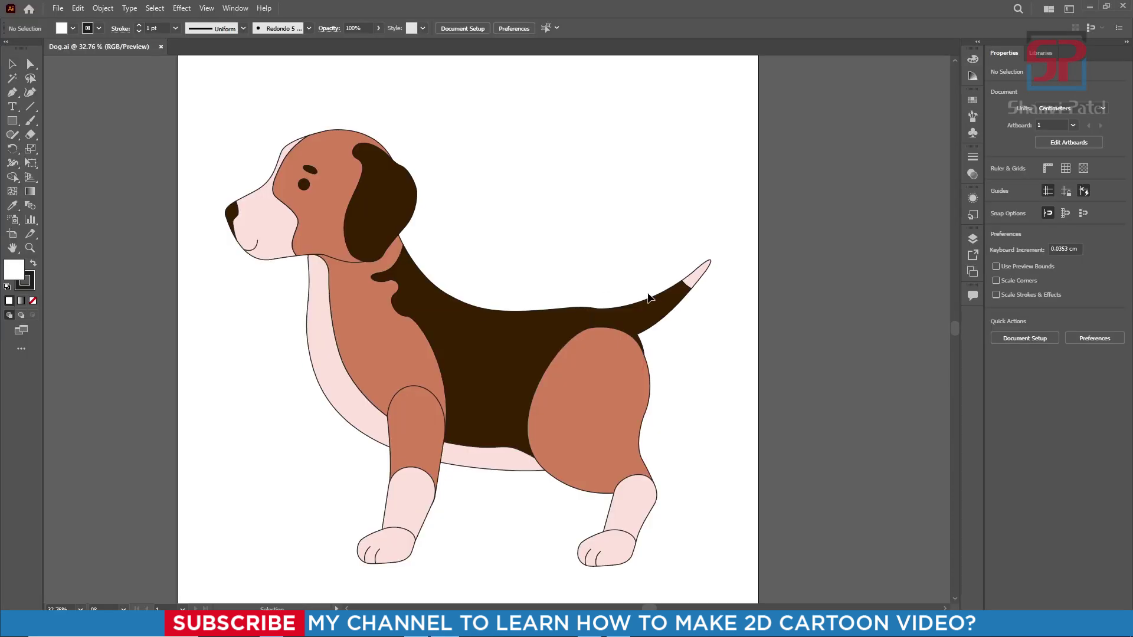
Switch from Illustrator to Animate and import Dog.ai to the stage with all layers, converted to Animate layers at original position.
drag(541, 273, 543, 245)
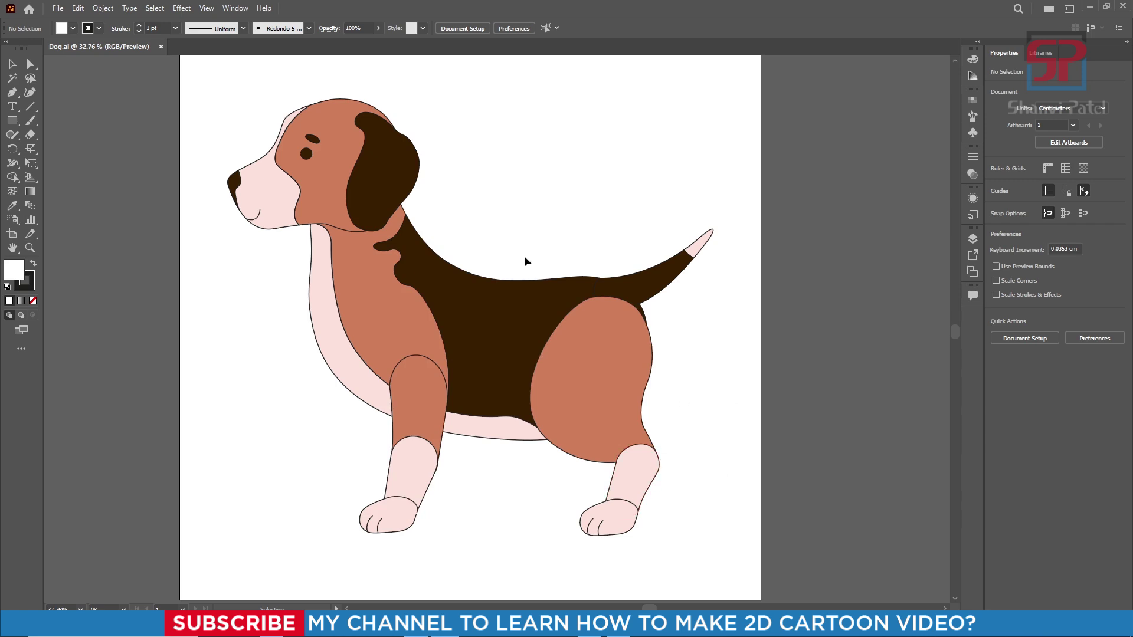
key(alt+Tab)
click(361, 257)
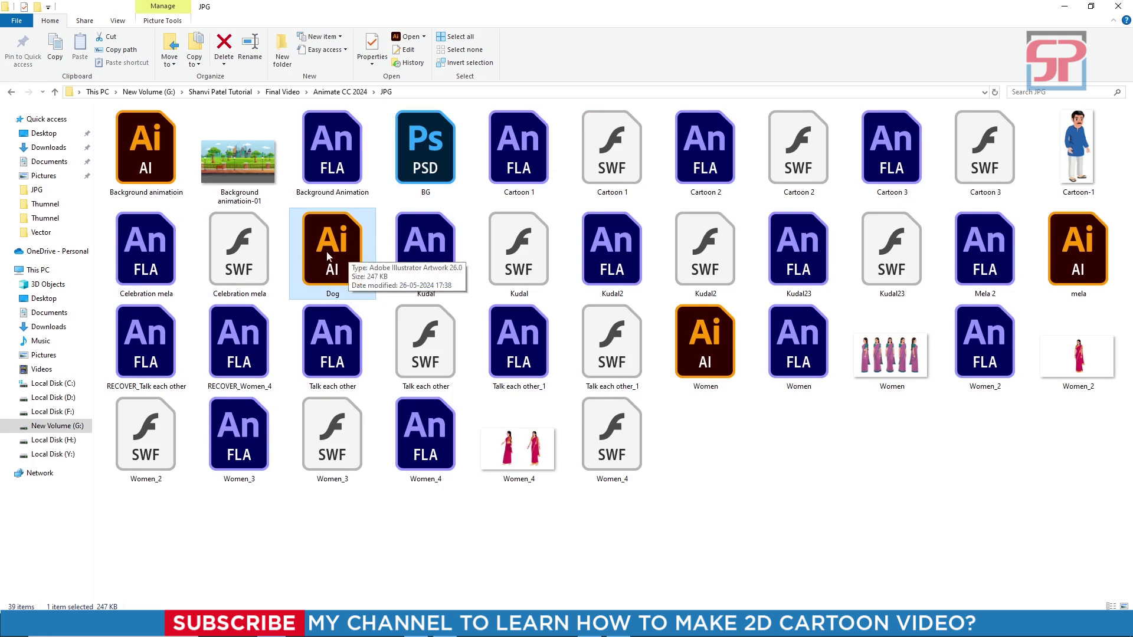
drag(327, 251, 493, 252)
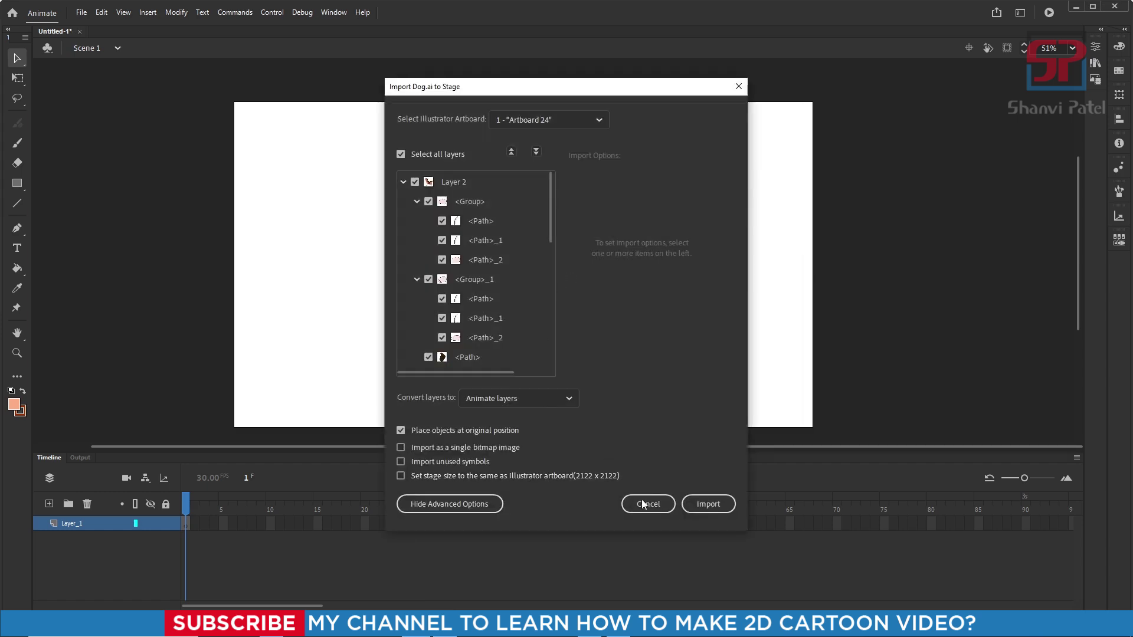
click(710, 506)
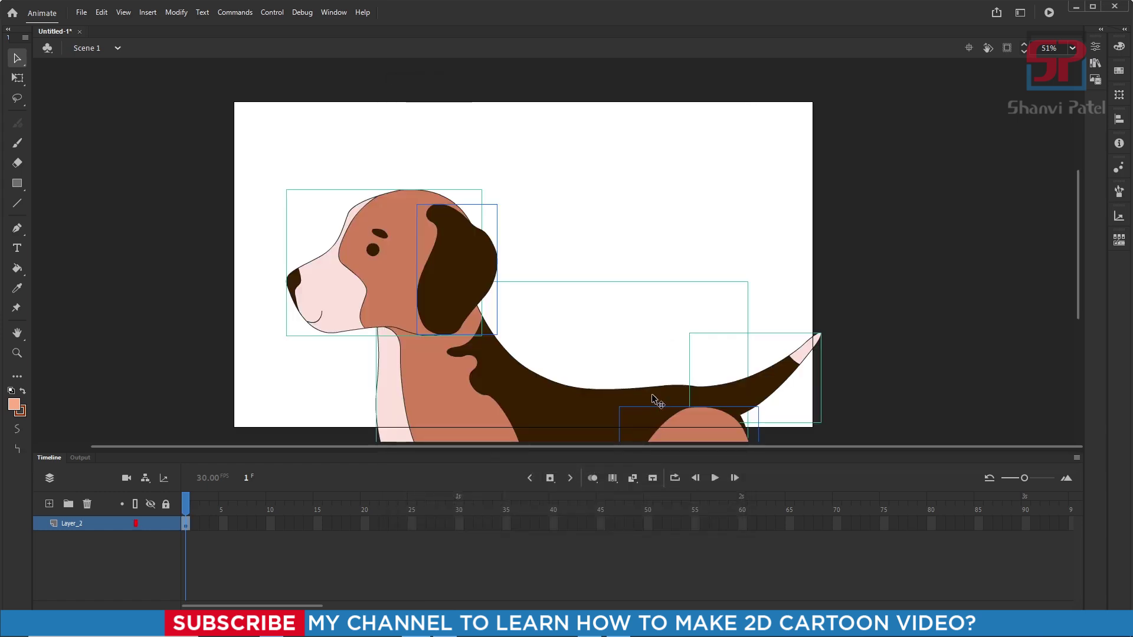
Scale the imported dog down with Free Transform until it fits inside the stage, and centre it there.
drag(544, 416, 533, 282)
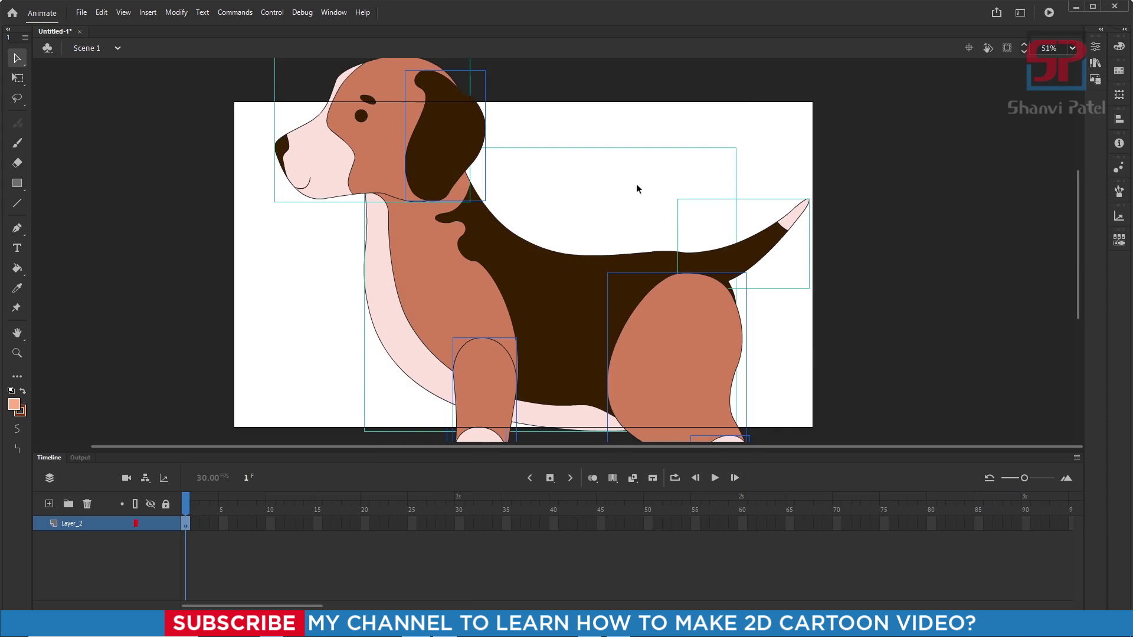
click(17, 77)
scroll(727, 262, down, 1)
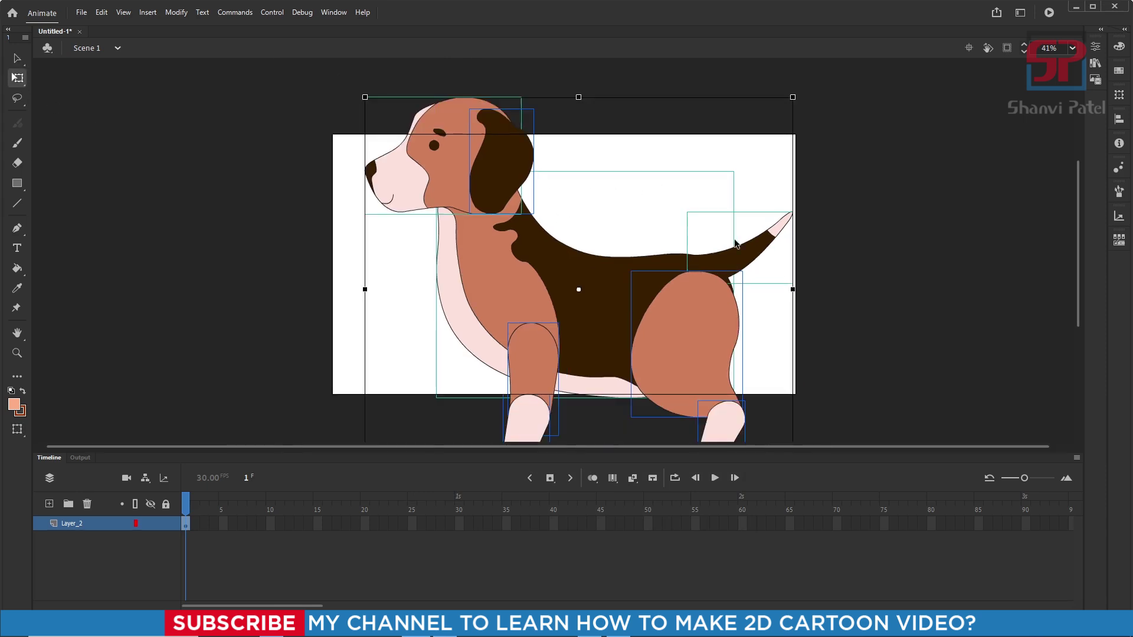
drag(793, 97, 700, 181)
drag(671, 301, 663, 260)
drag(689, 141, 680, 152)
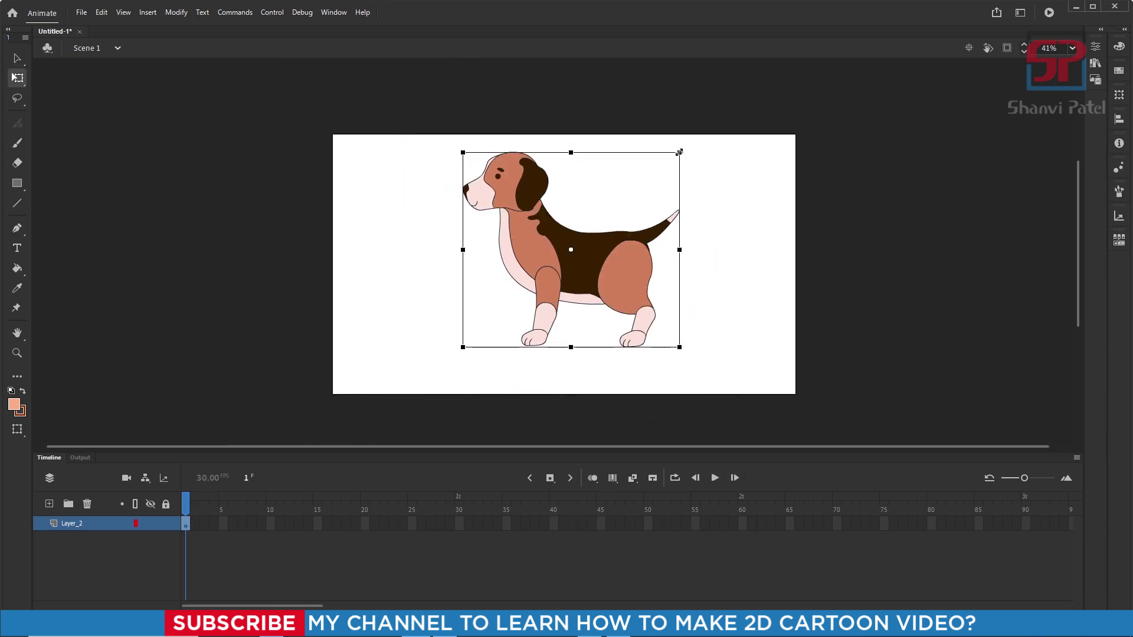
drag(629, 257, 610, 275)
scroll(603, 304, up, 1)
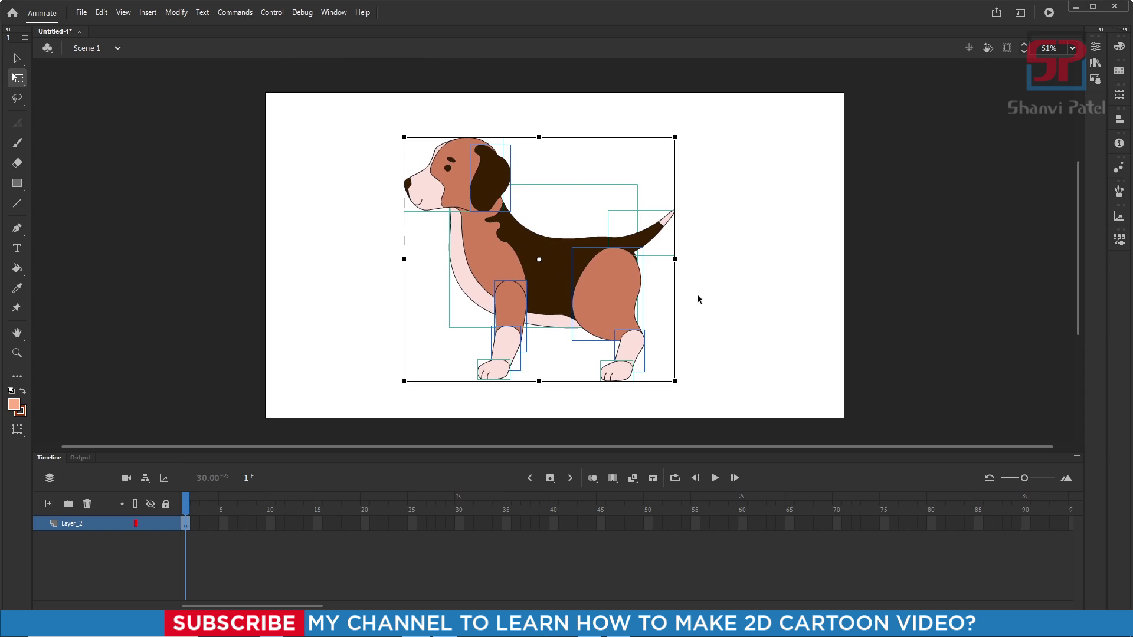
click(752, 295)
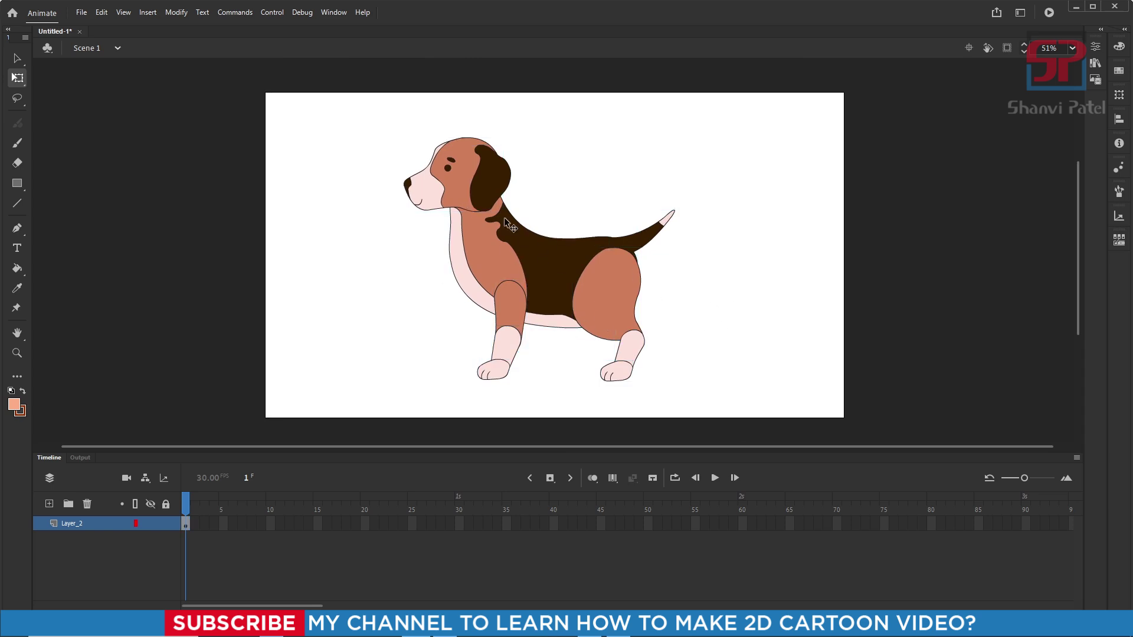
Open the brown upper front leg shape for editing and set the Eraser to Erase Lines mode.
scroll(578, 270, up, 3)
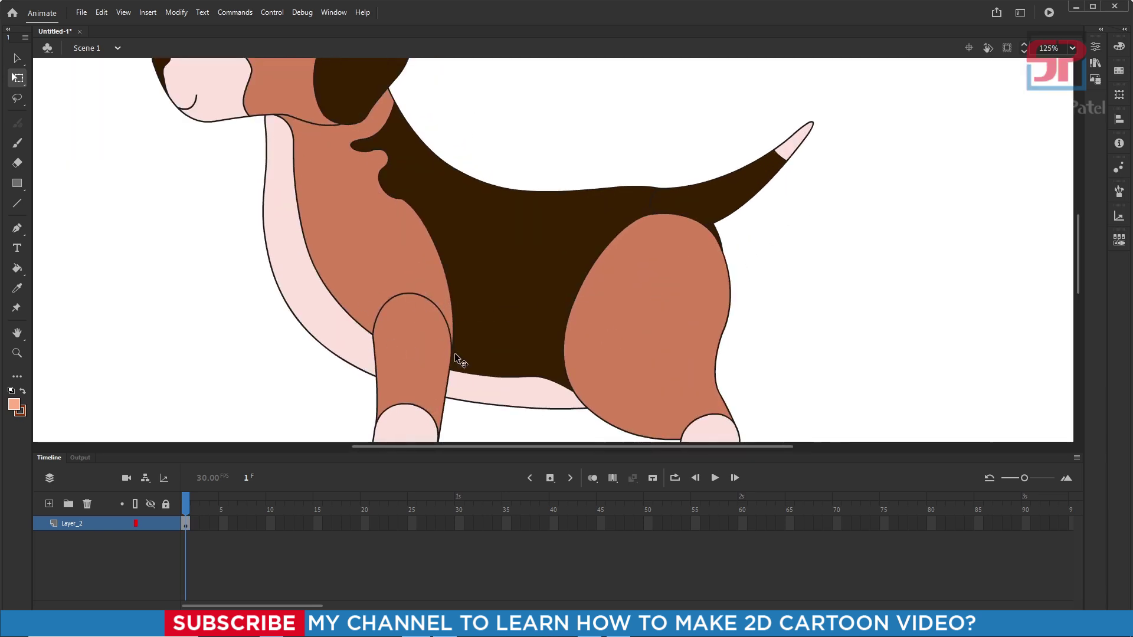
drag(455, 361, 506, 244)
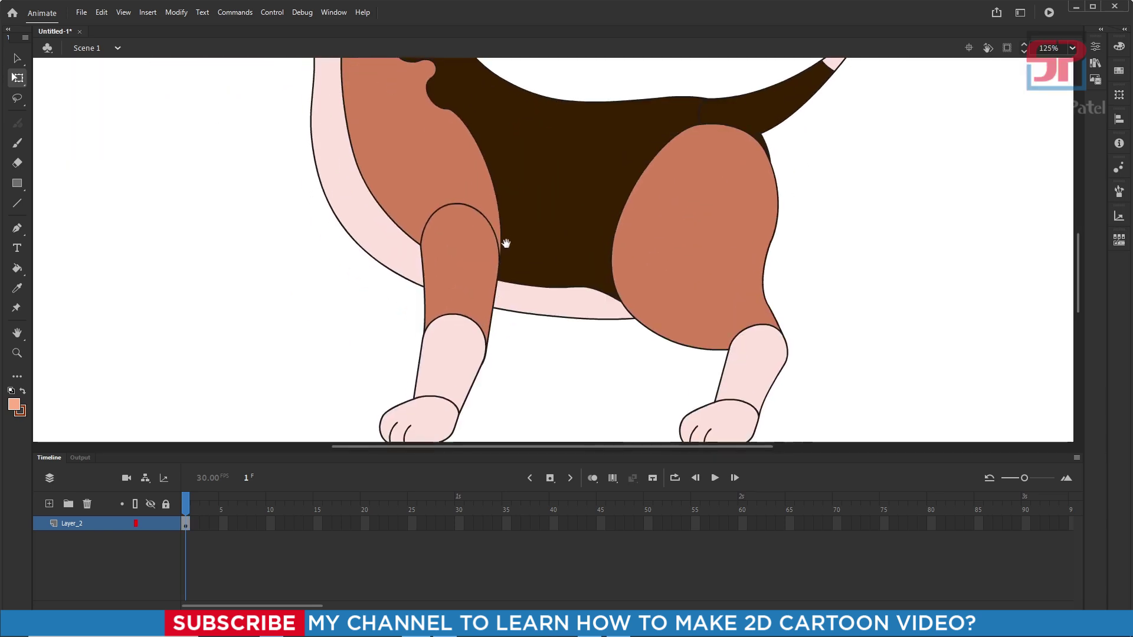
double_click(463, 209)
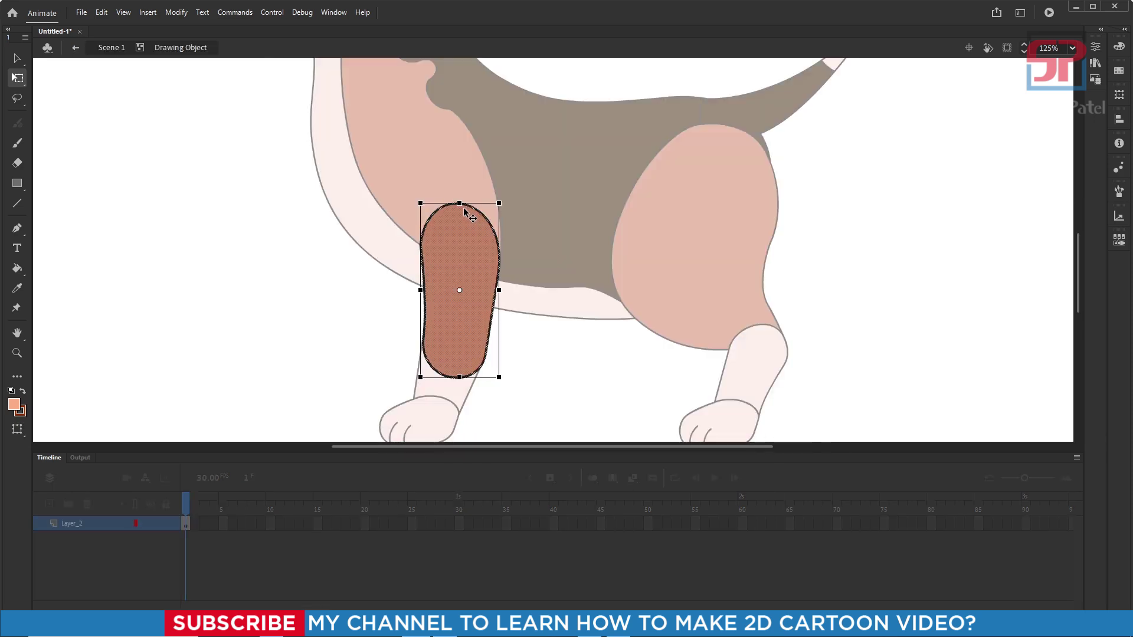
click(1097, 45)
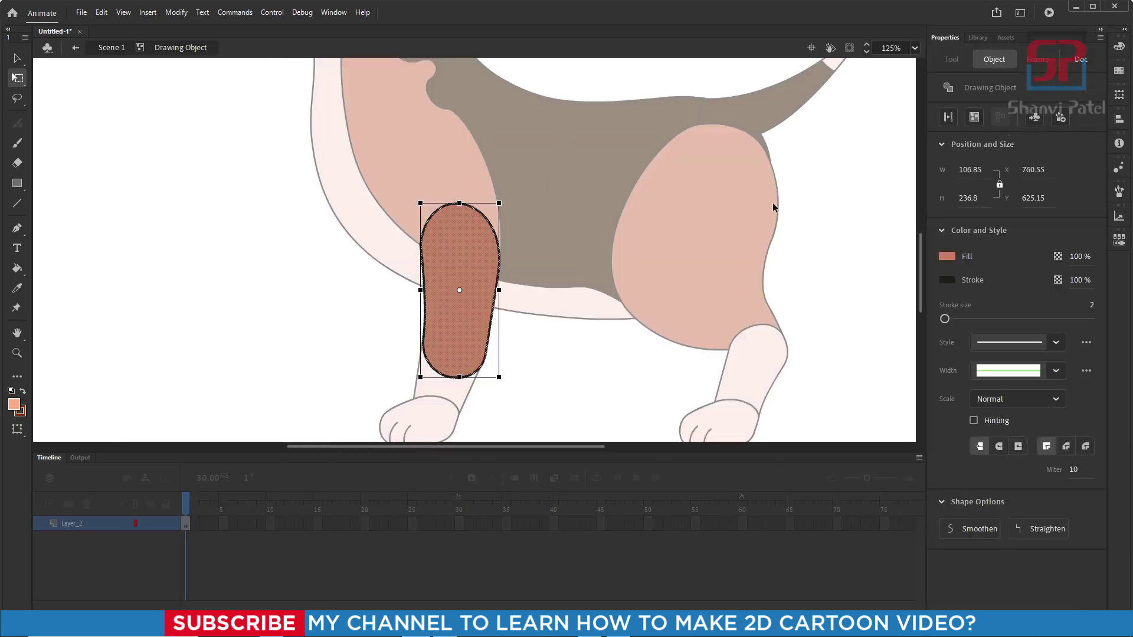
click(18, 163)
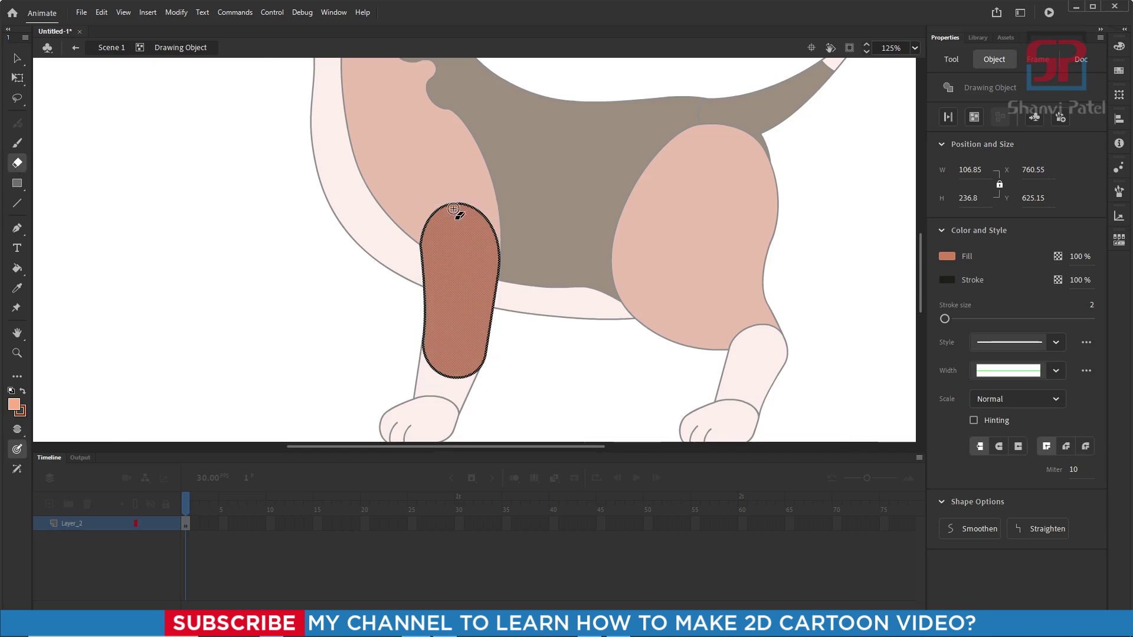
scroll(452, 210, up, 3)
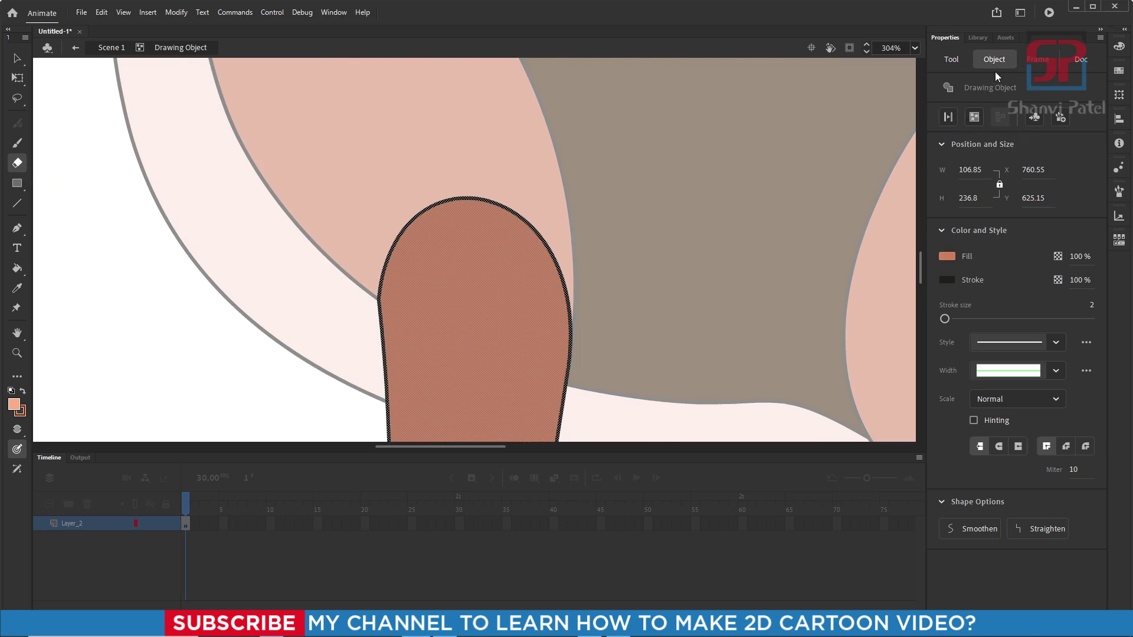
click(954, 59)
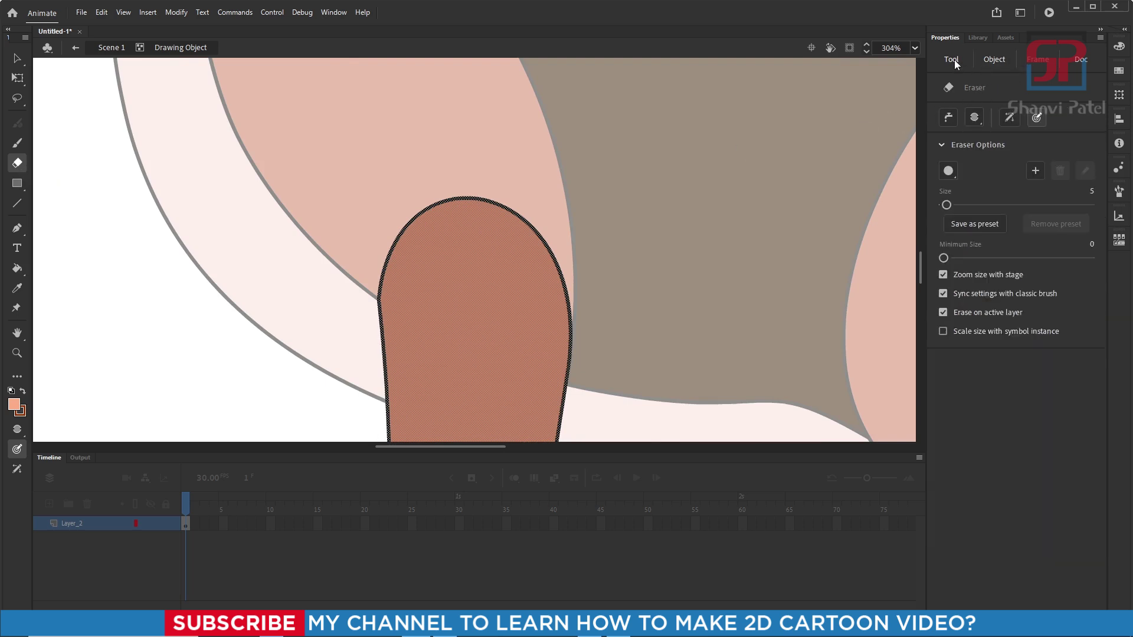
click(982, 122)
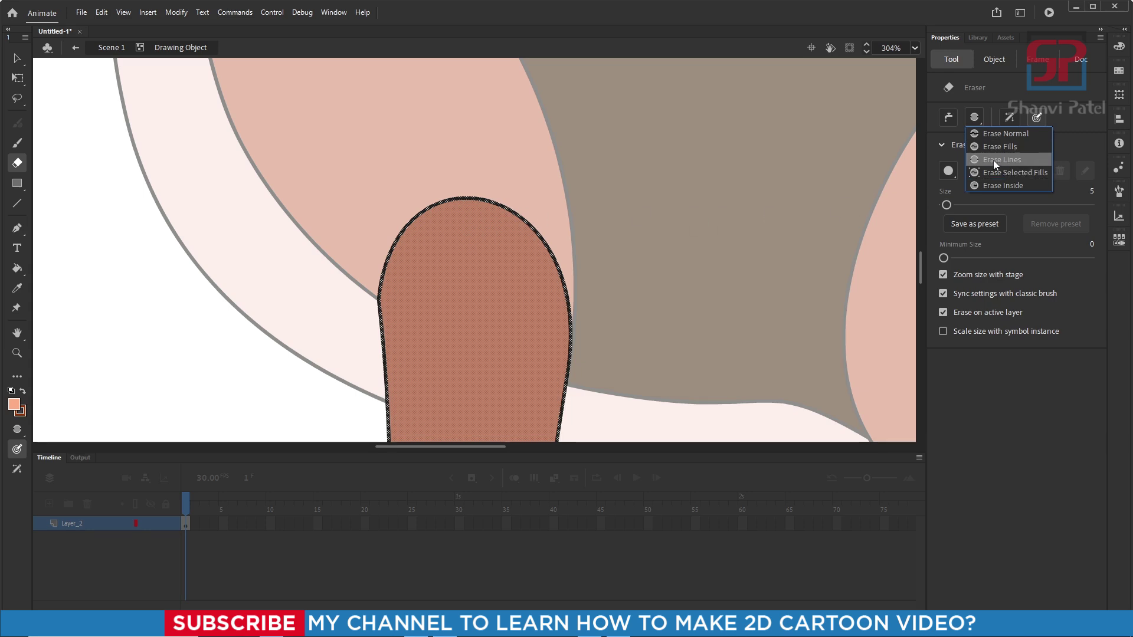
click(1084, 118)
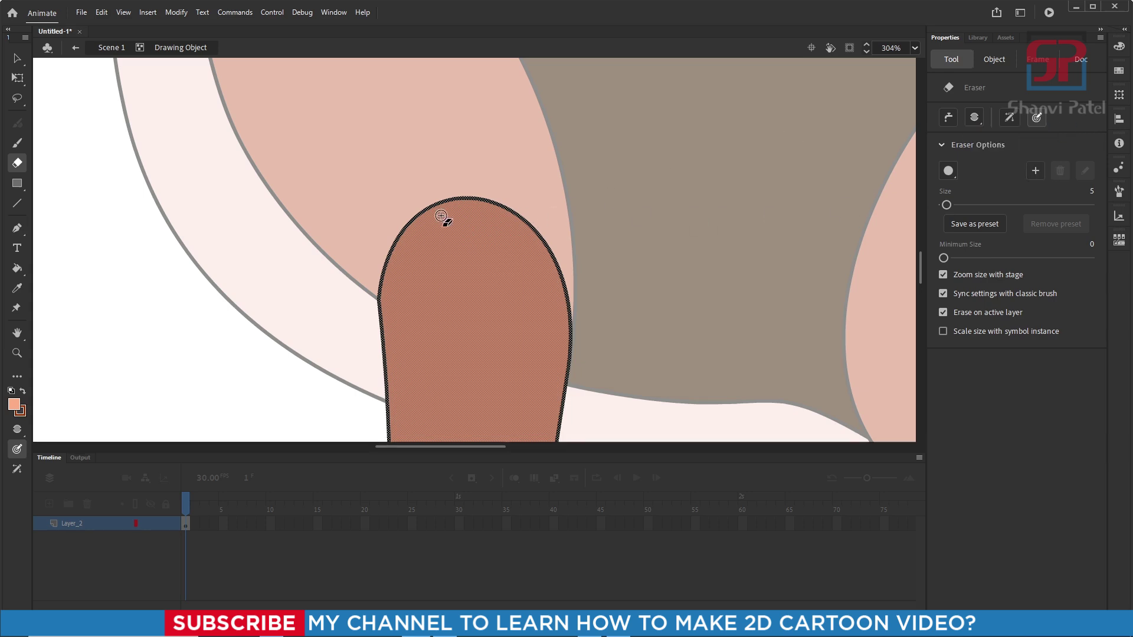
Erase the curved outline at the top of the upper front leg and return to Scene 1.
drag(431, 207, 489, 201)
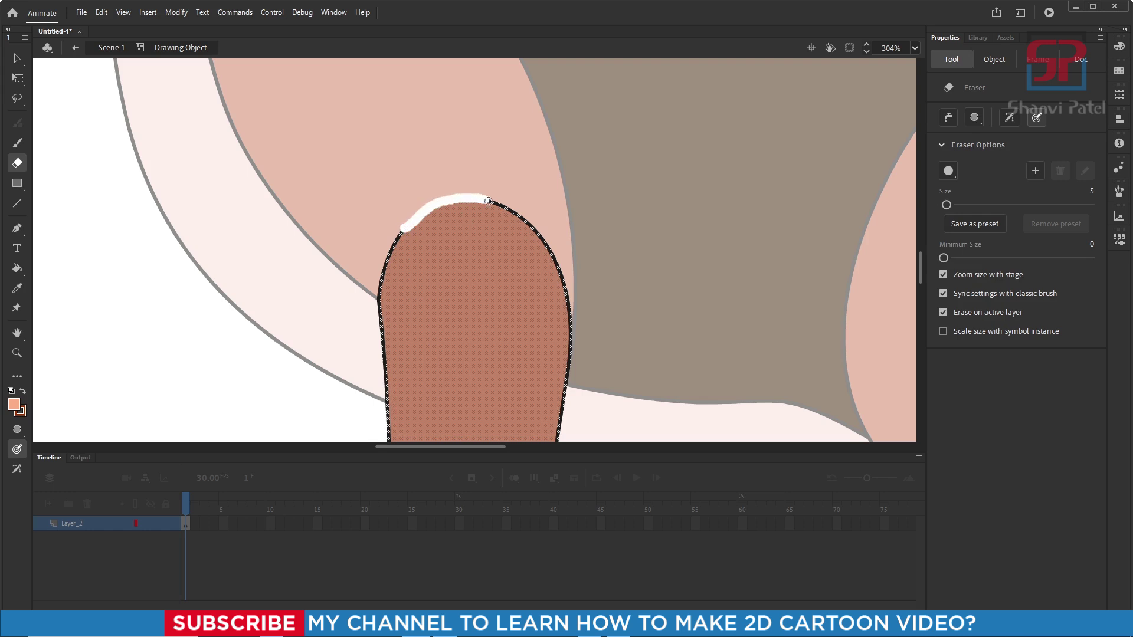
mouse_move(546, 246)
mouse_down()
mouse_move(564, 282)
mouse_move(544, 250)
mouse_move(462, 199)
mouse_move(419, 224)
mouse_up()
scroll(453, 208, down, 4)
scroll(452, 208, down, 2)
double_click(282, 253)
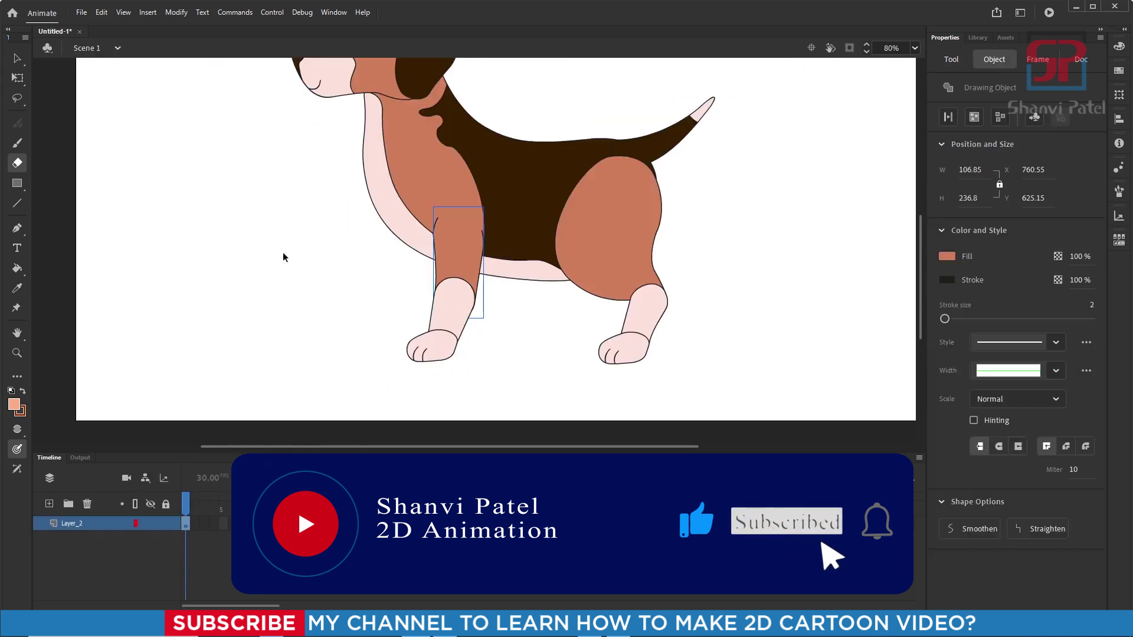
Erase the top outline of the pink lower front leg where it meets the brown upper leg, then return to Scene 1.
scroll(443, 347, down, 1)
scroll(443, 346, up, 1)
scroll(459, 298, up, 4)
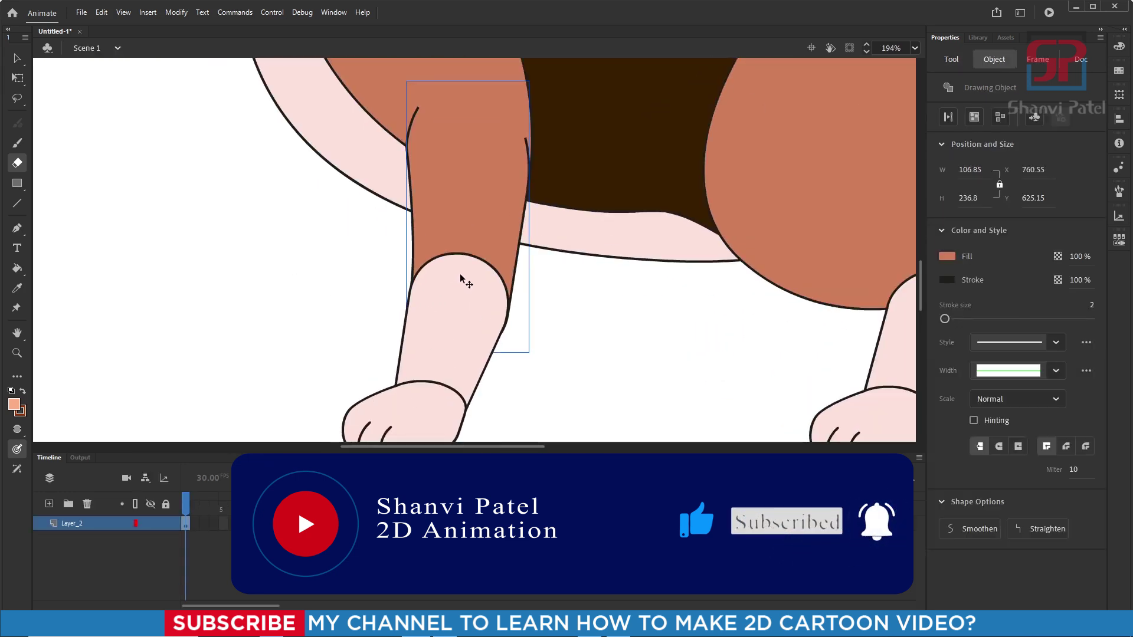
double_click(463, 286)
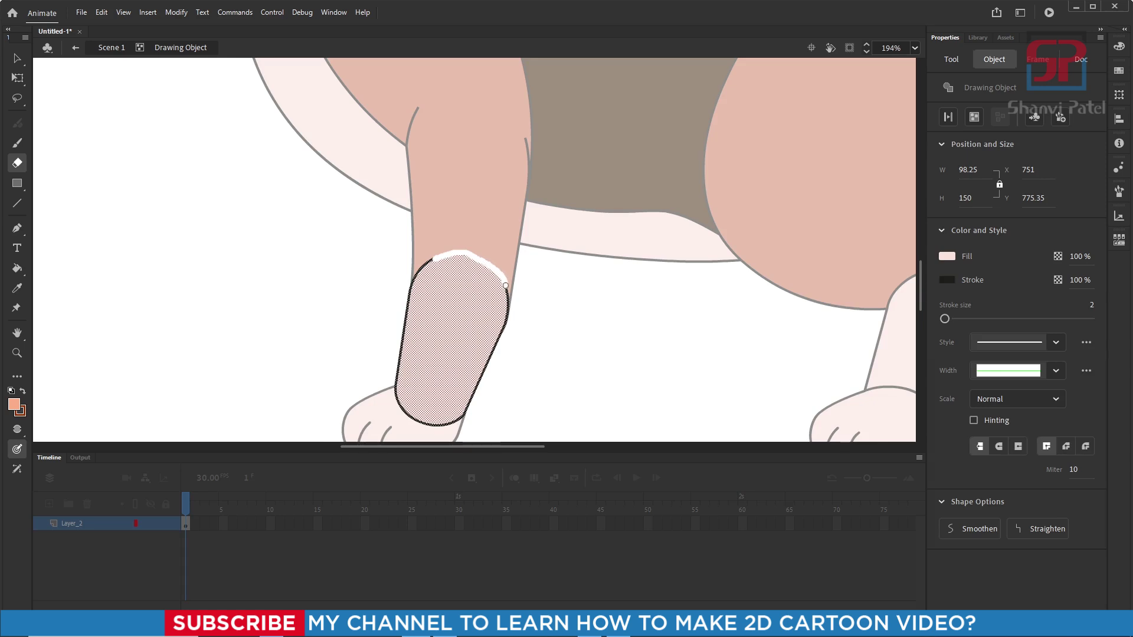
drag(505, 286, 506, 288)
double_click(328, 313)
Inside the front paw group, erase the paw shape's upper outline where it joins the leg, then return to Scene 1.
scroll(413, 342, down, 2)
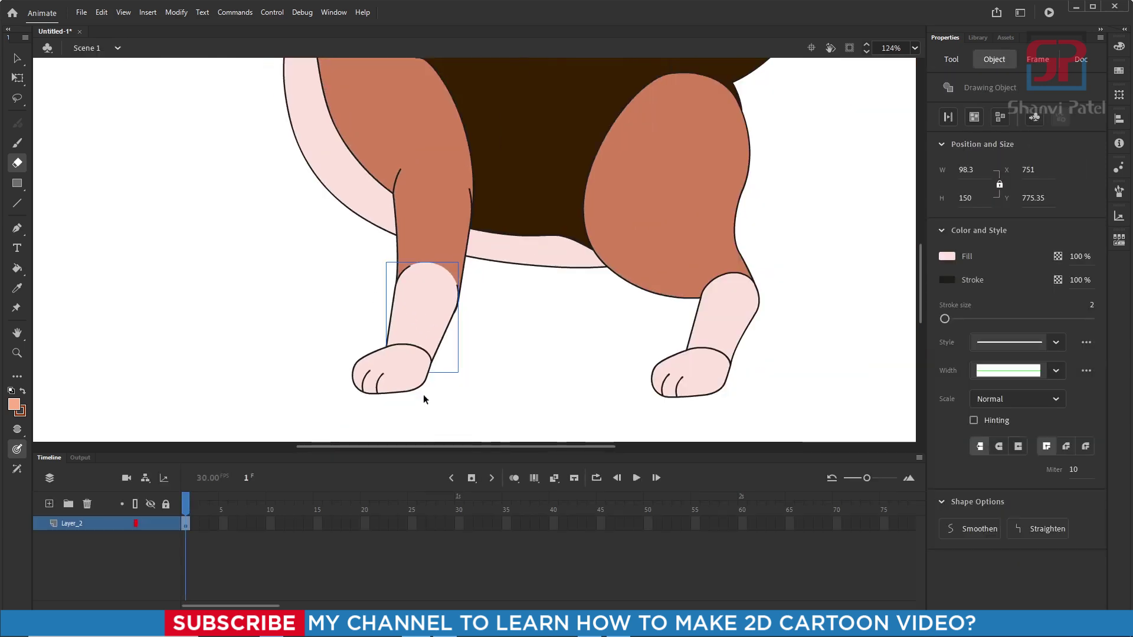
double_click(411, 341)
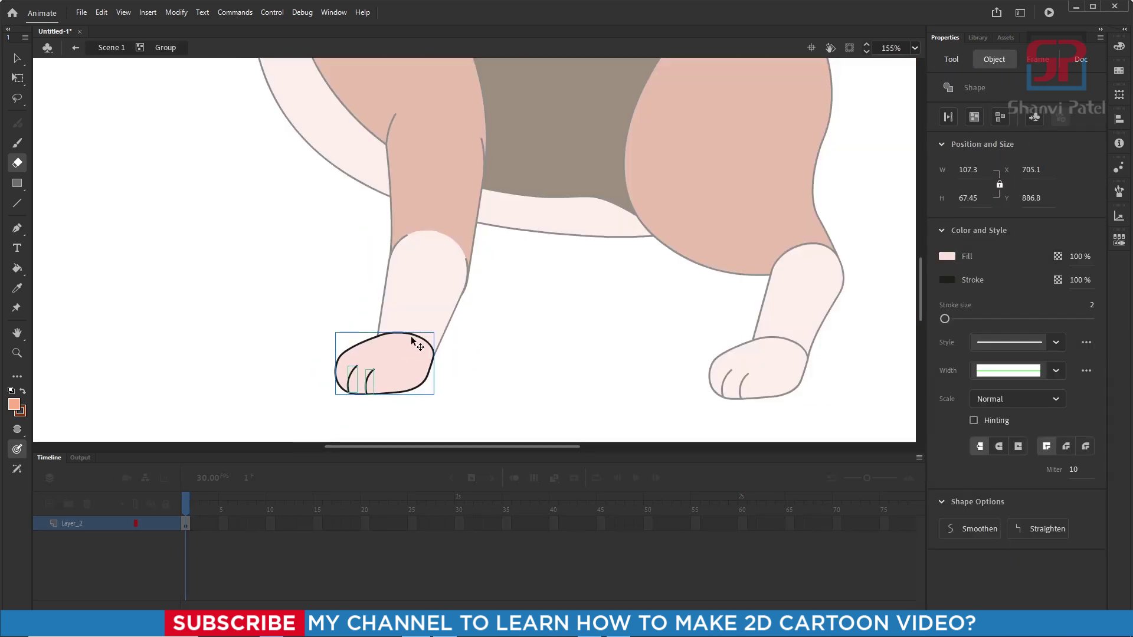
double_click(412, 340)
click(412, 339)
scroll(411, 339, up, 4)
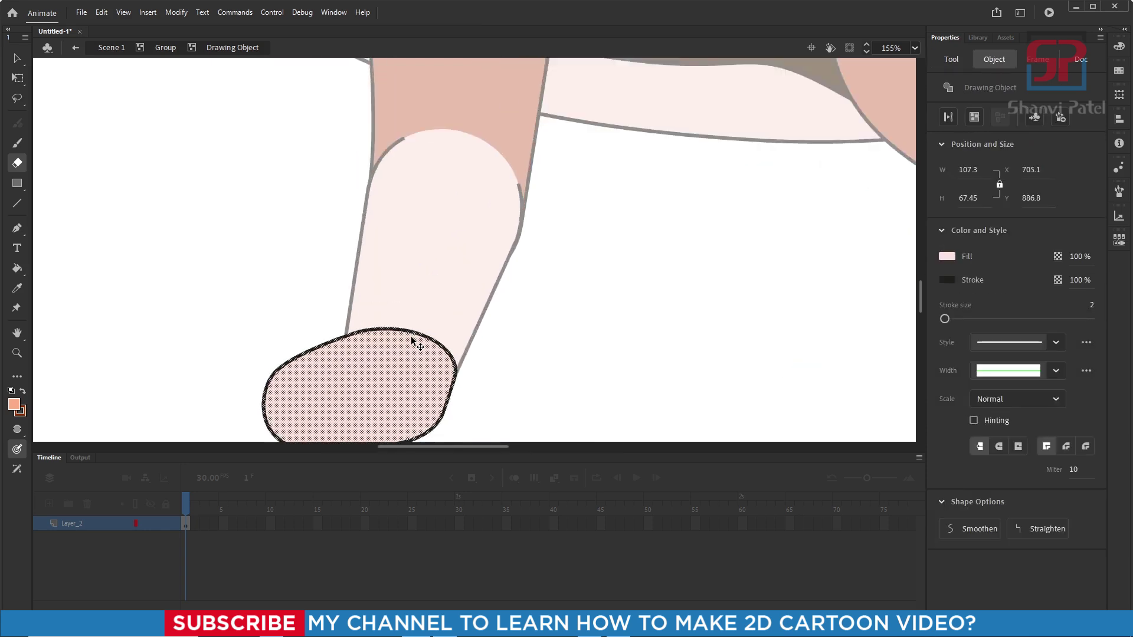
mouse_move(375, 328)
mouse_down()
mouse_move(437, 340)
mouse_move(461, 361)
mouse_up()
double_click(601, 327)
double_click(601, 327)
Erase the top outline of the pink lower hind leg where it meets the thigh and return to Scene 1.
scroll(402, 307, down, 5)
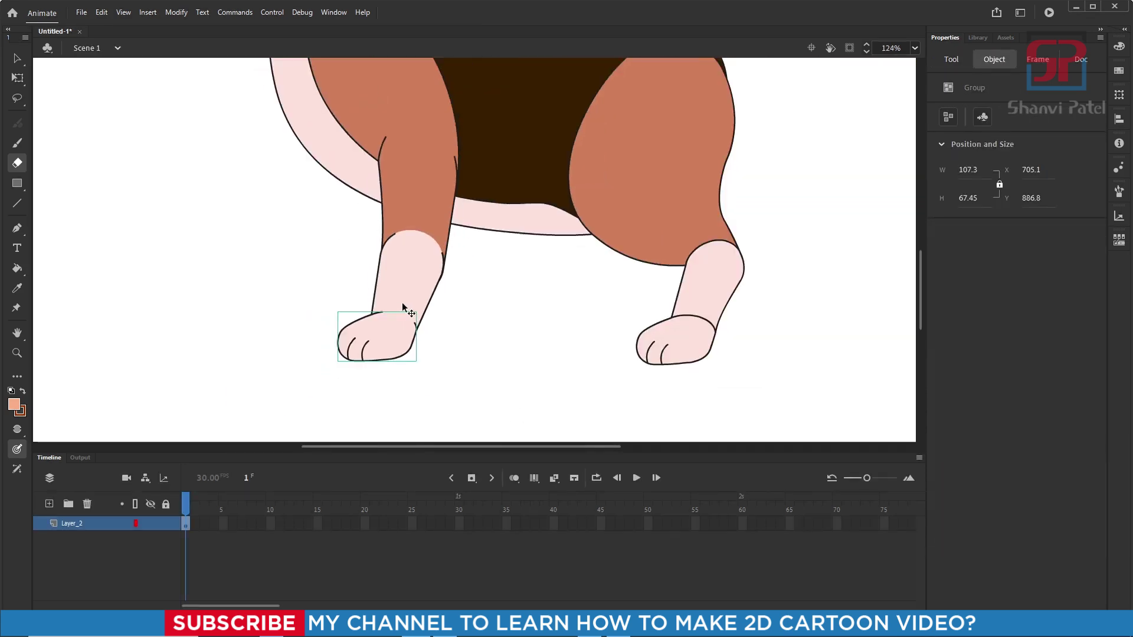
scroll(634, 263, down, 1)
scroll(655, 260, up, 4)
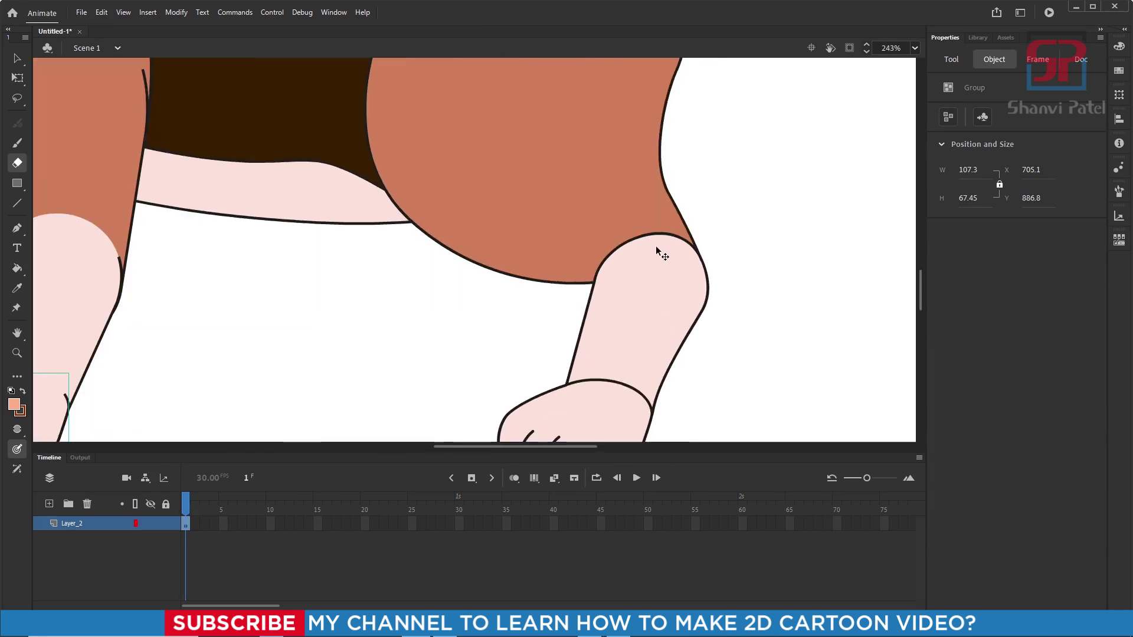
double_click(659, 248)
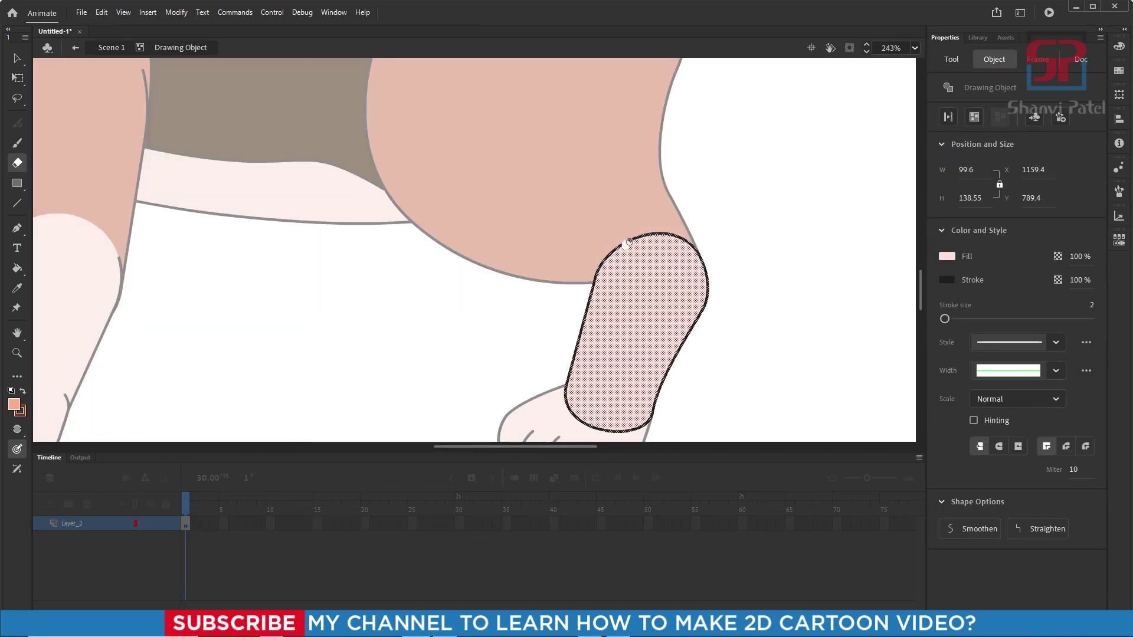
drag(662, 239, 615, 247)
double_click(604, 260)
Inside the hind paw group, erase the paw shape's upper outline at the leg joint and return to Scene 1.
scroll(606, 261, down, 2)
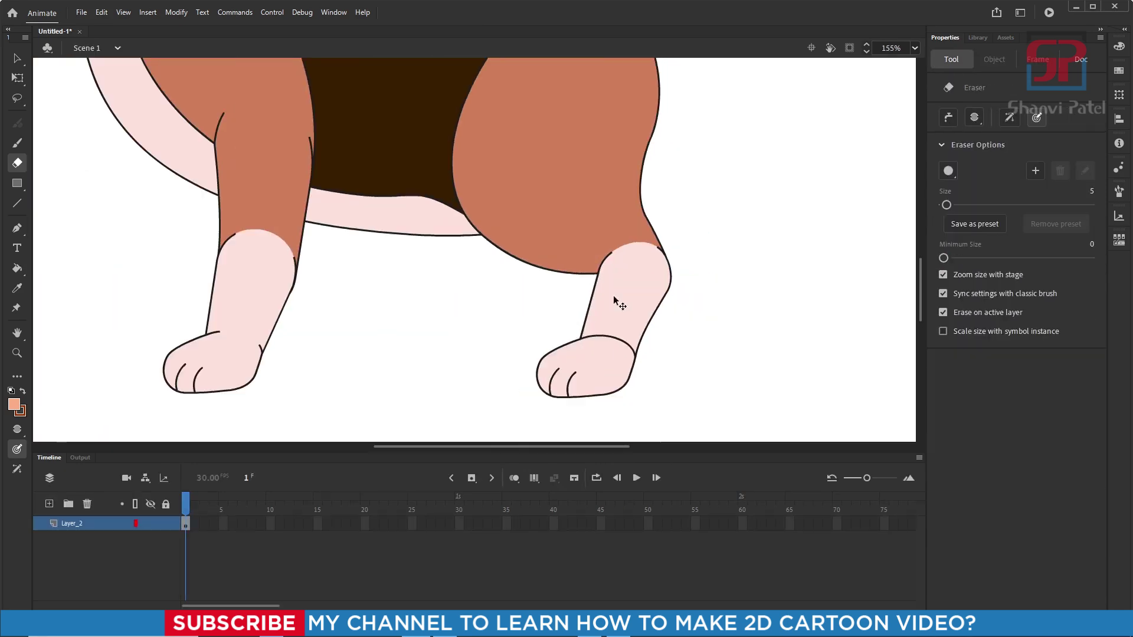
scroll(610, 358, up, 3)
double_click(614, 339)
double_click(612, 329)
drag(584, 312, 654, 335)
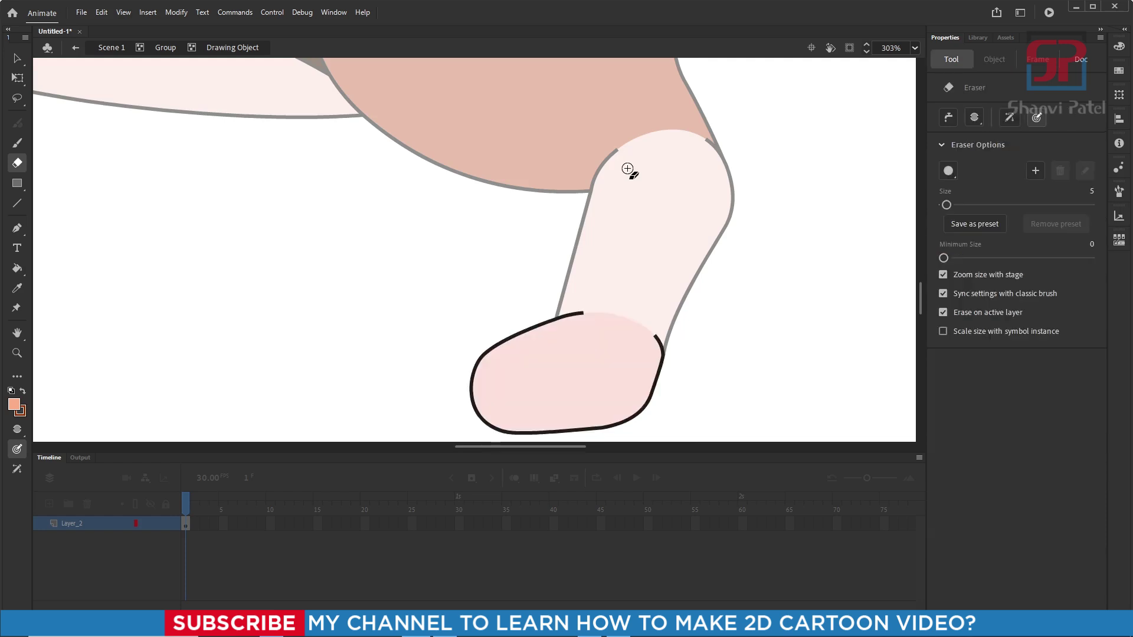
ctrl+double_click(795, 236)
ctrl+double_click(795, 236)
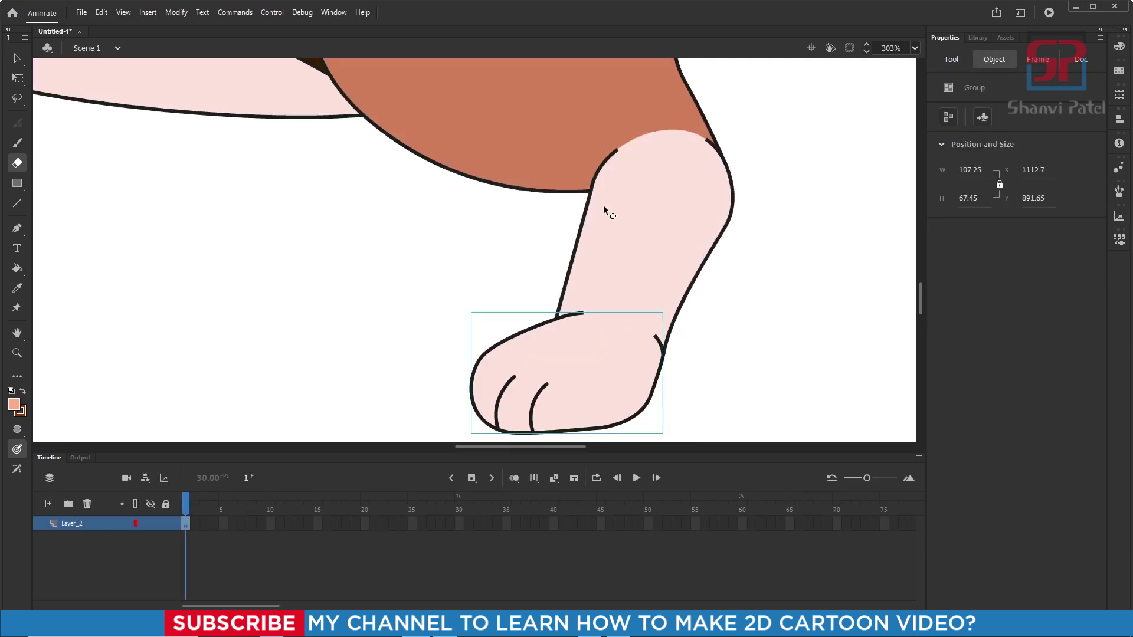
Inside the tail group, erase the dark tail shape's outline where its base joins the body, then return to Scene 1.
scroll(606, 210, down, 5)
scroll(566, 88, up, 3)
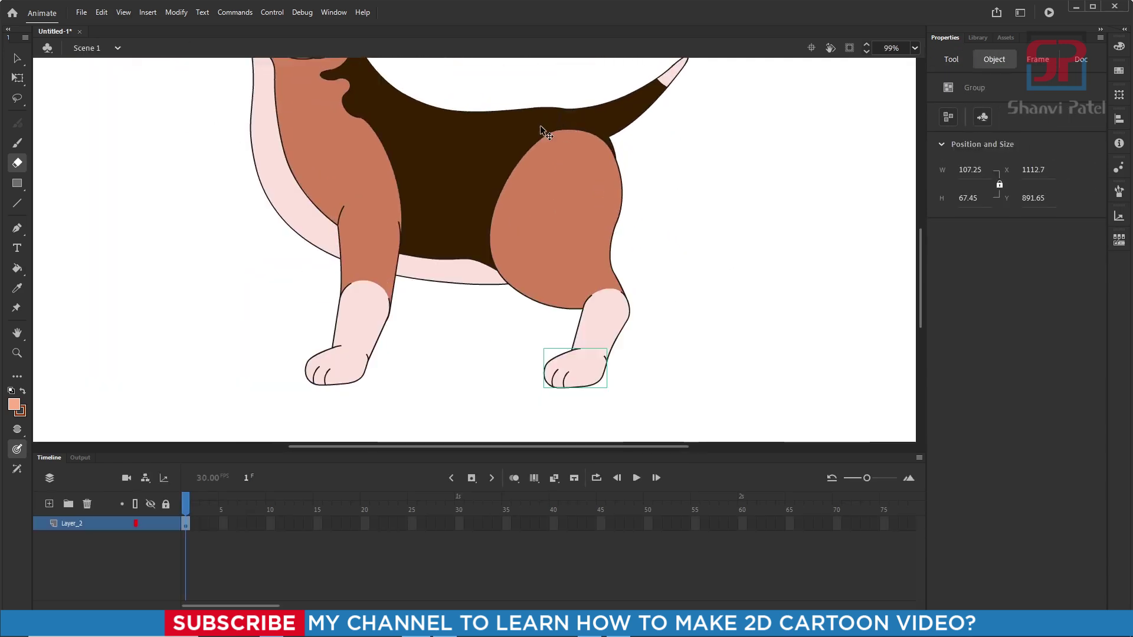
scroll(540, 125, up, 4)
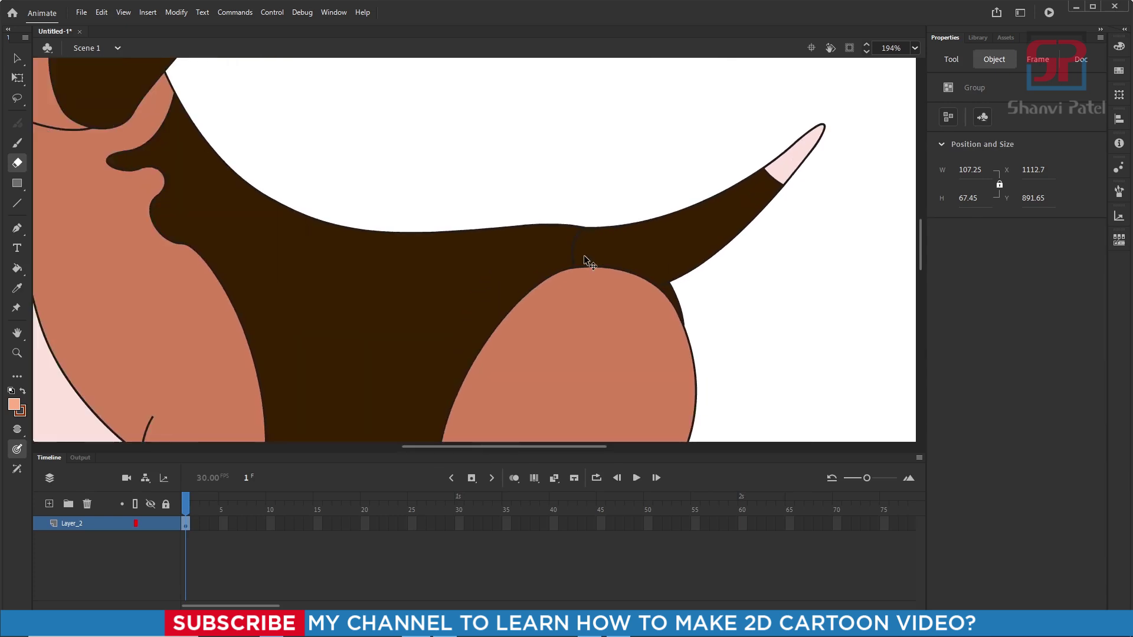
scroll(585, 259, up, 5)
click(577, 234)
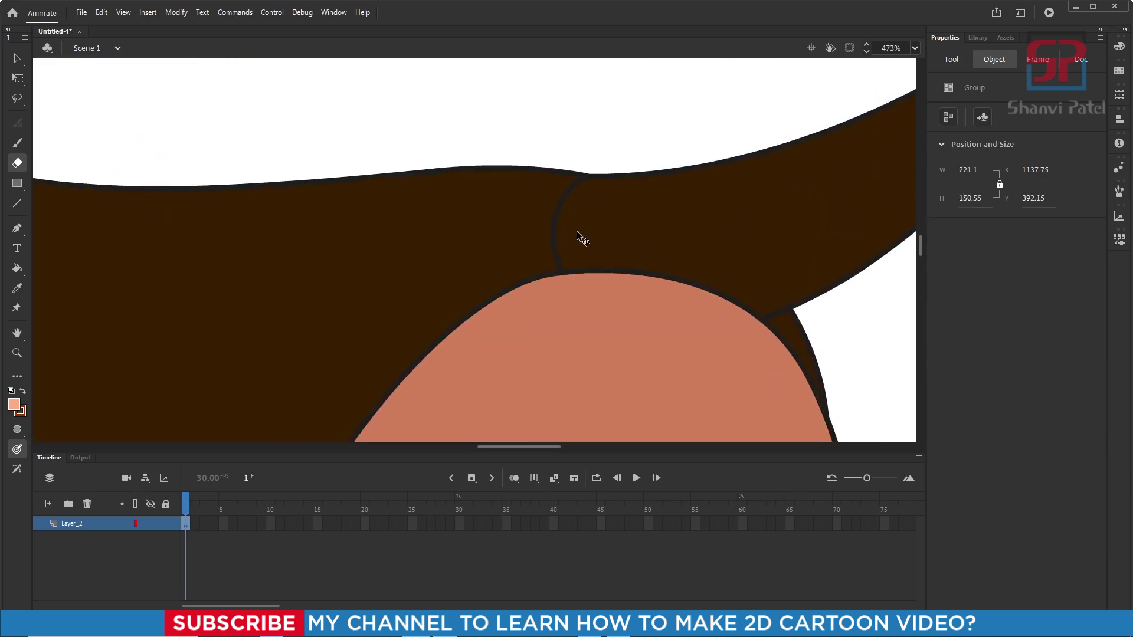
double_click(576, 232)
double_click(579, 236)
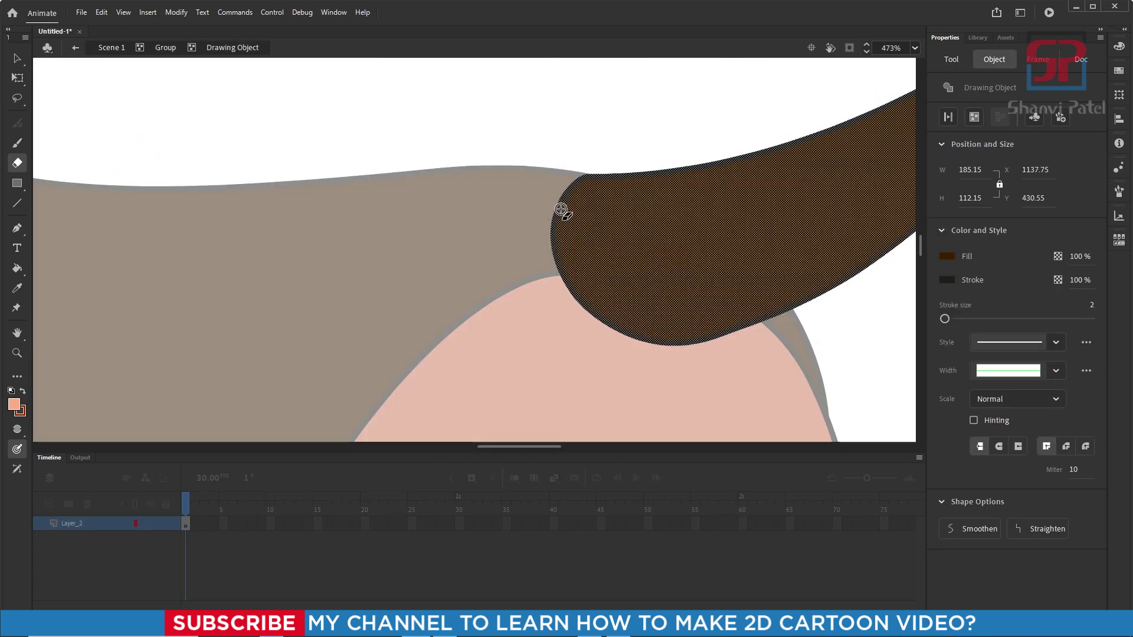
mouse_move(560, 210)
mouse_down()
mouse_move(555, 279)
mouse_move(602, 327)
mouse_move(550, 260)
mouse_move(547, 221)
mouse_move(564, 200)
mouse_up()
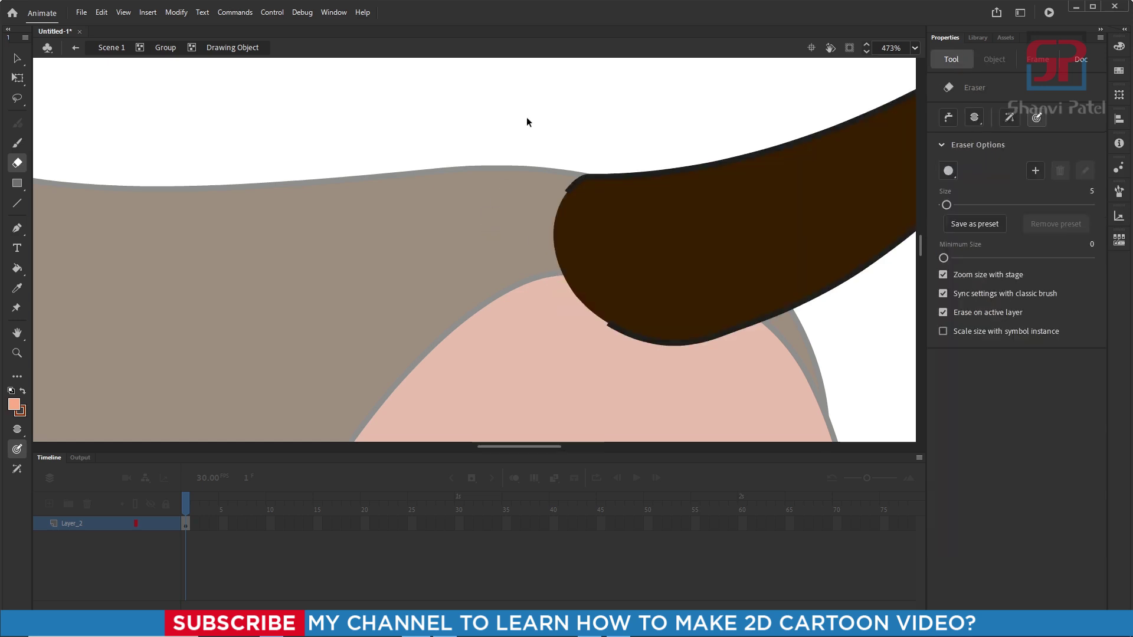
ctrl+double_click(526, 117)
ctrl+double_click(527, 116)
Erase the outline along the brown thigh's upper front edge where it overlaps the body, then return to Scene 1.
scroll(508, 206, down, 1)
scroll(511, 210, down, 2)
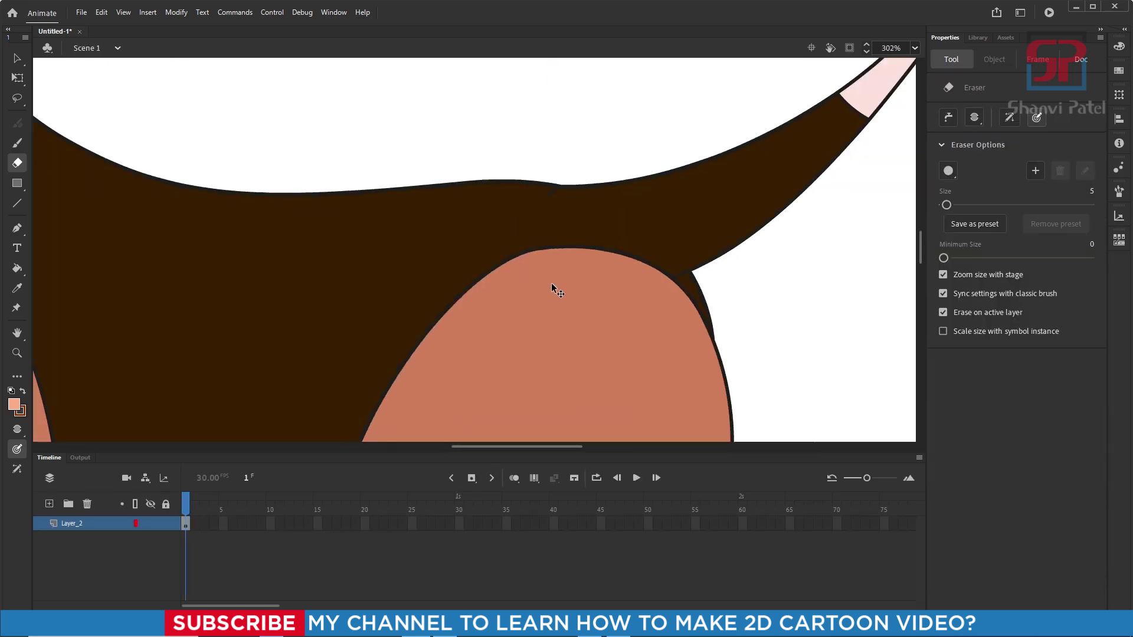
scroll(531, 228, down, 10)
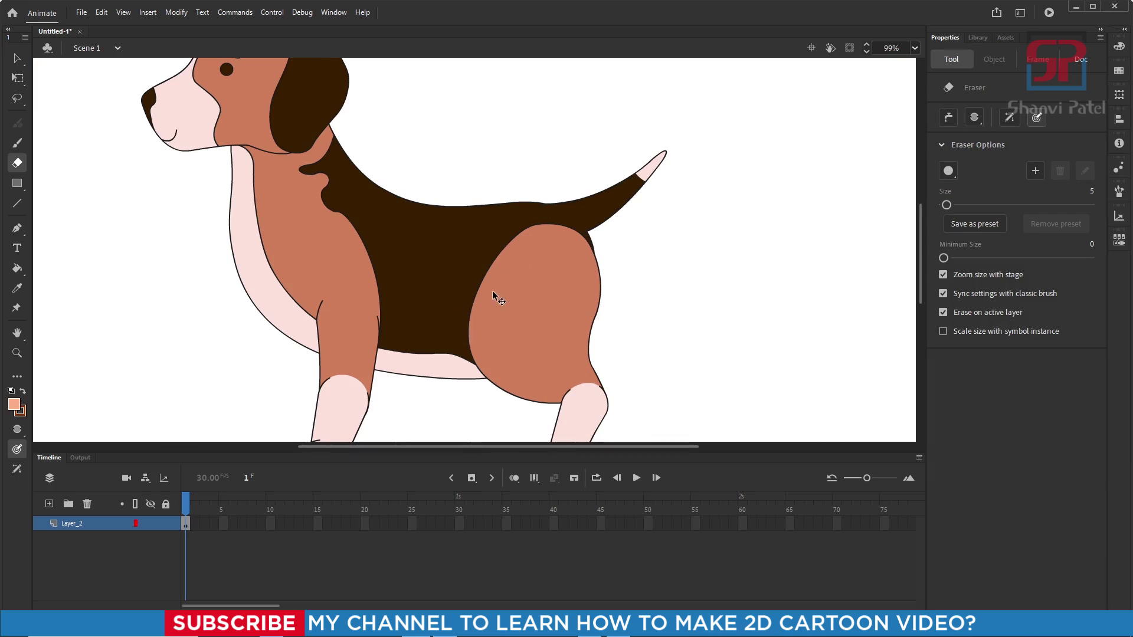
scroll(495, 293, up, 6)
double_click(504, 253)
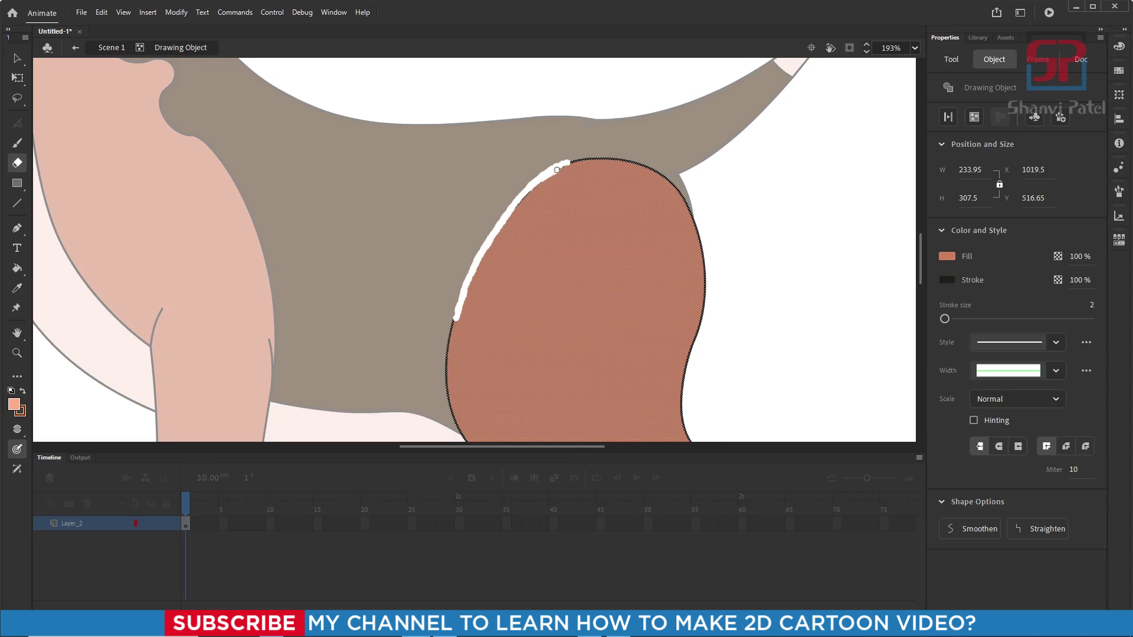
drag(540, 176, 491, 248)
mouse_move(592, 158)
mouse_down()
mouse_move(542, 179)
mouse_move(581, 165)
mouse_move(531, 167)
mouse_up()
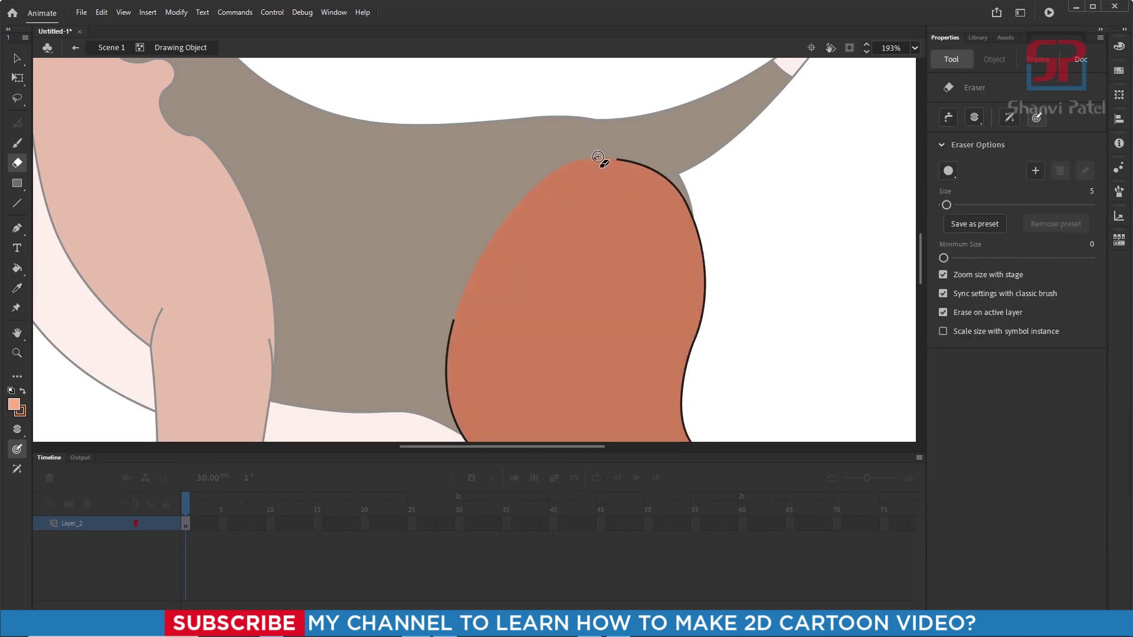
ctrl+double_click(734, 225)
Inside the head group, erase the brown head shape's lower outline where it meets the neck, then return to Scene 1.
ctrl+scroll(648, 258, down, 3)
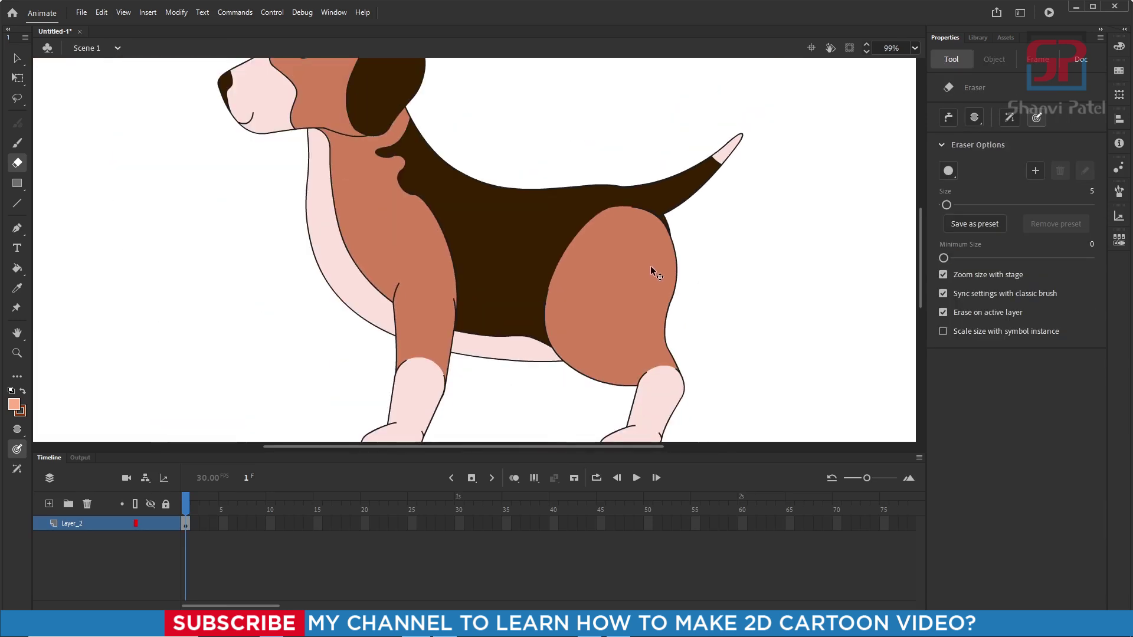
scroll(338, 112, up, 5)
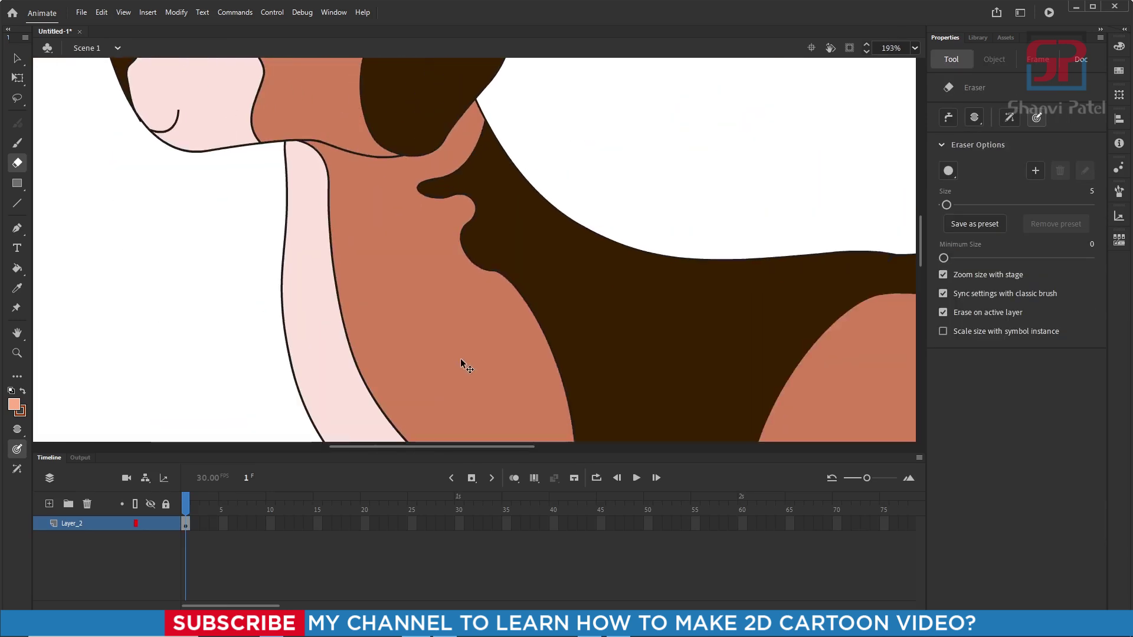
scroll(461, 359, down, 3)
scroll(424, 300, up, 2)
scroll(427, 296, up, 3)
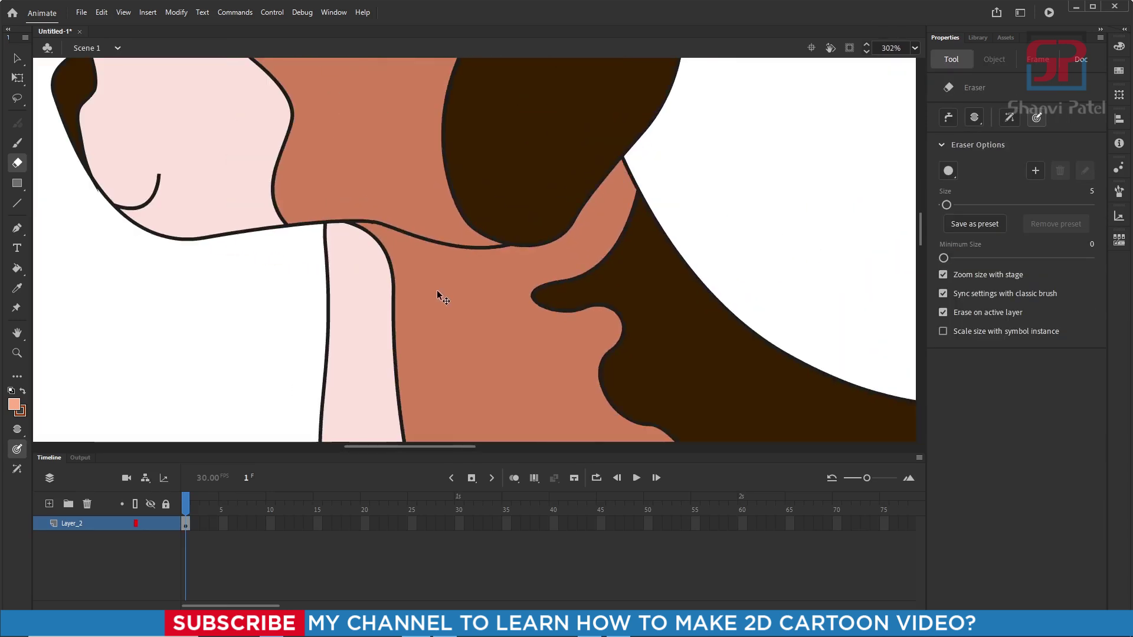
double_click(424, 237)
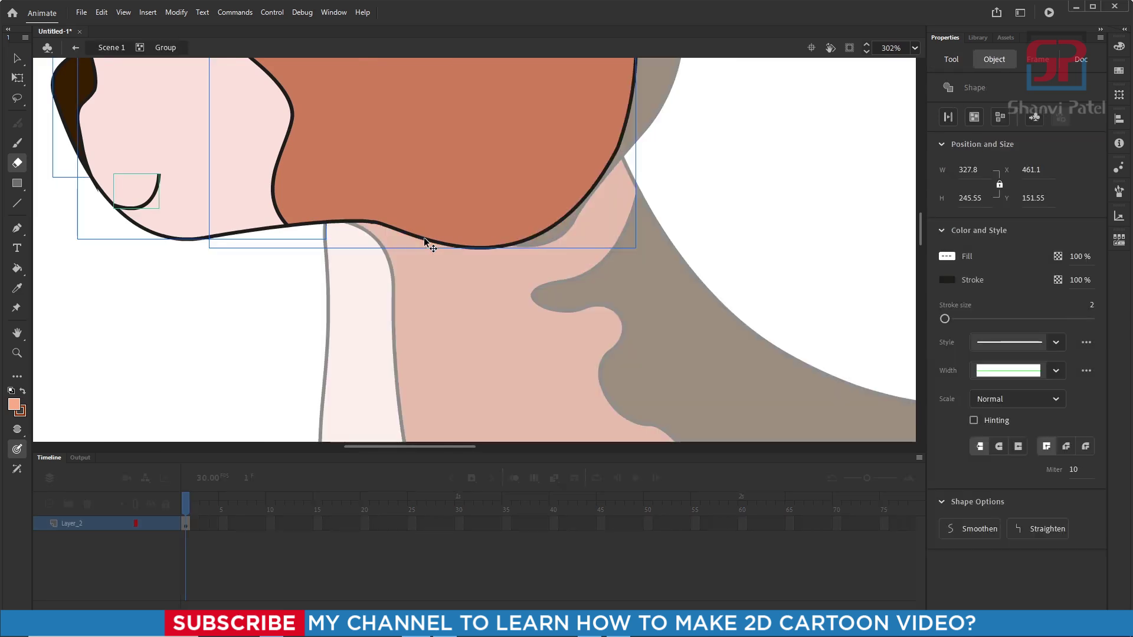
double_click(424, 237)
double_click(408, 238)
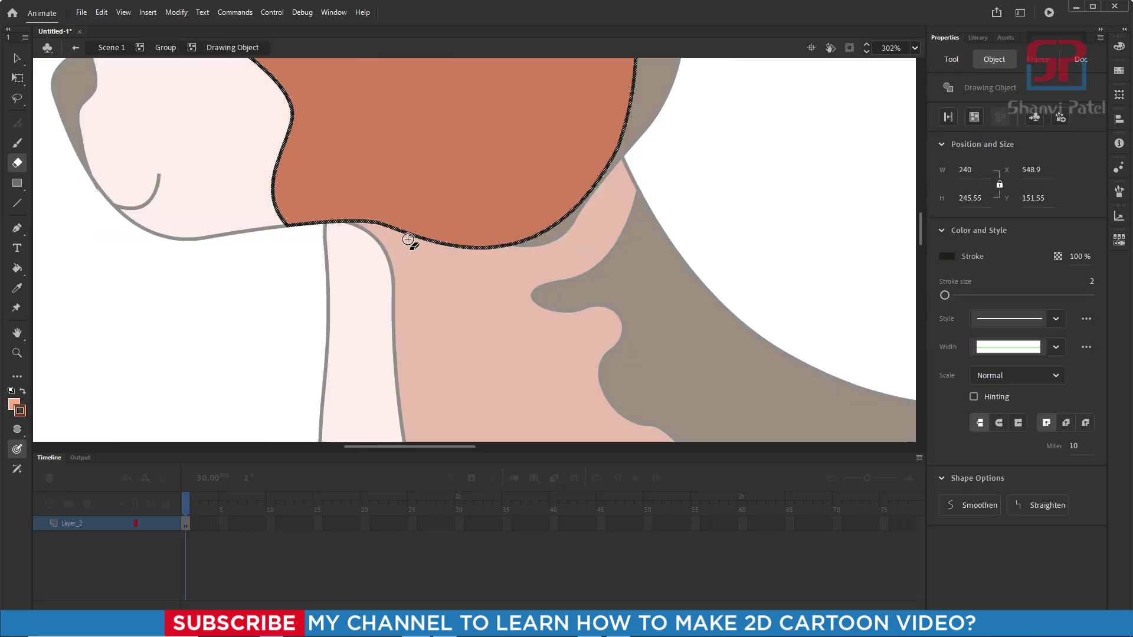
mouse_move(411, 236)
mouse_down()
mouse_move(516, 247)
mouse_move(555, 231)
mouse_move(595, 189)
mouse_move(517, 243)
mouse_move(538, 233)
mouse_up()
mouse_move(404, 243)
mouse_down()
mouse_move(358, 221)
mouse_move(408, 241)
mouse_up()
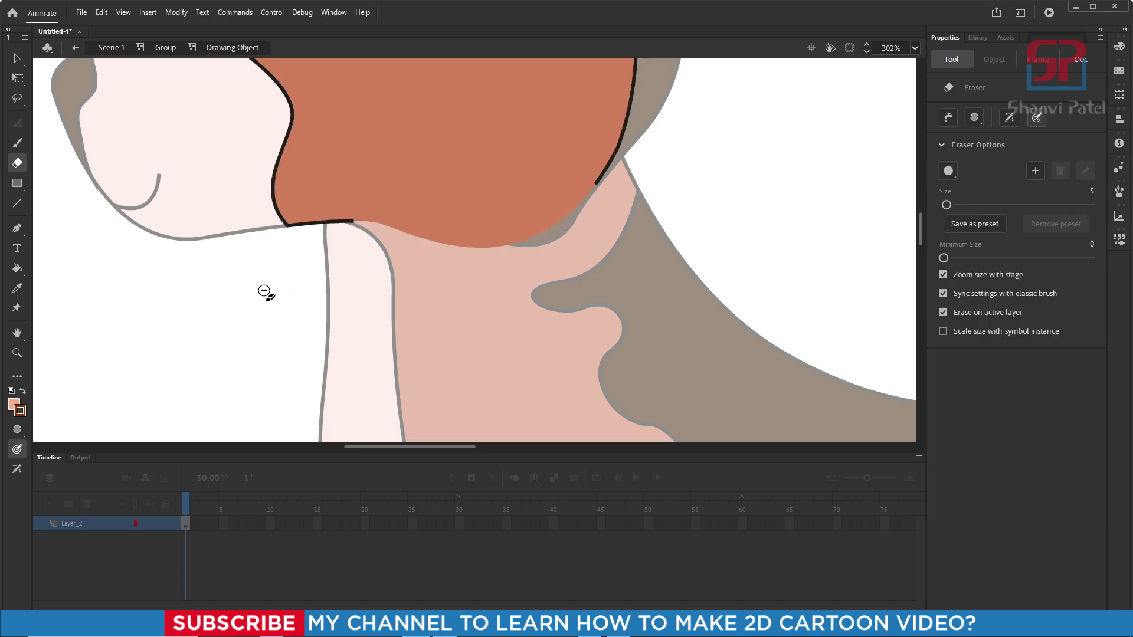
double_click(232, 320)
Switch to the Selection tool and examine the whole dog to check the erased joint outlines.
scroll(383, 295, down, 3)
key(v)
scroll(512, 352, down, 3)
click(512, 352)
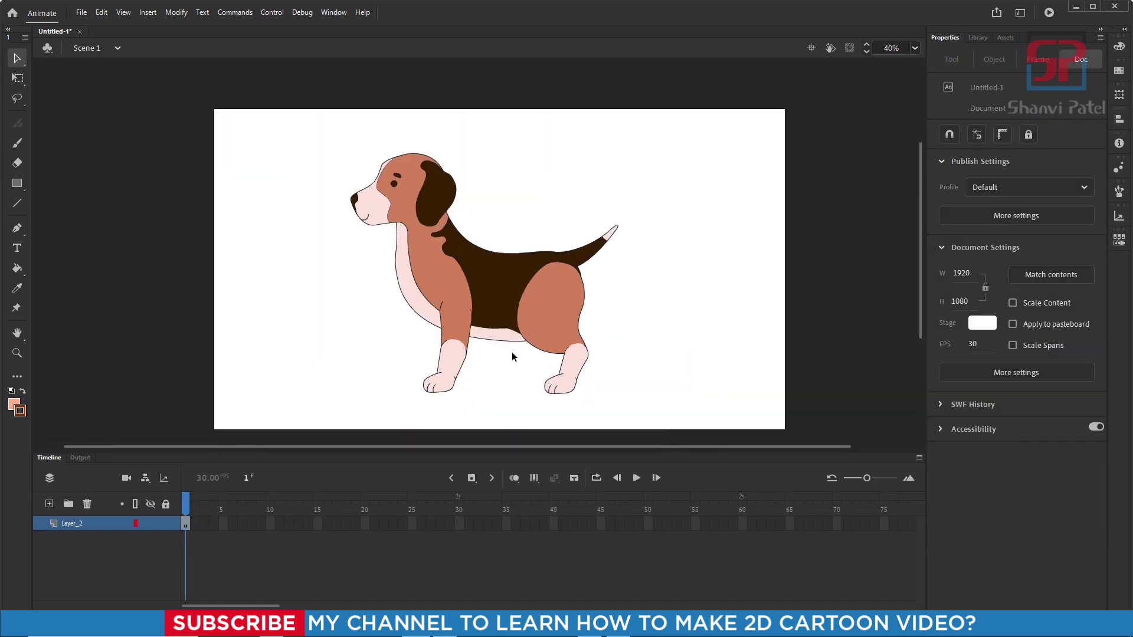
scroll(512, 351, up, 2)
scroll(564, 296, down, 2)
scroll(502, 247, up, 2)
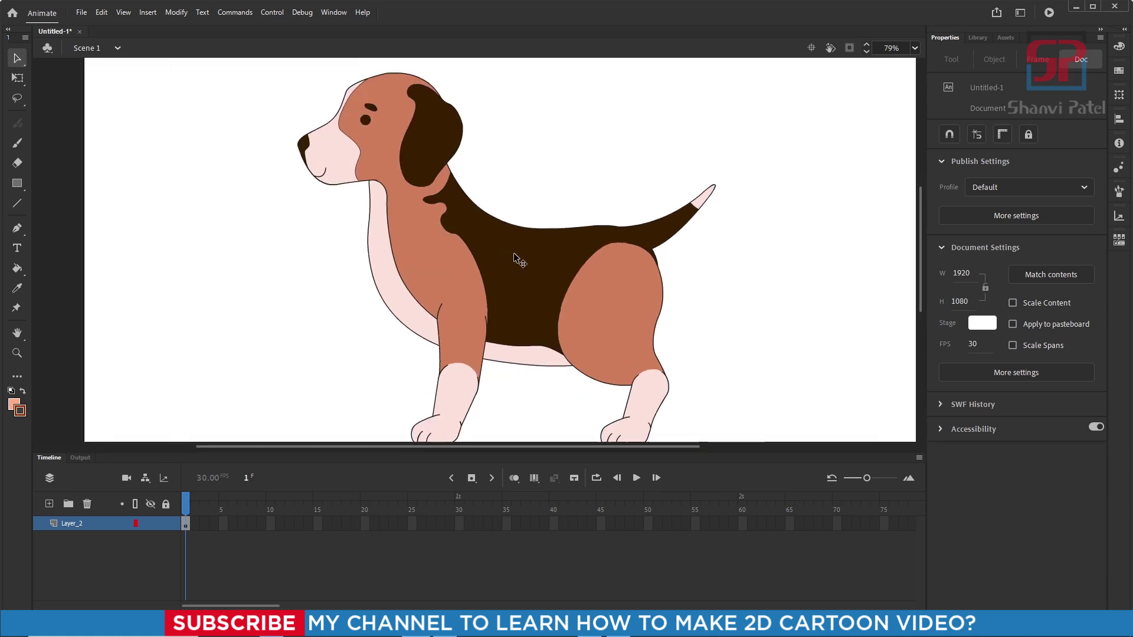
drag(551, 318, 555, 301)
scroll(470, 273, down, 1)
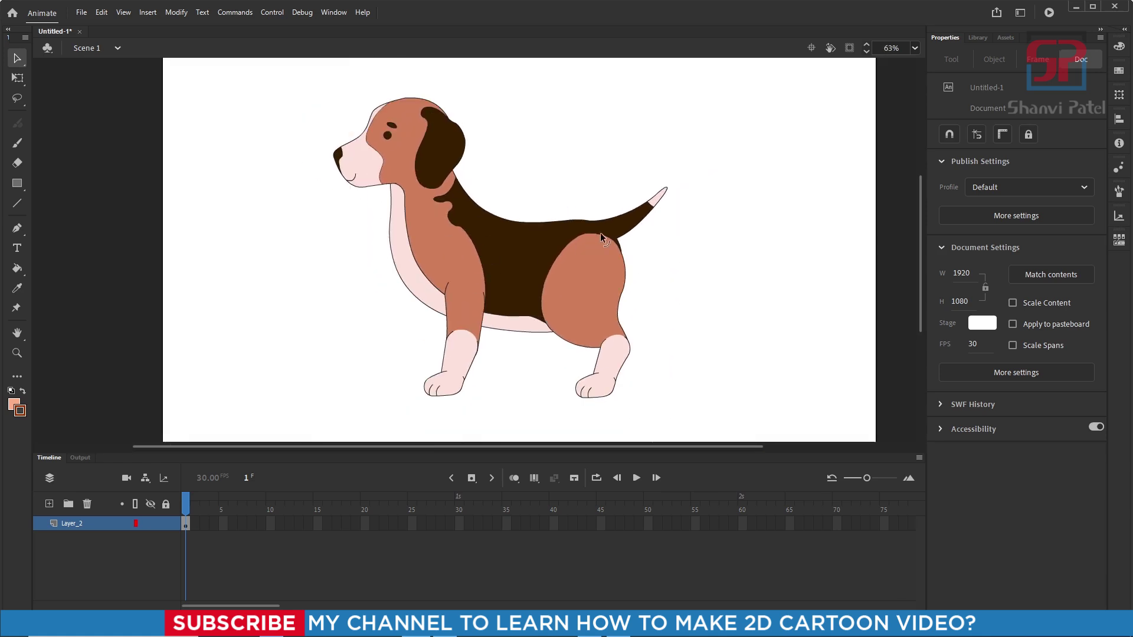
Select the dog's body group with the Free Transform tool.
click(17, 77)
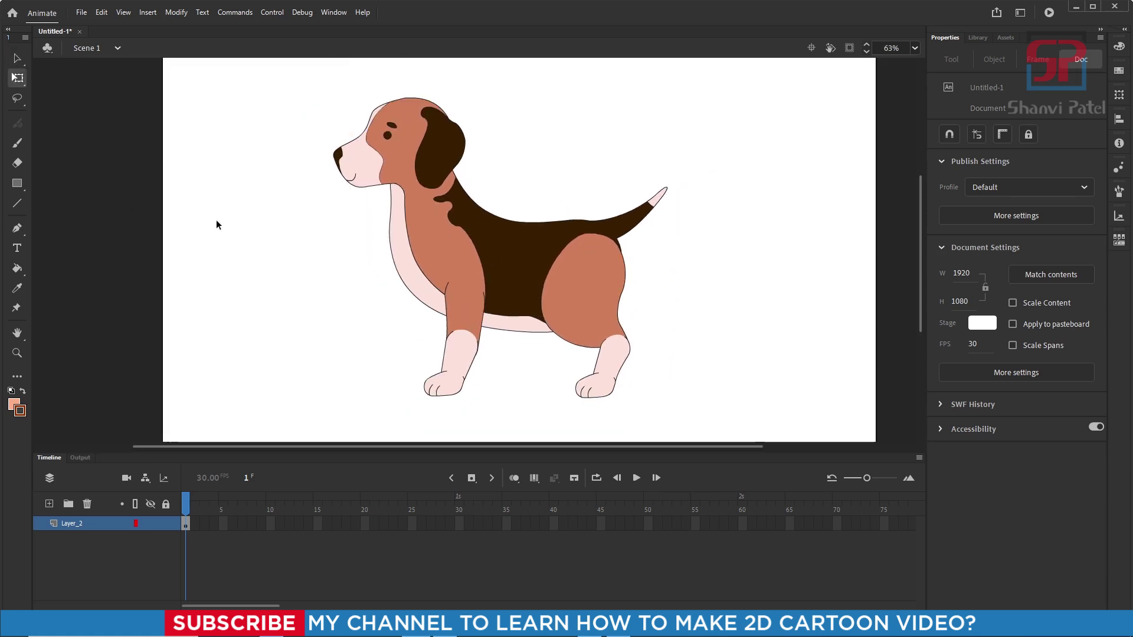
click(507, 260)
Try moving the body group away from the other parts, and undo each move.
drag(508, 259, 518, 213)
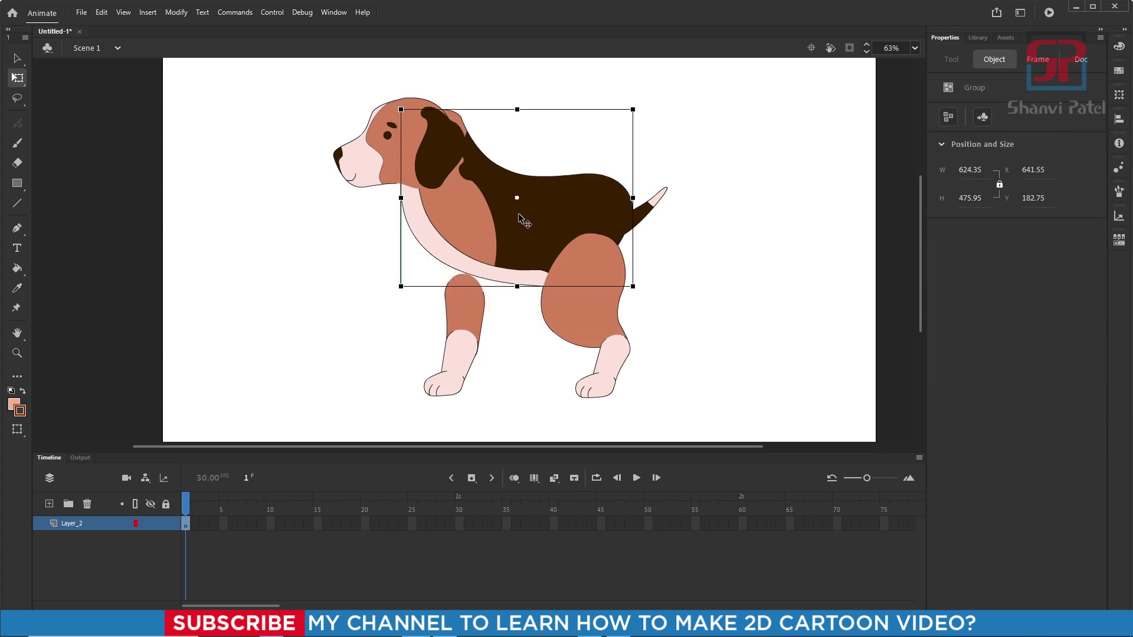
key(ctrl+z)
key(ctrl+y)
key(ctrl+z)
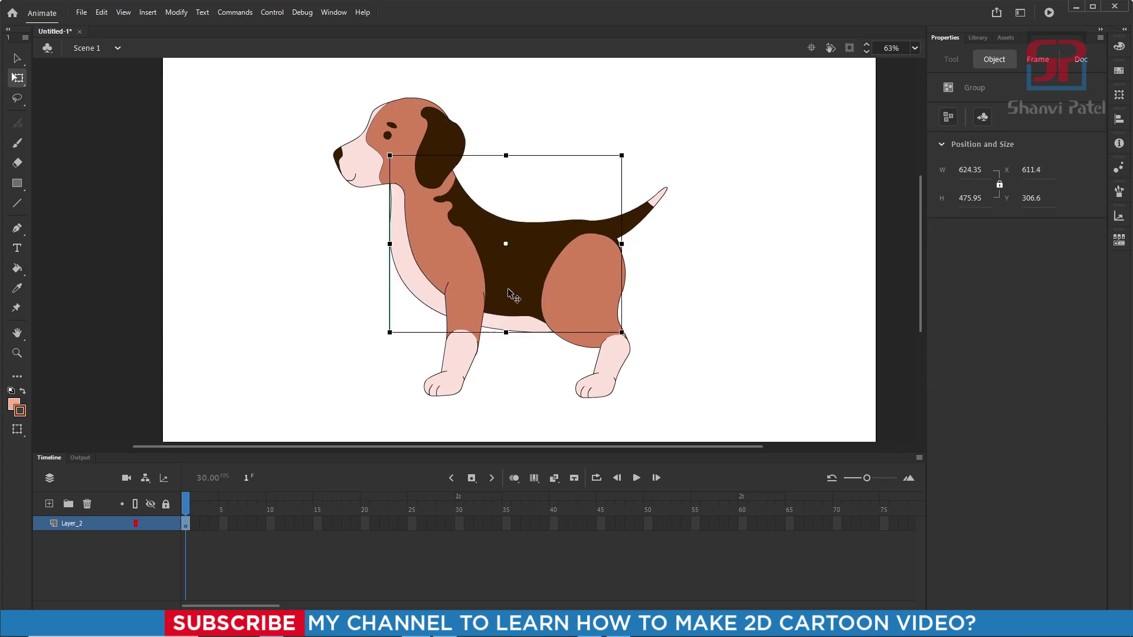
drag(507, 288, 727, 197)
key(ctrl+z)
Convert the body group to a graphic symbol with the default name and send it behind the other parts.
key(F8)
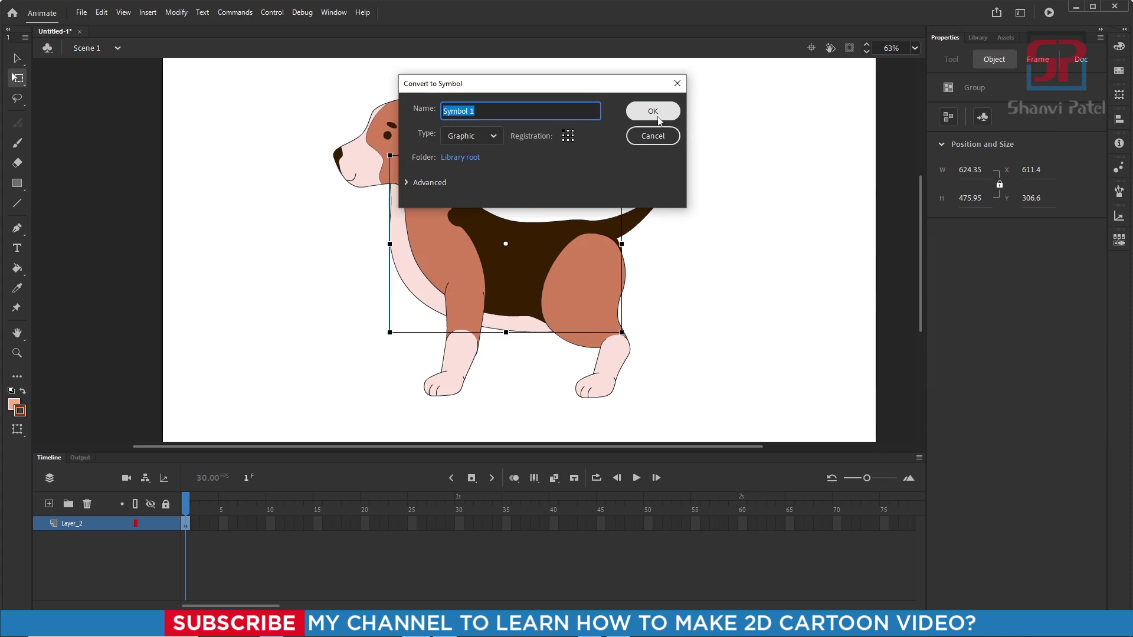
click(653, 112)
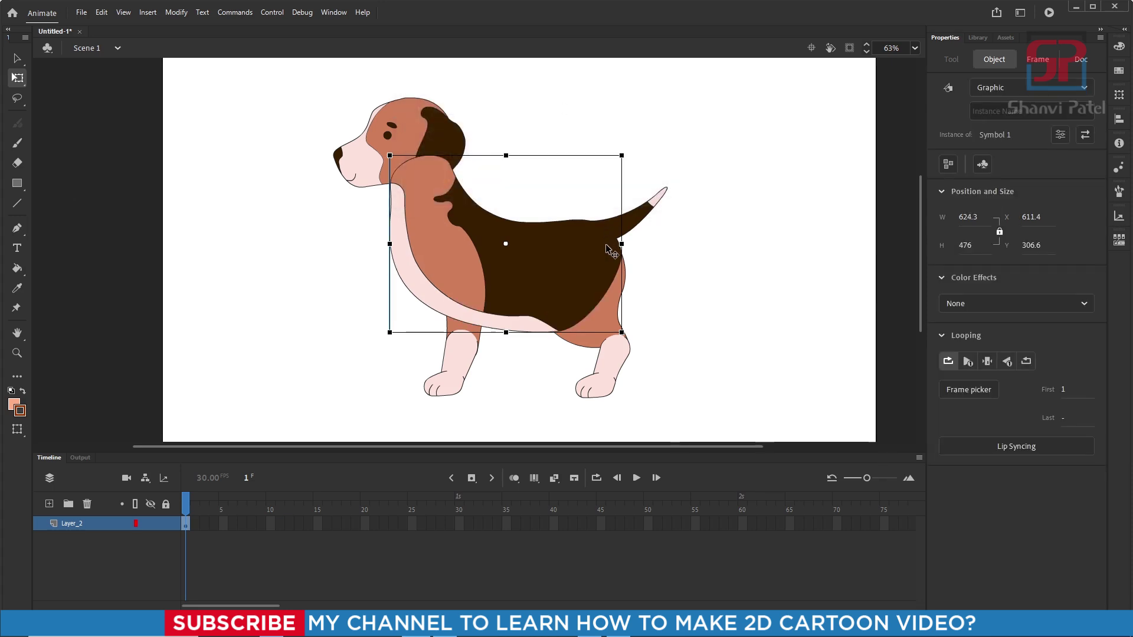
key(ctrl+shift+Down)
click(742, 342)
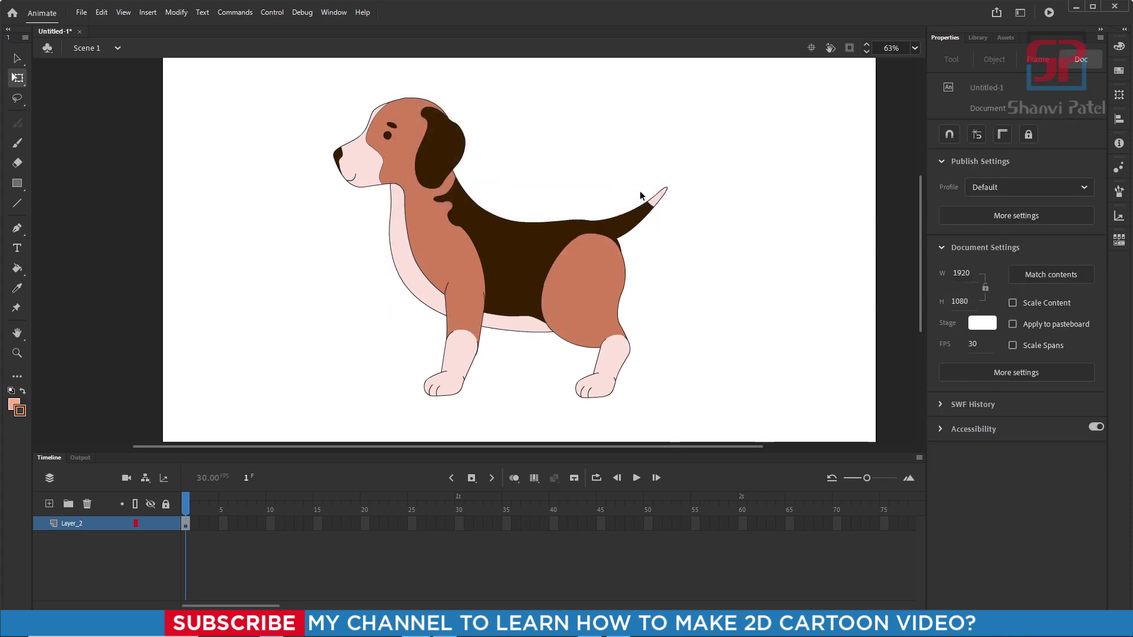
Convert the tail group to a graphic symbol with the default name.
click(664, 223)
key(F8)
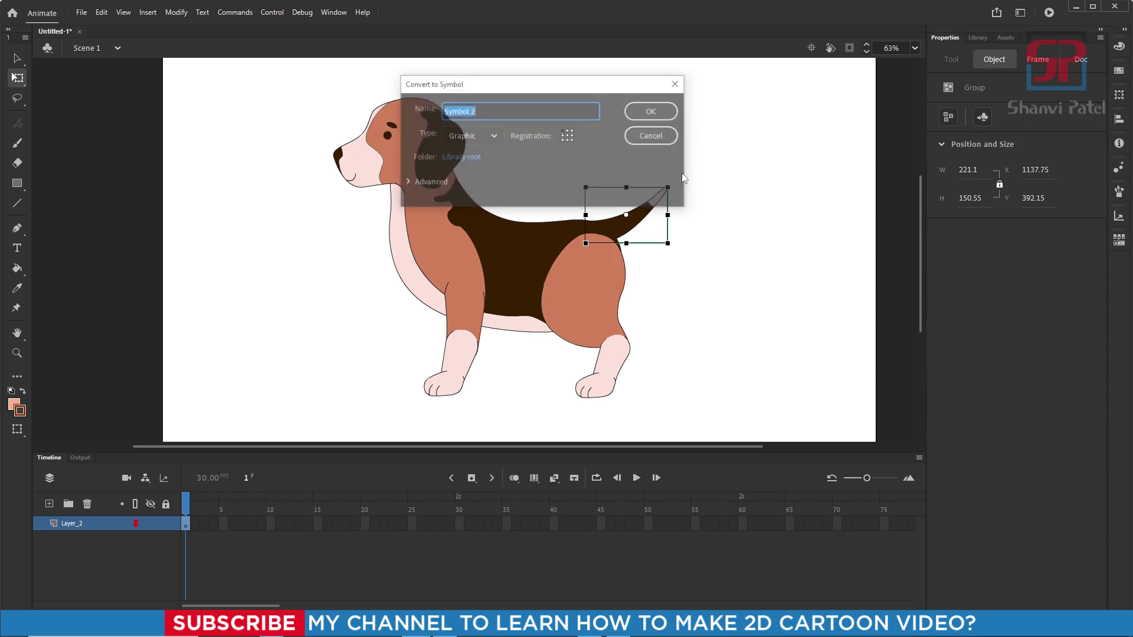
key(Return)
Convert the hind leg's thigh, lower leg and paw into three separate graphic symbols with default names.
click(601, 298)
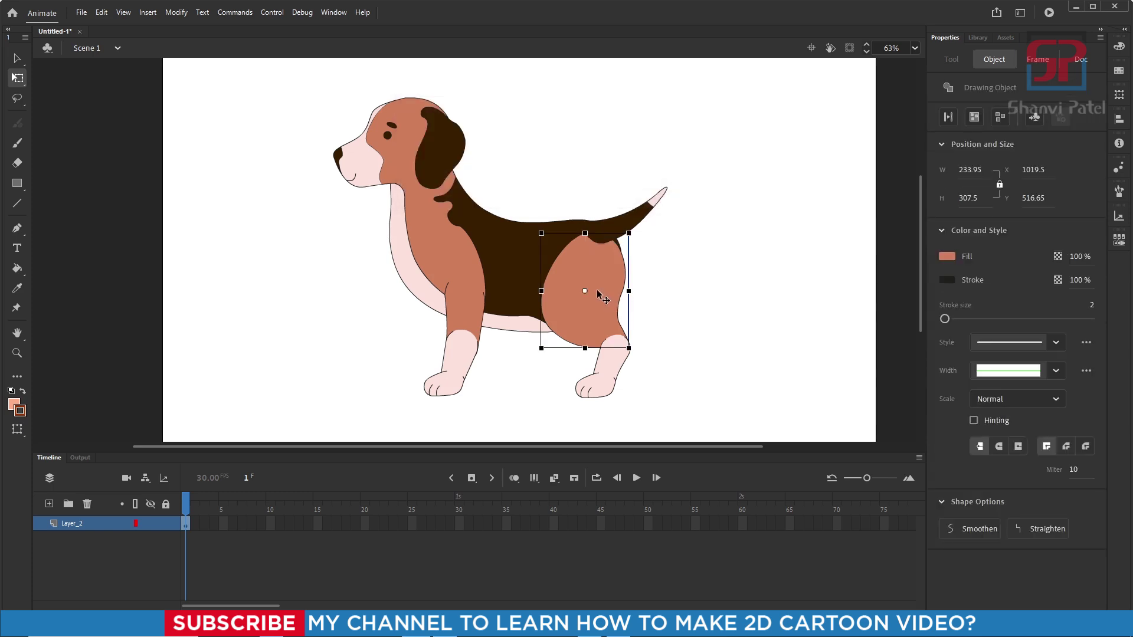
key(F8)
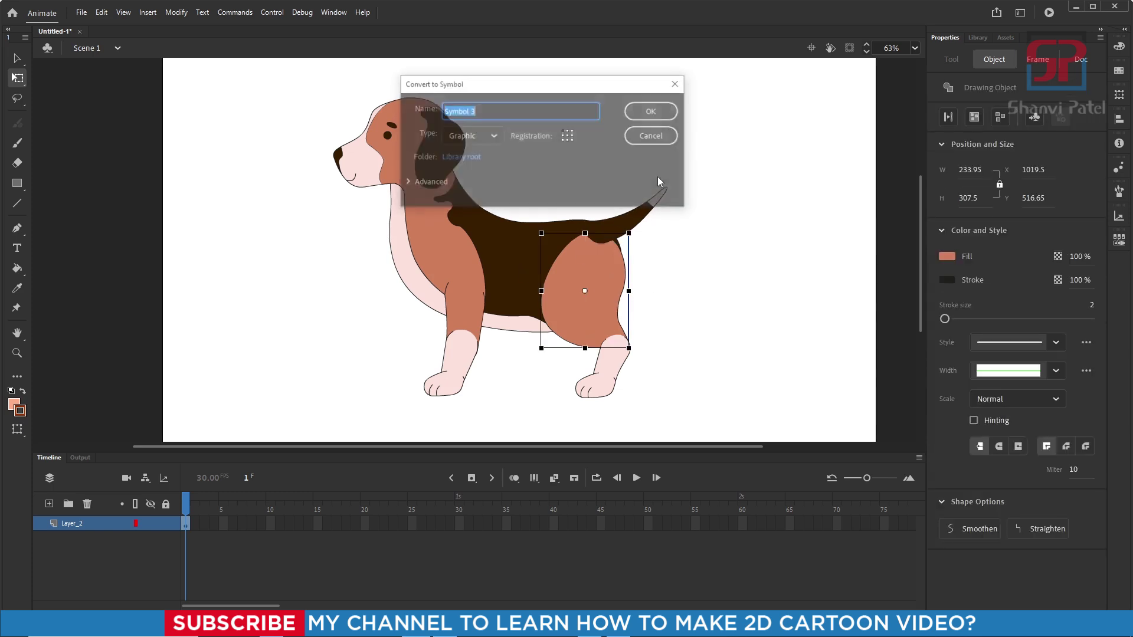
key(Return)
click(608, 372)
key(F8)
key(Return)
click(595, 389)
key(F8)
click(648, 112)
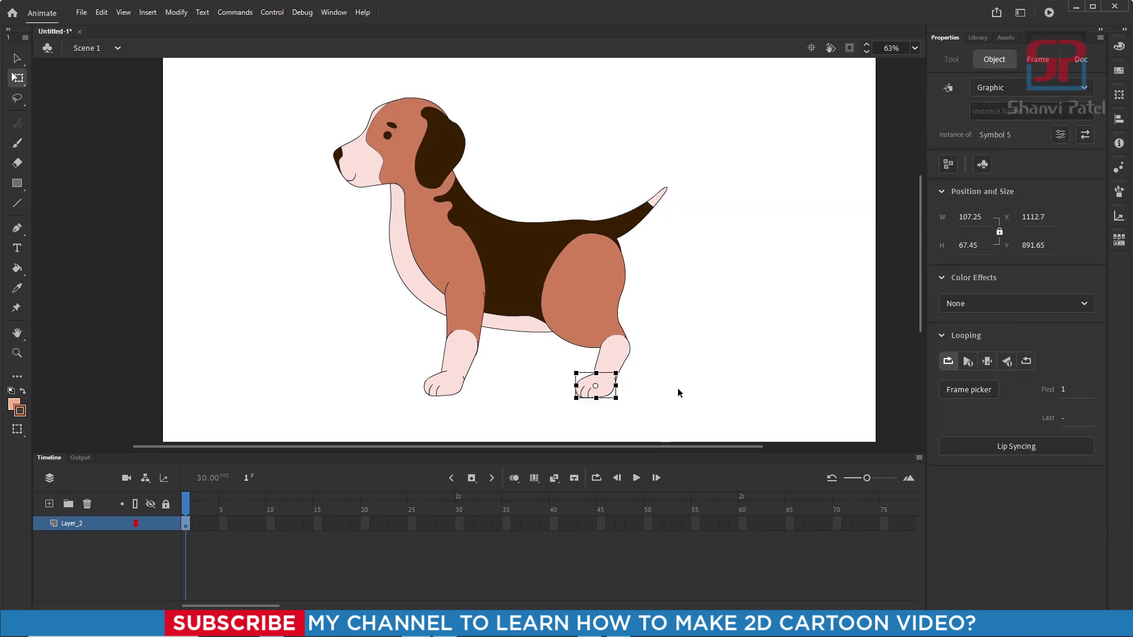
Convert the front leg's upper leg, lower leg and paw into separate graphic symbols with default names.
click(463, 310)
key(F8)
click(647, 112)
click(459, 355)
key(F8)
Convert the dark ear and the head group into two separate graphic symbols with default names.
click(442, 148)
key(F8)
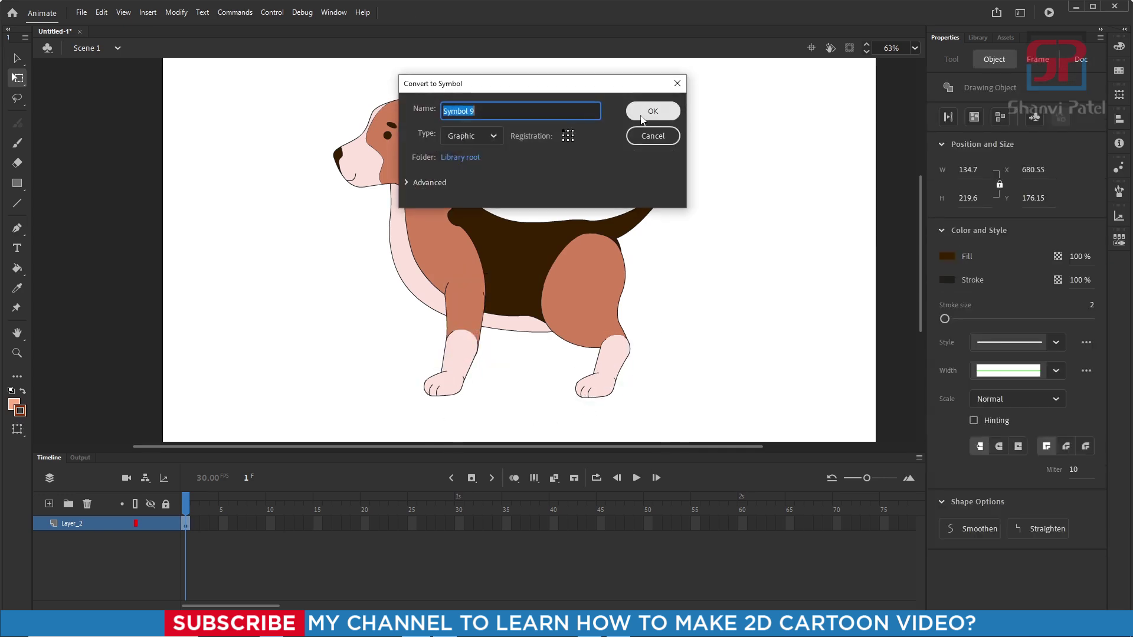
key(Return)
click(407, 127)
key(F8)
key(Return)
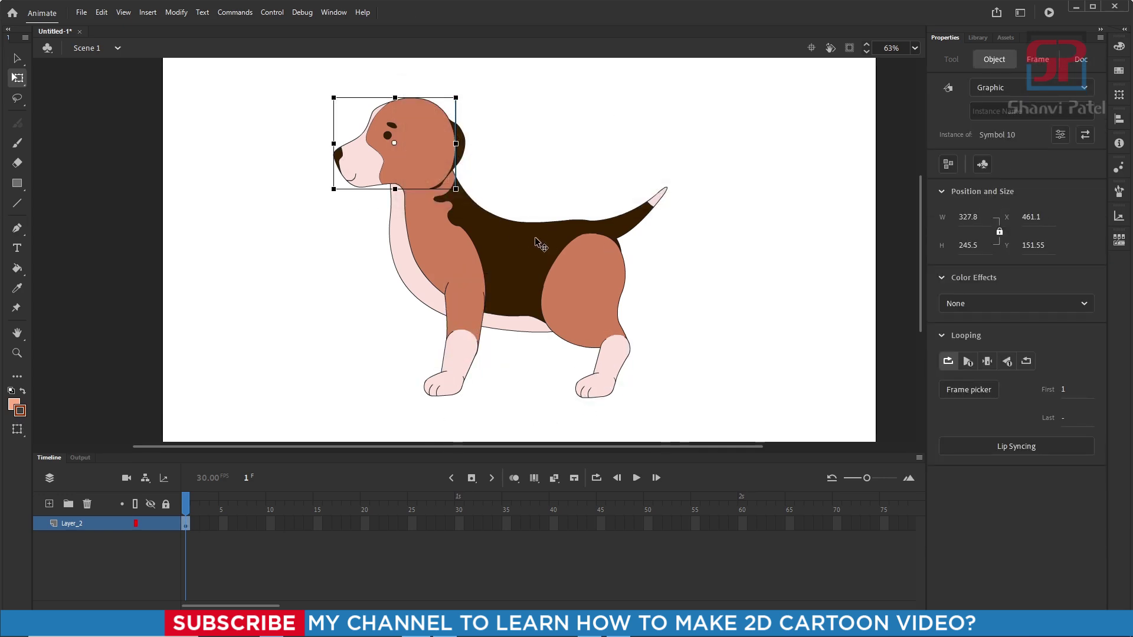
Bring the ear symbol to the front so it sits above the head.
scroll(590, 273, left, 2)
click(571, 167)
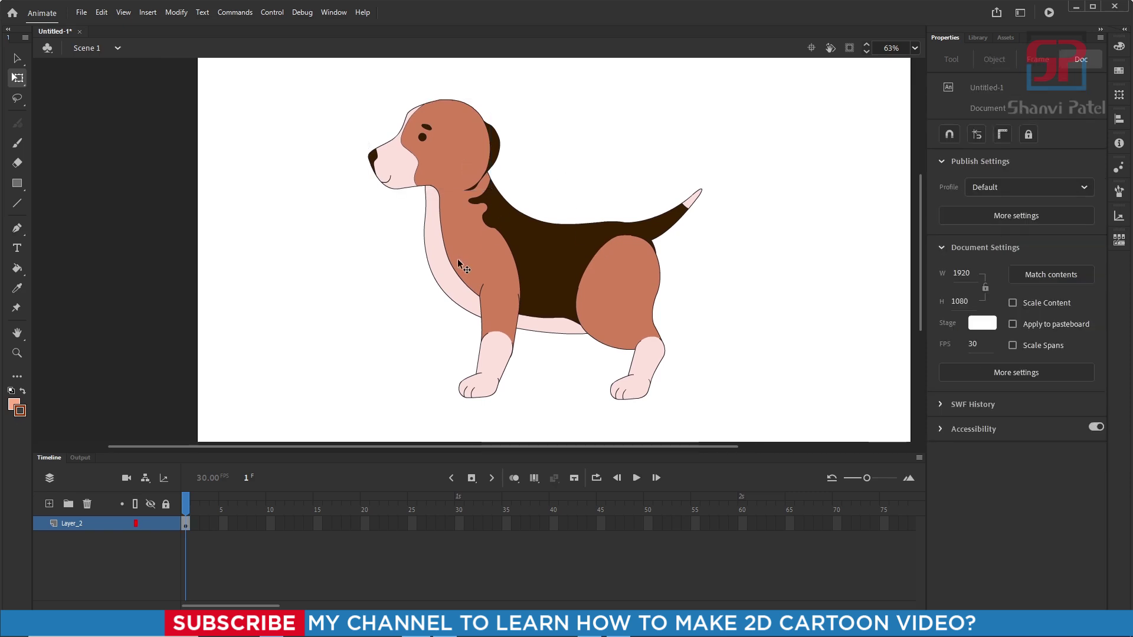
click(441, 288)
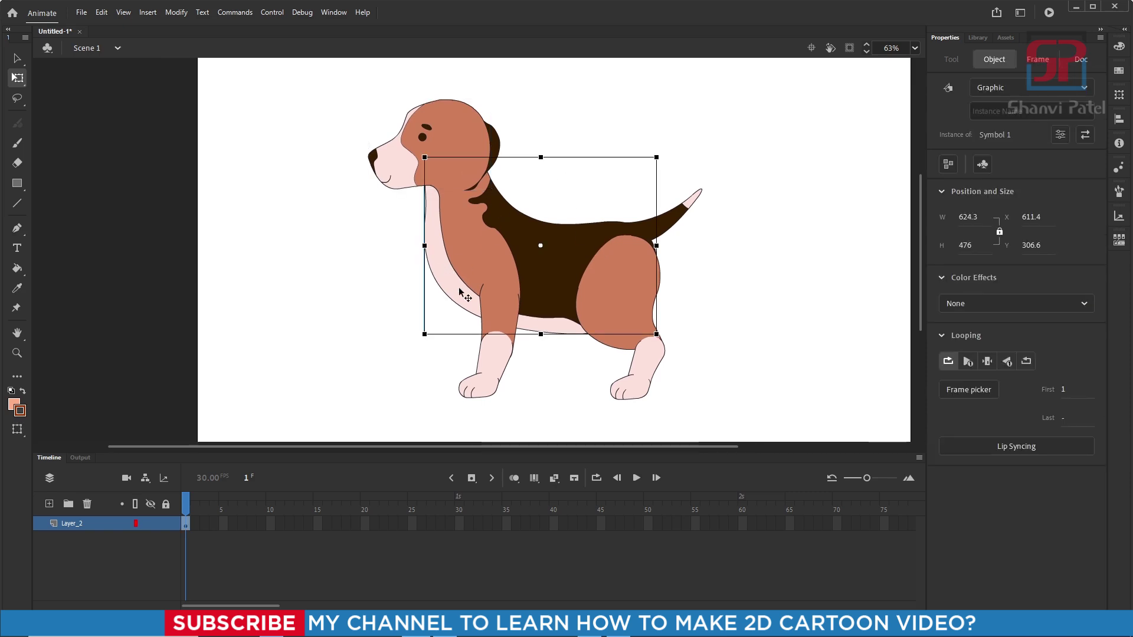
click(494, 140)
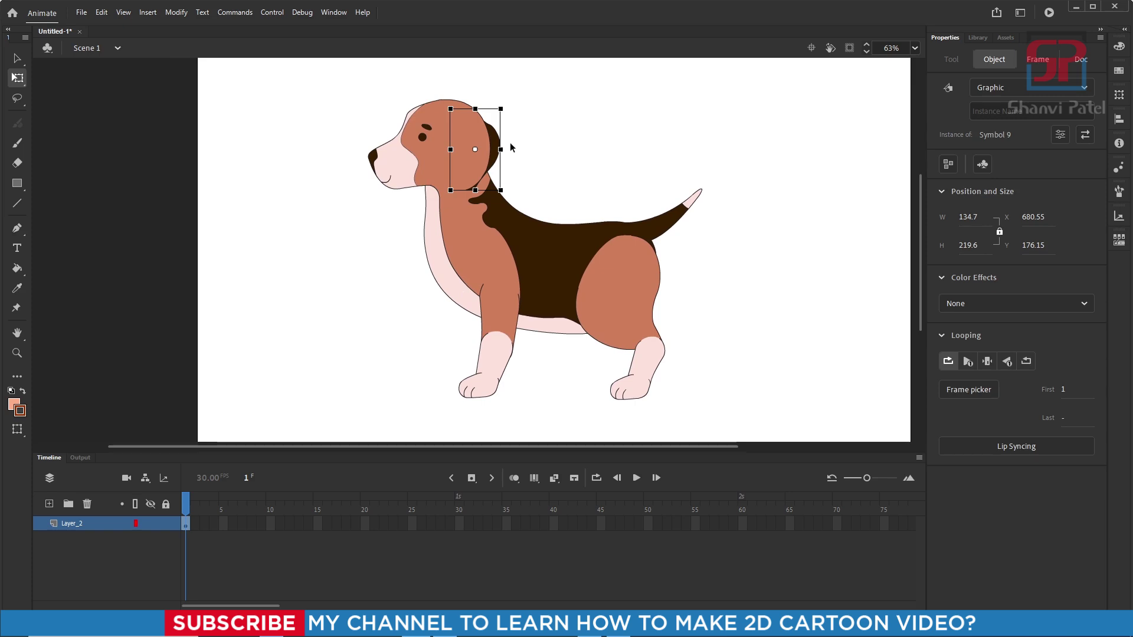
key(ctrl+shift+Up)
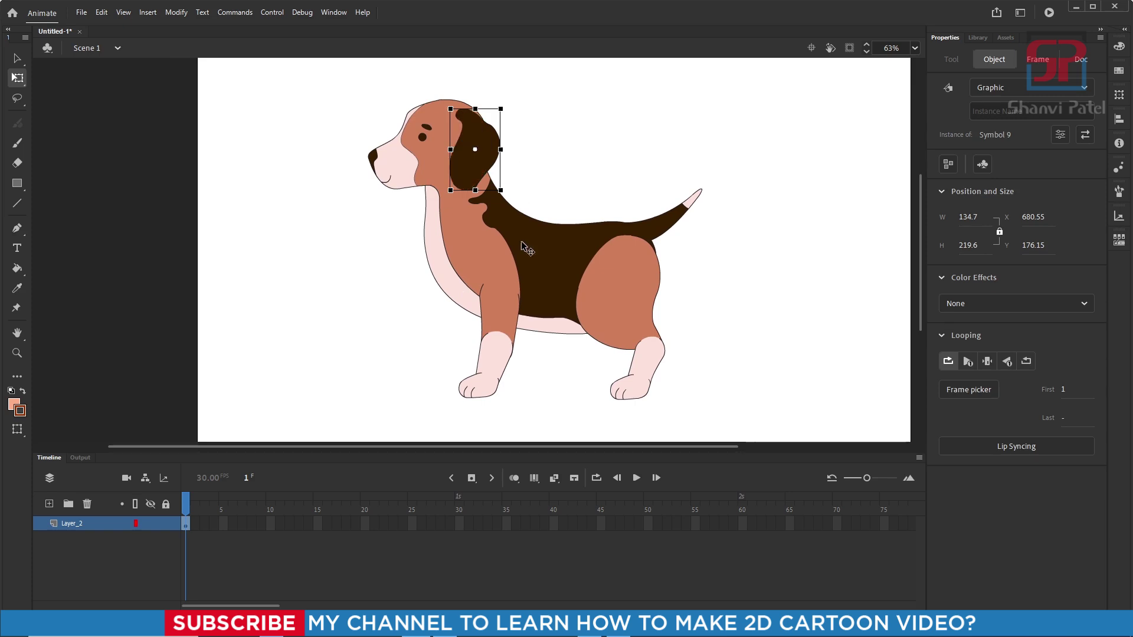
click(651, 375)
click(714, 352)
click(667, 230)
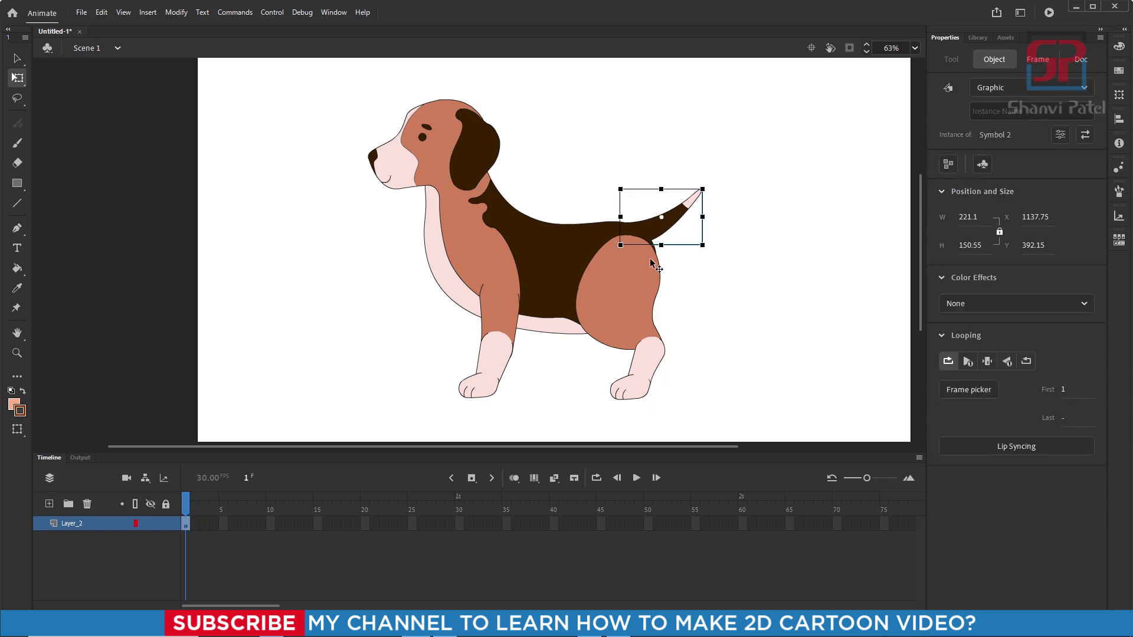
Combine the hind leg's paw, lower leg and thigh into one graphic symbol with the default name.
drag(514, 259, 436, 248)
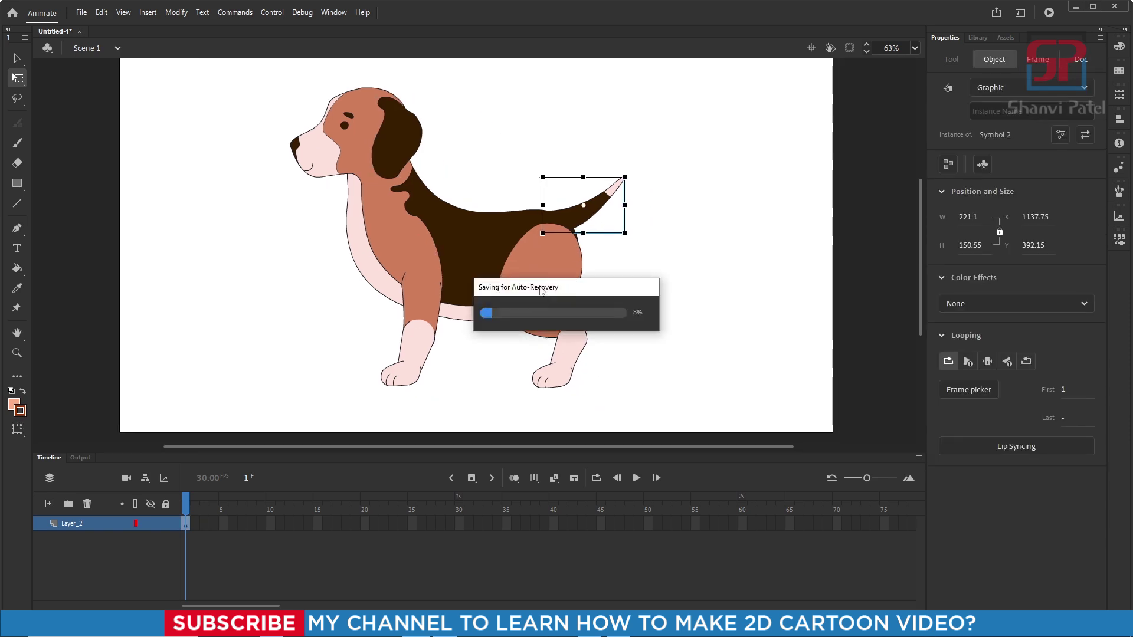
click(549, 380)
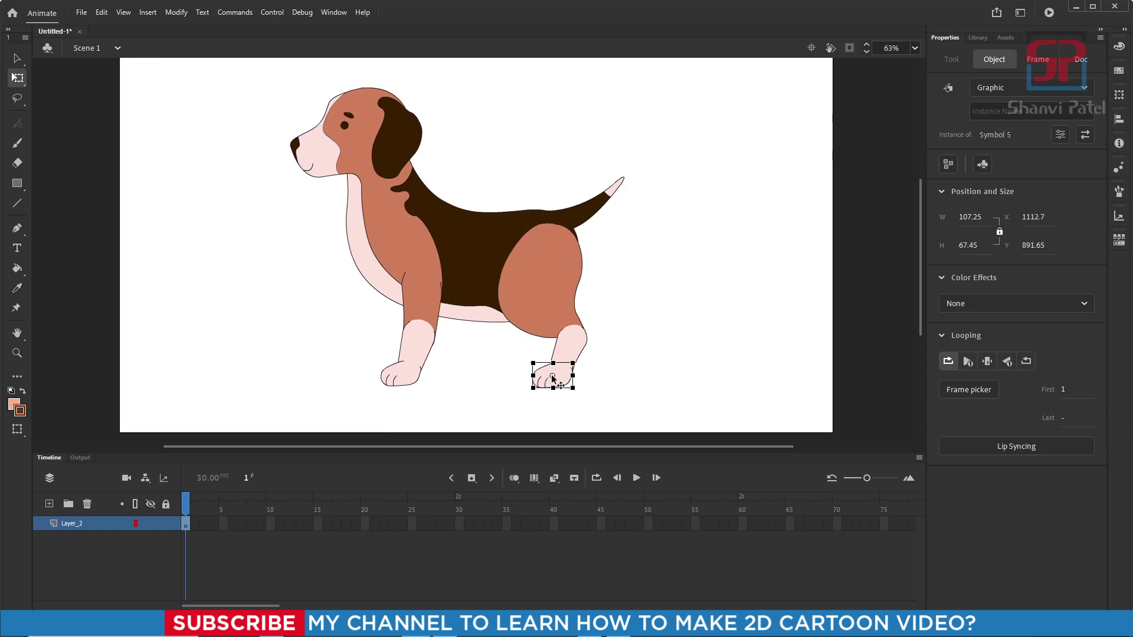
shift+click(581, 353)
shift+click(554, 273)
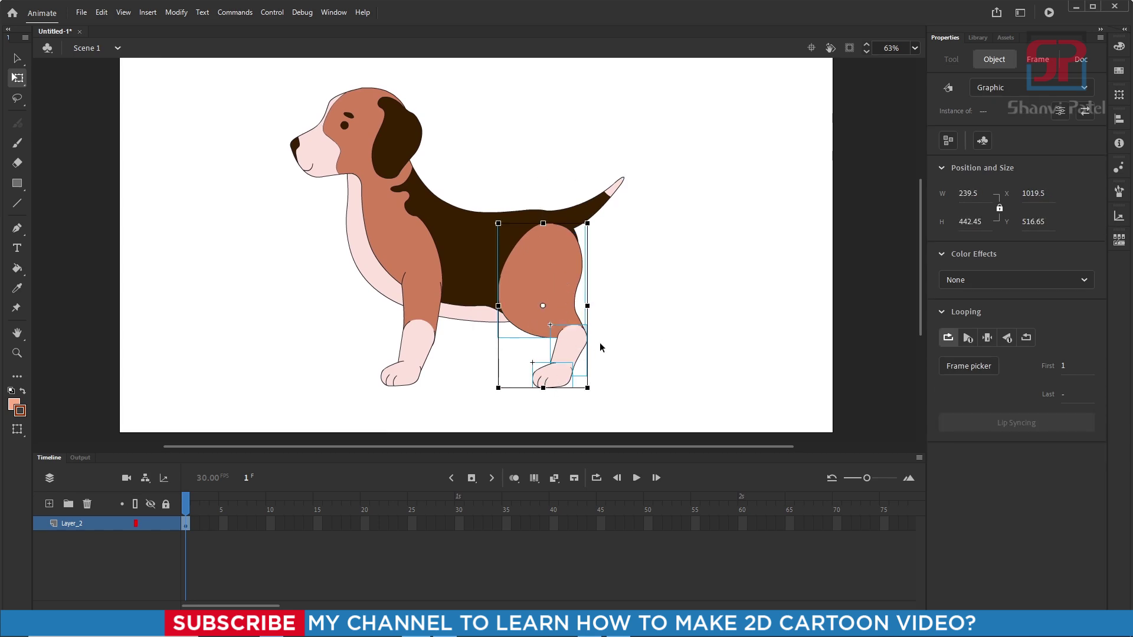
key(F8)
click(664, 111)
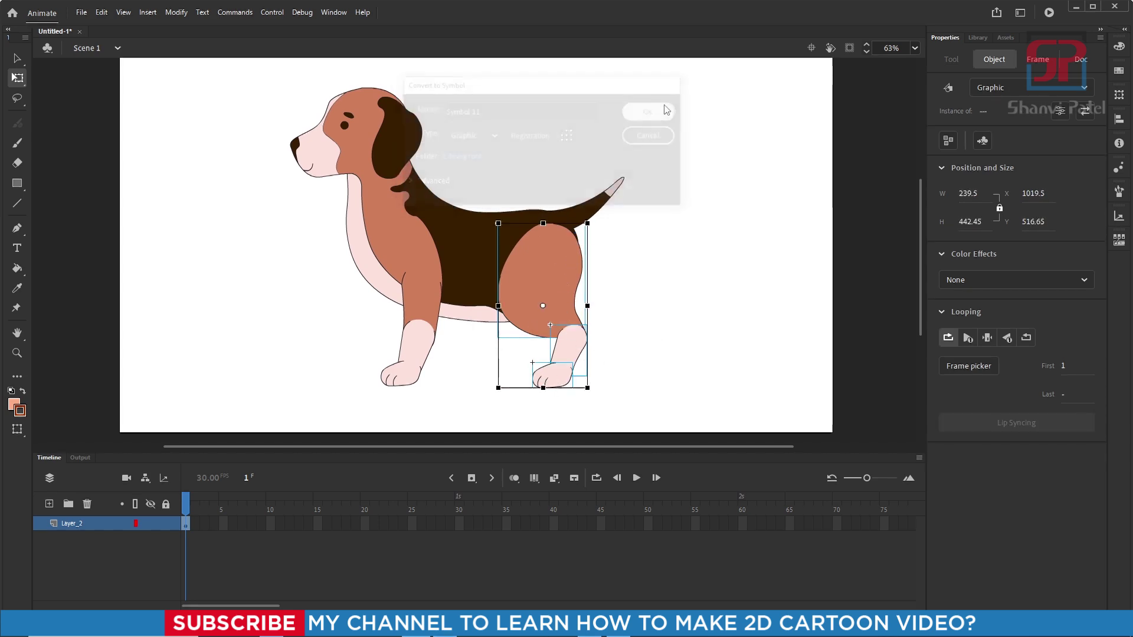
Try moving the combined hind leg away from the body, and undo the move.
drag(575, 318, 709, 303)
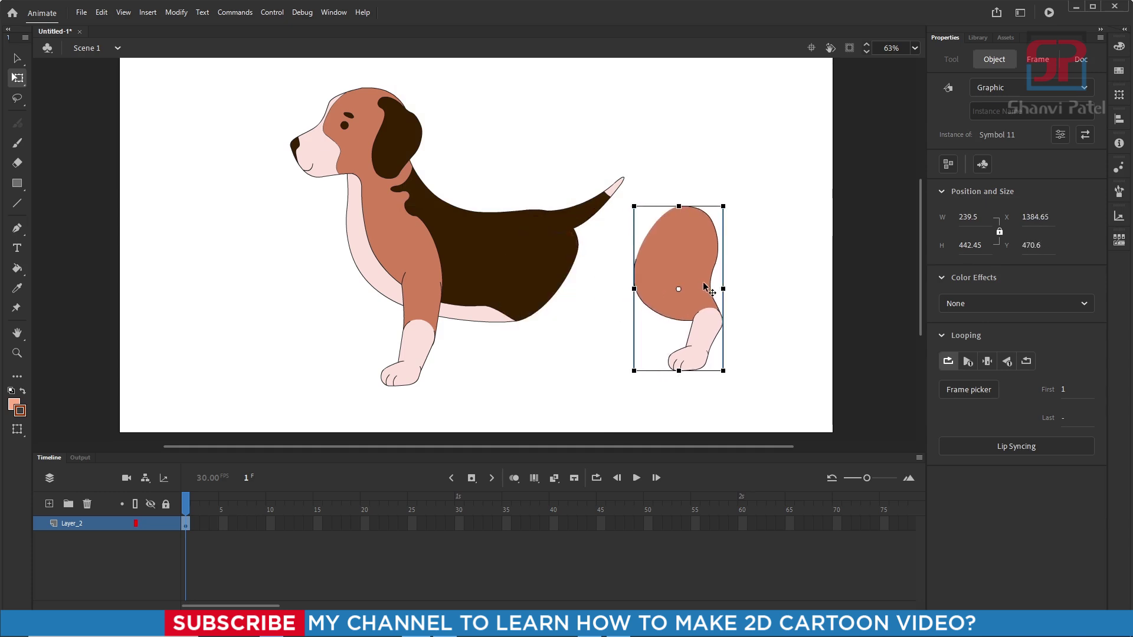
key(ctrl+z)
click(700, 298)
Combine the front leg's paw, lower leg and upper leg into one graphic symbol with the default name.
click(405, 377)
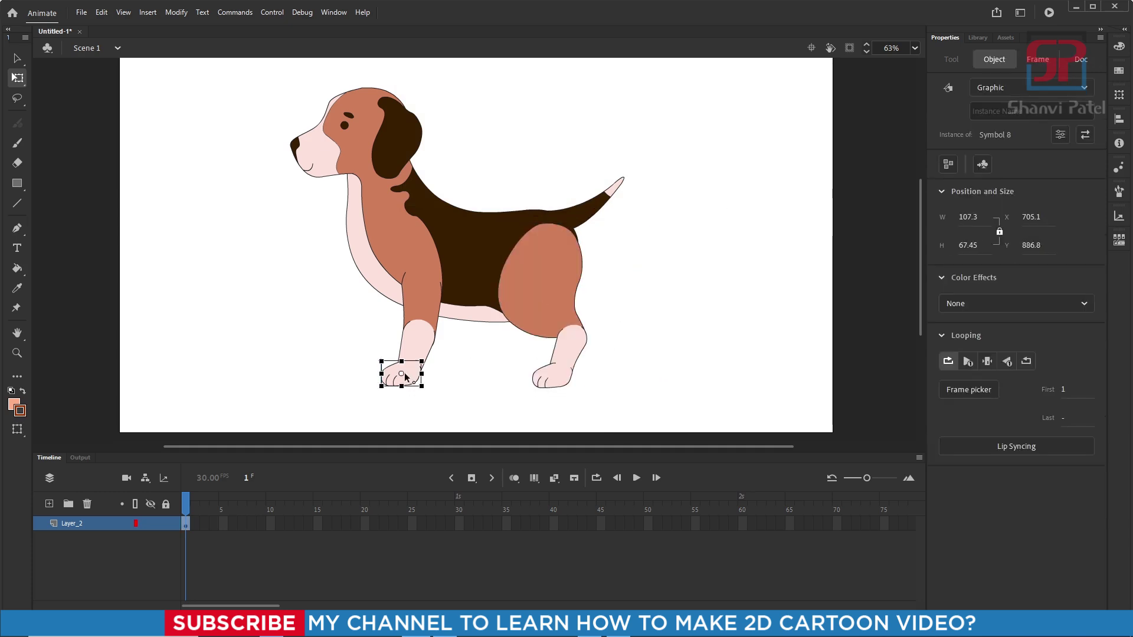
shift+click(427, 338)
shift+click(431, 302)
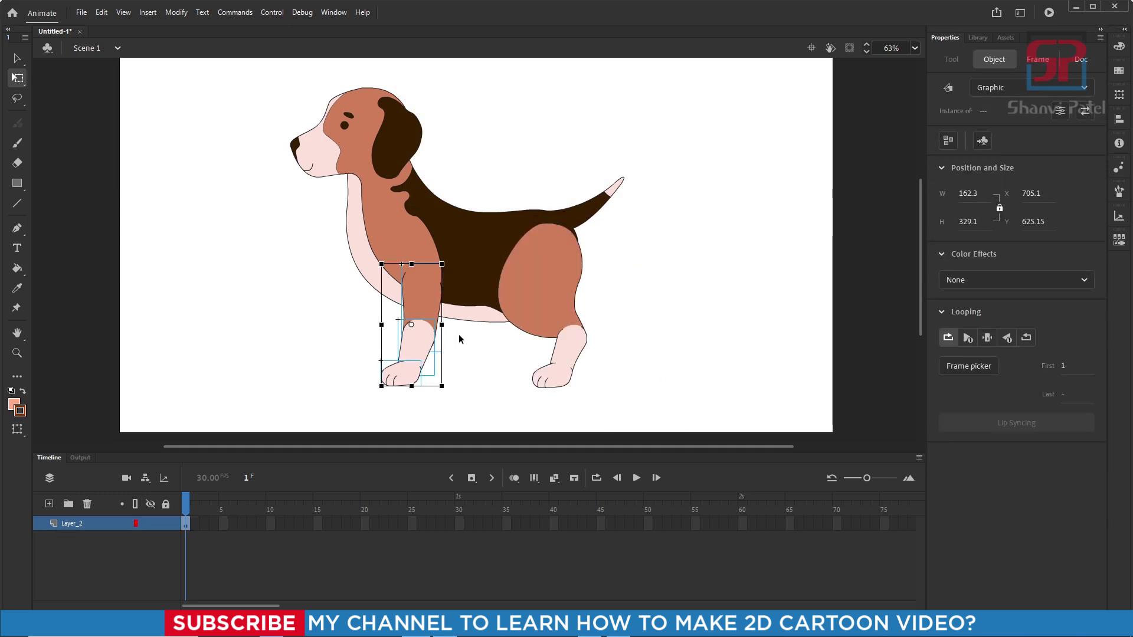
key(F8)
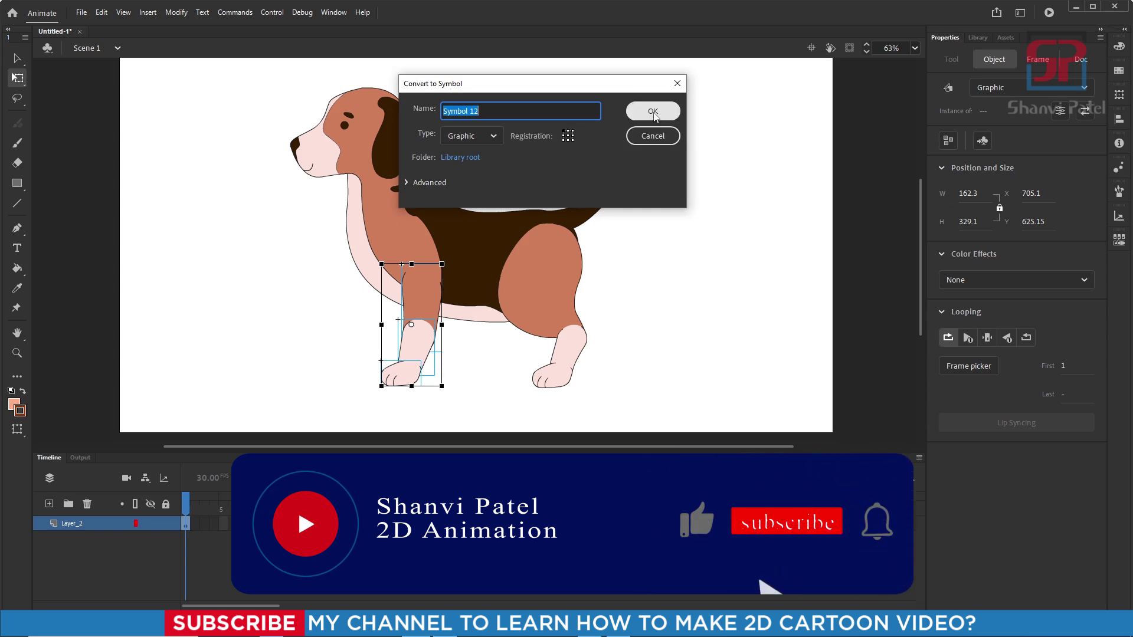
click(653, 112)
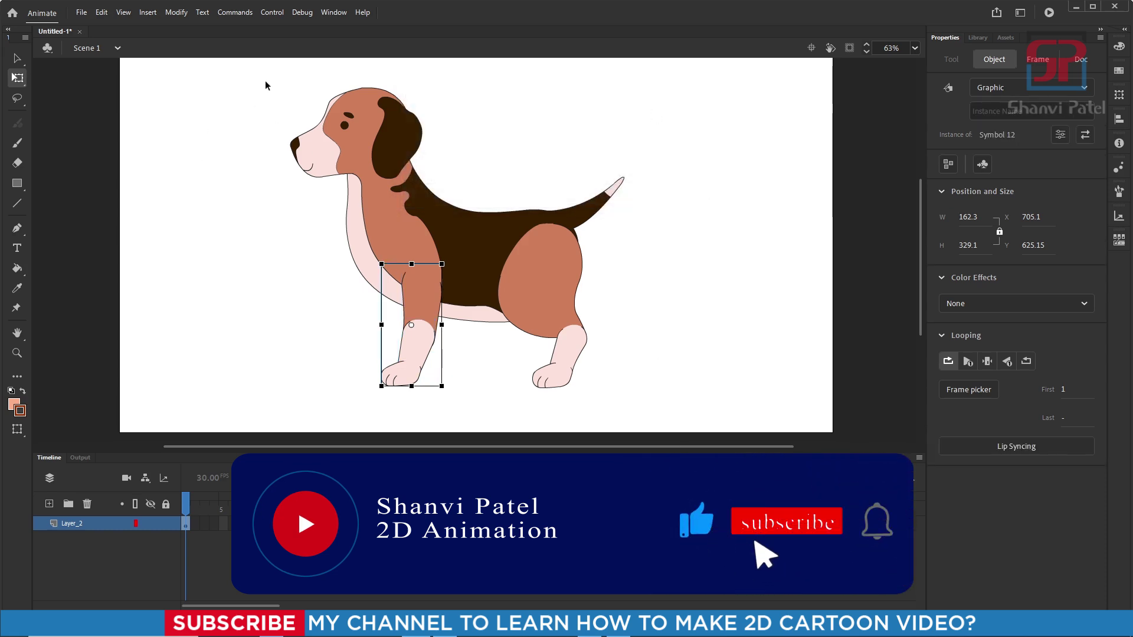
Distribute all of the dog's body-part symbols to separate layers and make the timeline slightly taller.
drag(265, 82, 611, 387)
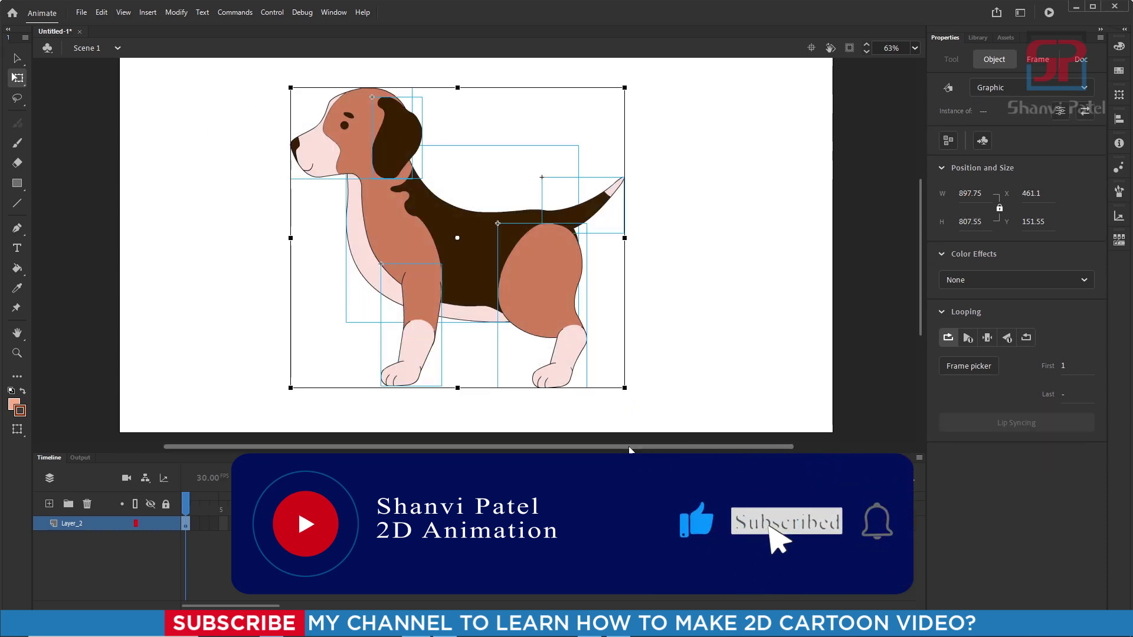
right_click(544, 264)
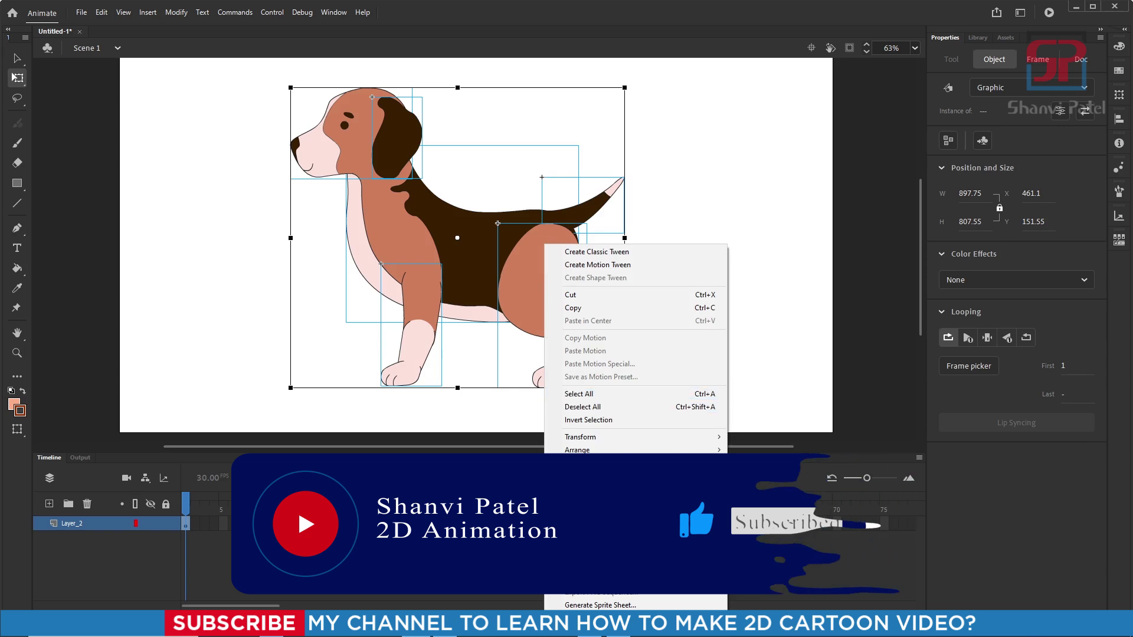
click(598, 508)
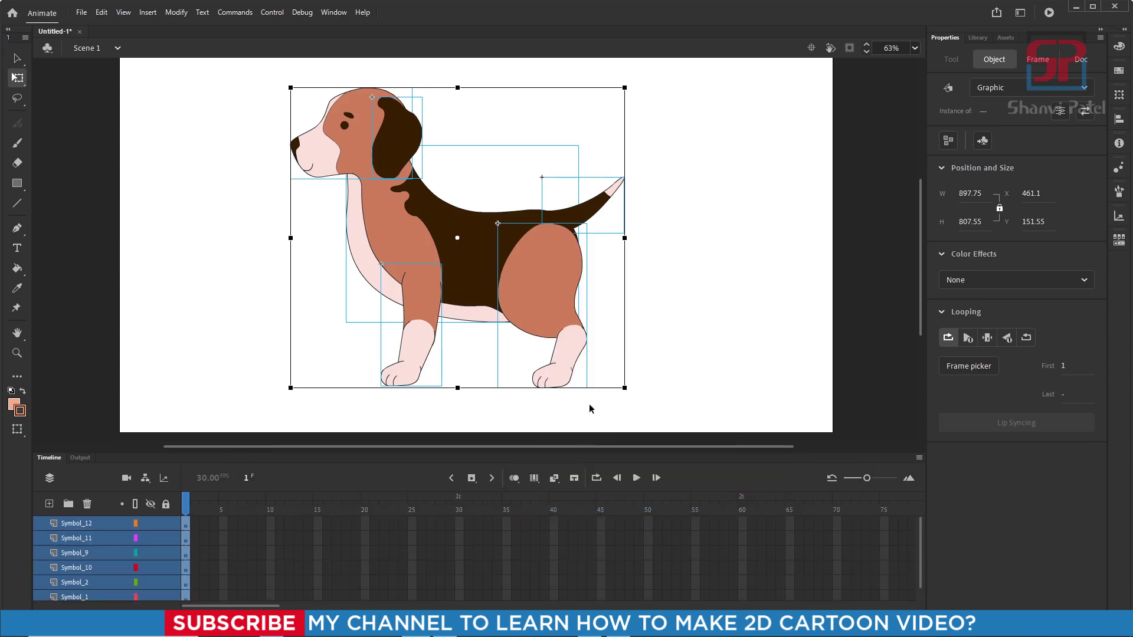
mouse_move(412, 455)
mouse_down()
mouse_move(423, 395)
mouse_move(416, 443)
mouse_up()
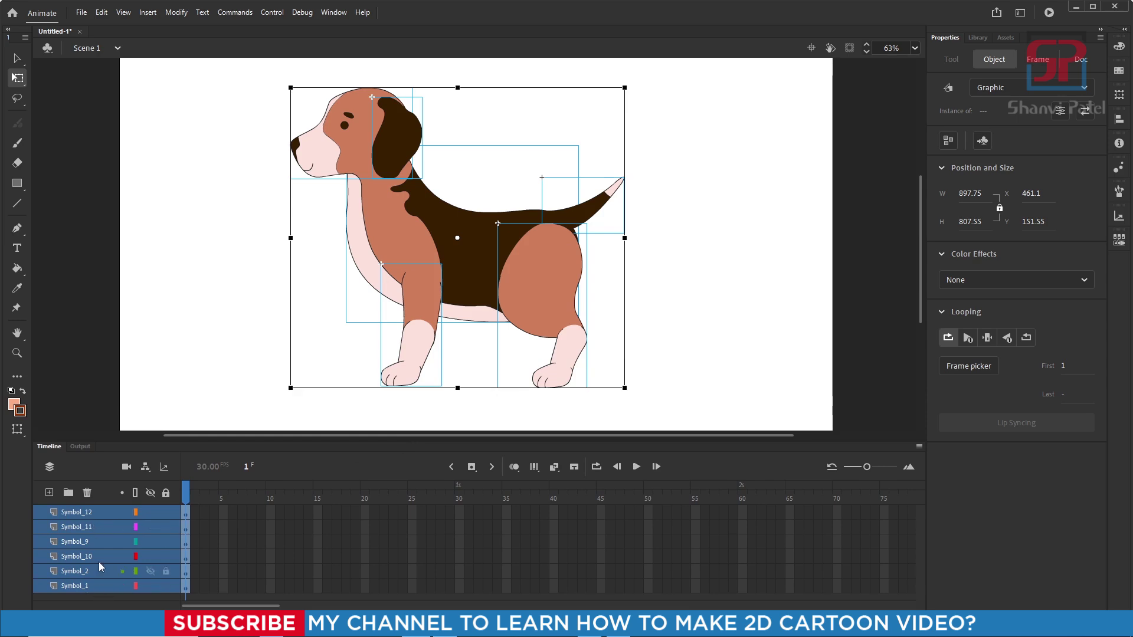
Move the ear symbol's transformation point to the upper part of the ear, where it attaches to the head.
click(227, 200)
click(398, 134)
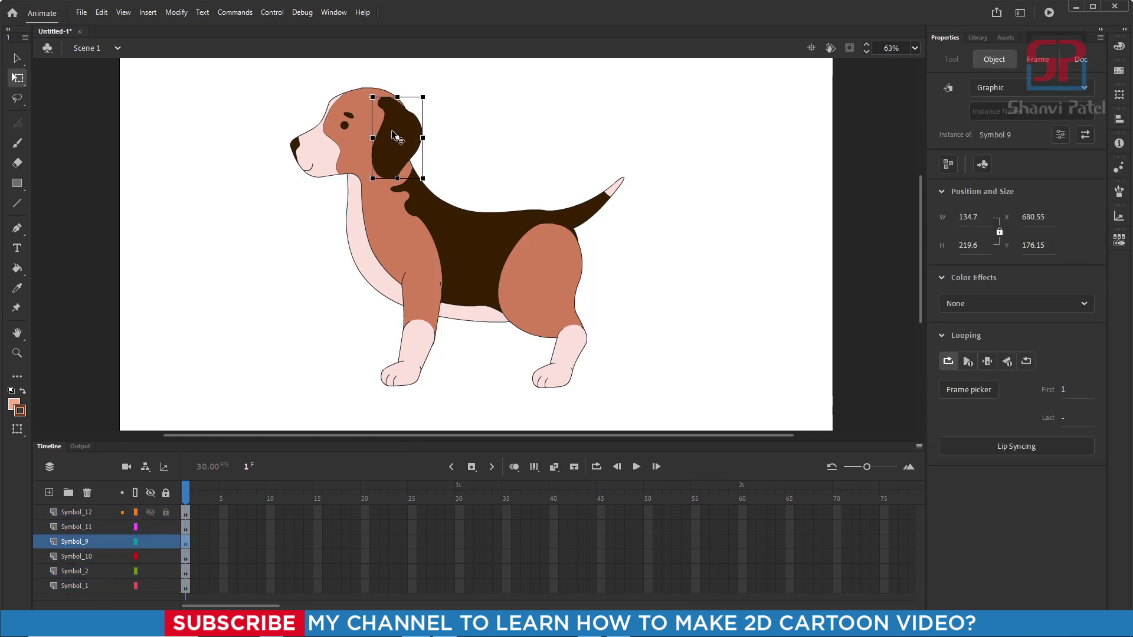
scroll(394, 106, up, 3)
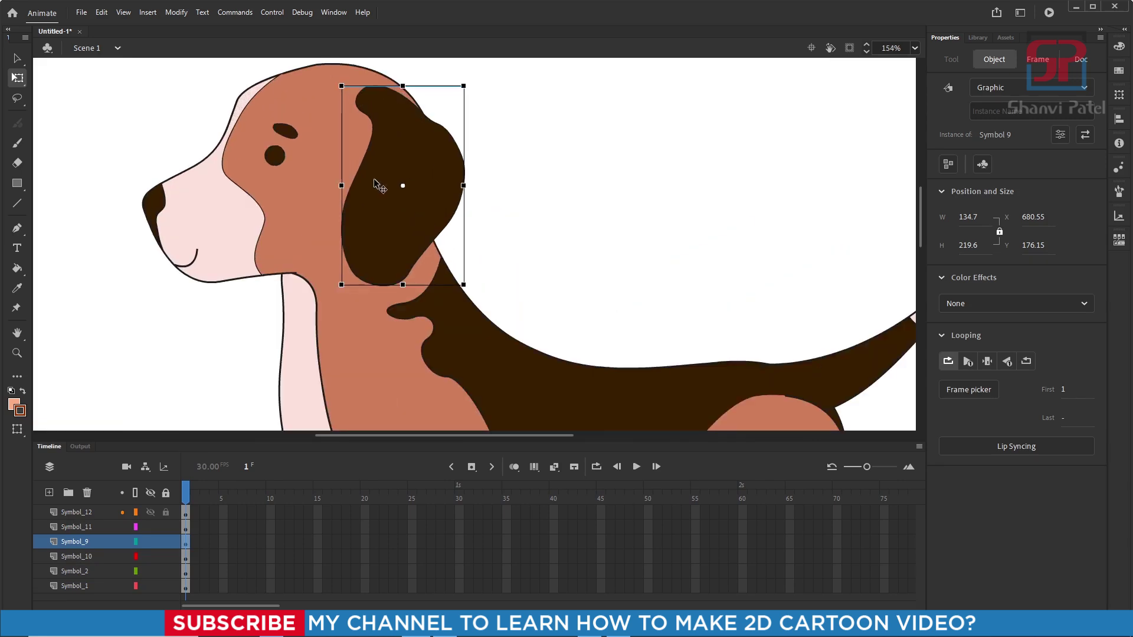
drag(353, 154, 431, 211)
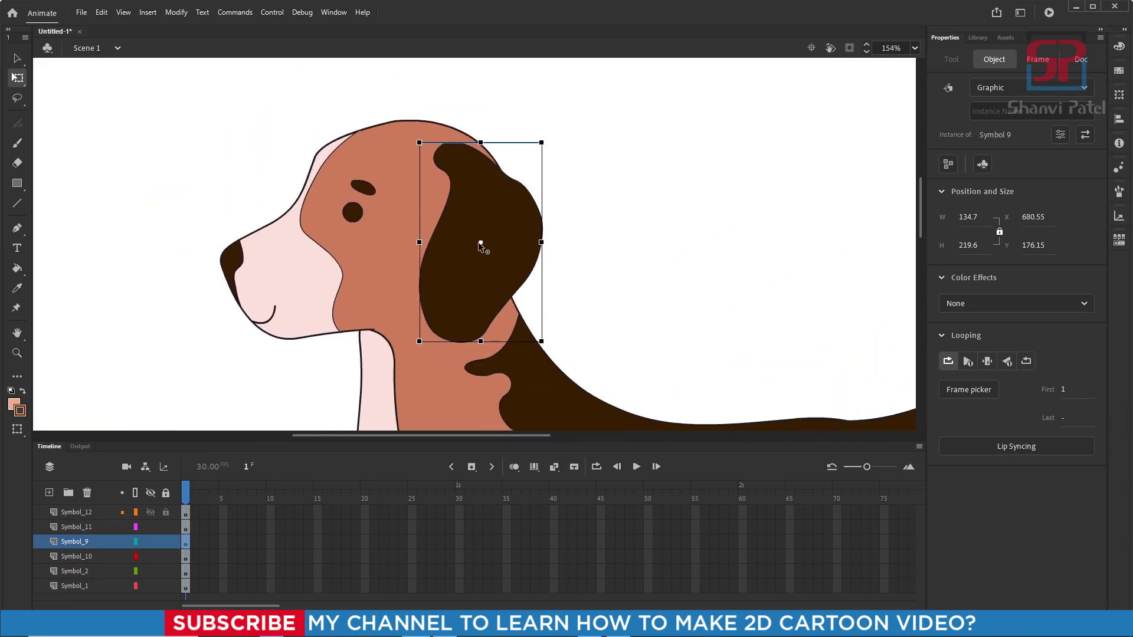
drag(480, 242, 469, 188)
Move the head symbol's transformation point to the neck joint, near the lower end of the ear.
click(412, 307)
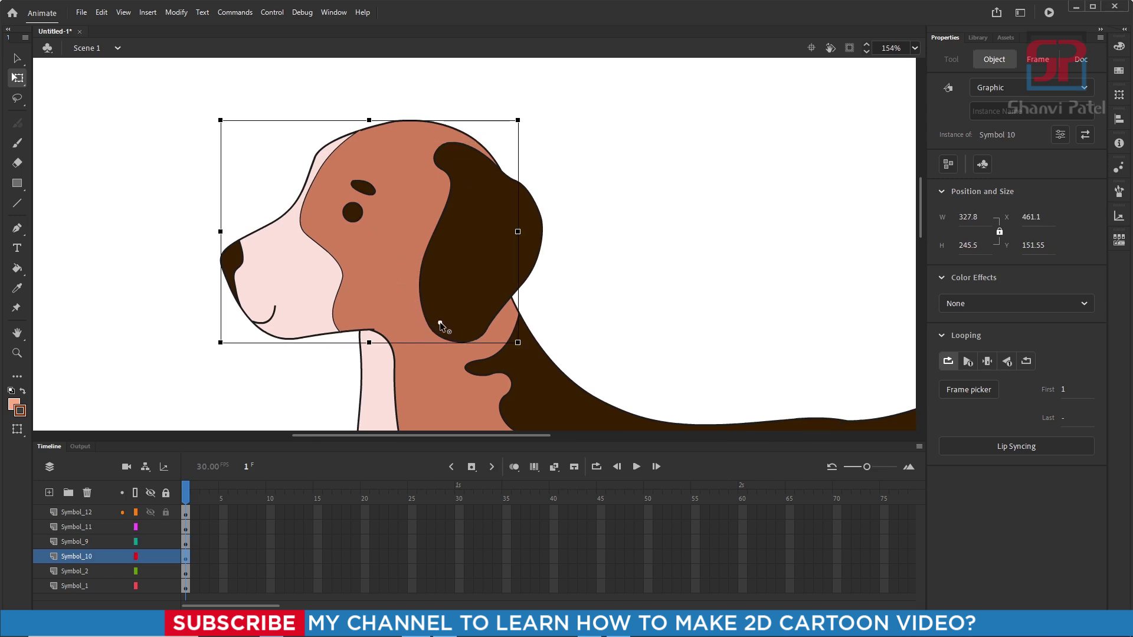
scroll(341, 264, down, 4)
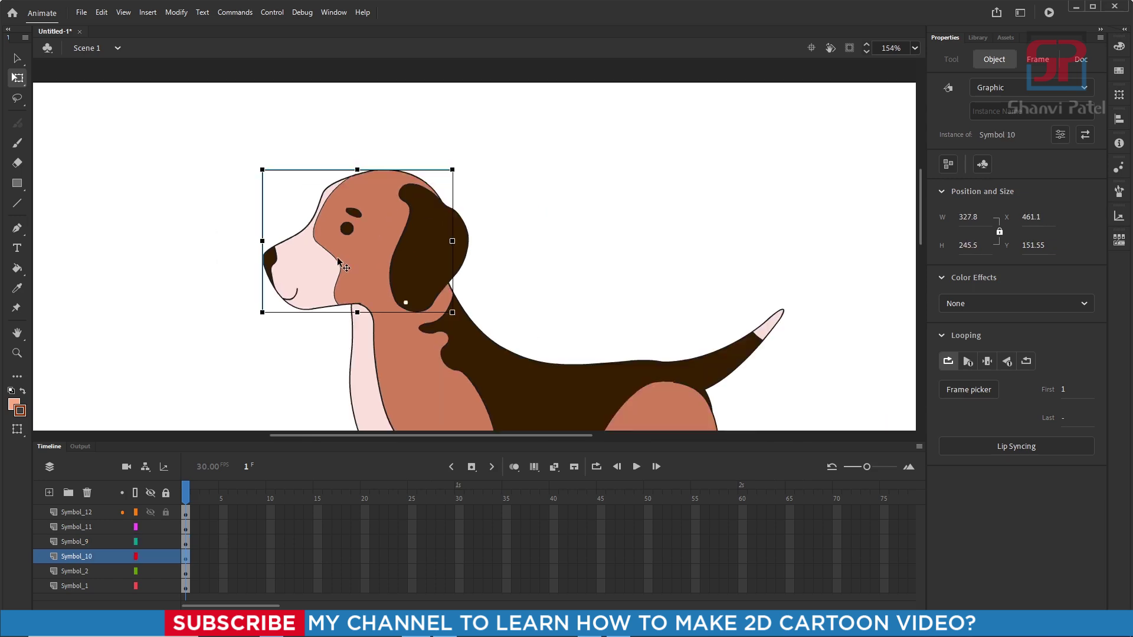
scroll(341, 264, down, 1)
Move the hind leg's transformation point up to the hip and the front leg's transformation point up to the shoulder.
click(444, 314)
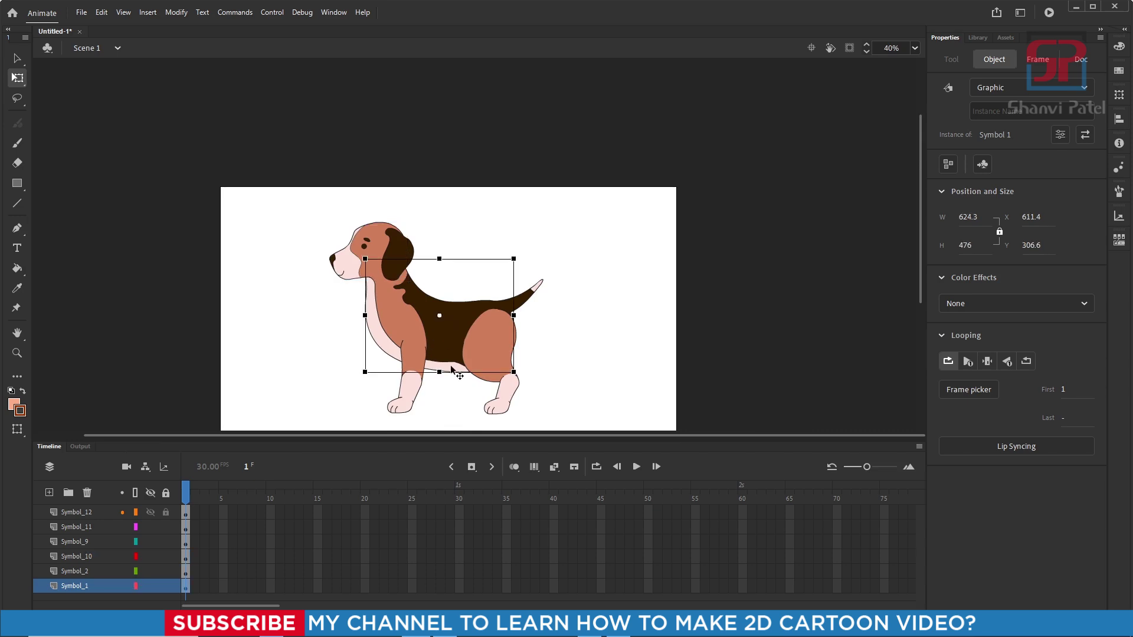
drag(464, 354, 481, 274)
scroll(480, 275, up, 3)
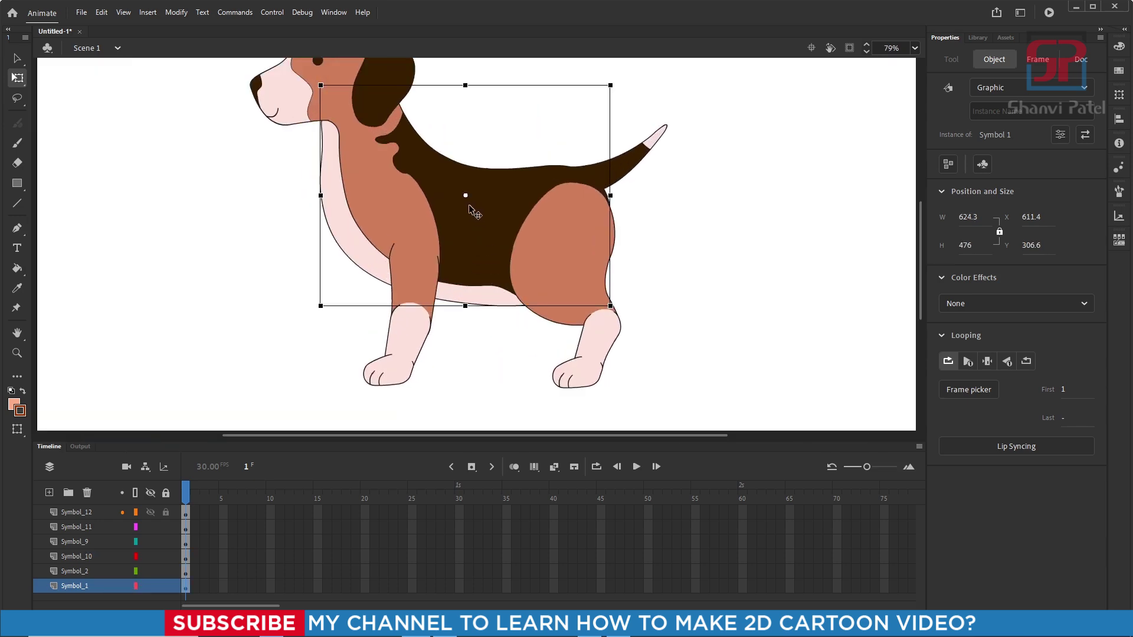
drag(463, 220, 461, 301)
click(580, 263)
scroll(584, 272, up, 1)
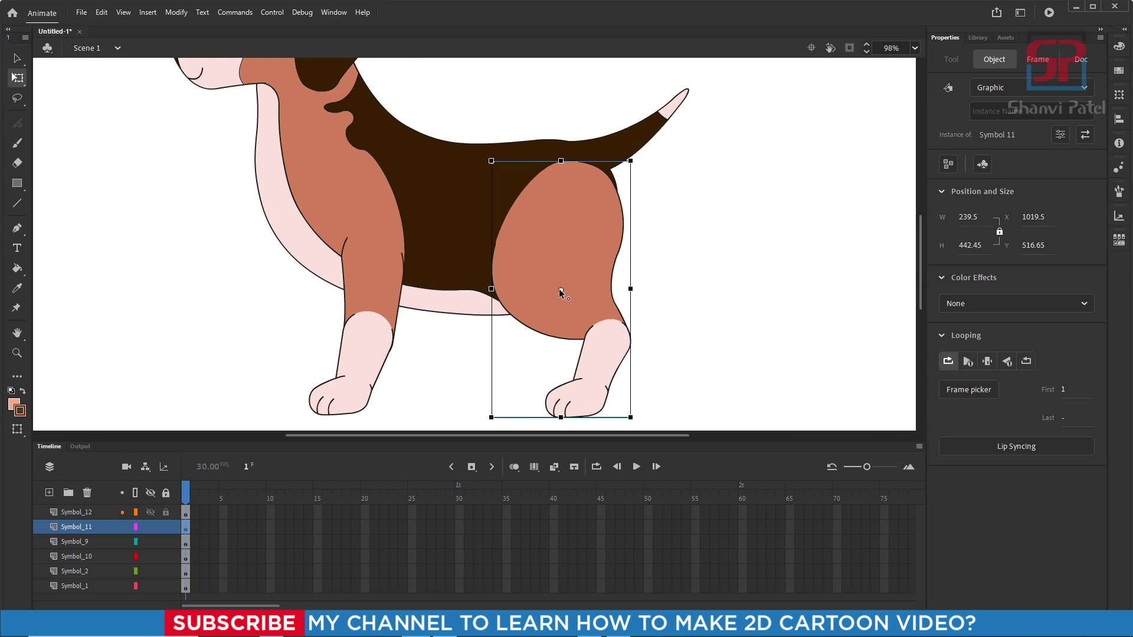
drag(558, 288, 581, 184)
click(383, 295)
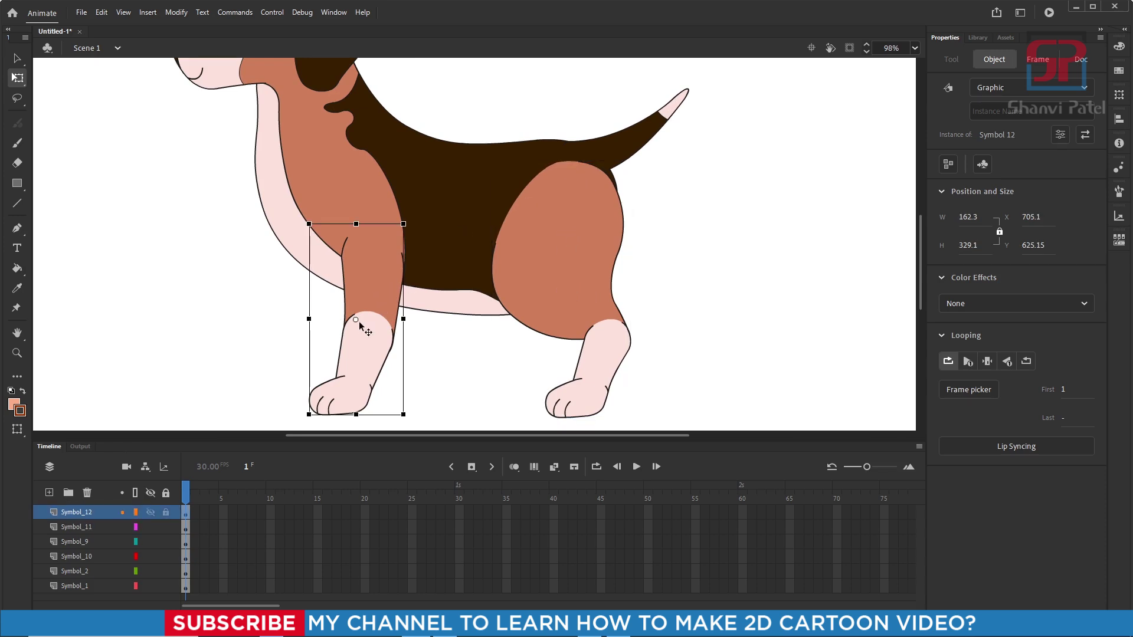
drag(355, 320, 372, 241)
Move the tail symbol's transformation point to the base of the tail, where it joins the body.
click(622, 129)
scroll(622, 129, up, 3)
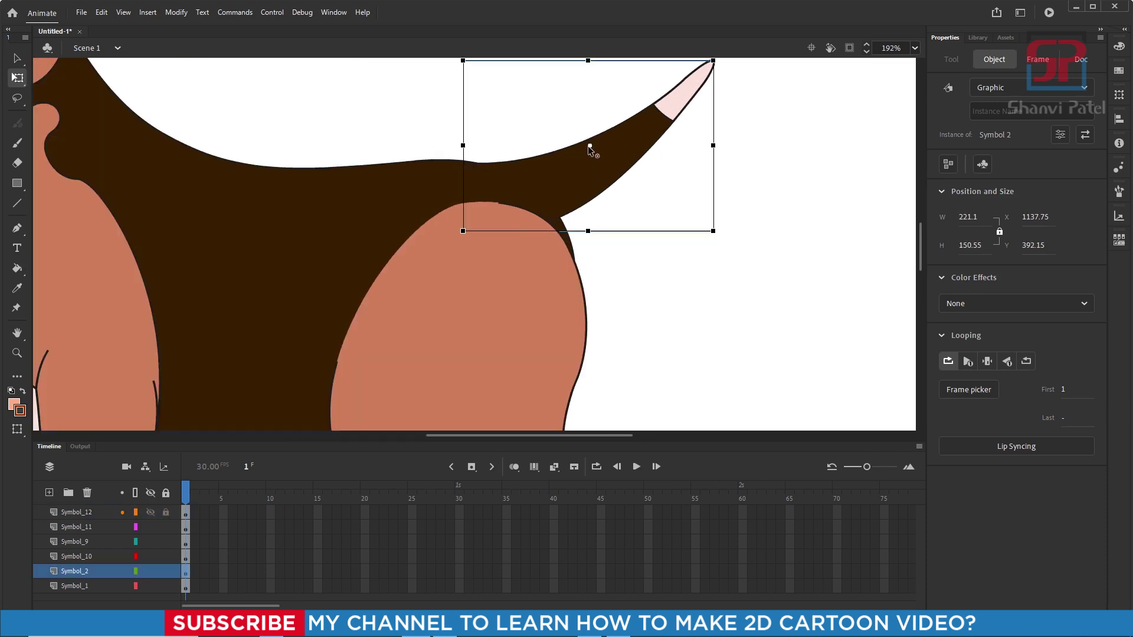
drag(588, 147, 512, 168)
scroll(536, 223, down, 3)
mouse_move(613, 155)
mouse_down()
mouse_move(626, 226)
mouse_move(594, 107)
mouse_move(610, 153)
mouse_up()
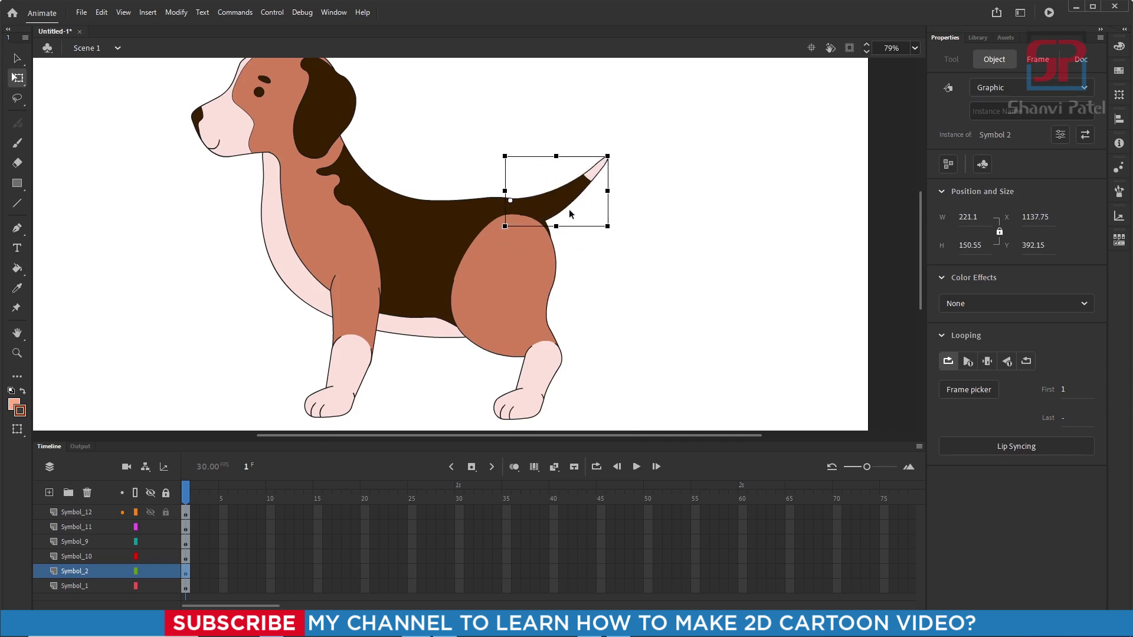
scroll(527, 207, down, 1)
drag(513, 303, 552, 301)
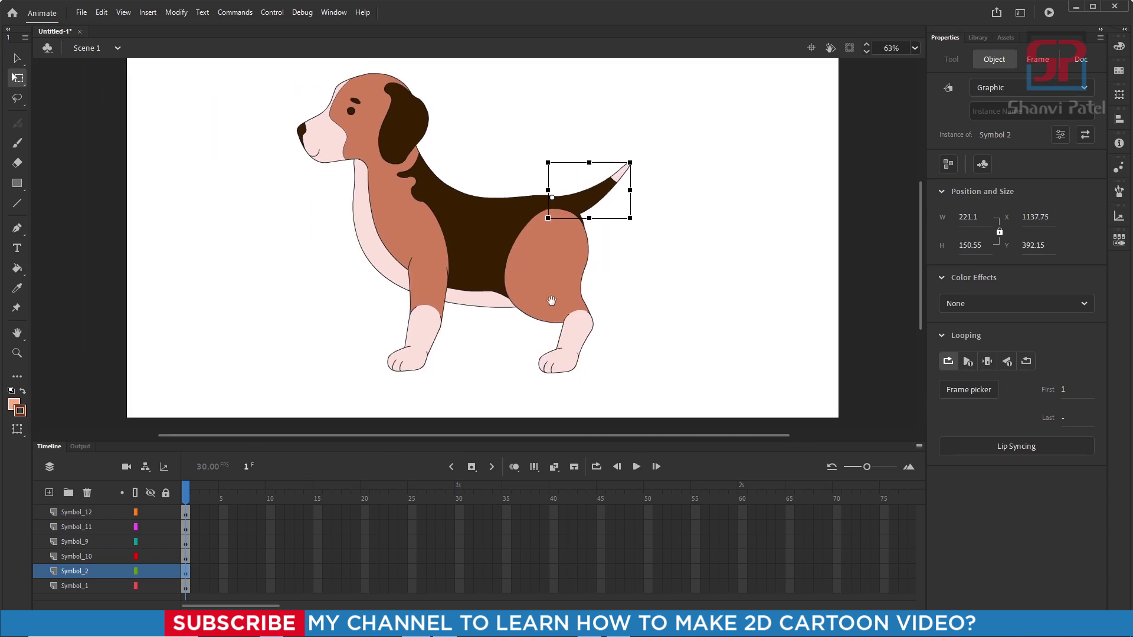
Enter the front leg symbol for editing and distribute its upper leg, lower leg and paw to separate layers.
click(429, 311)
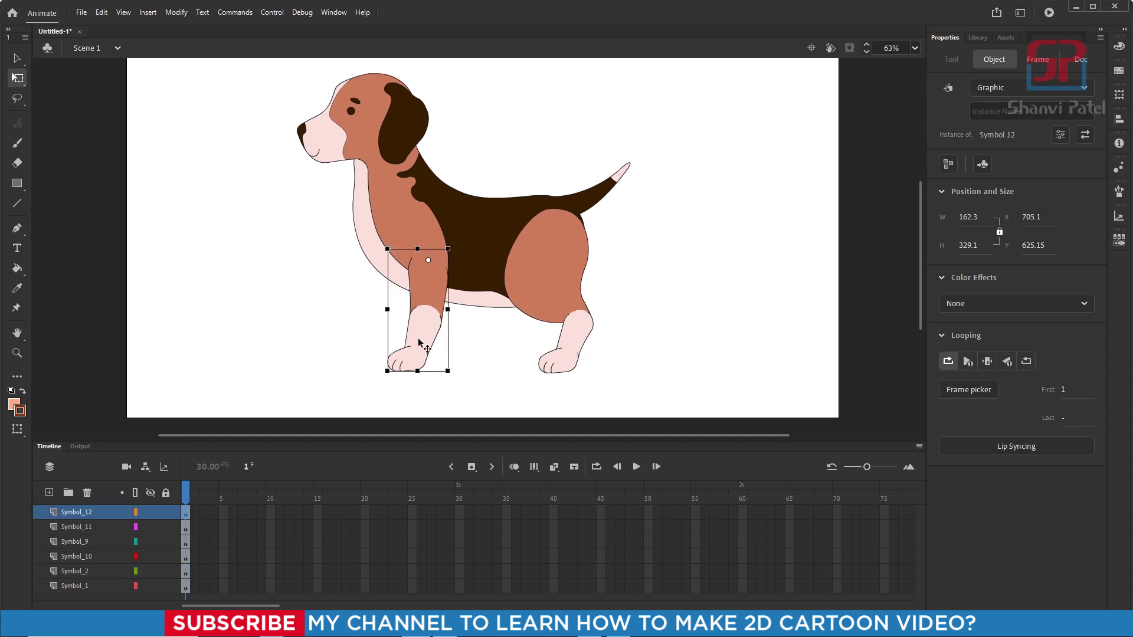
double_click(431, 302)
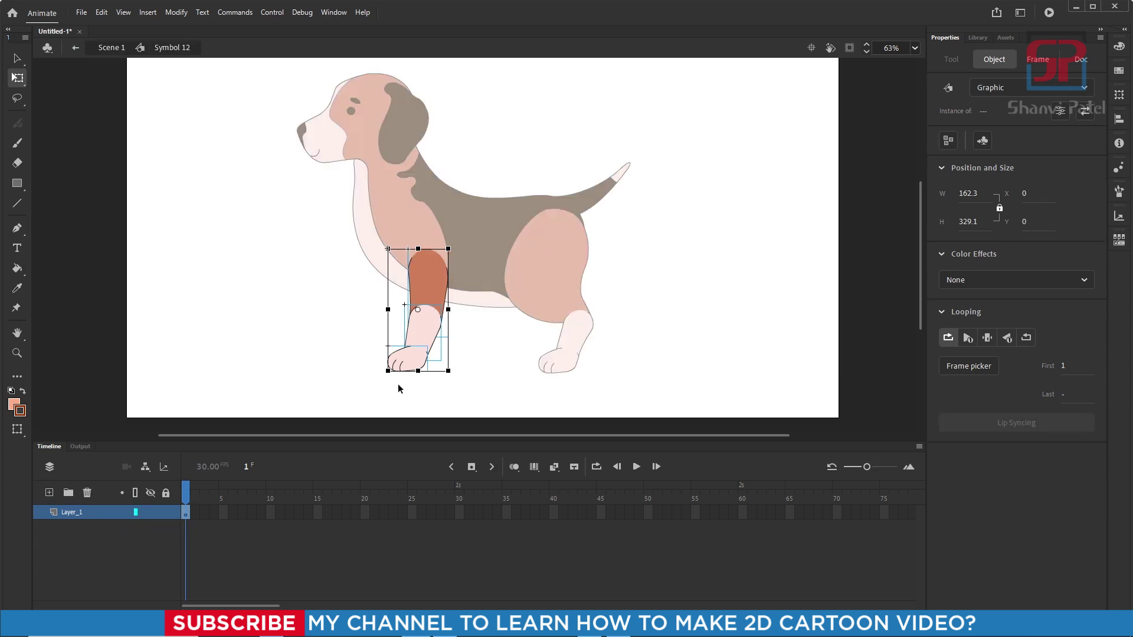
click(477, 369)
drag(420, 337, 369, 332)
key(ctrl+z)
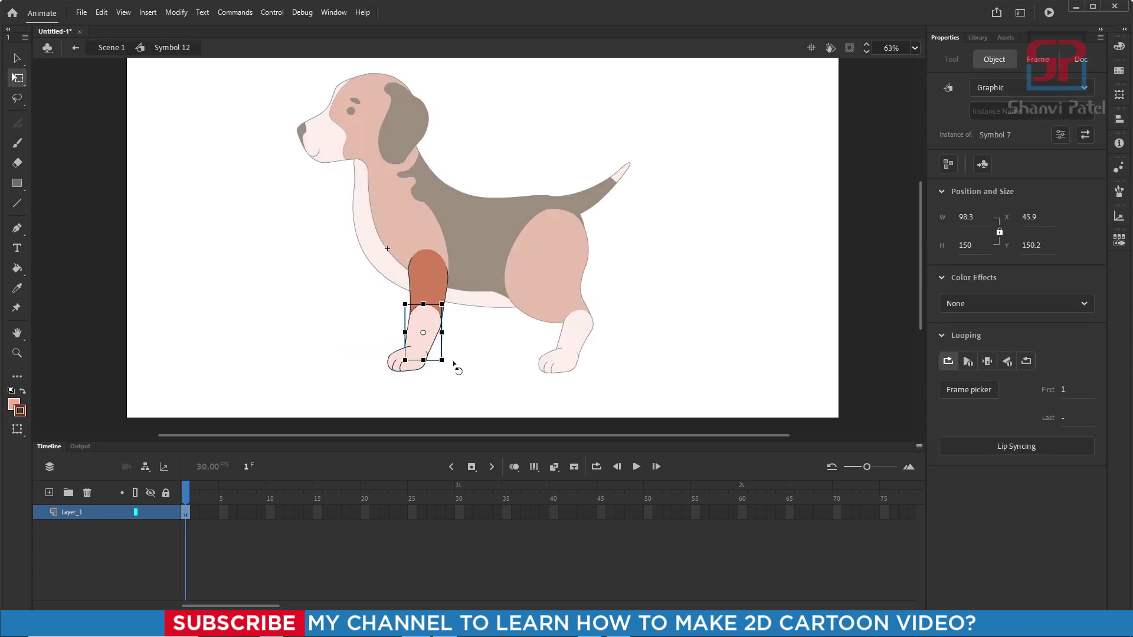
click(450, 379)
drag(451, 382, 374, 311)
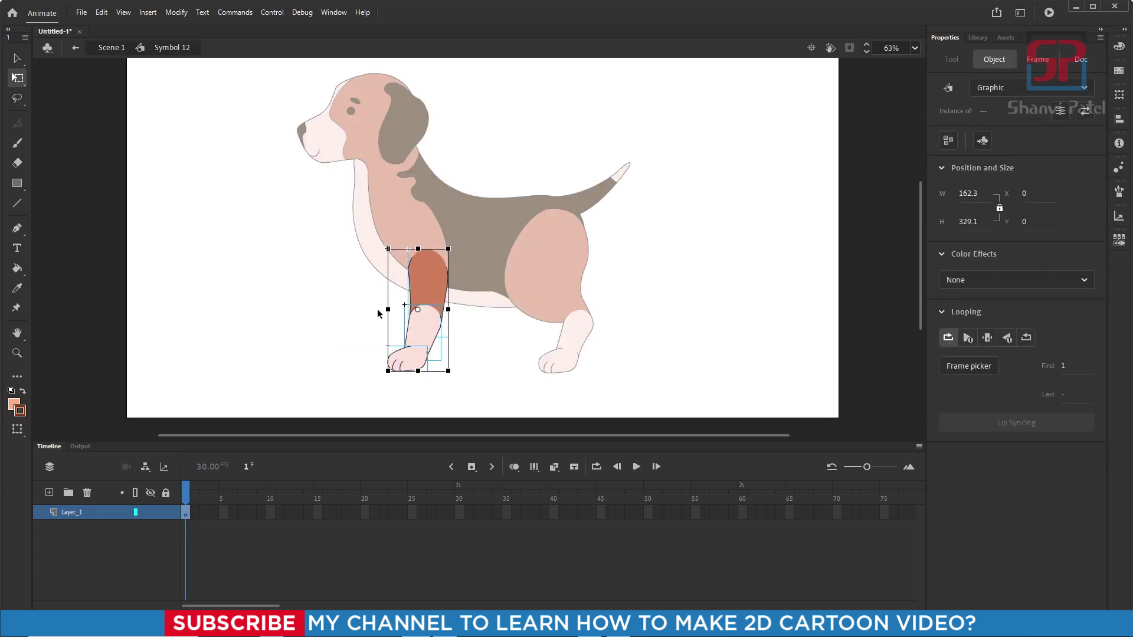
right_click(434, 287)
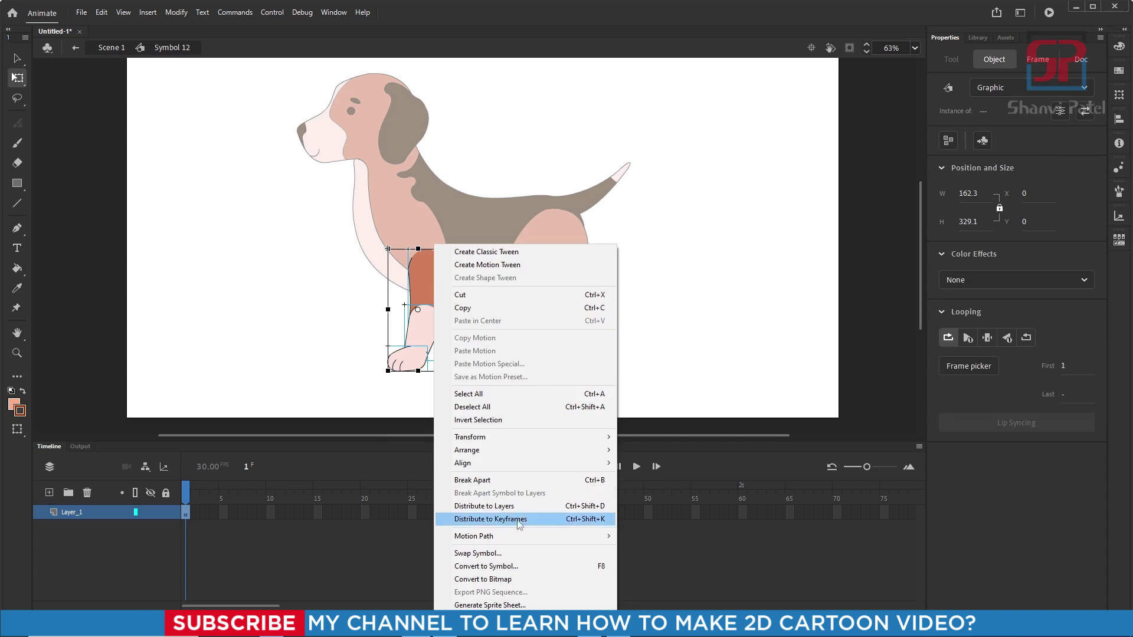
click(502, 505)
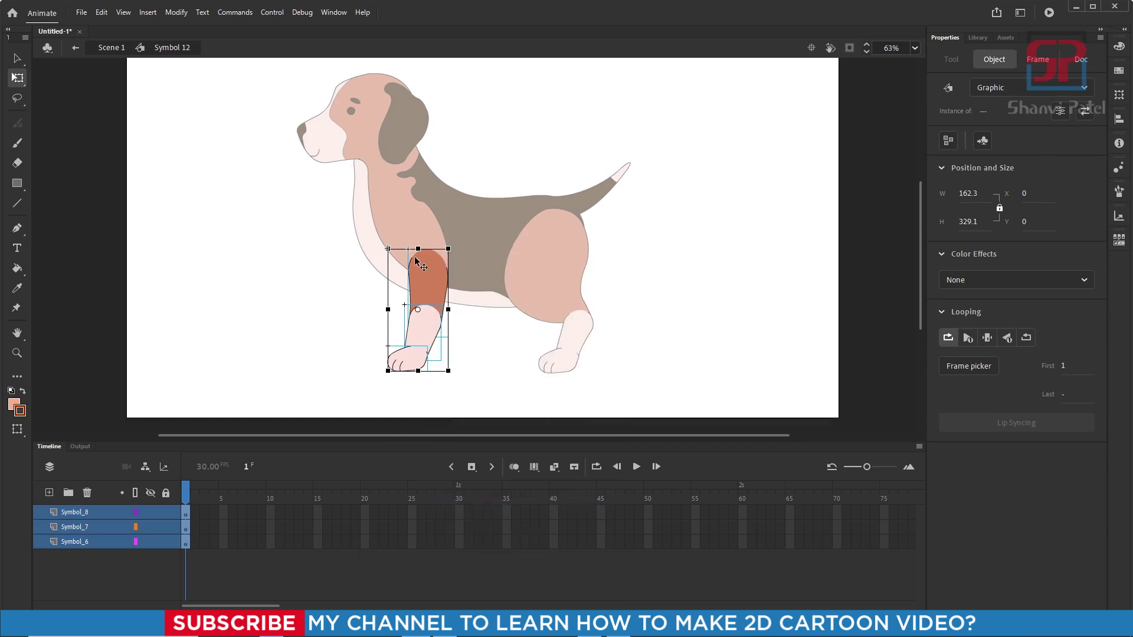
Move the upper front leg's transformation point up to the shoulder, near the top of the dark orange shape.
scroll(419, 365, up, 3)
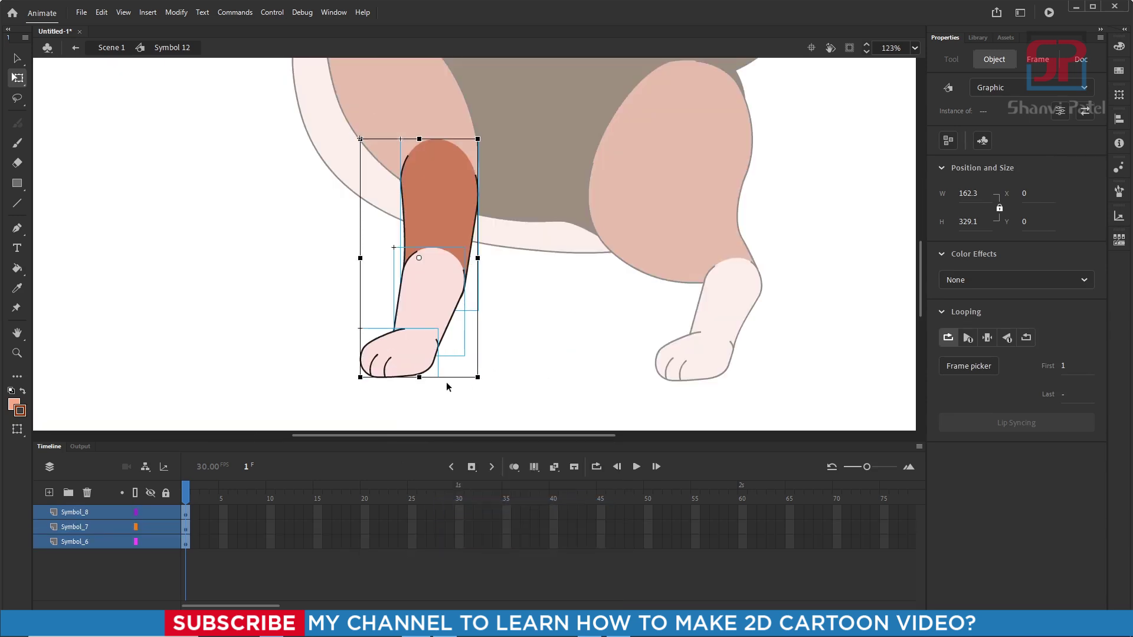
drag(423, 328, 447, 298)
click(551, 332)
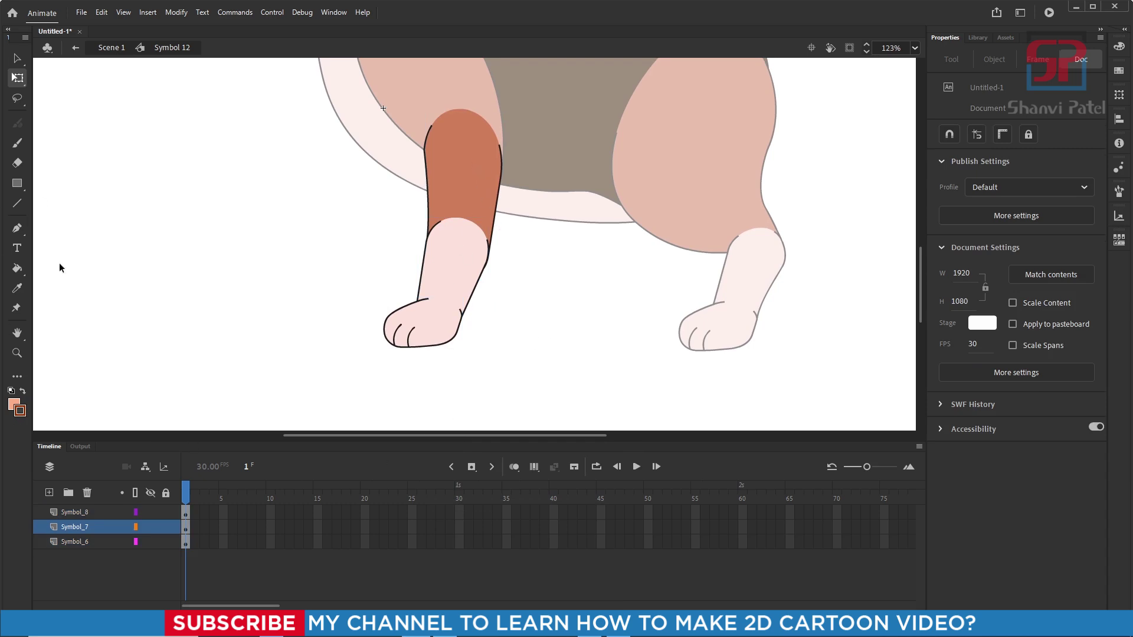
click(437, 322)
click(470, 160)
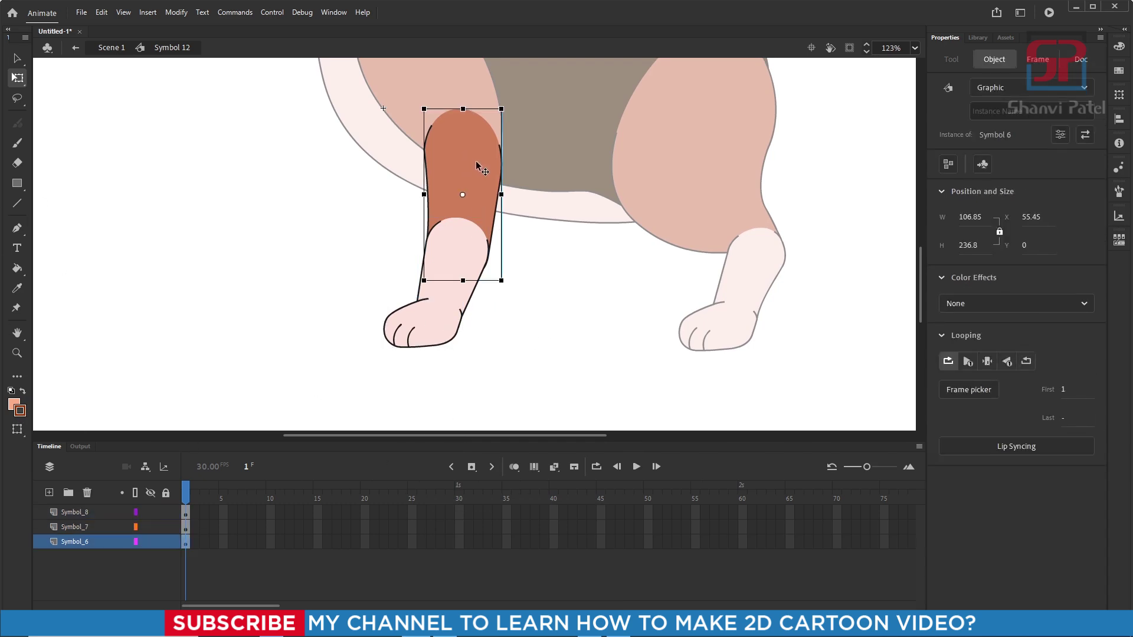
scroll(474, 161, up, 3)
drag(450, 227, 446, 136)
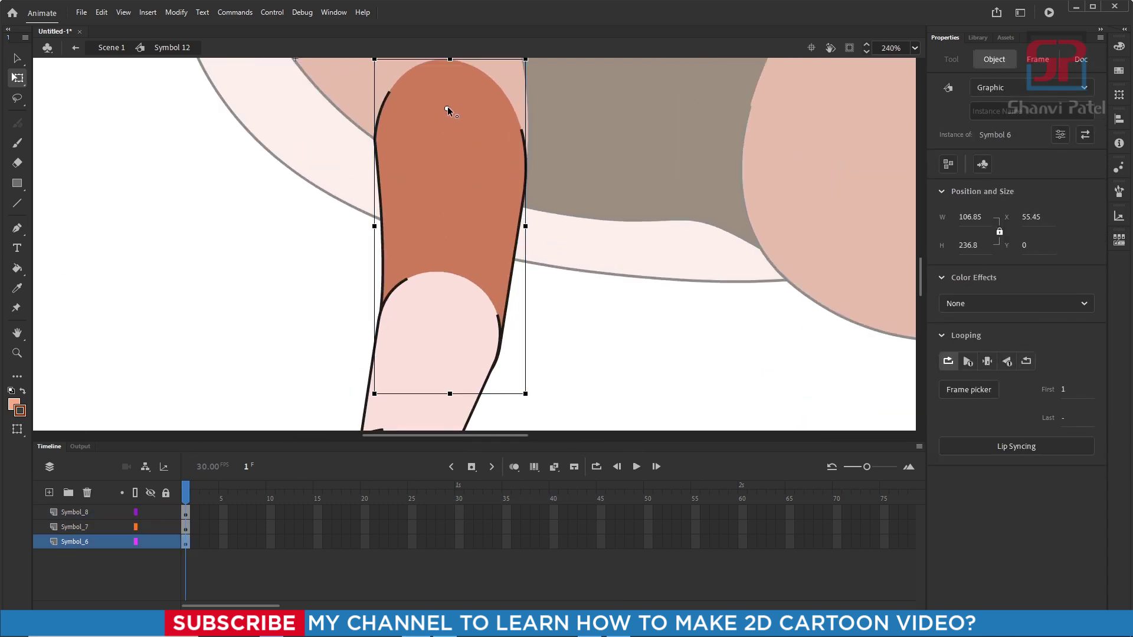
Move the lower leg's transformation point up to the knee and the paw's transformation point to the ankle.
click(450, 354)
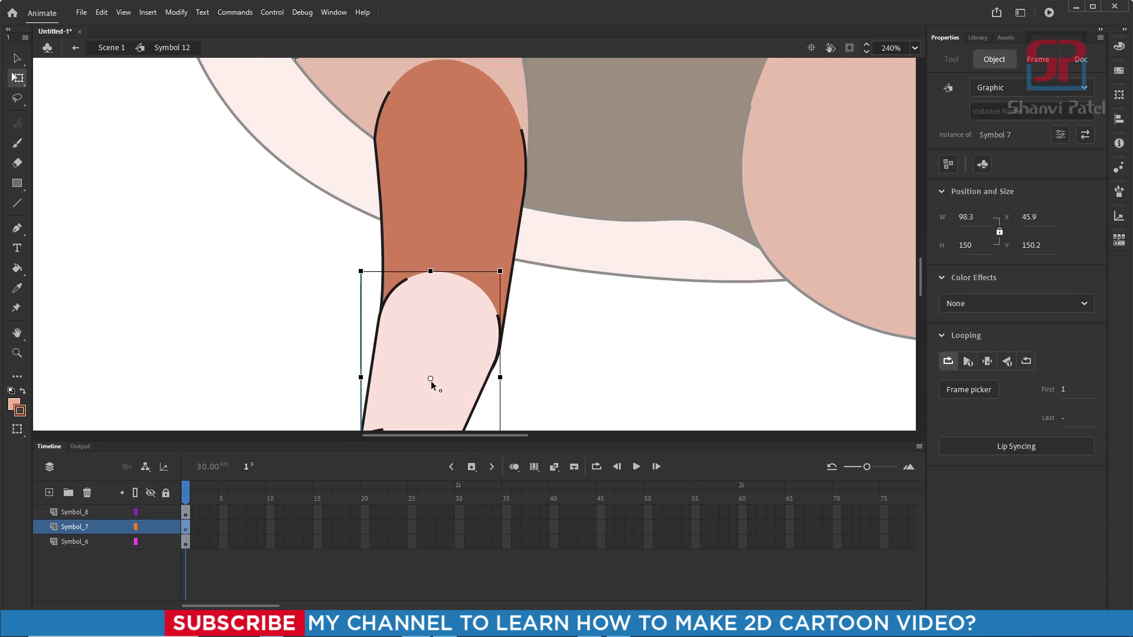
scroll(431, 251, down, 3)
scroll(423, 357, up, 2)
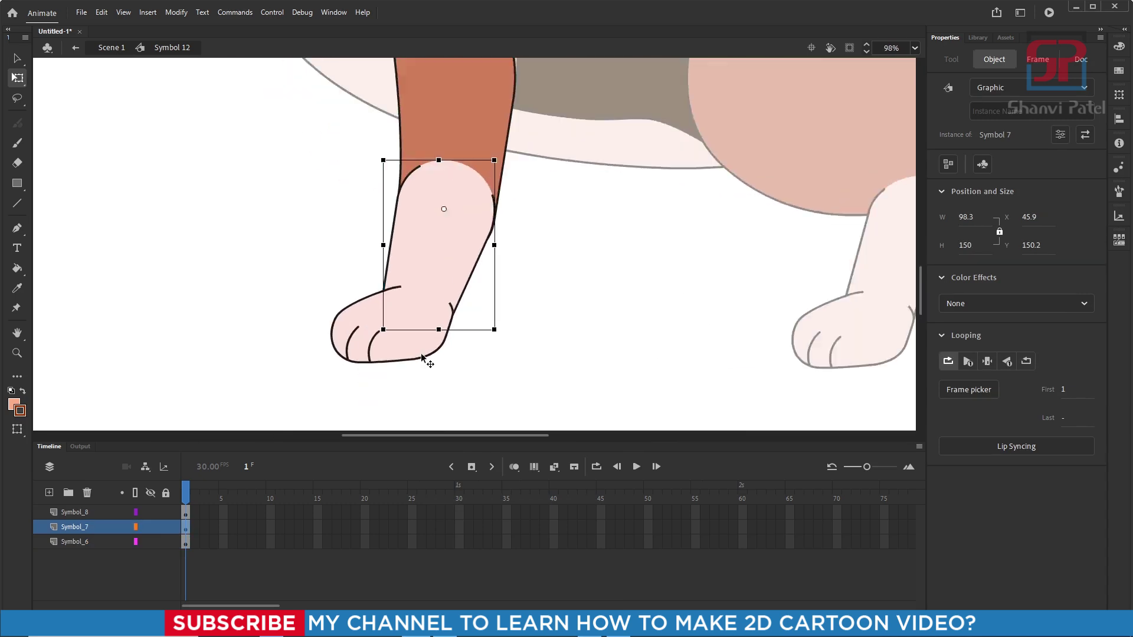
scroll(423, 358, up, 3)
click(401, 322)
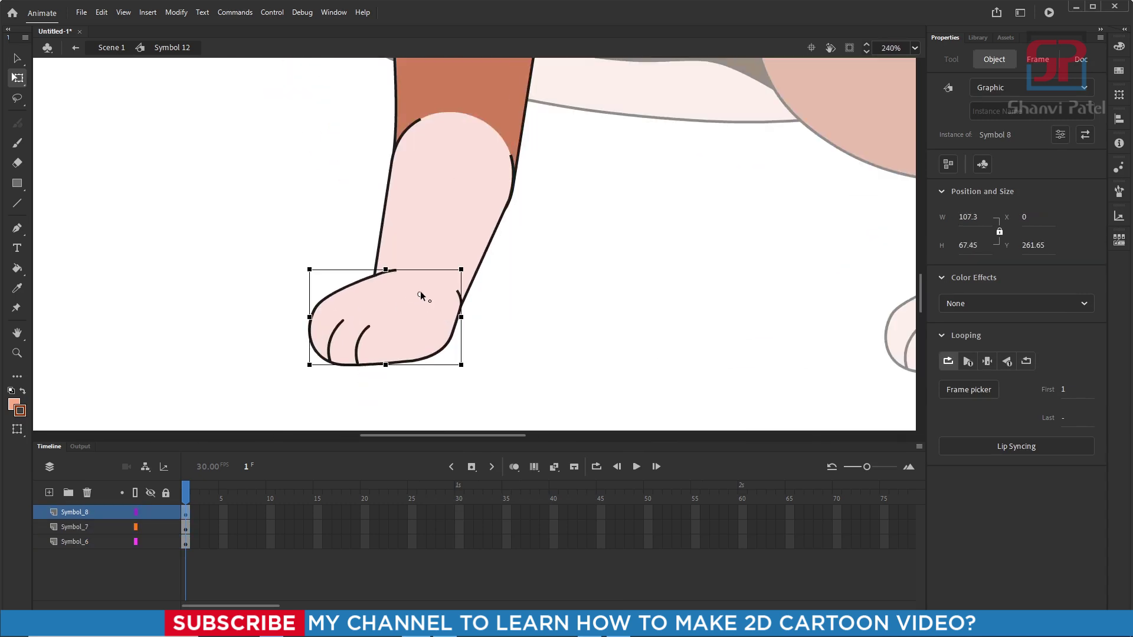
Insert keyframes at frame 40 on all three front leg layers.
scroll(373, 325, down, 3)
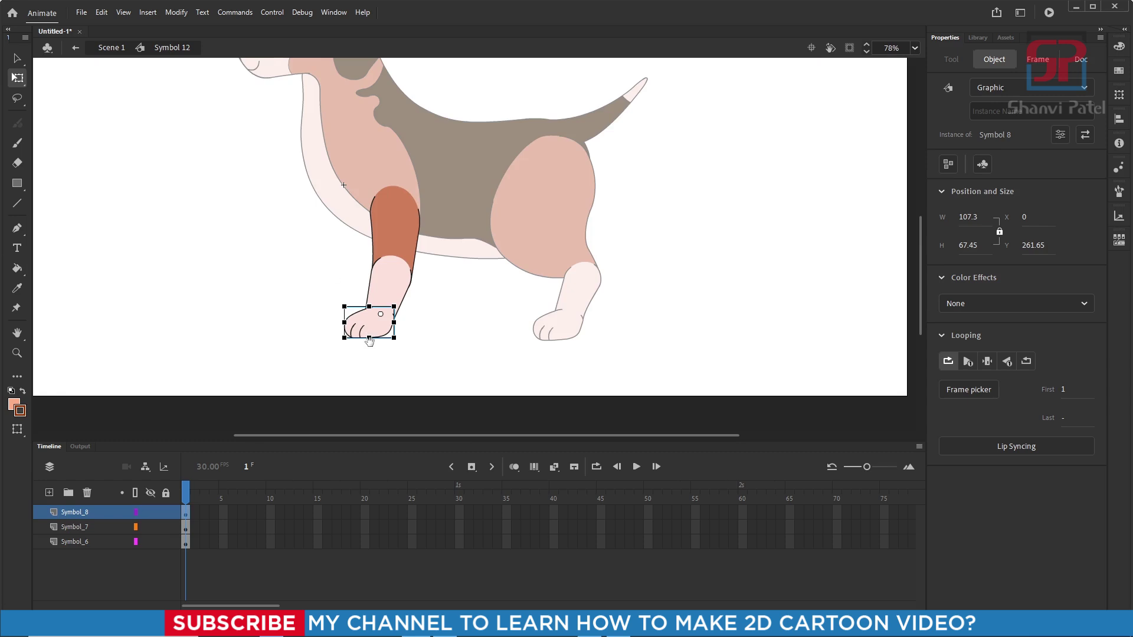
scroll(369, 342, up, 2)
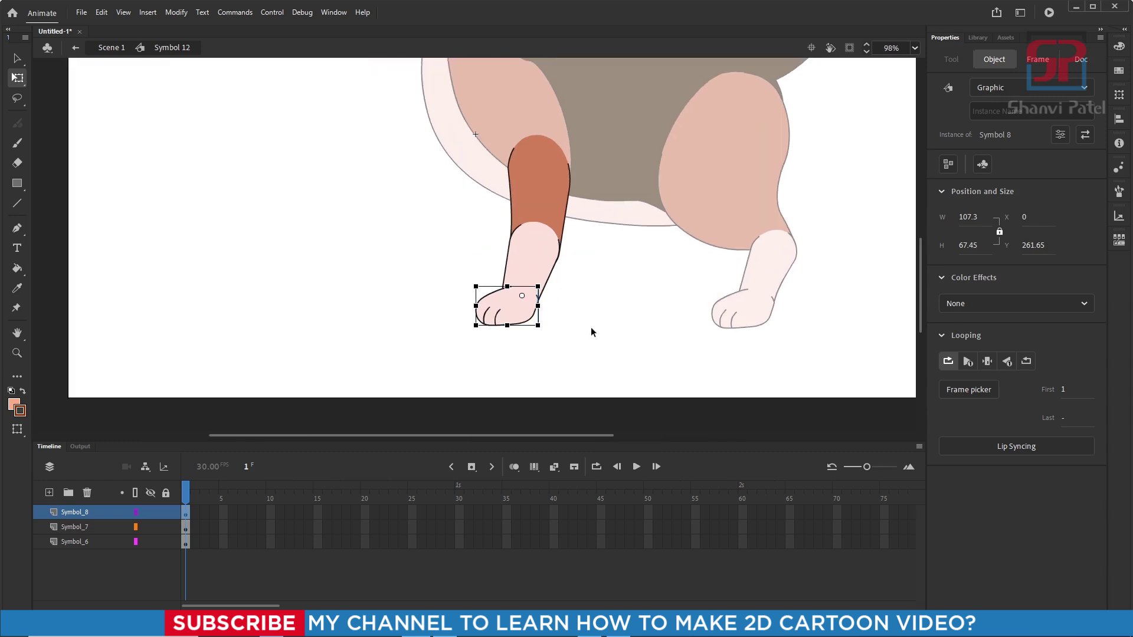
drag(621, 302, 584, 291)
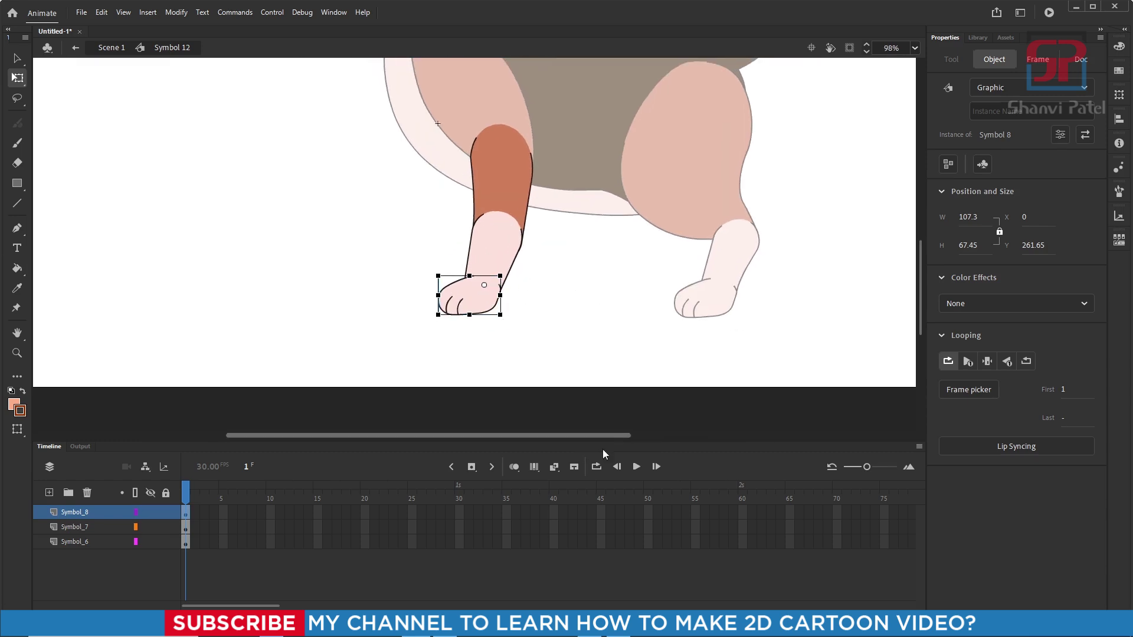
click(556, 514)
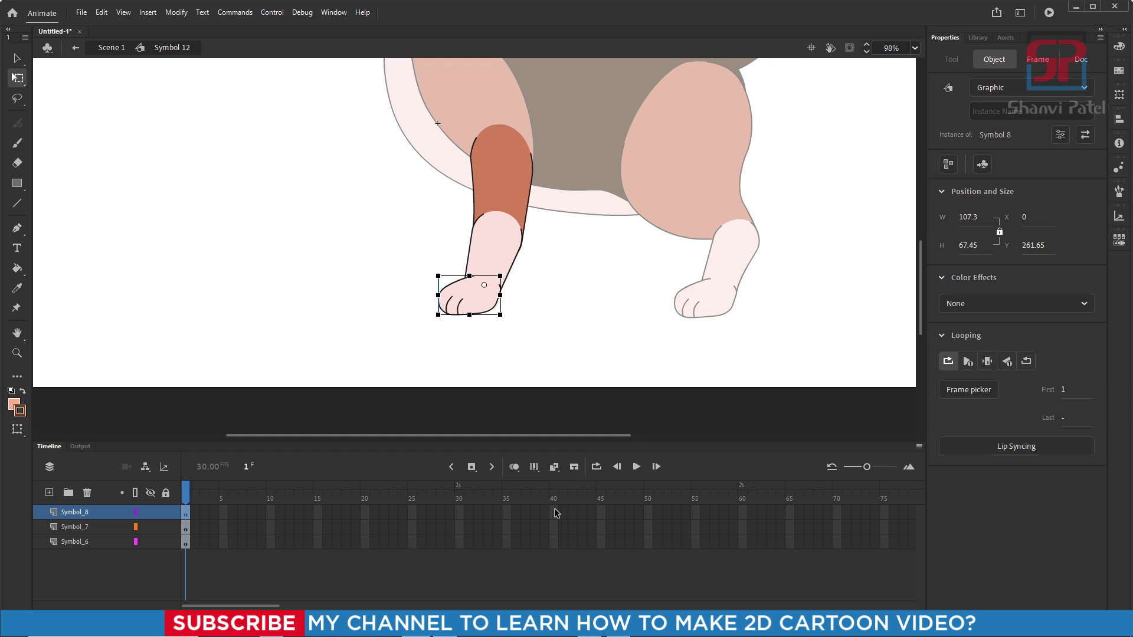
drag(554, 547, 554, 544)
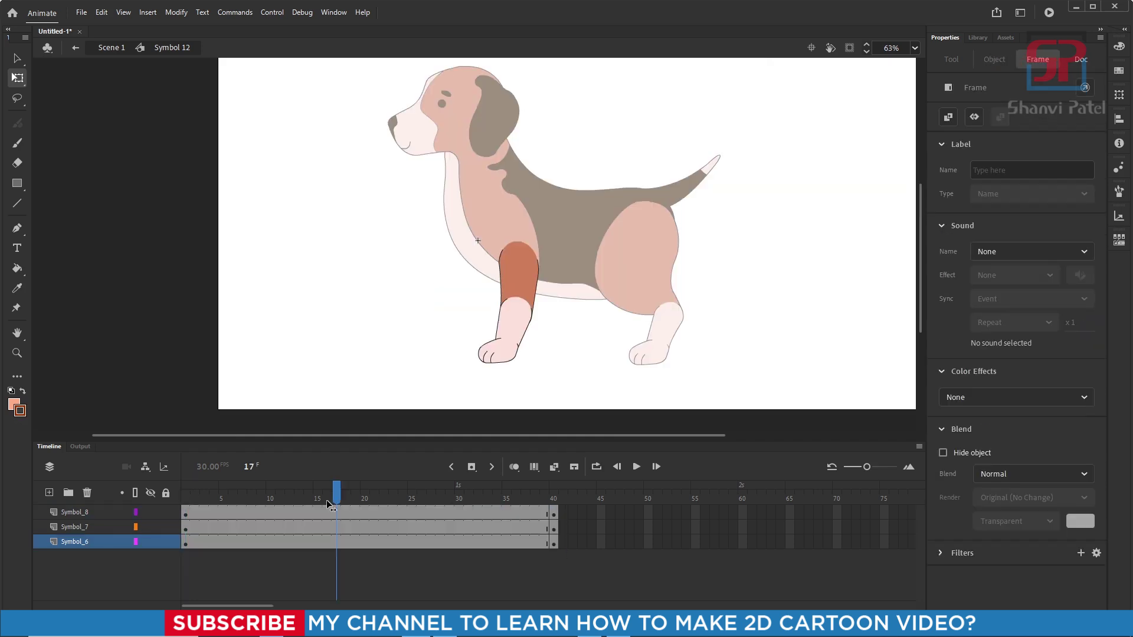
drag(337, 504, 535, 502)
scroll(505, 350, up, 2)
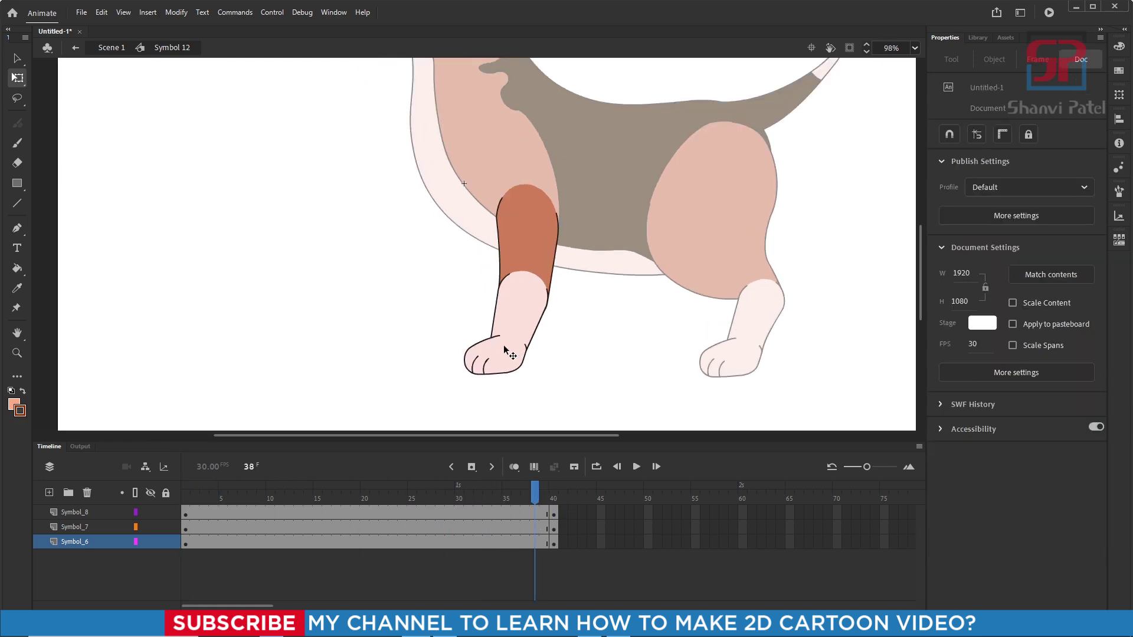
Insert keyframes at frame 20 on all leg layers and swing the whole front leg backward about the shoulder.
click(366, 522)
key(F6)
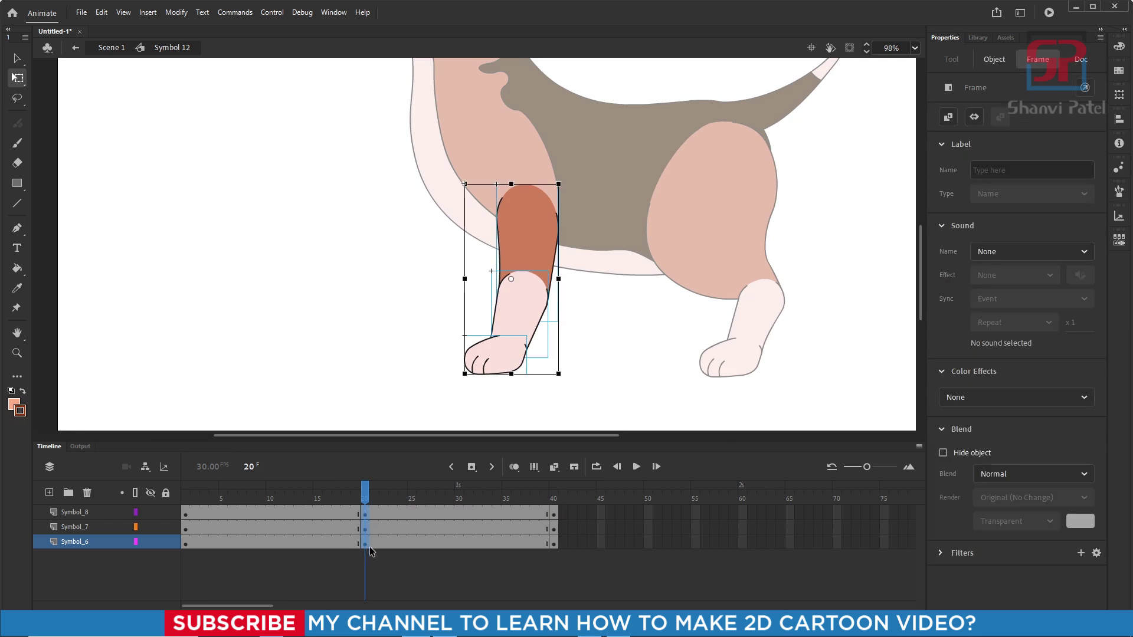
mouse_move(366, 489)
mouse_down()
mouse_move(290, 493)
mouse_move(364, 495)
mouse_up()
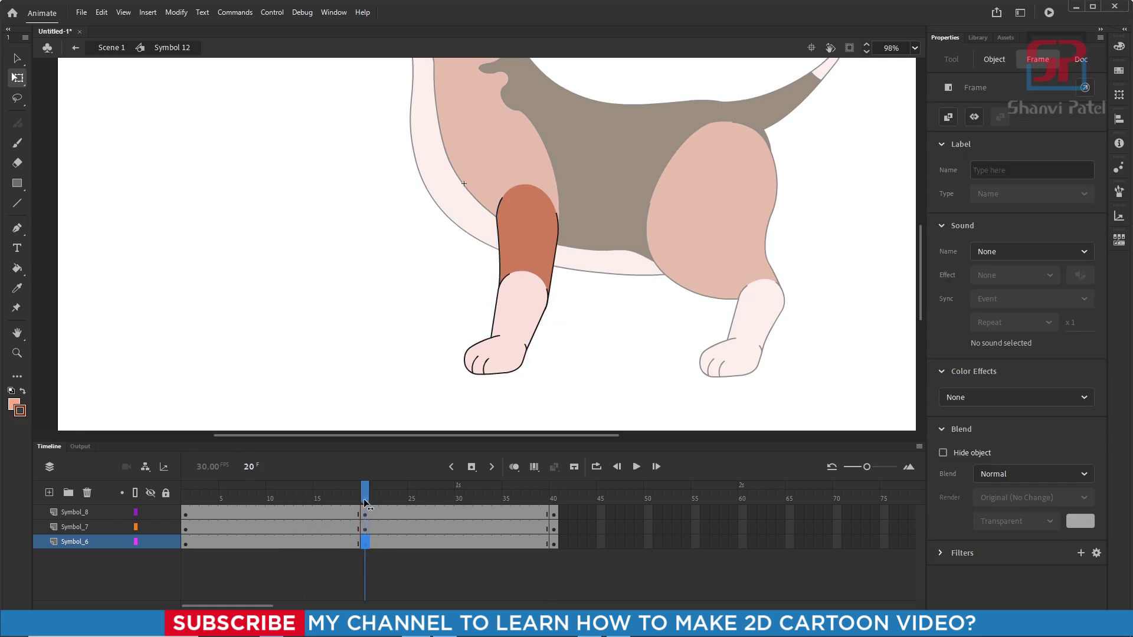
drag(552, 391, 527, 206)
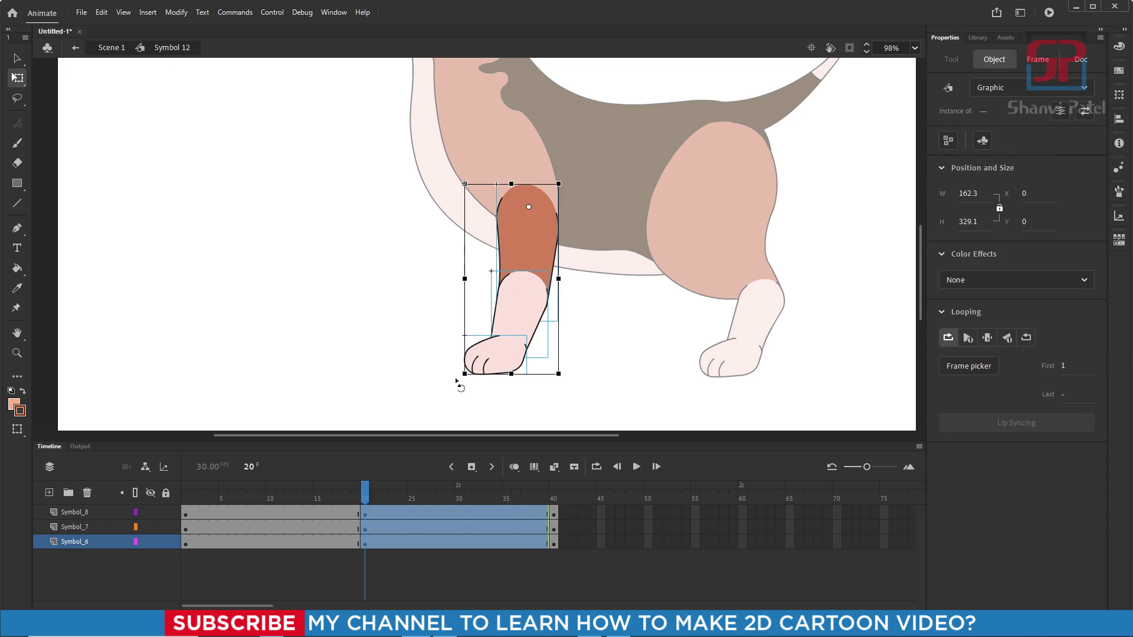
drag(457, 382, 556, 386)
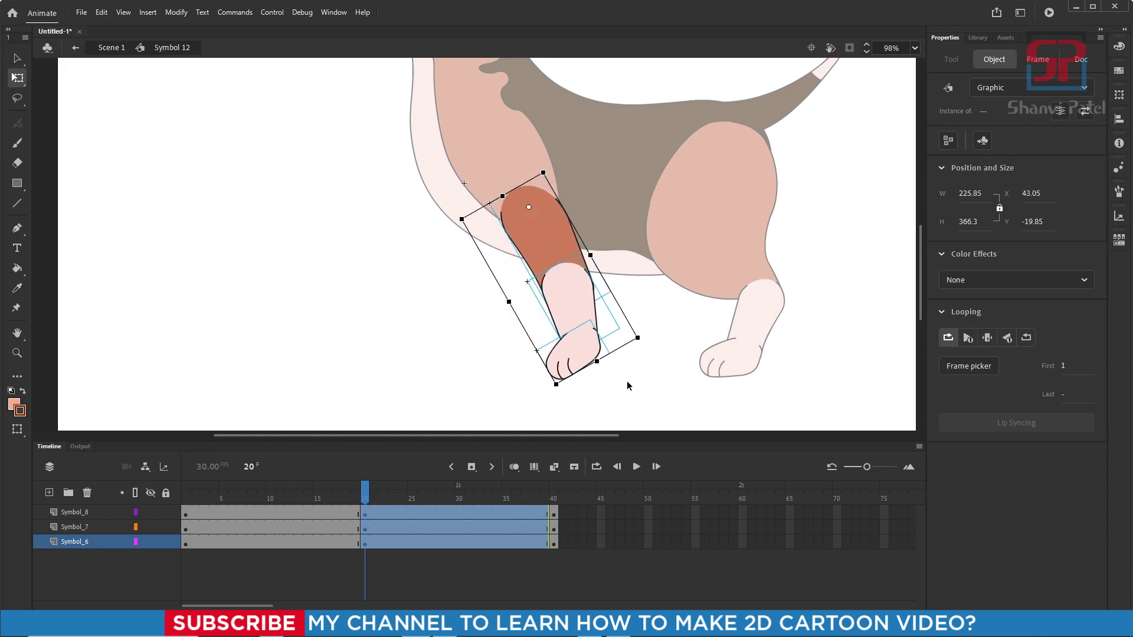
At frame 20, rotate the lower leg and paw together slightly further back about the knee.
drag(627, 387, 581, 339)
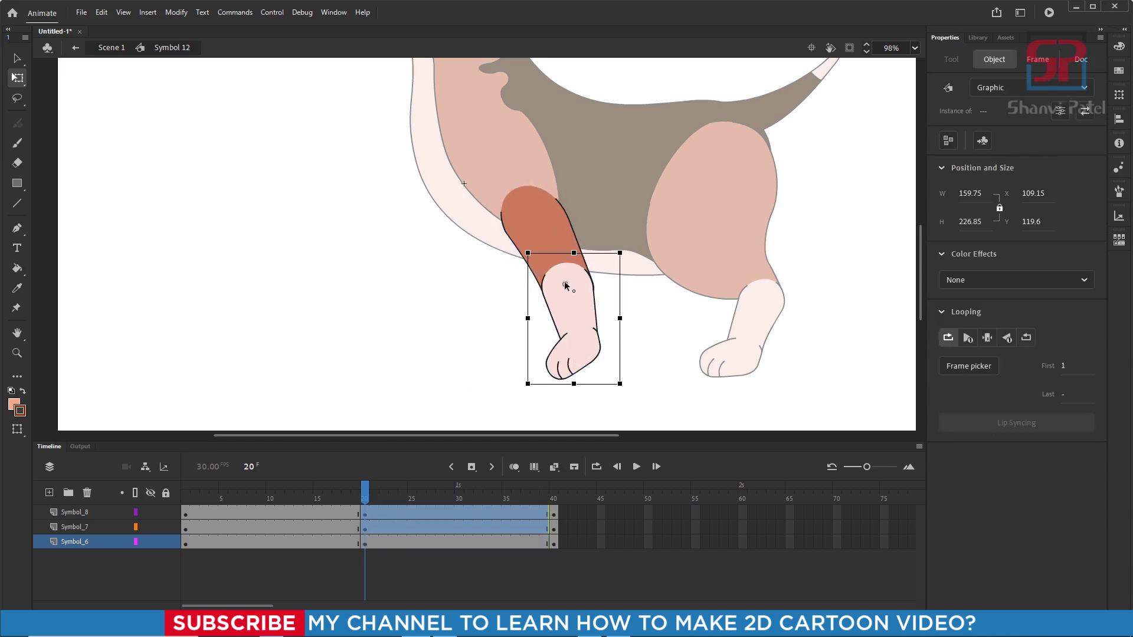
drag(564, 283, 565, 284)
drag(524, 387, 533, 393)
key(ctrl+z)
scroll(603, 325, up, 4)
key(ctrl+z)
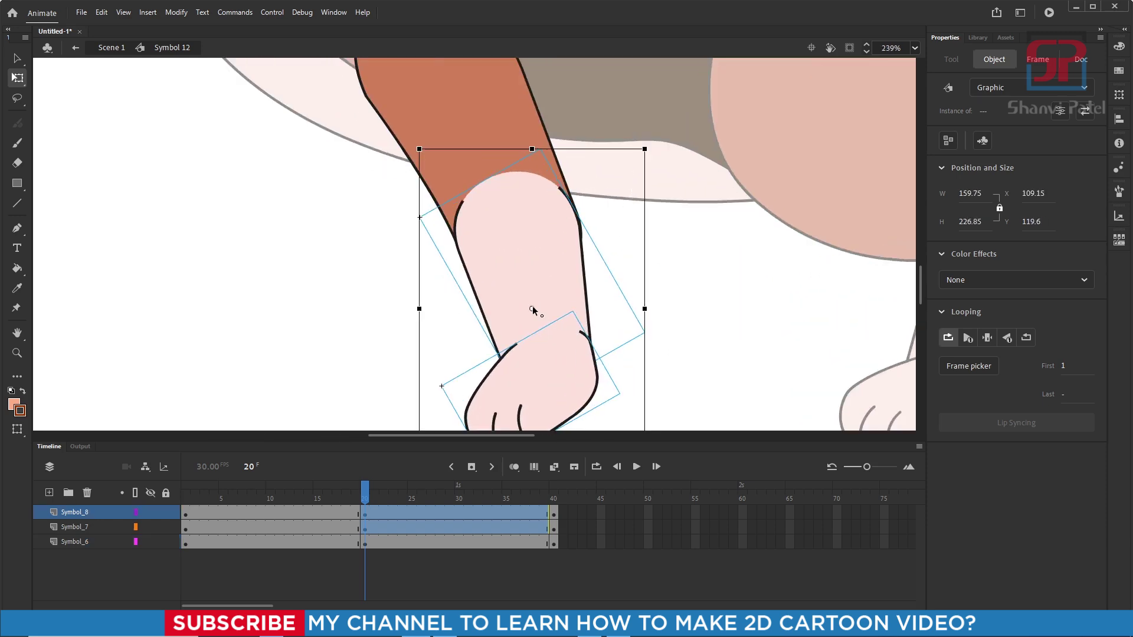
drag(533, 306, 526, 224)
drag(651, 152, 639, 134)
scroll(581, 271, down, 3)
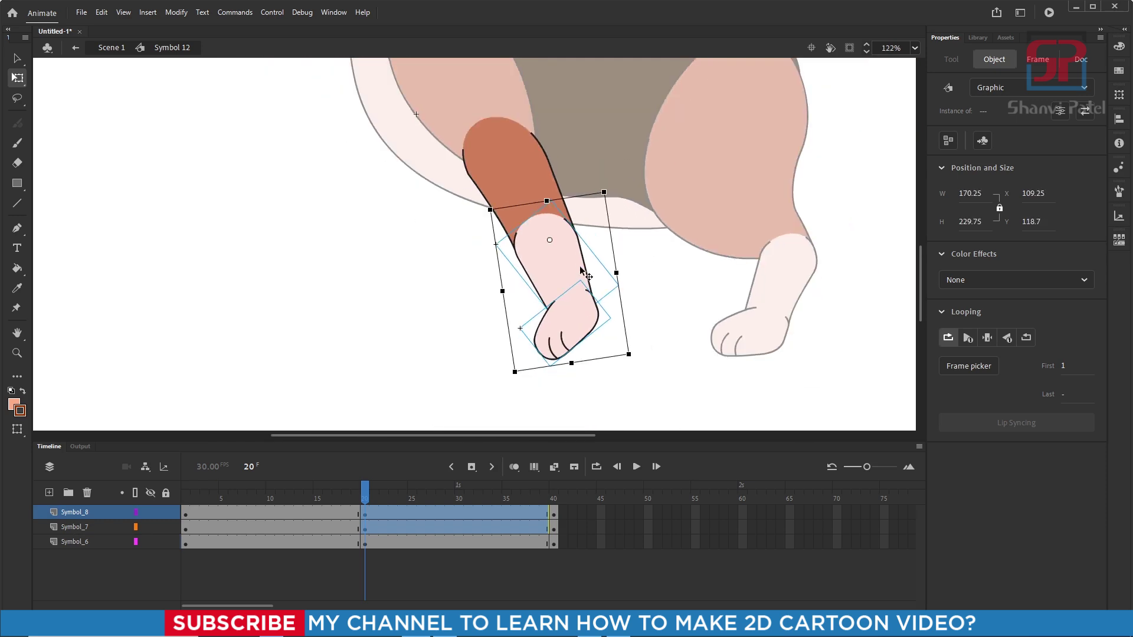
At frame 20, rotate the paw forward about the ankle so its sole lies flatter to the ground.
click(667, 324)
drag(340, 500, 365, 500)
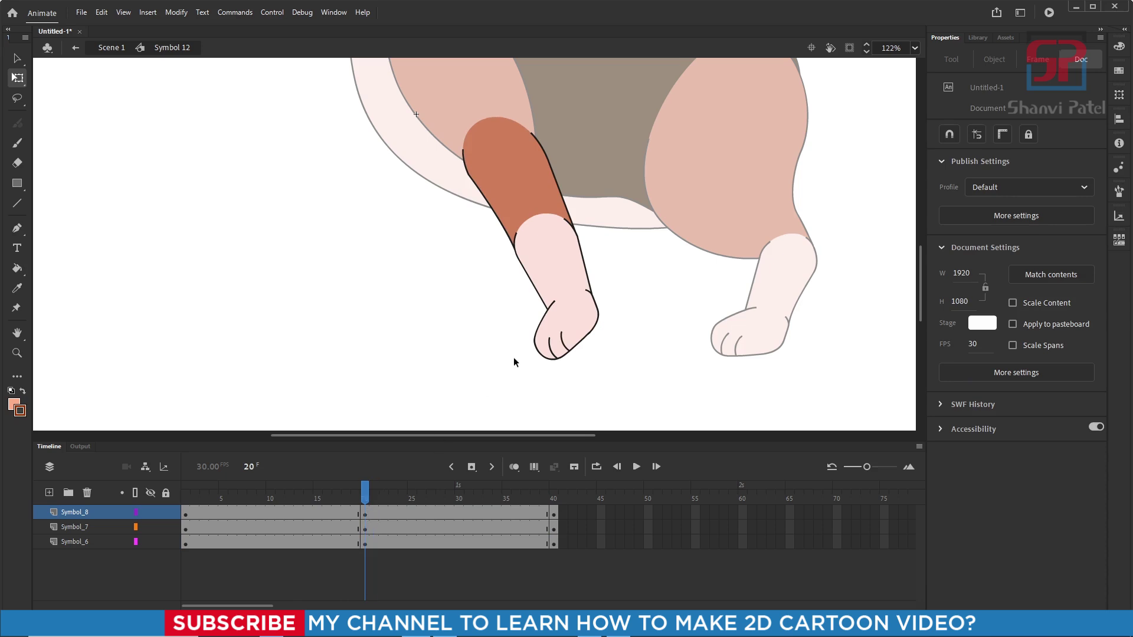
click(550, 347)
drag(557, 380, 534, 371)
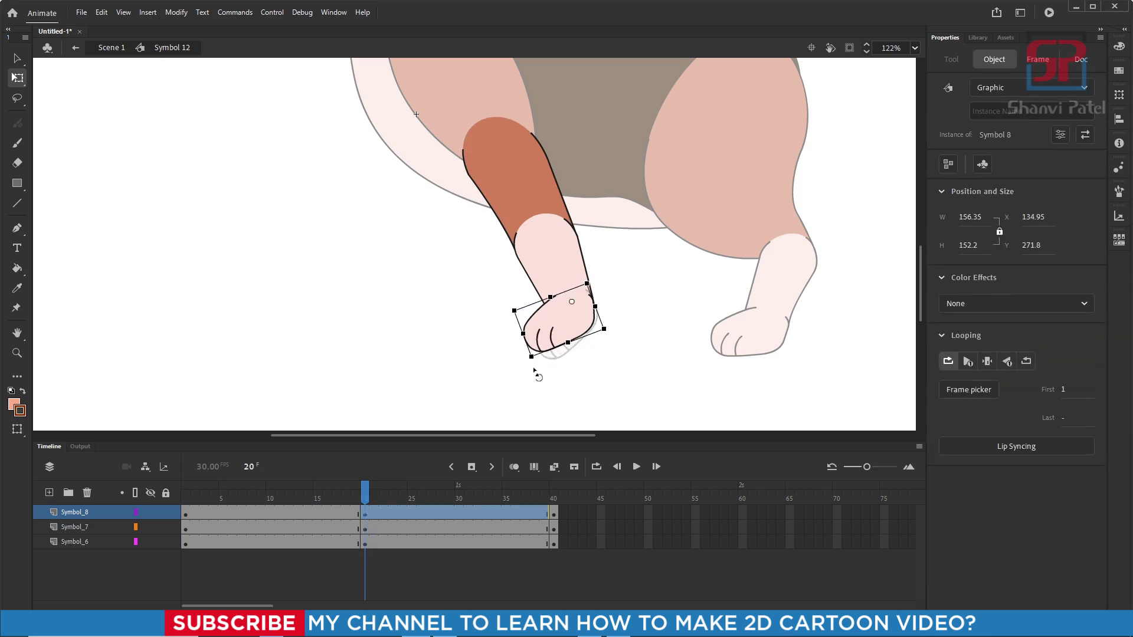
Insert keyframes at frame 25 on all leg layers and swing the whole leg slightly further back about the shoulder.
drag(369, 499, 412, 558)
click(411, 530)
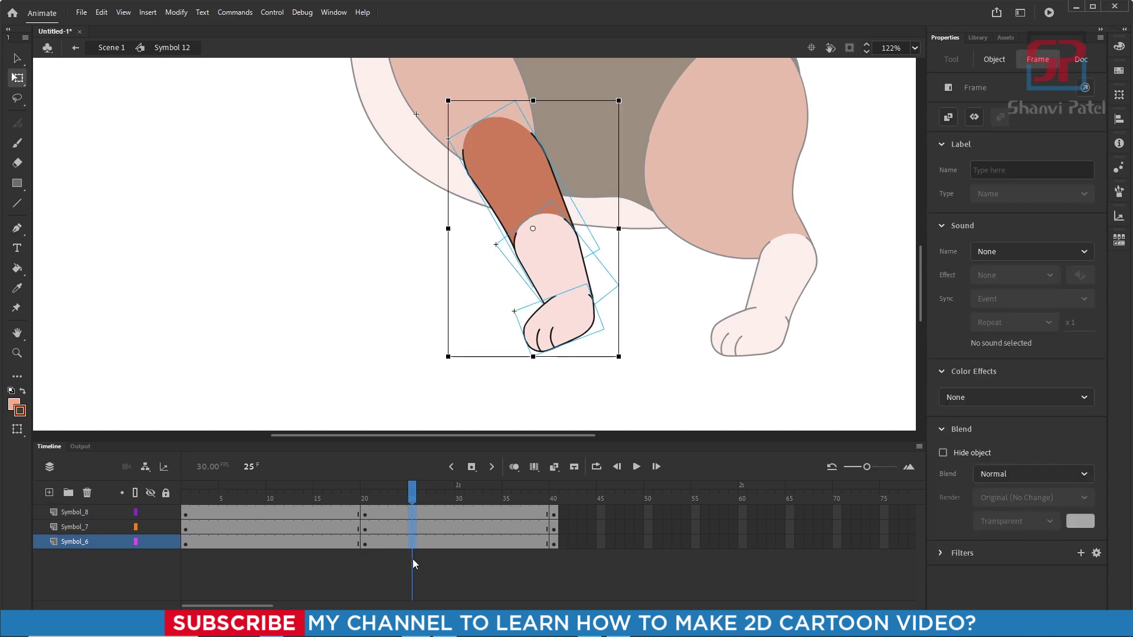
key(F6)
drag(629, 378, 543, 255)
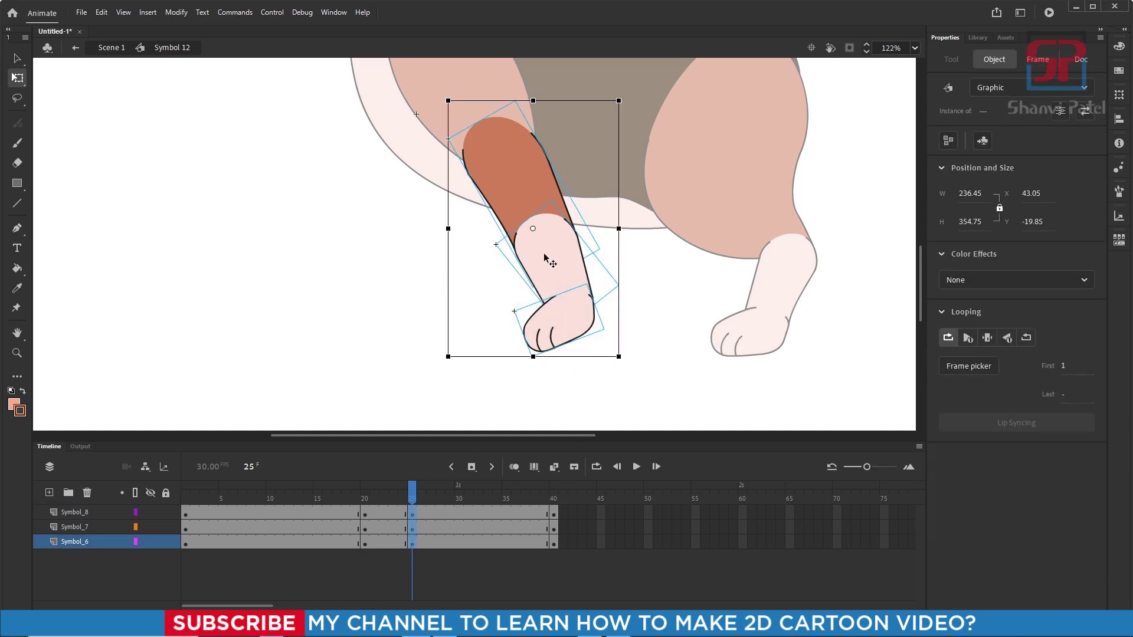
drag(494, 138, 492, 137)
drag(440, 359, 462, 370)
At frame 25, rotate the paw slightly about the ankle so its toes point further down.
click(607, 377)
click(561, 330)
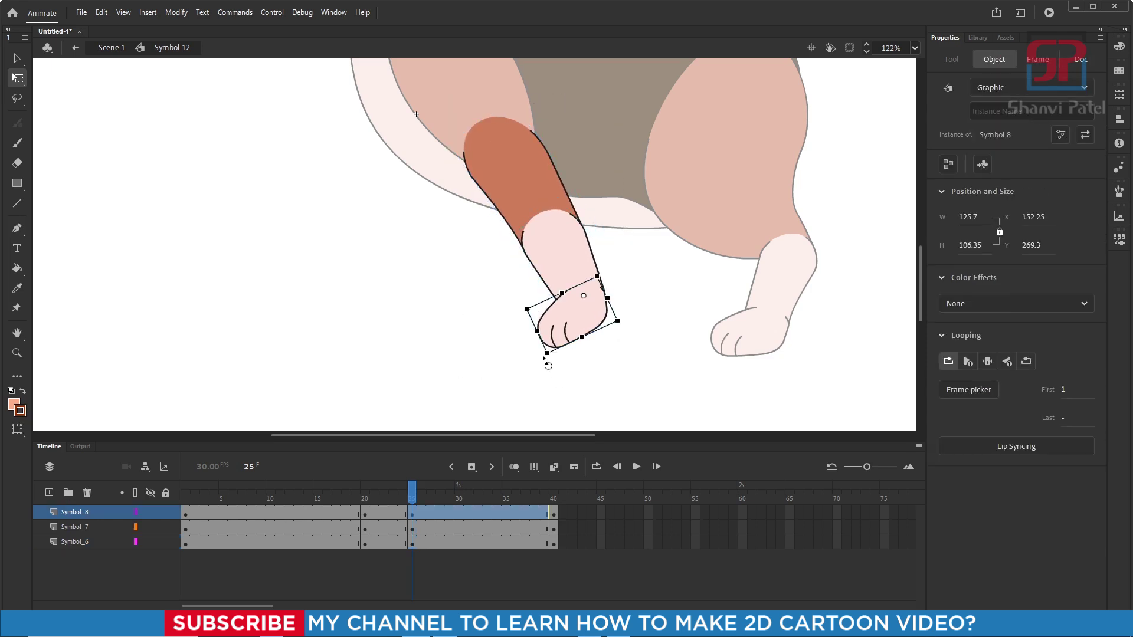
drag(544, 358, 557, 361)
Reselect all three leg parts at frame 25 and rotate them a little more backward about the shoulder.
mouse_move(412, 492)
mouse_down()
mouse_move(328, 493)
mouse_move(421, 504)
mouse_move(326, 501)
mouse_move(423, 502)
mouse_move(412, 502)
mouse_up()
click(654, 369)
drag(658, 362, 529, 244)
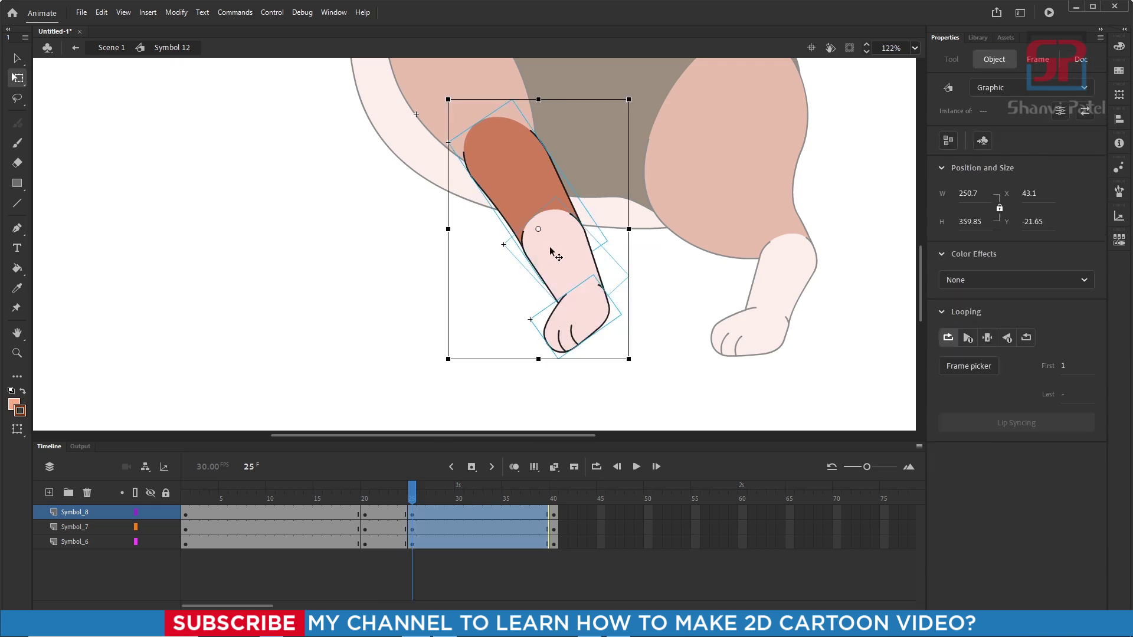
drag(492, 136, 493, 137)
drag(444, 367, 455, 363)
Scrub through the leg's poses from frame 11 to frame 27 and examine the swing against the body.
click(278, 497)
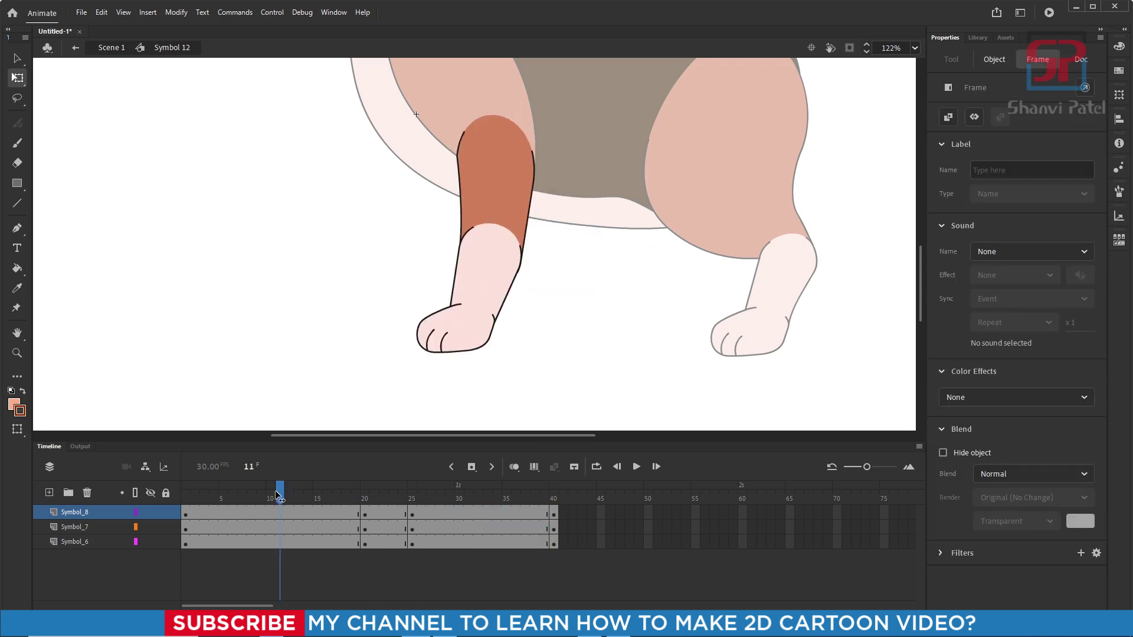
drag(276, 494, 430, 495)
click(470, 313)
scroll(470, 312, down, 2)
scroll(518, 238, up, 1)
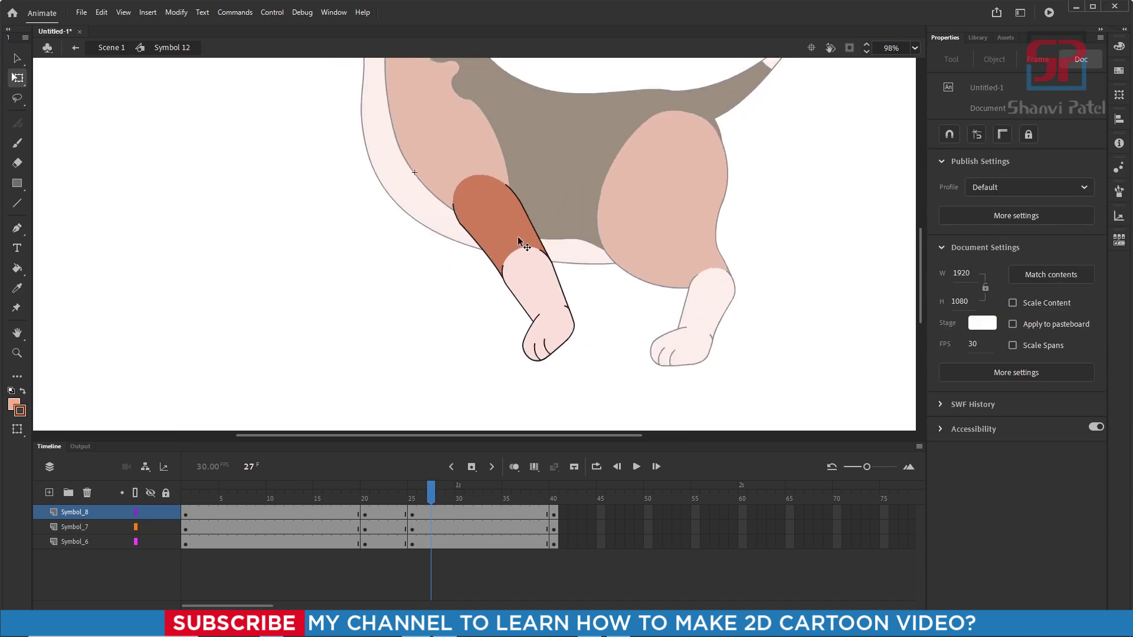
scroll(518, 237, up, 1)
scroll(444, 434, down, 1)
scroll(485, 307, up, 1)
scroll(483, 308, down, 1)
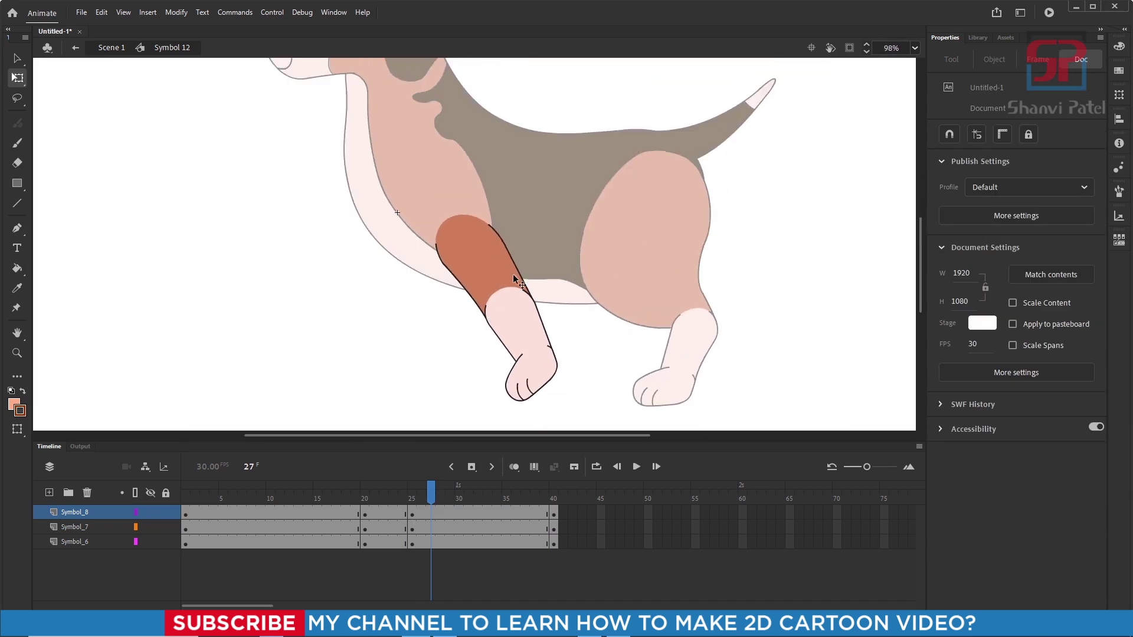
scroll(513, 278, down, 2)
scroll(513, 278, up, 2)
scroll(528, 298, down, 2)
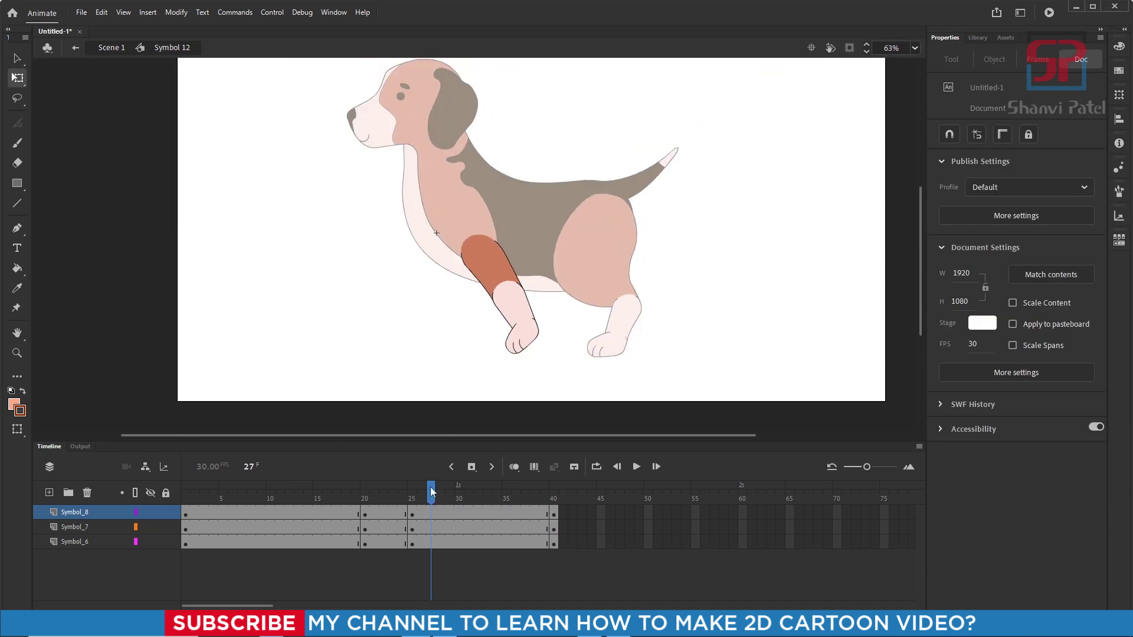
Insert keyframes at frame 30 on all leg layers and swing the whole leg forward about the shoulder.
drag(431, 492, 459, 543)
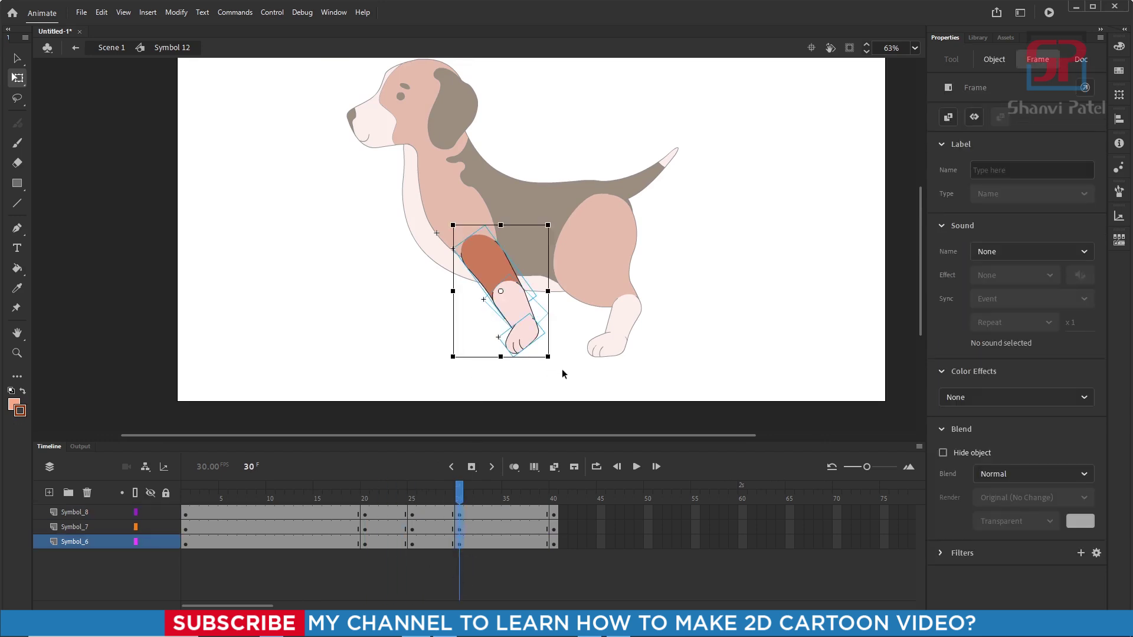
drag(500, 291, 493, 272)
At frame 30, bend the lower leg and paw backward at the knee, reseat the joint and check the motion.
drag(559, 364, 463, 297)
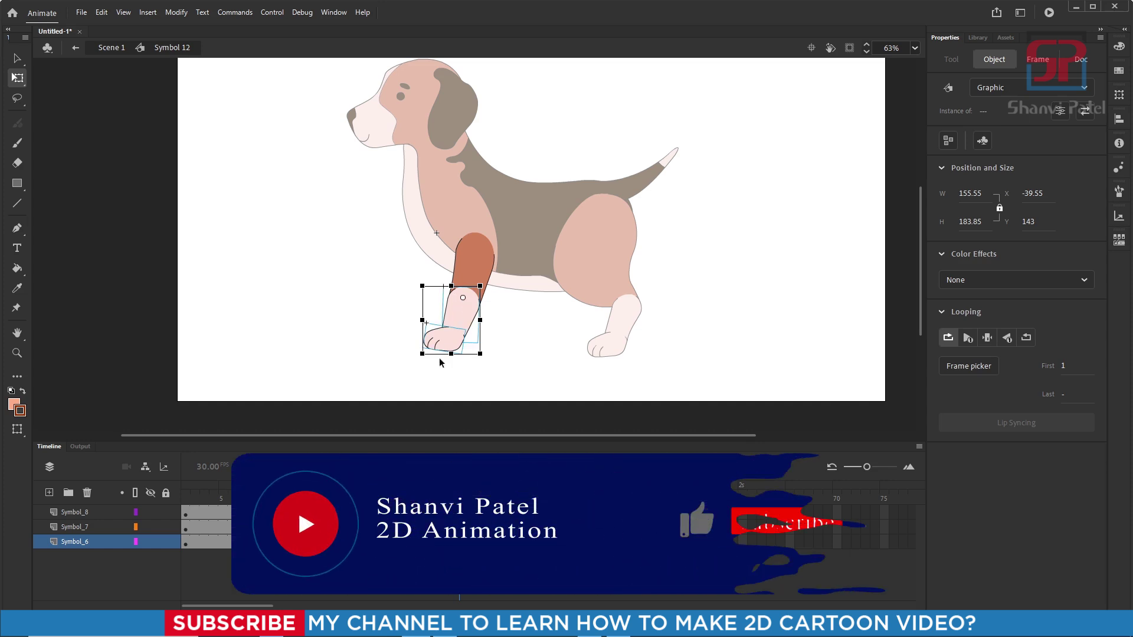
drag(416, 360, 472, 374)
scroll(479, 320, up, 5)
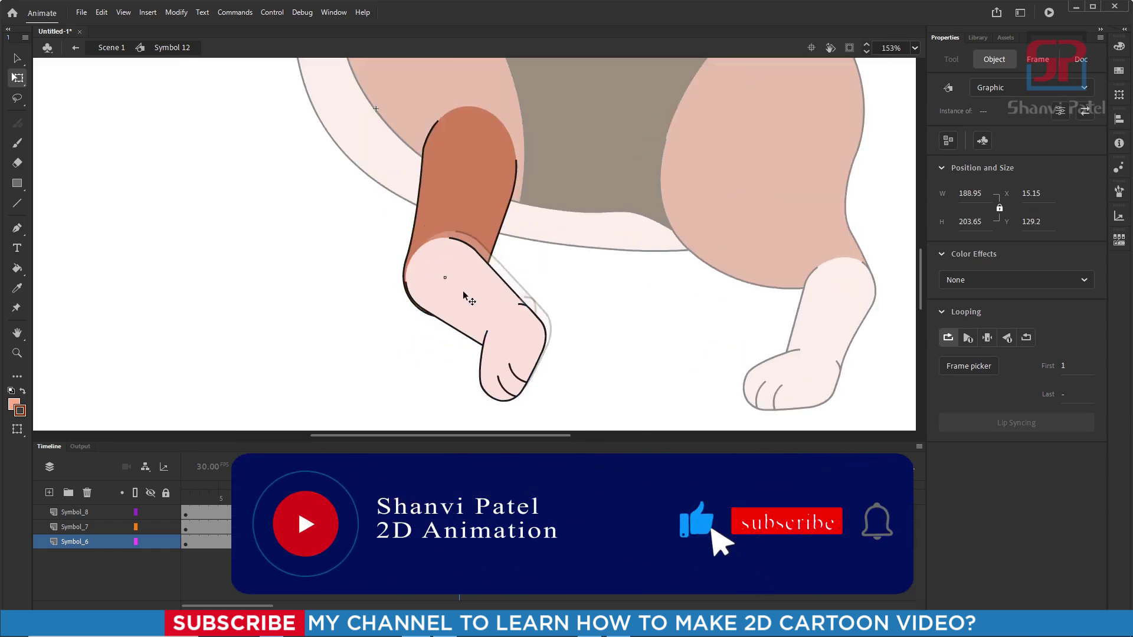
scroll(463, 294, down, 5)
key(Return)
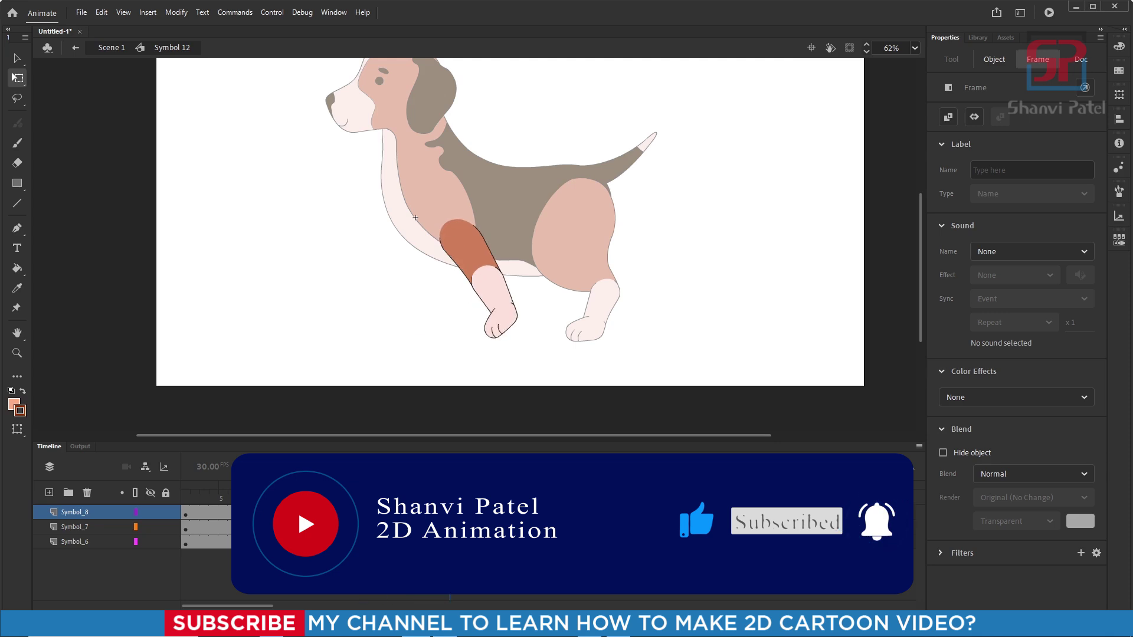
mouse_move(449, 503)
mouse_down()
mouse_move(554, 503)
mouse_move(421, 503)
mouse_move(457, 504)
mouse_up()
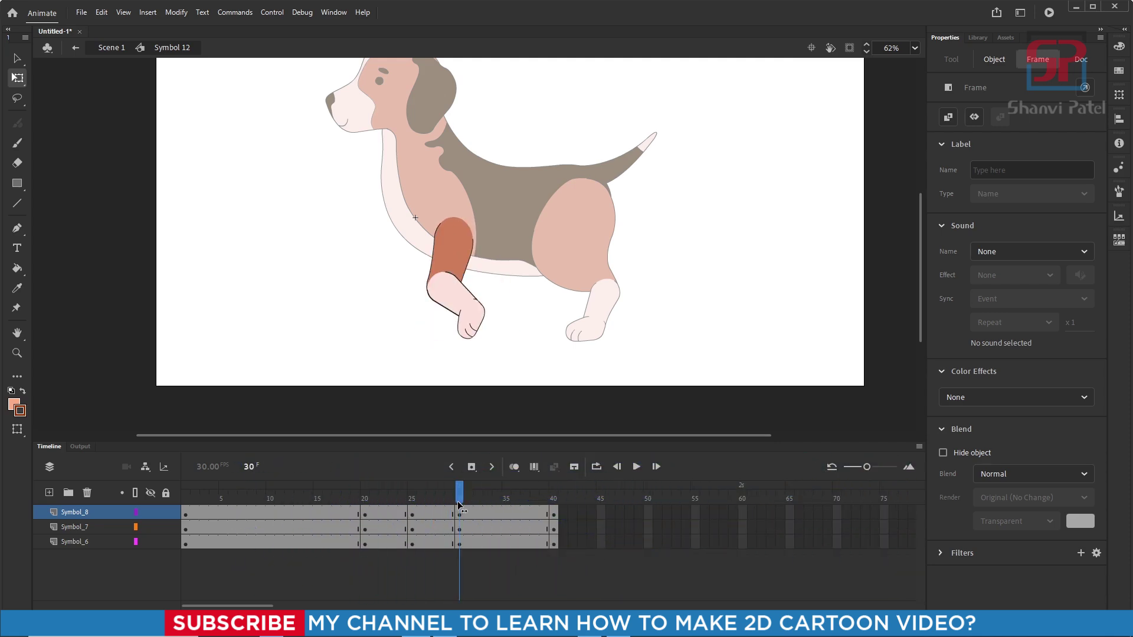
Insert keyframes at frame 35 on all leg layers and swing the whole leg further forward about the shoulder.
click(505, 529)
click(504, 544)
key(F6)
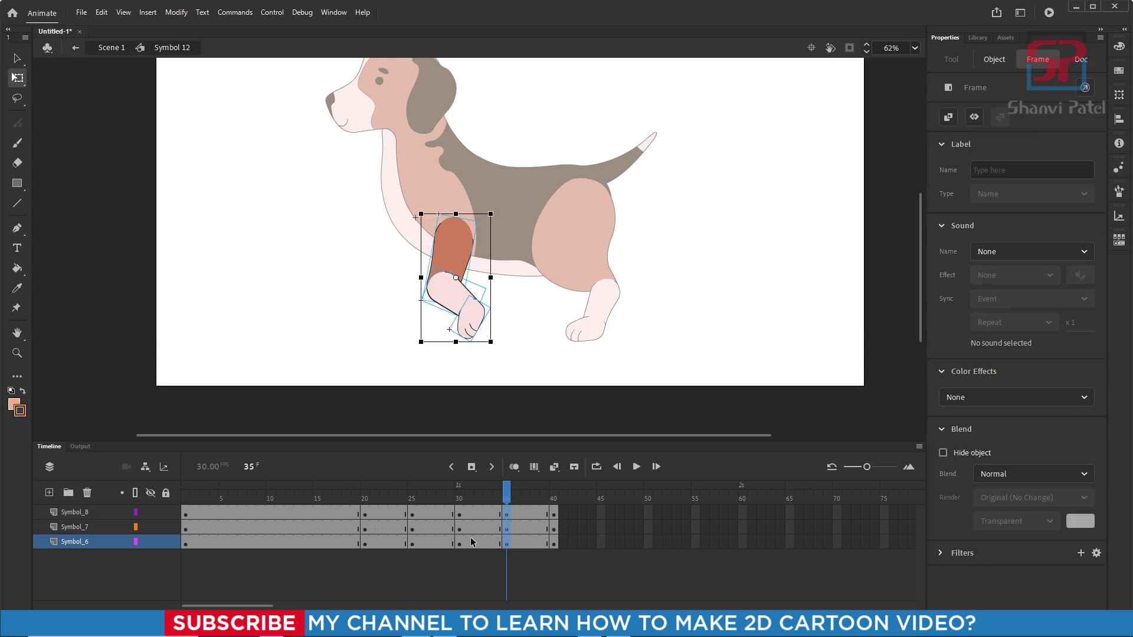
drag(457, 277, 455, 230)
drag(497, 344, 435, 357)
At frame 35, bend the lower leg and paw backward at the knee, reseat the joint and play the motion.
click(472, 348)
click(425, 321)
shift+click(423, 290)
scroll(426, 294, up, 3)
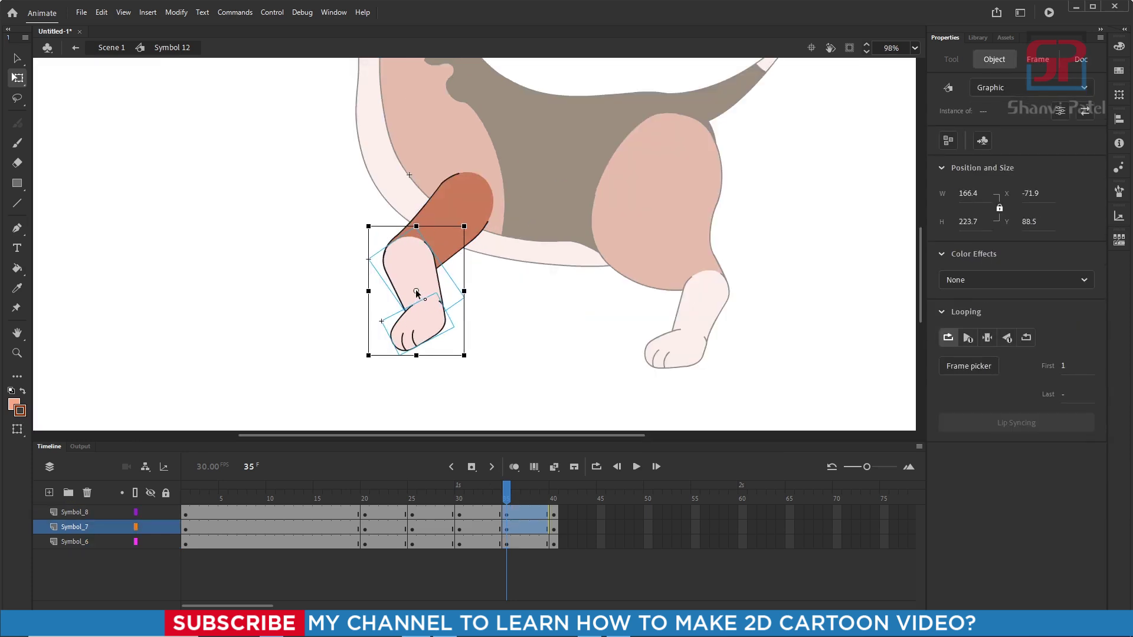
drag(417, 292, 406, 257)
drag(364, 362, 402, 369)
scroll(427, 268, up, 3)
key(Down)
key(Left)
key(Left)
key(Left)
key(Left)
key(Left)
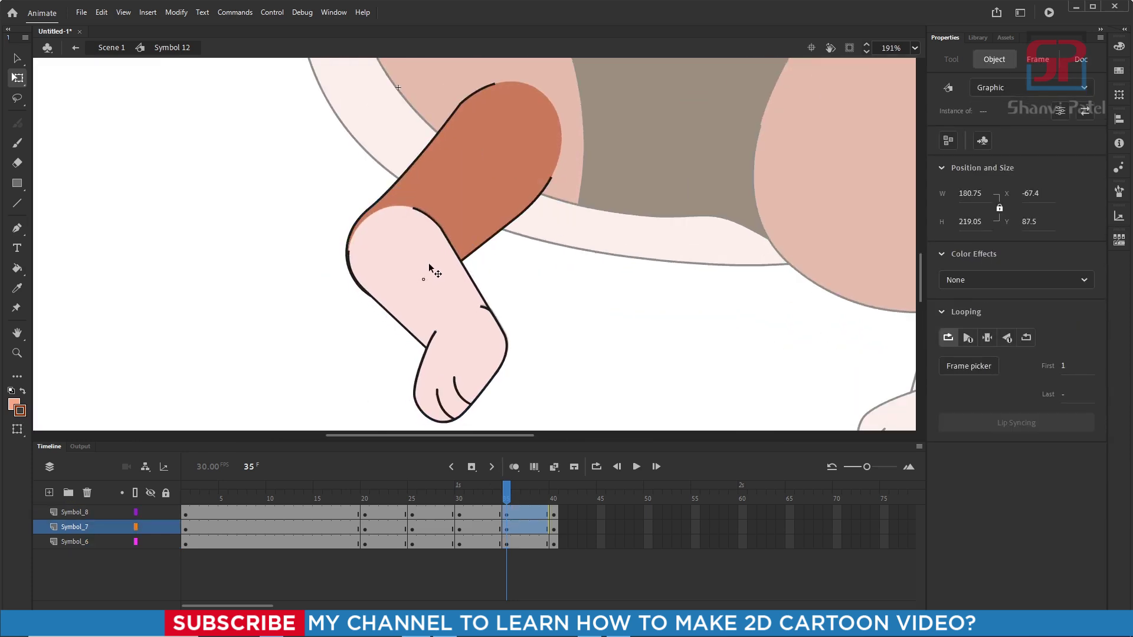
scroll(480, 336, down, 5)
drag(497, 485, 544, 516)
key(Return)
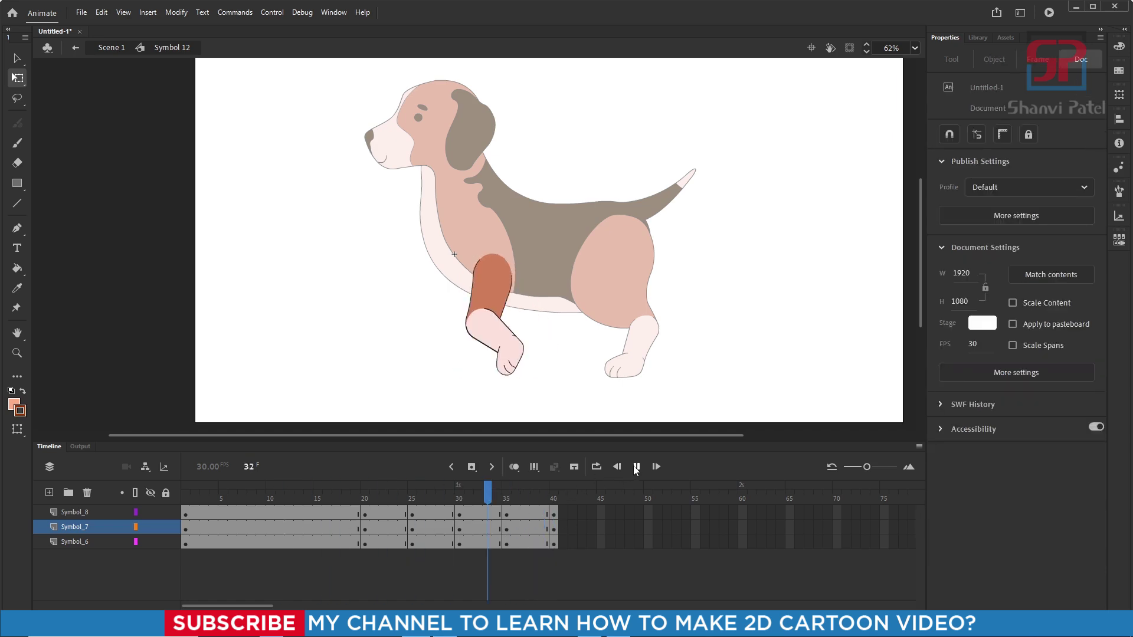
click(636, 466)
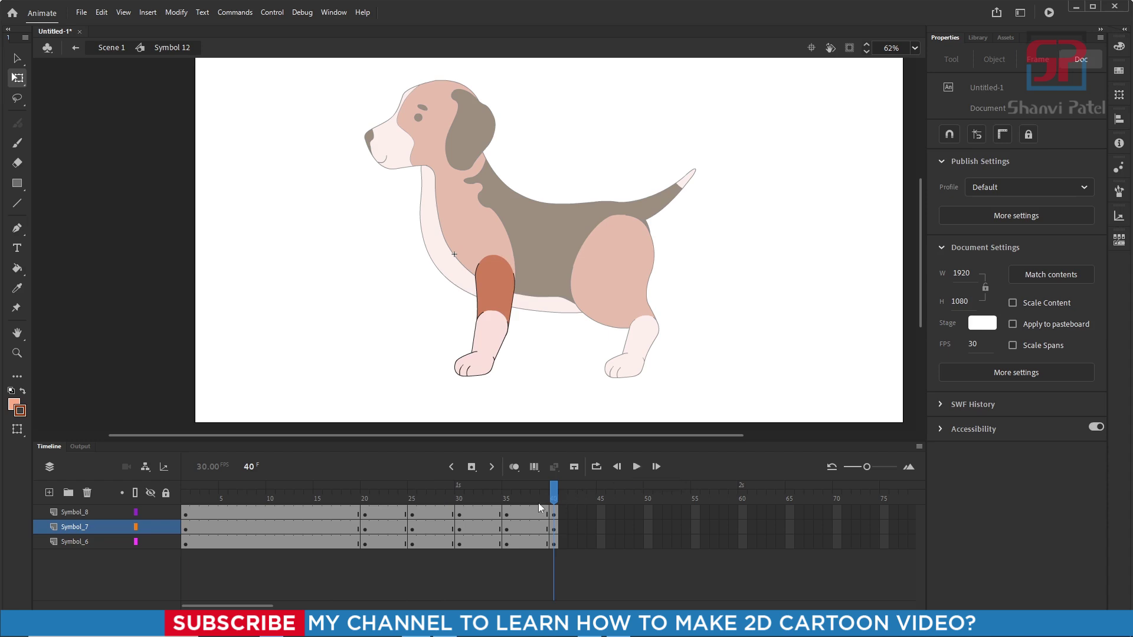
At frame 40, rotate the lower leg and paw slightly backward about the knee.
drag(519, 412, 483, 369)
scroll(493, 372, up, 5)
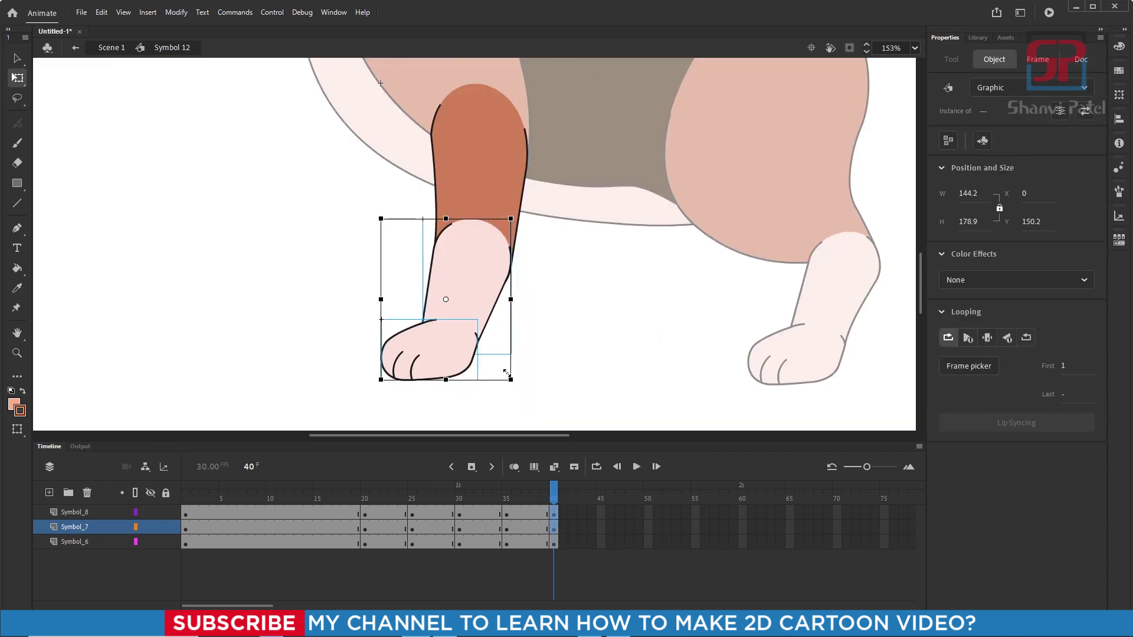
drag(445, 299, 471, 244)
drag(378, 384, 390, 400)
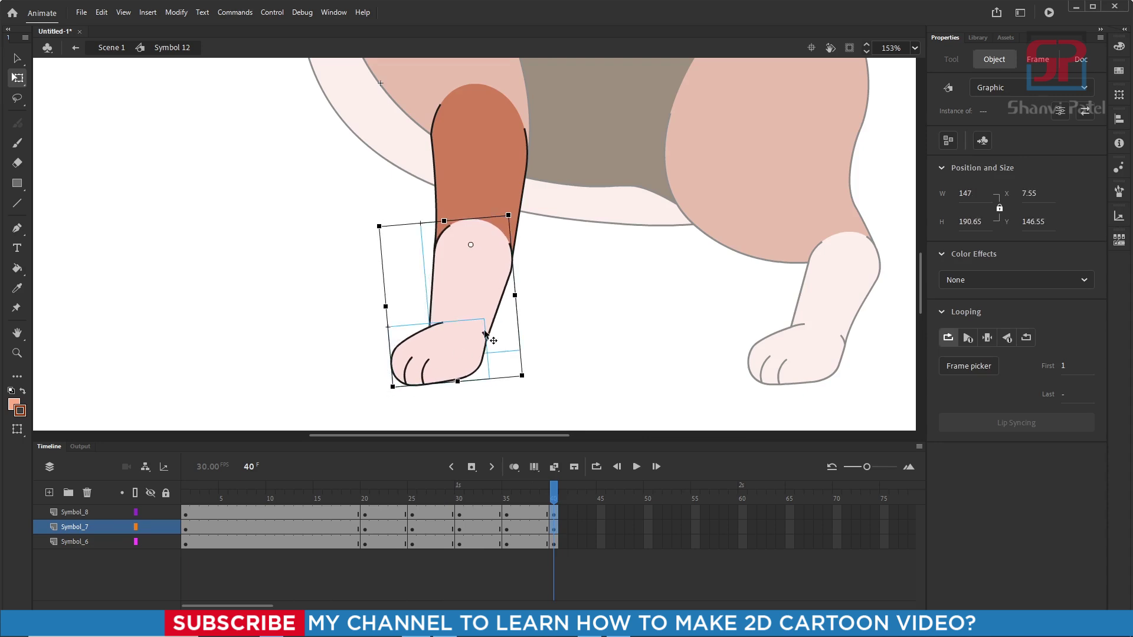
Copy the frame 40 pose of all three leg layers onto frame 1 and play the cycle.
click(554, 513)
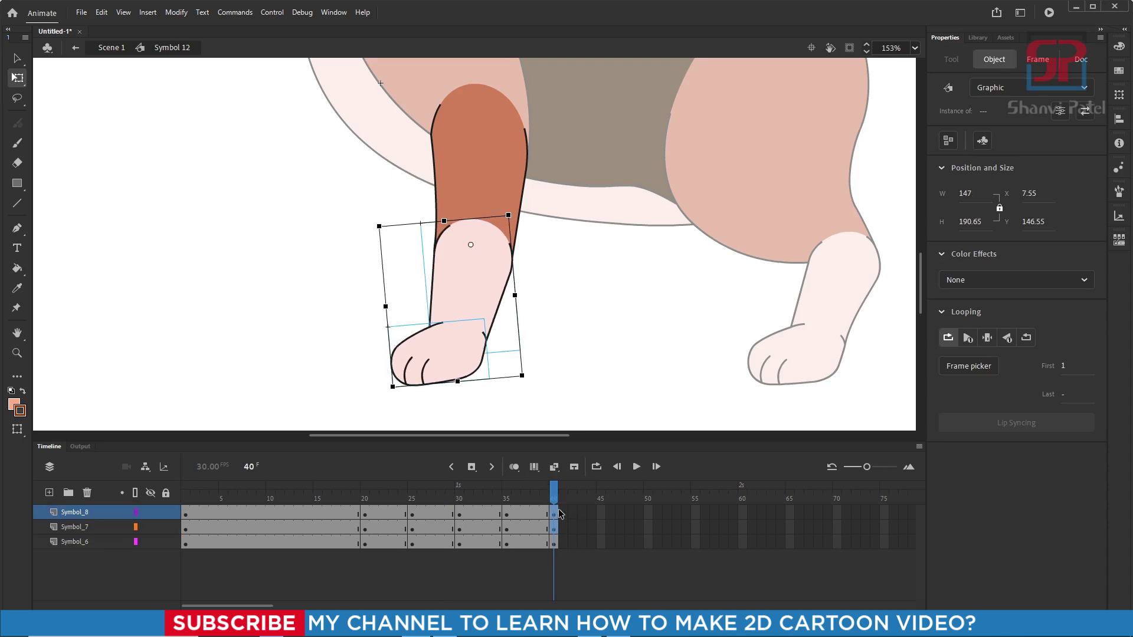
click(555, 543)
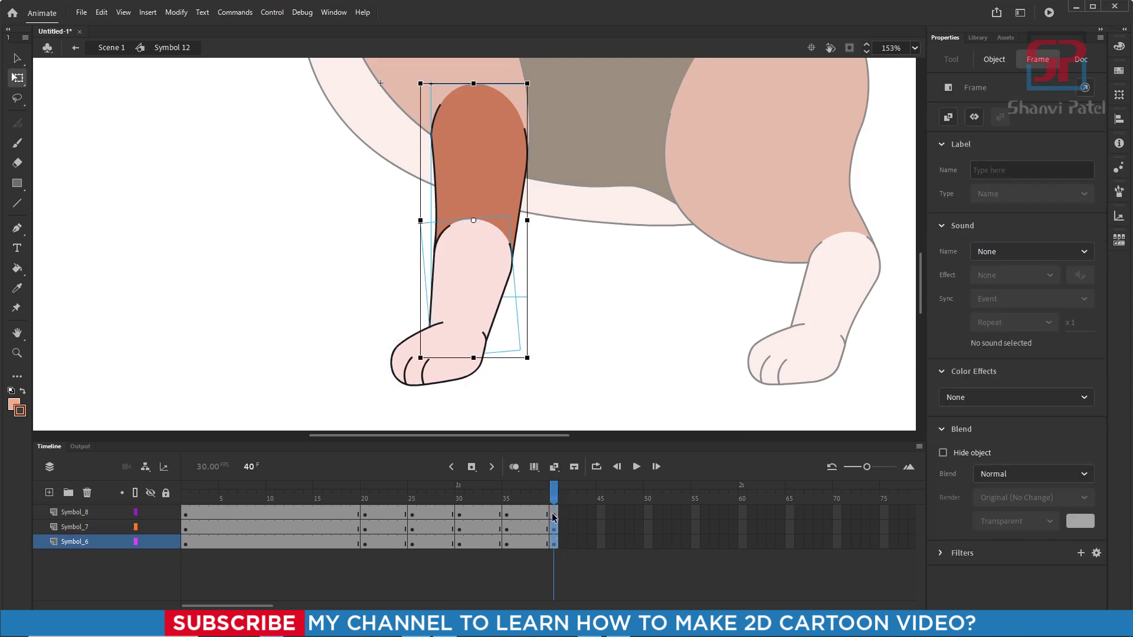
click(553, 528)
click(555, 544)
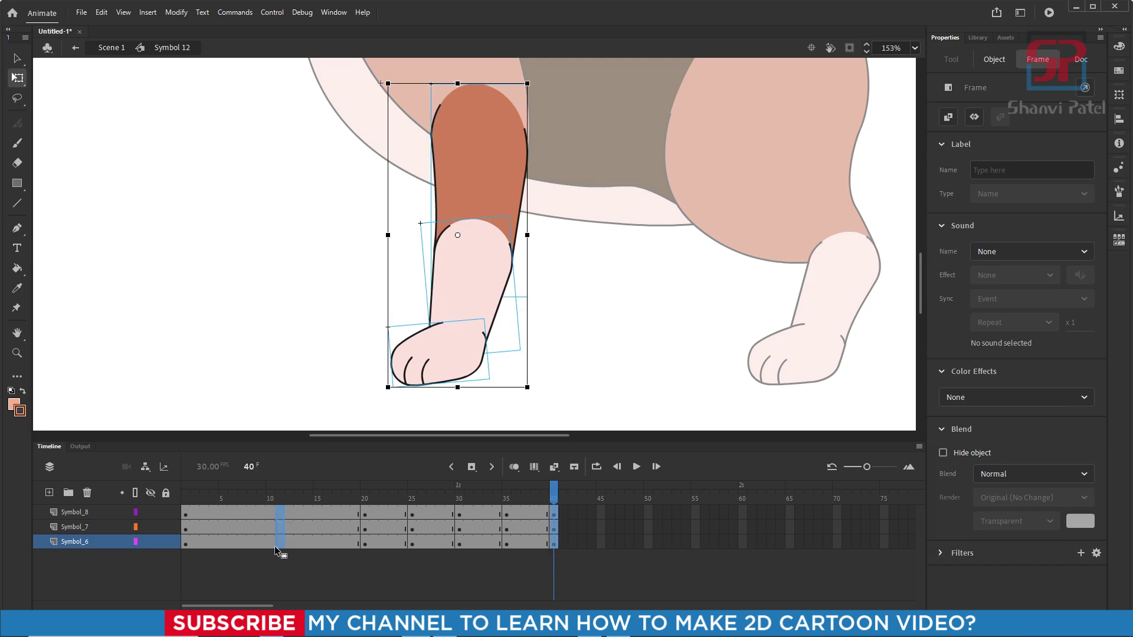
click(185, 496)
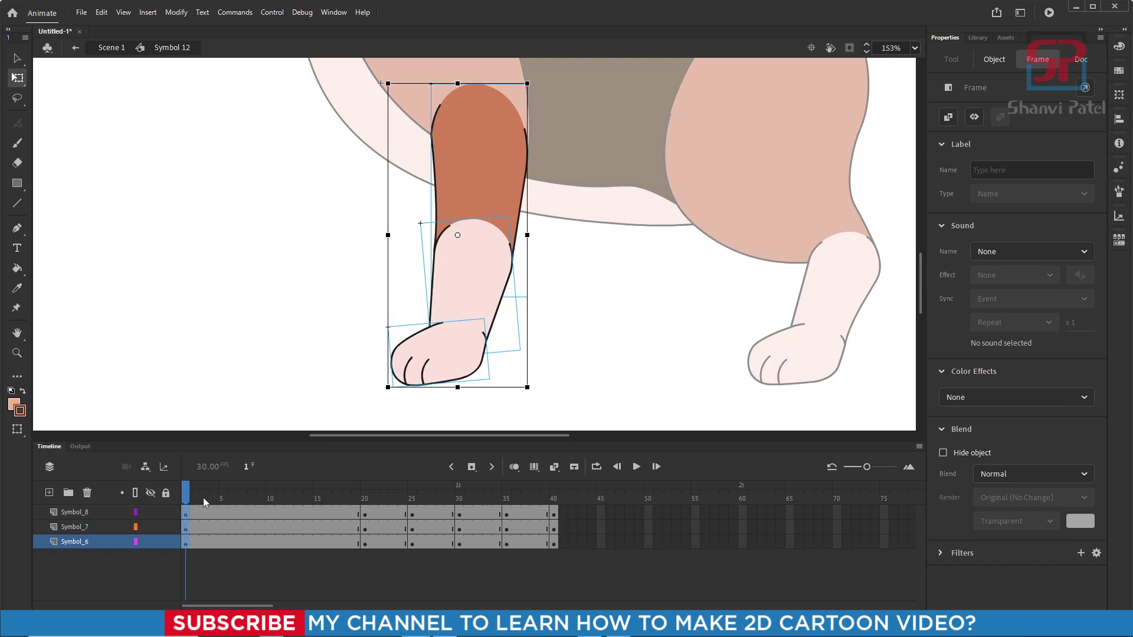
mouse_move(203, 498)
mouse_down()
mouse_move(584, 512)
mouse_move(195, 498)
mouse_up()
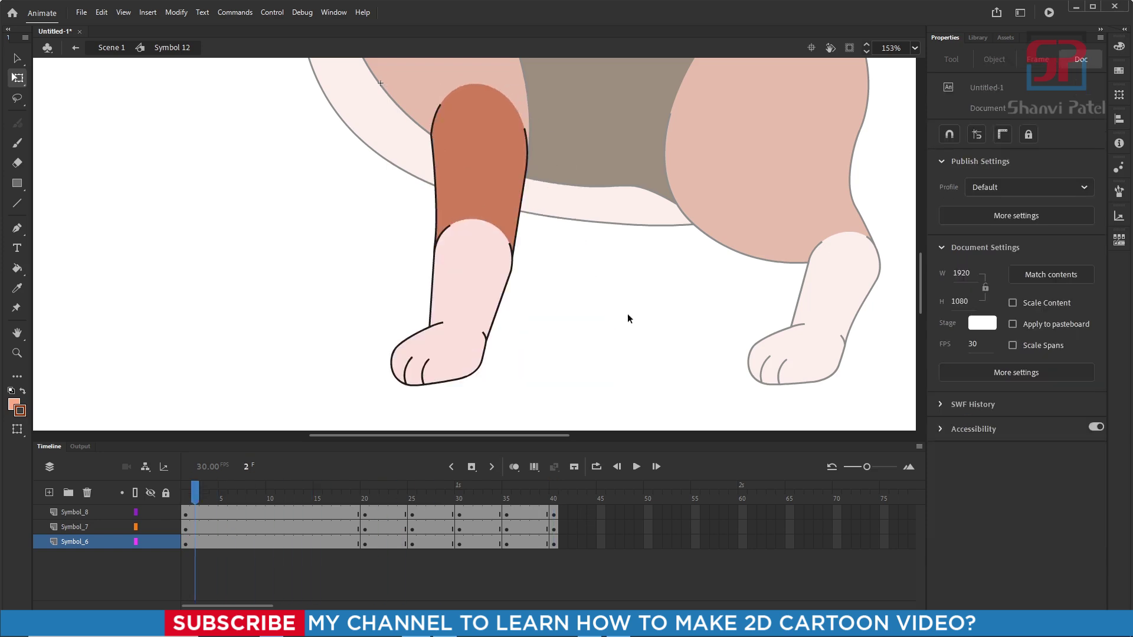
scroll(585, 334, down, 4)
click(636, 466)
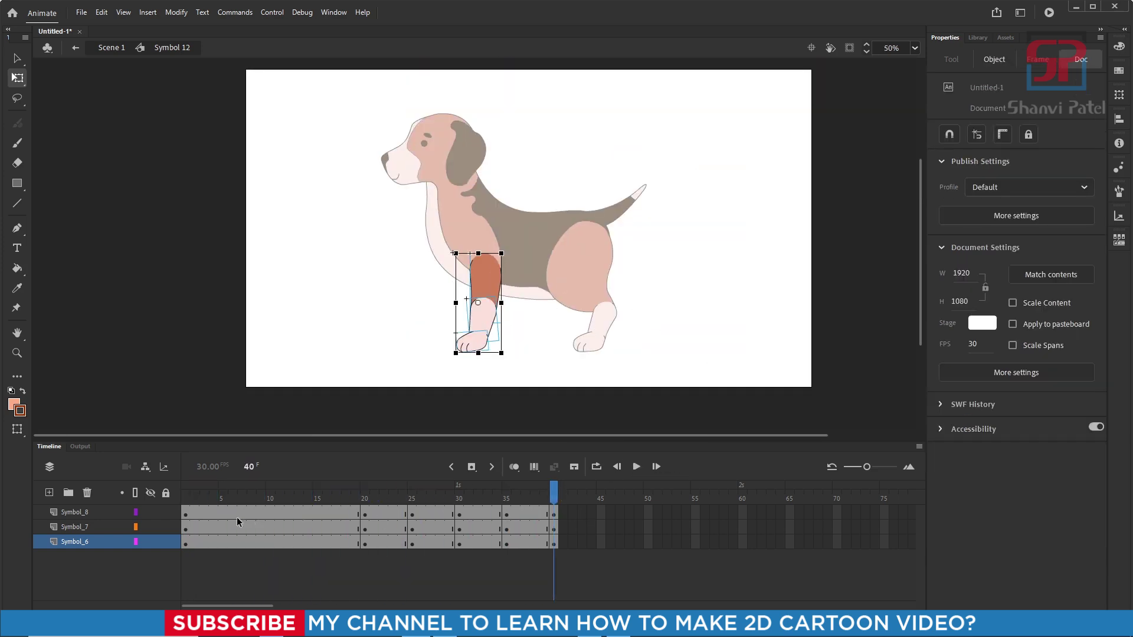
Create classic tweens across all three leg layers up to frame 40 and play the tweened leg motion.
drag(201, 514, 565, 548)
right_click(485, 530)
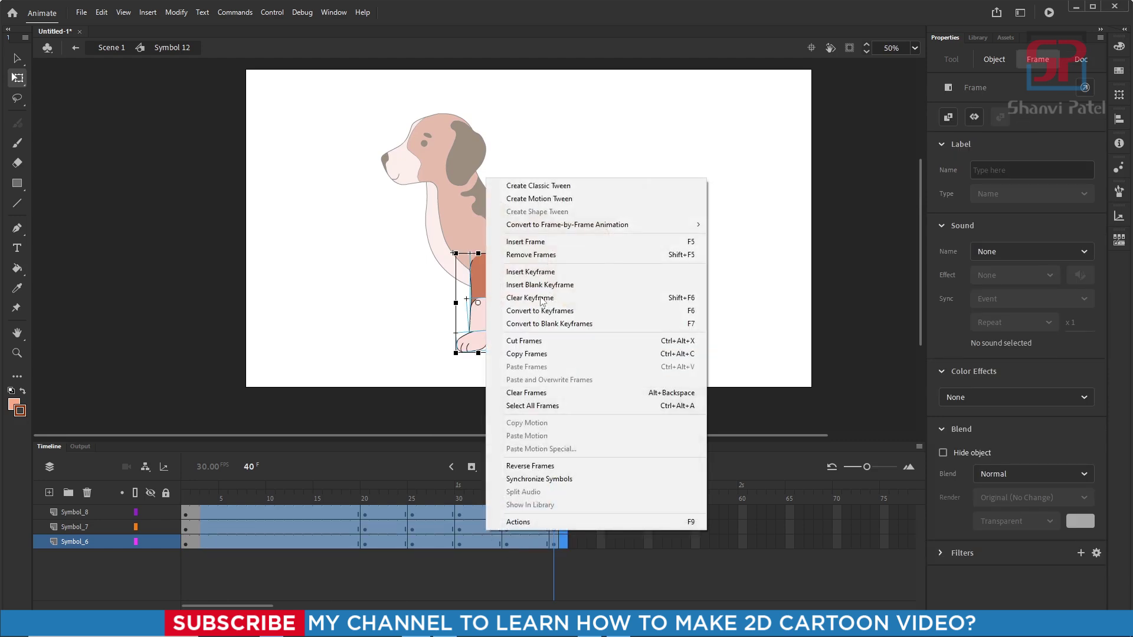
click(519, 184)
drag(490, 497, 223, 498)
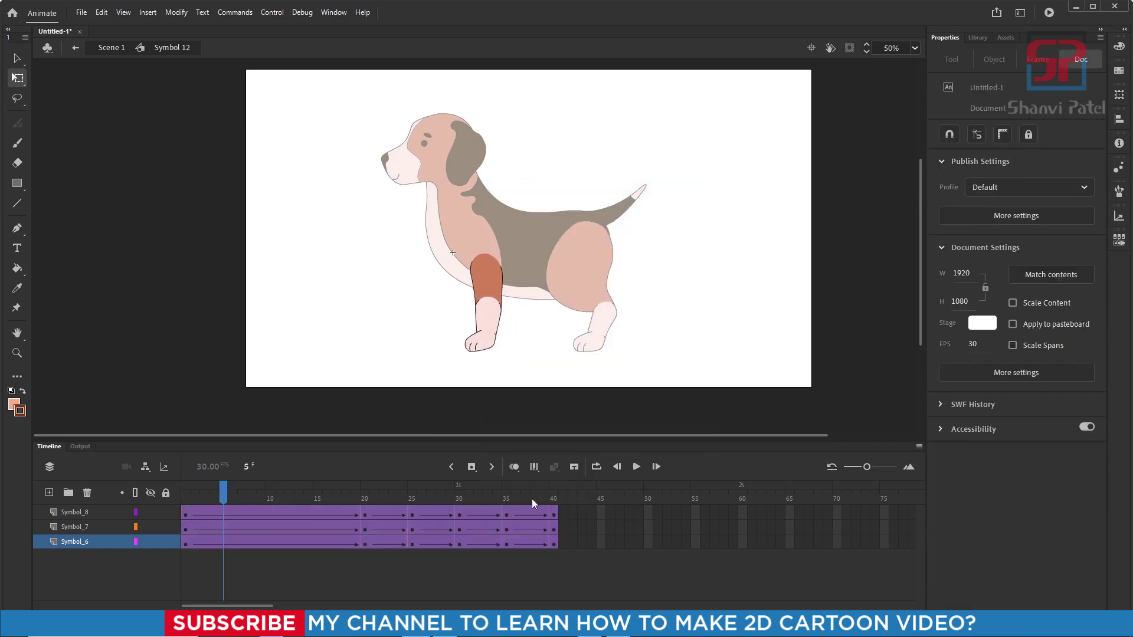
click(637, 468)
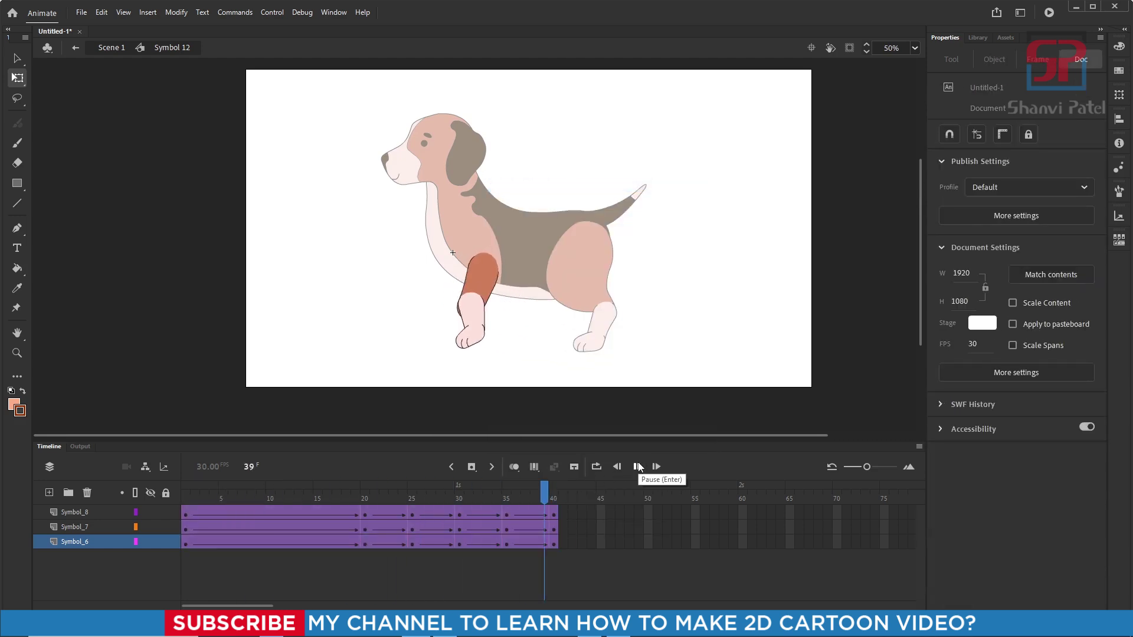
click(637, 467)
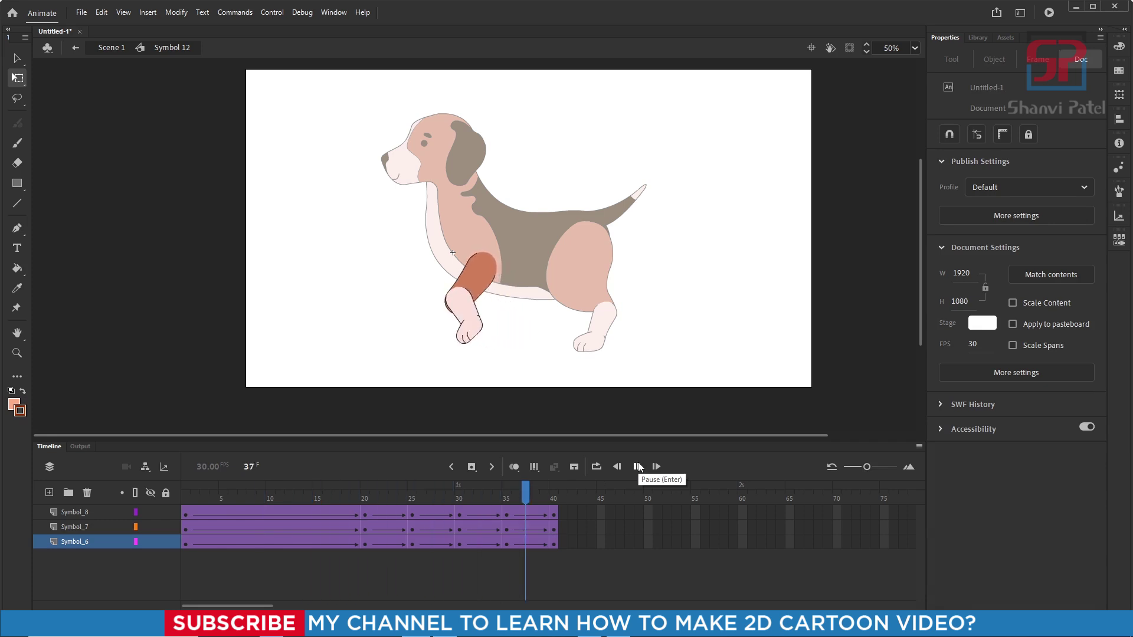
At frame 28, keyframe the lower leg and paw and shift them slightly downward to close the gaps at the joints.
click(449, 488)
scroll(479, 328, up, 3)
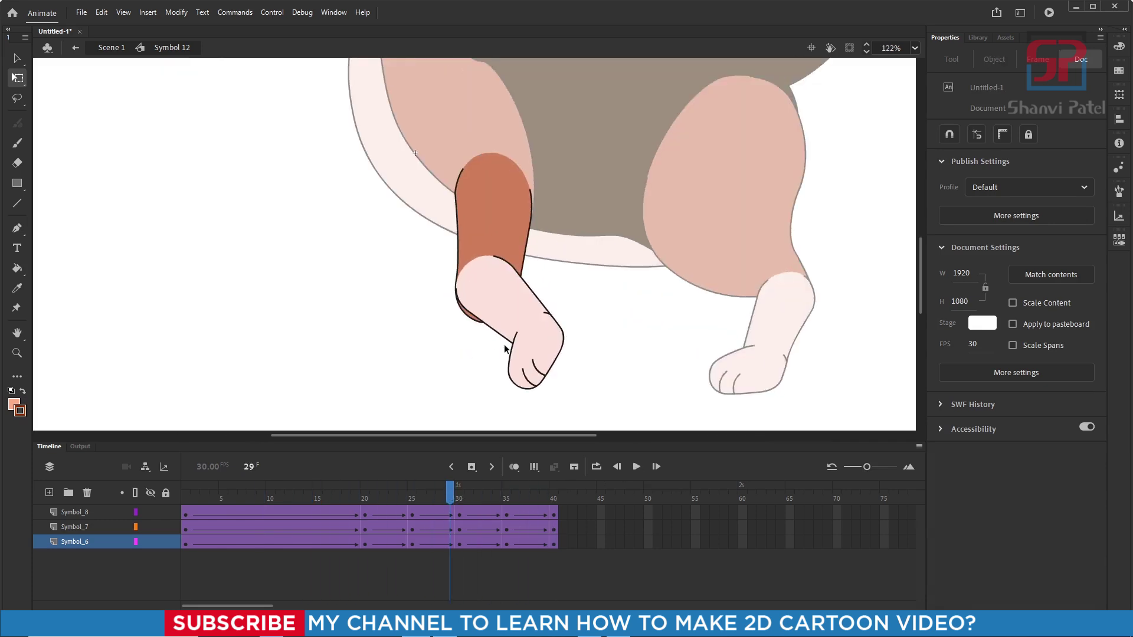
drag(450, 493, 440, 530)
click(597, 365)
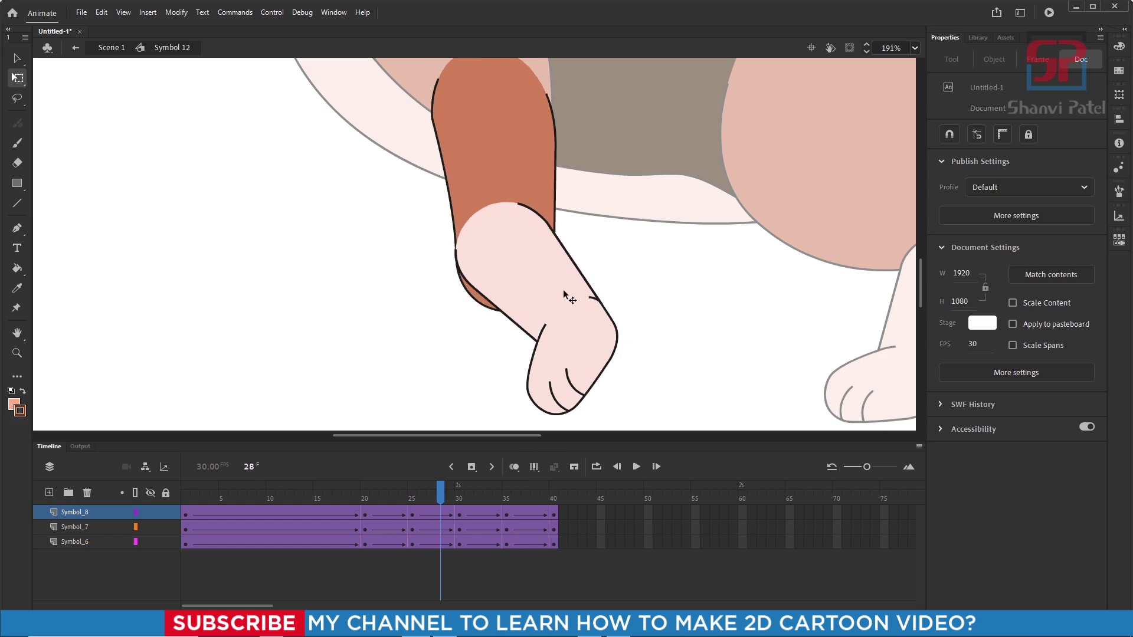
click(513, 260)
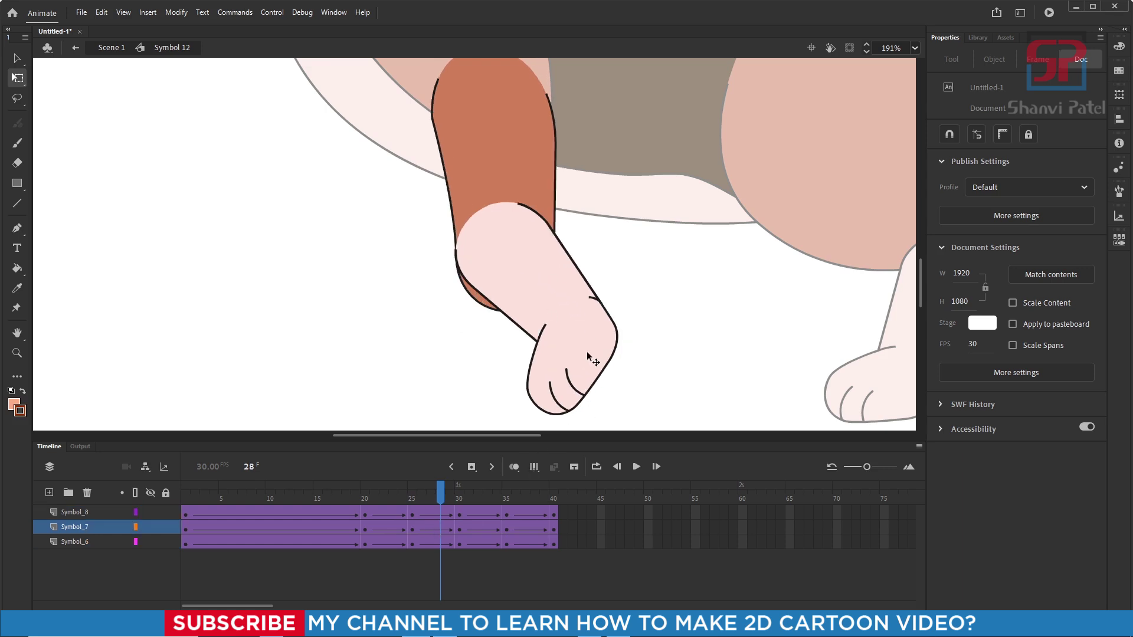
drag(524, 267, 528, 281)
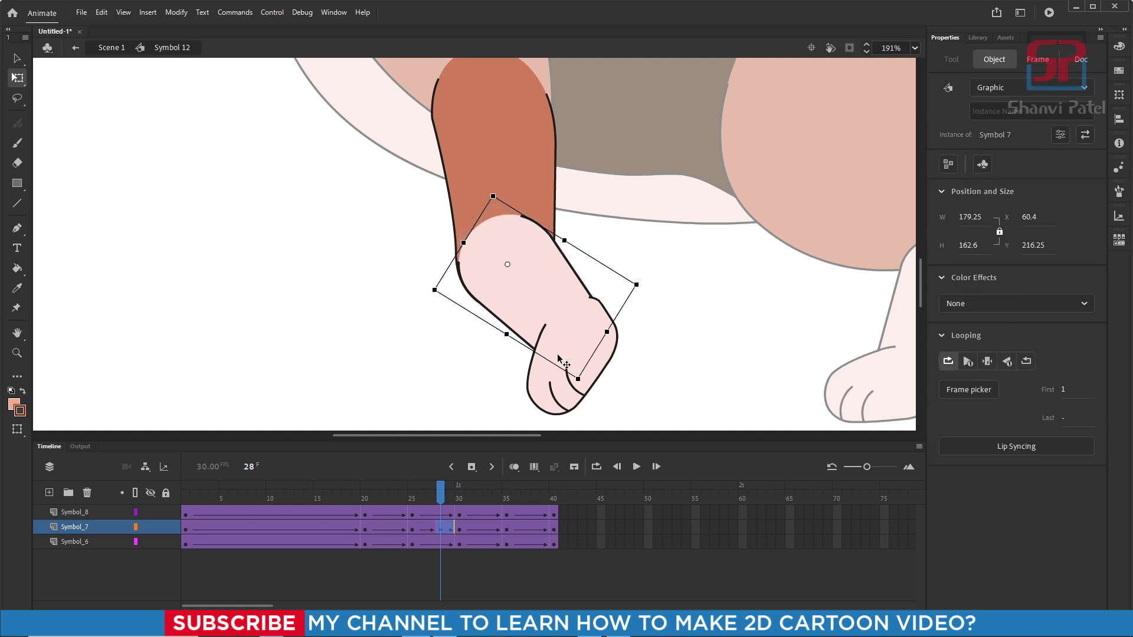
click(580, 335)
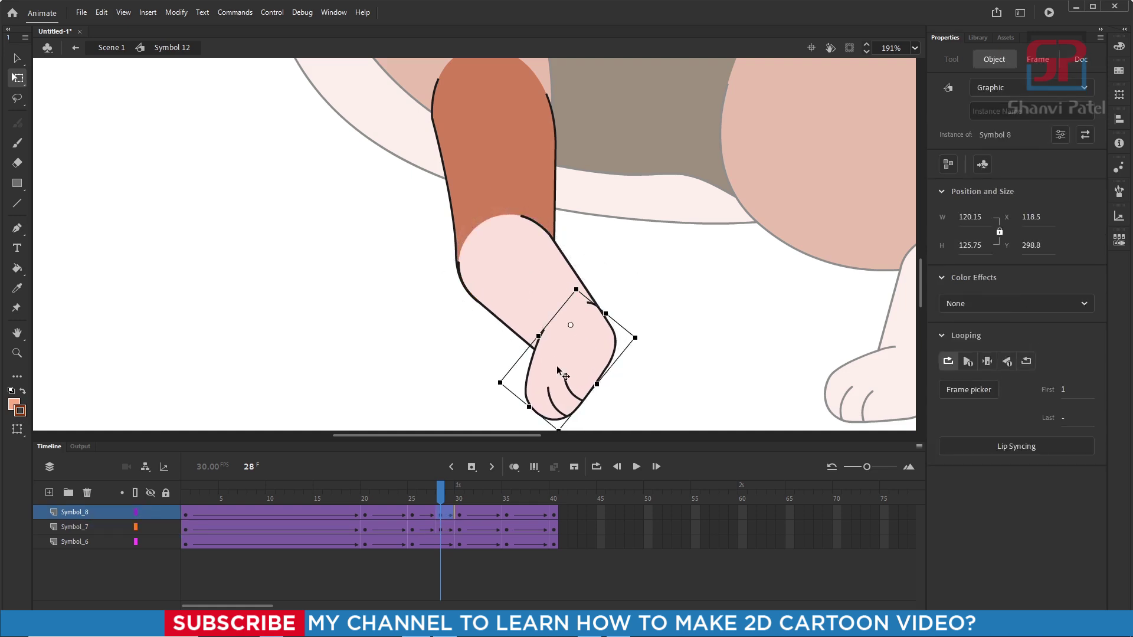
At frame 32, keyframe the lower leg and paw and nudge both so they line up with the upper leg.
drag(440, 495, 478, 498)
click(448, 419)
drag(427, 246, 423, 252)
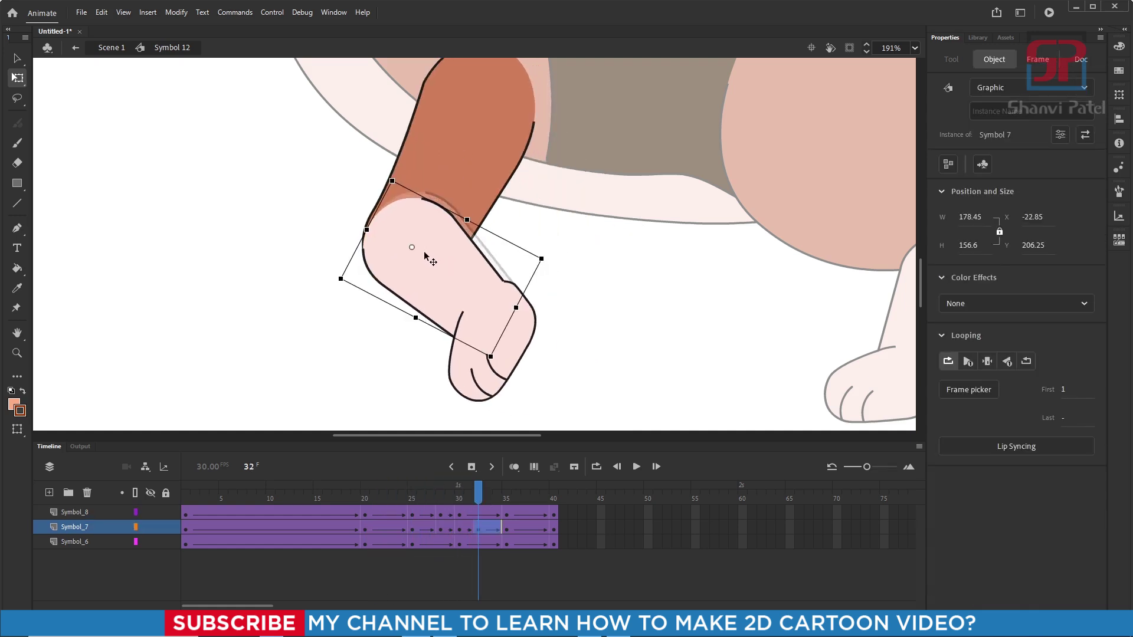
drag(497, 309, 492, 314)
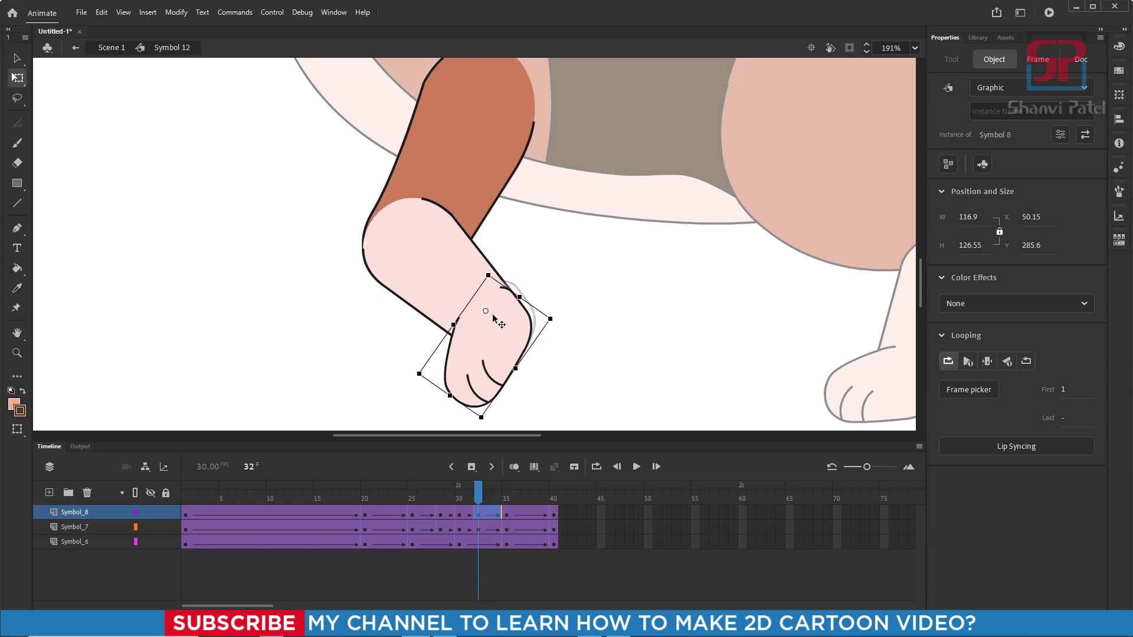
At frame 37, keyframe and realign the lower leg and paw at their joints, and play the whole leg cycle.
drag(479, 488, 525, 513)
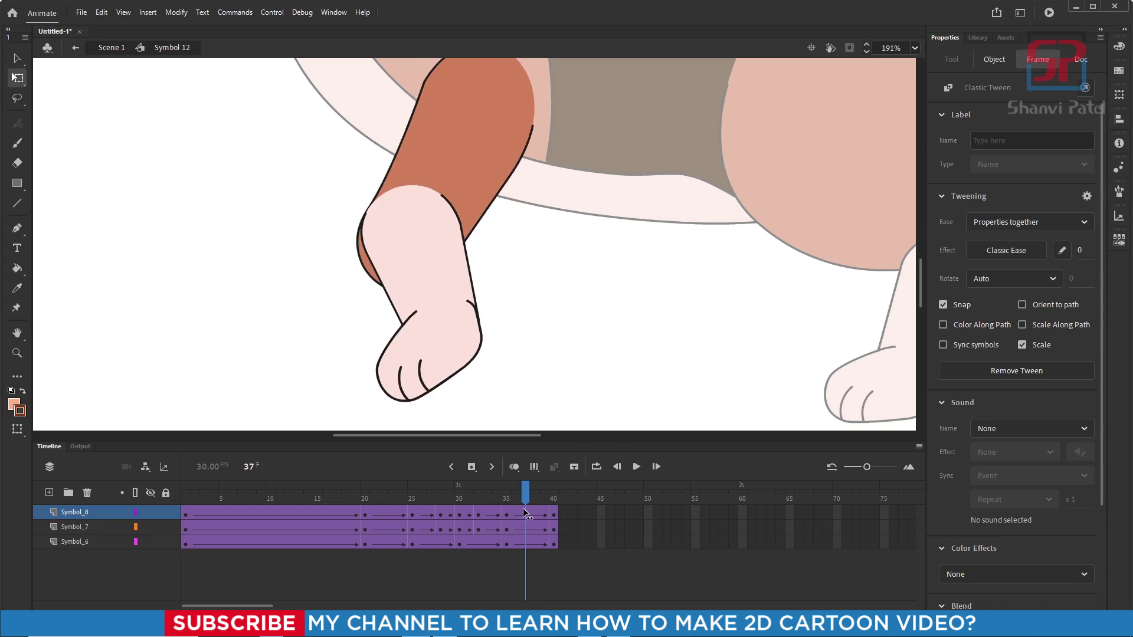
click(406, 243)
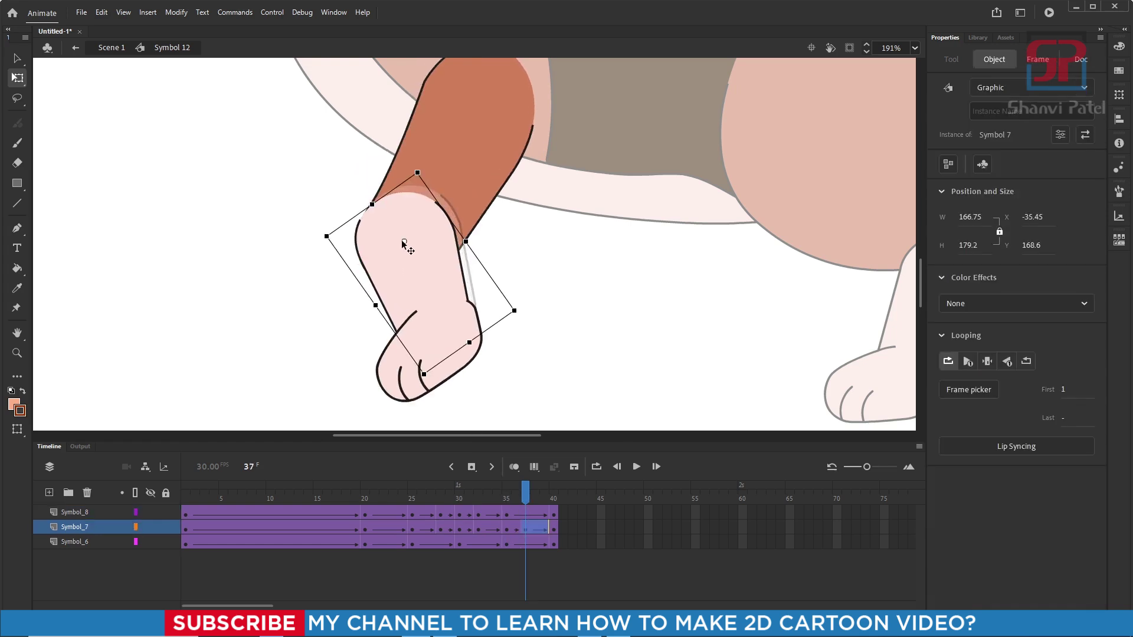
drag(404, 242, 405, 245)
click(442, 338)
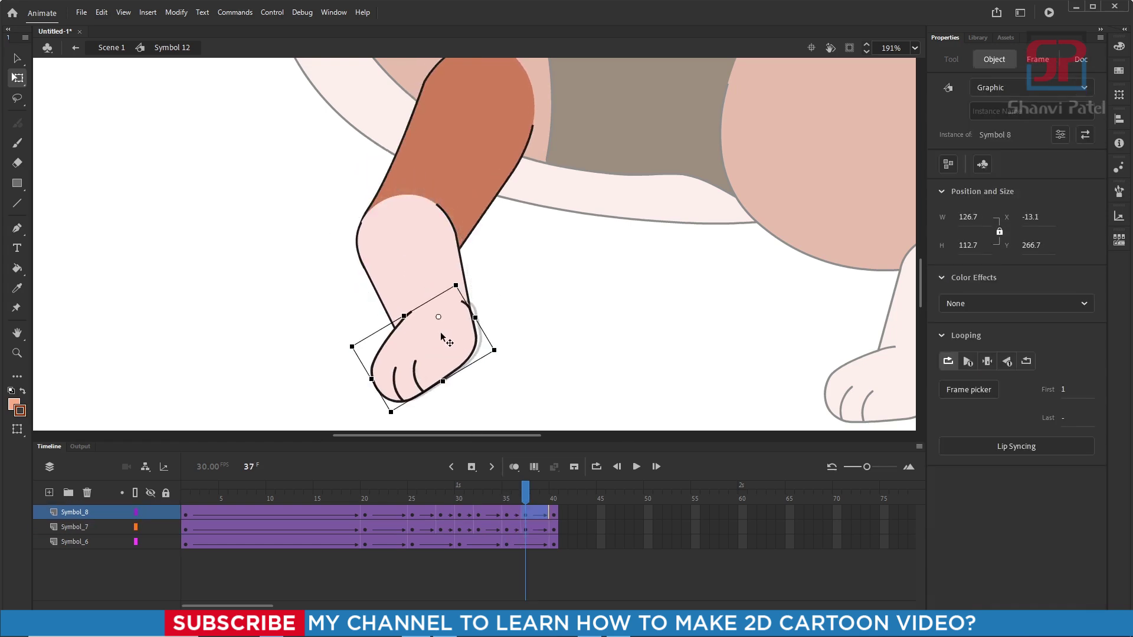
drag(522, 500, 232, 501)
click(430, 279)
key(ctrl+2)
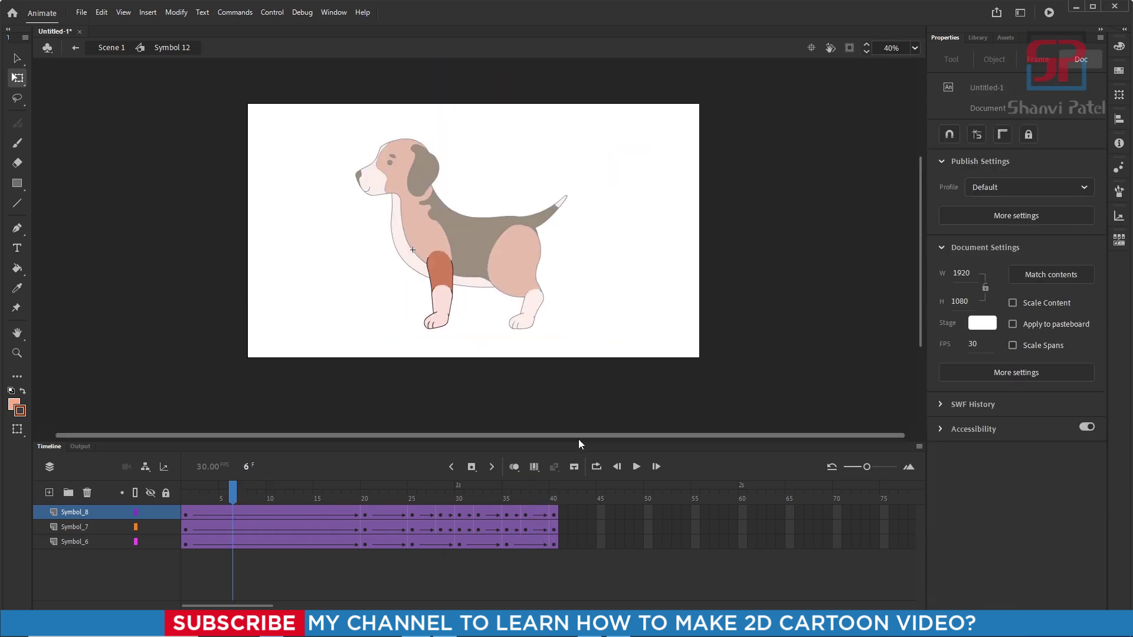
click(636, 467)
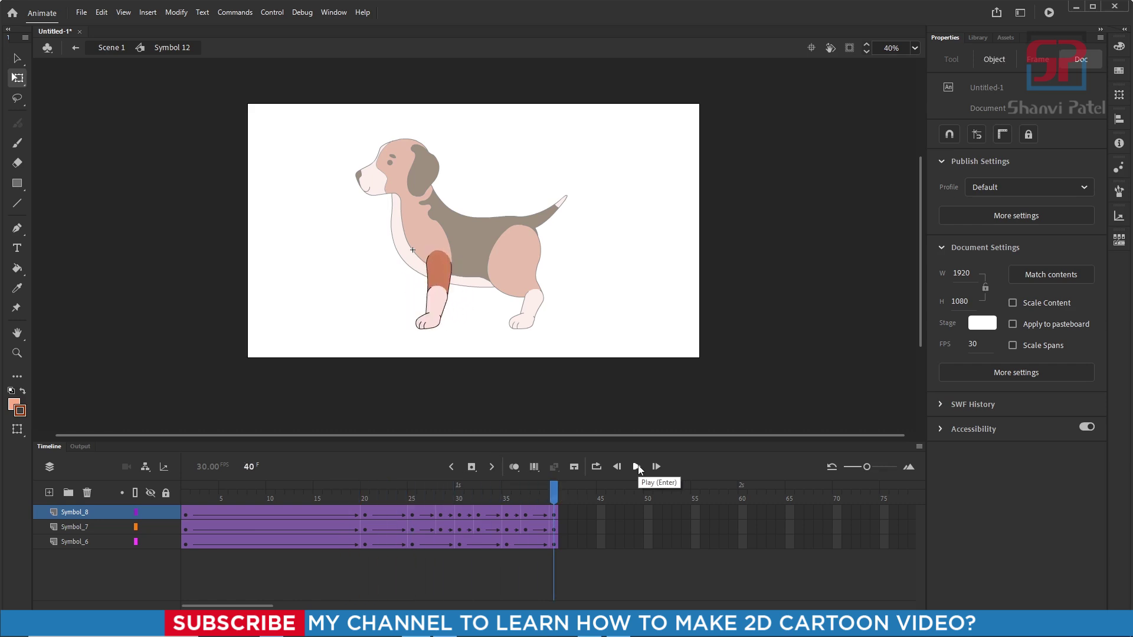
Return to Scene 1, open the hind leg symbol for editing and distribute its three parts to separate layers.
double_click(580, 301)
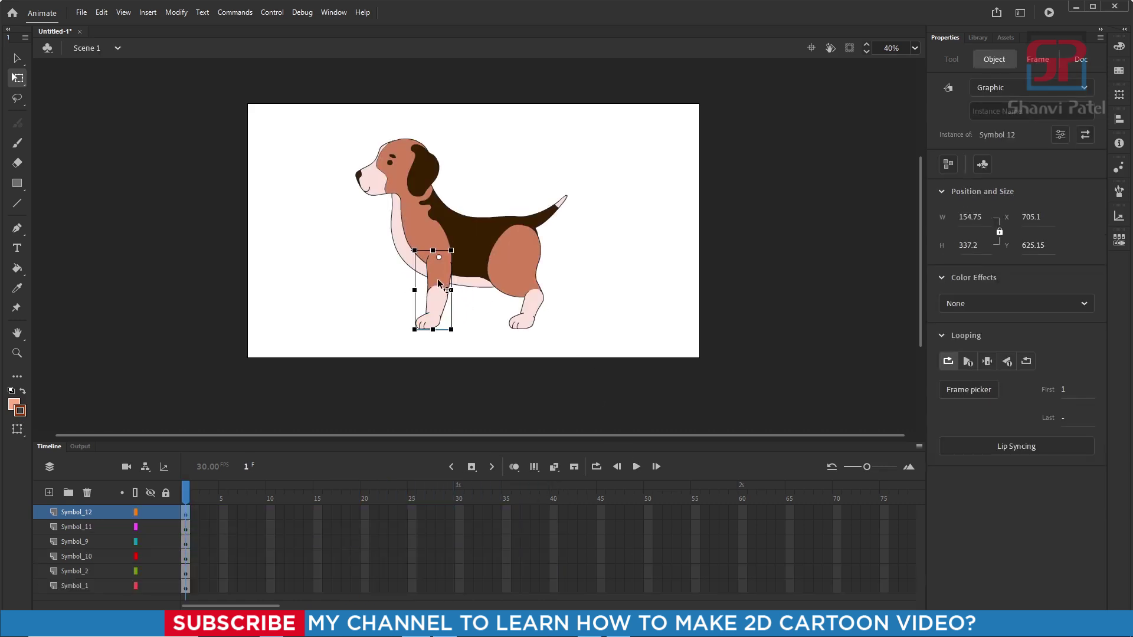
double_click(514, 270)
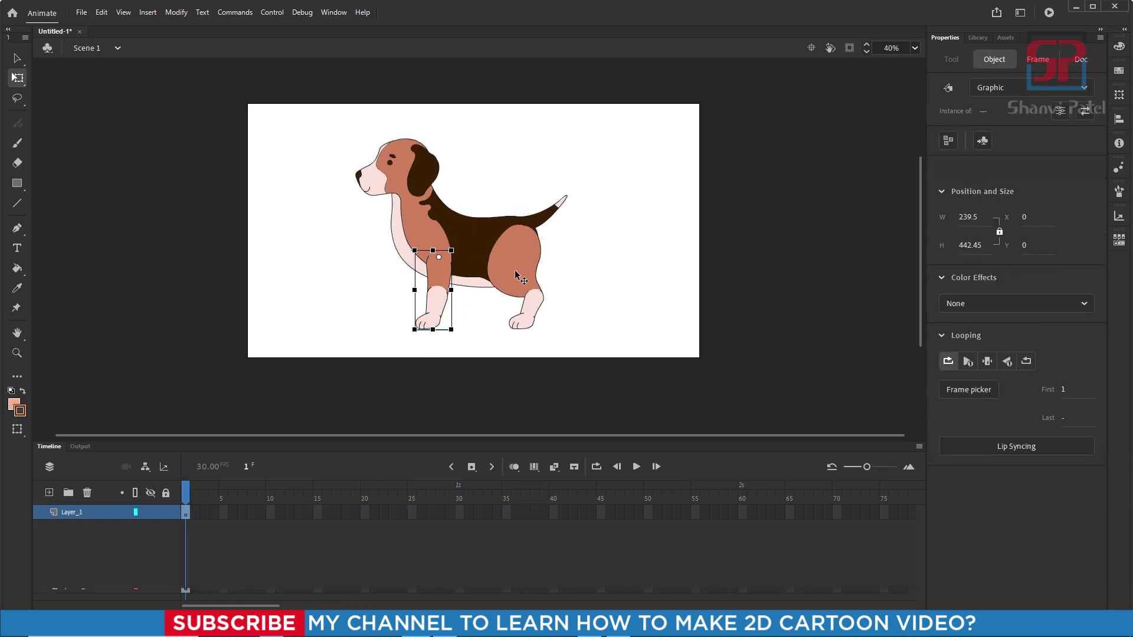
scroll(539, 333, up, 3)
right_click(516, 190)
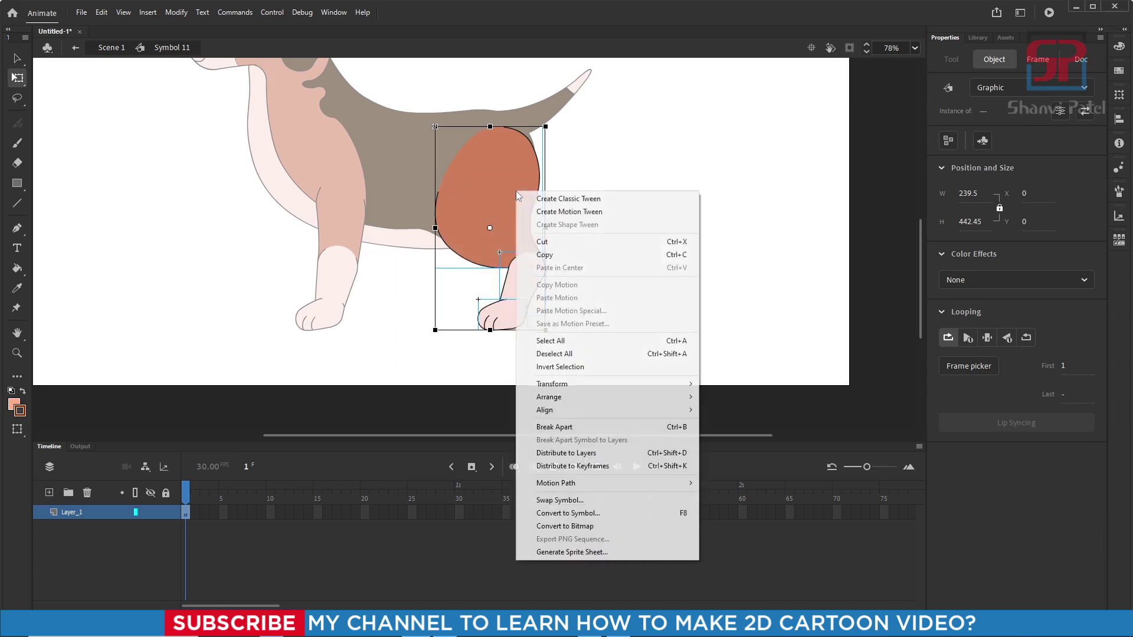
click(586, 453)
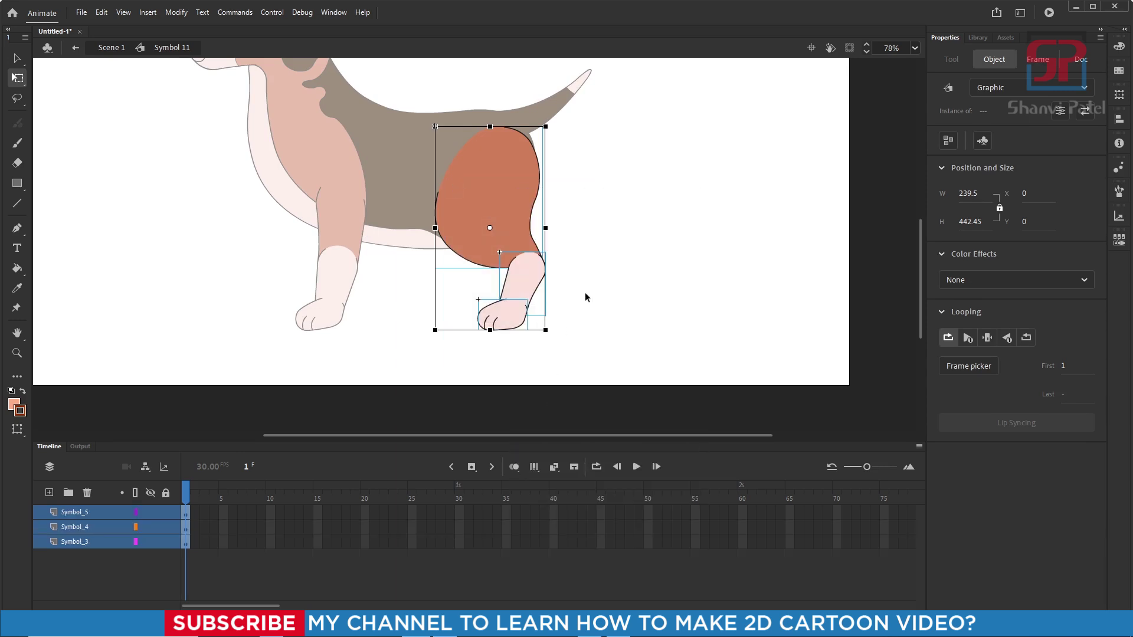
click(624, 284)
Move the hind thigh's pivot up to the hip and the lower hind leg's pivot up to its joint with the thigh.
click(487, 198)
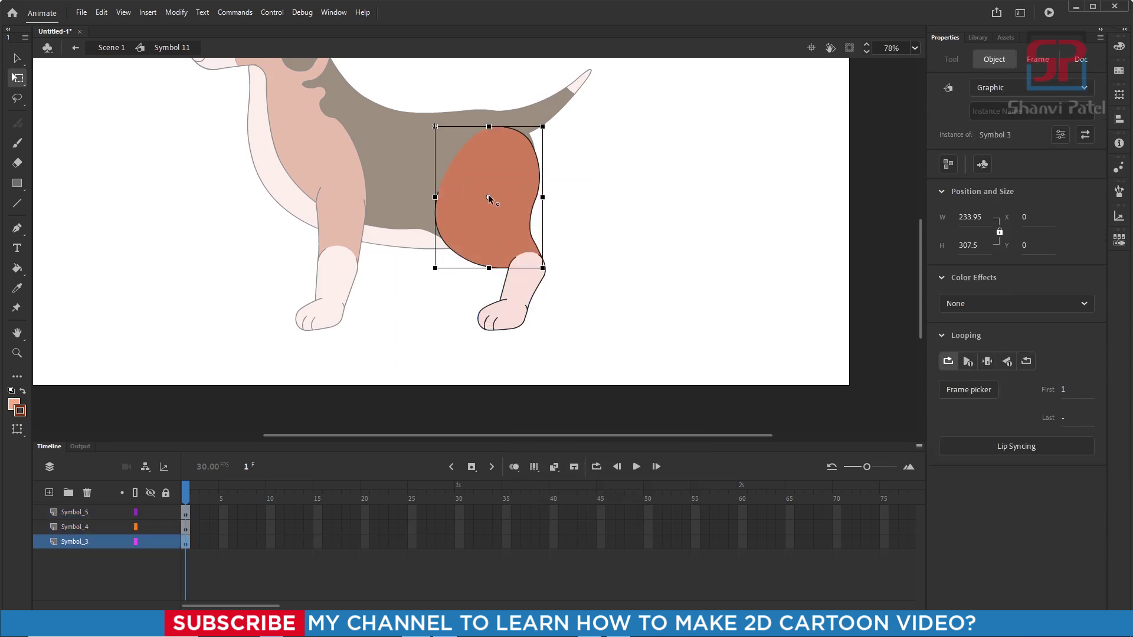
drag(489, 197, 503, 150)
click(521, 286)
scroll(519, 288, up, 5)
drag(520, 287, 536, 253)
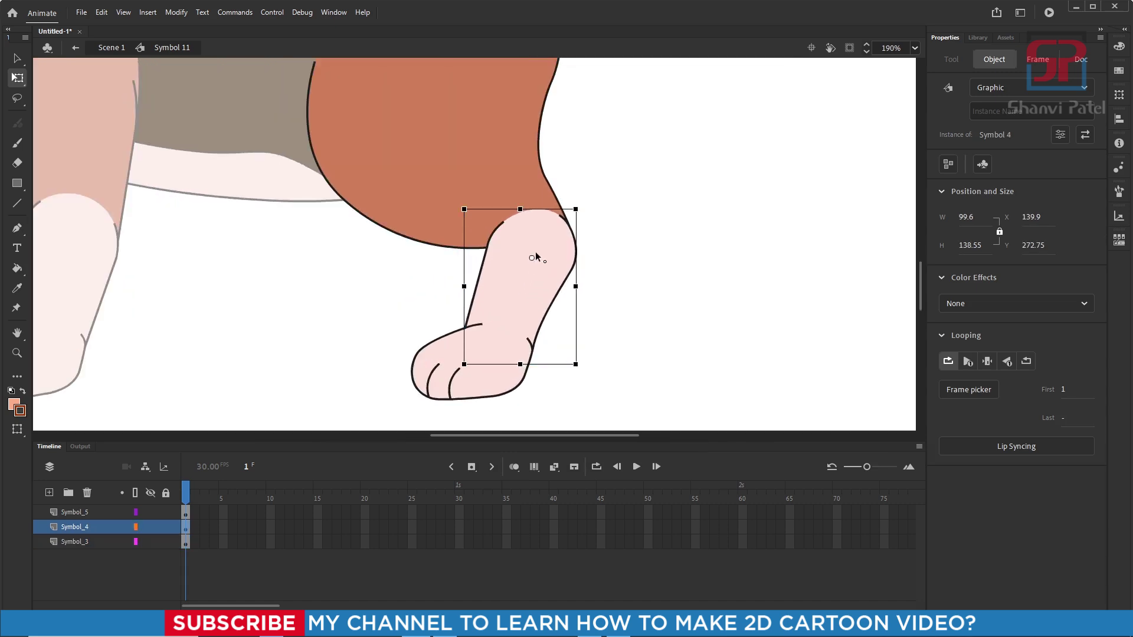
Move the hind paw's pivot up to its joint with the lower leg.
click(491, 373)
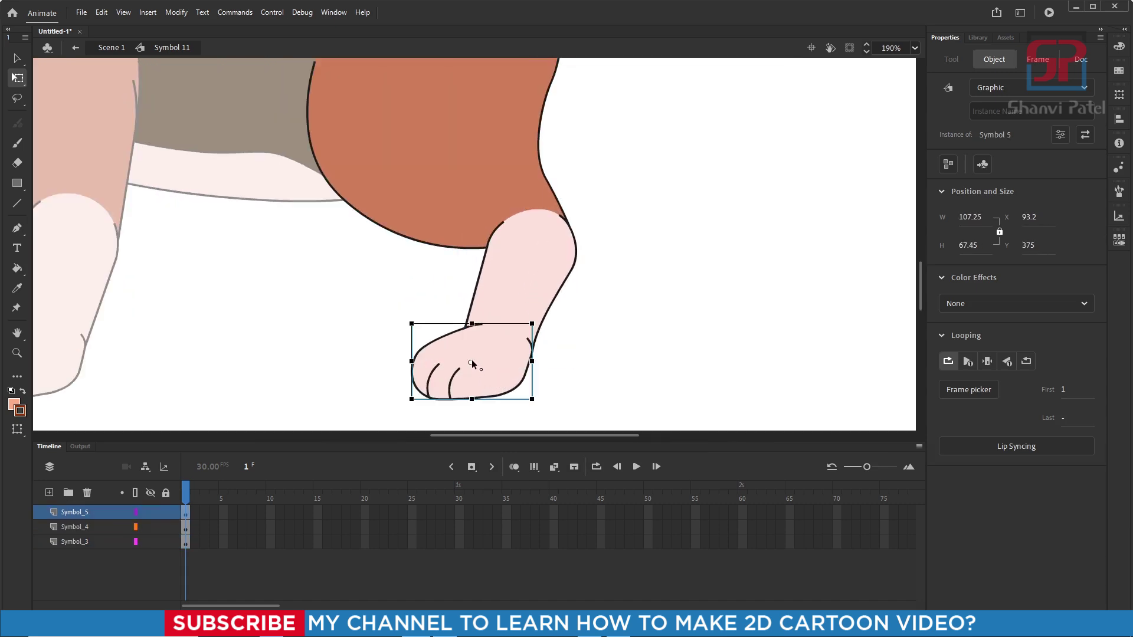
drag(472, 364, 500, 339)
scroll(502, 319, down, 7)
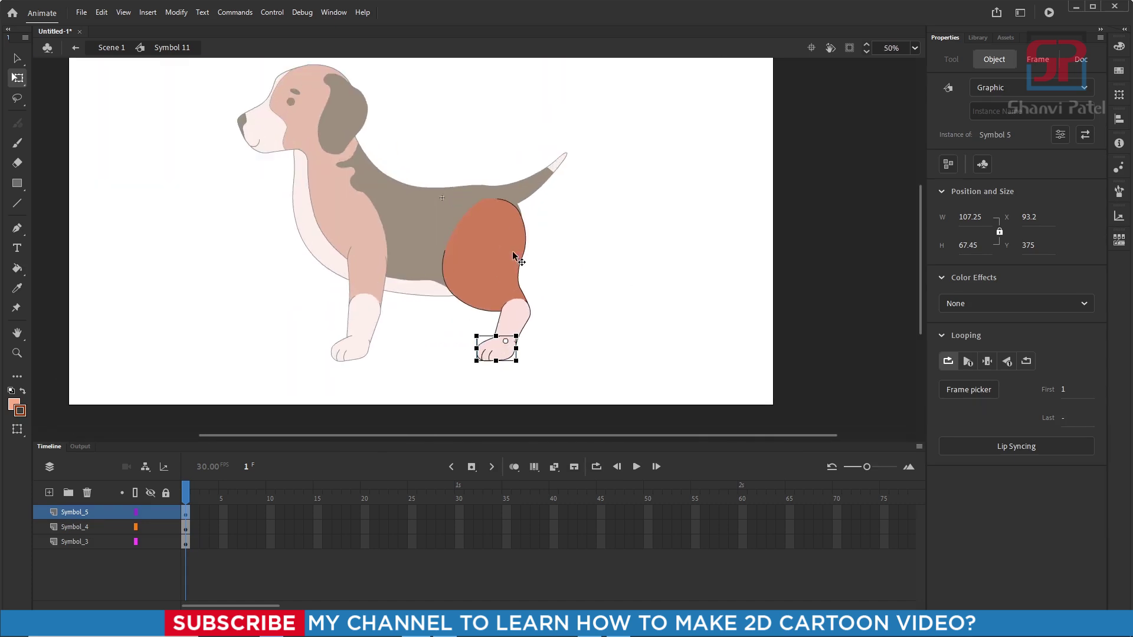
drag(563, 377, 474, 217)
click(582, 329)
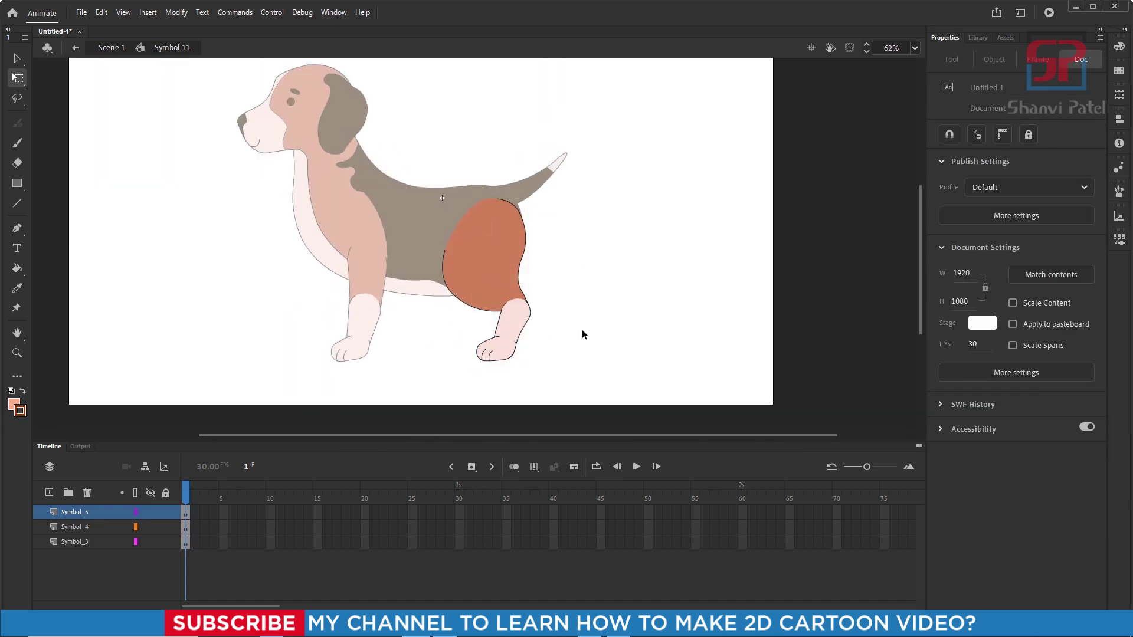
Insert keyframes for all three hind leg layers at frame 40 and frame 20.
click(555, 529)
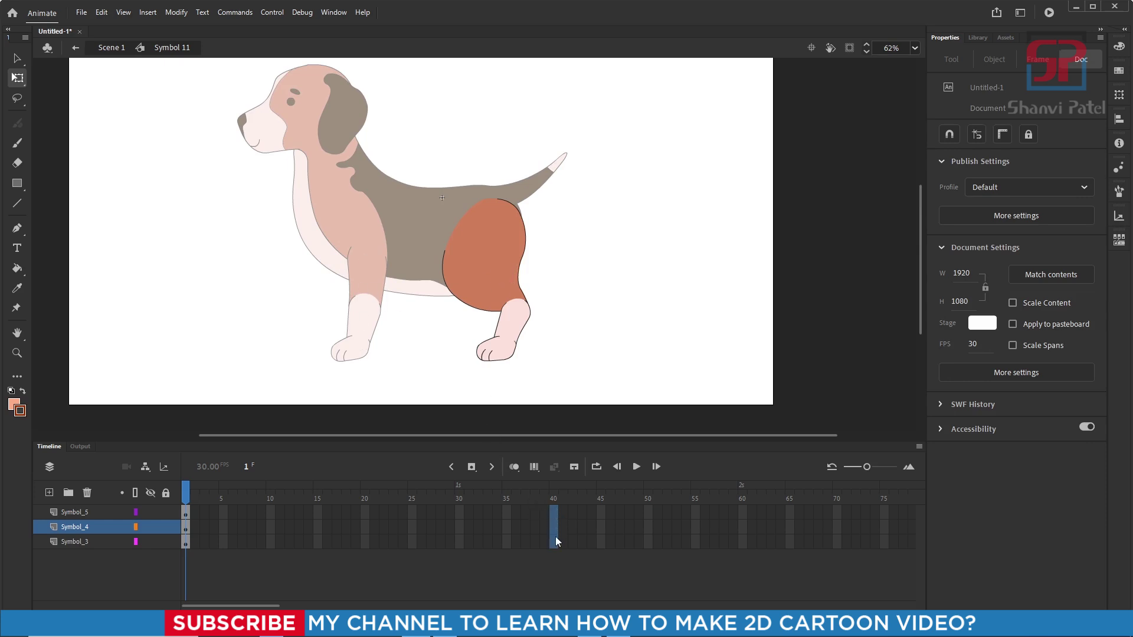
key(F6)
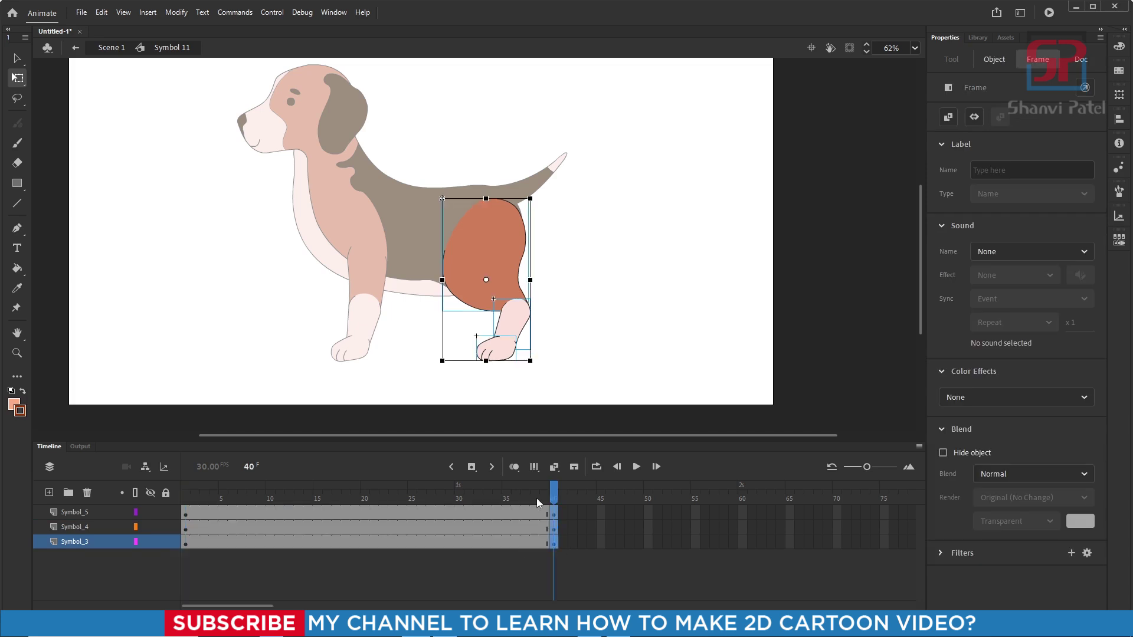
click(367, 534)
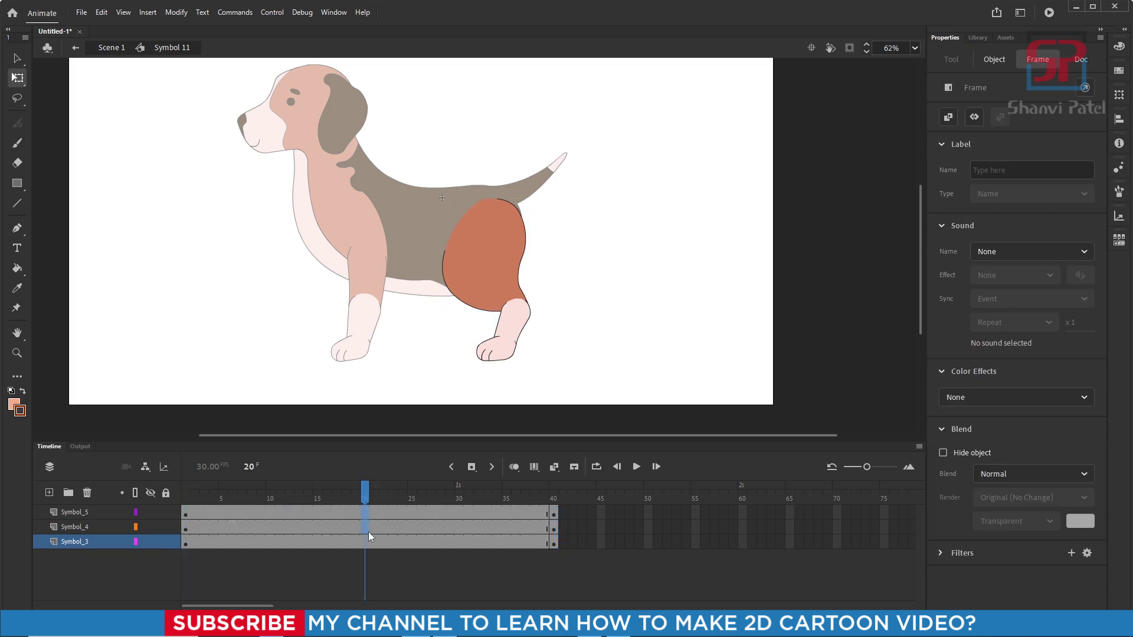
click(368, 540)
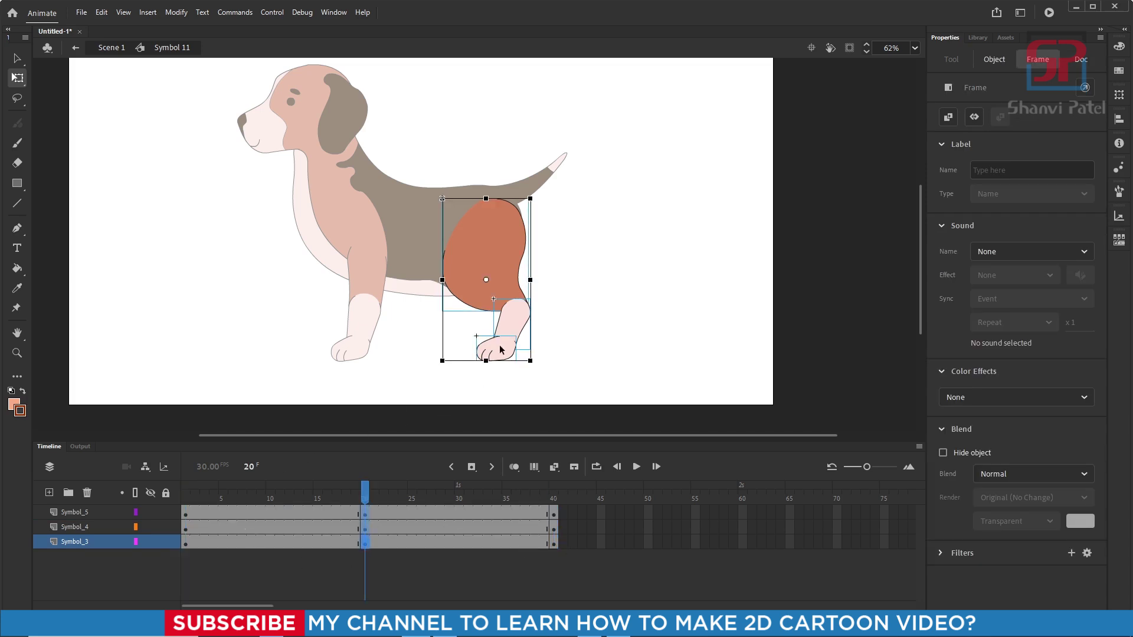
At frame 20, move the whole leg's pivot up to the hip and rotate the leg backward.
scroll(501, 349, up, 3)
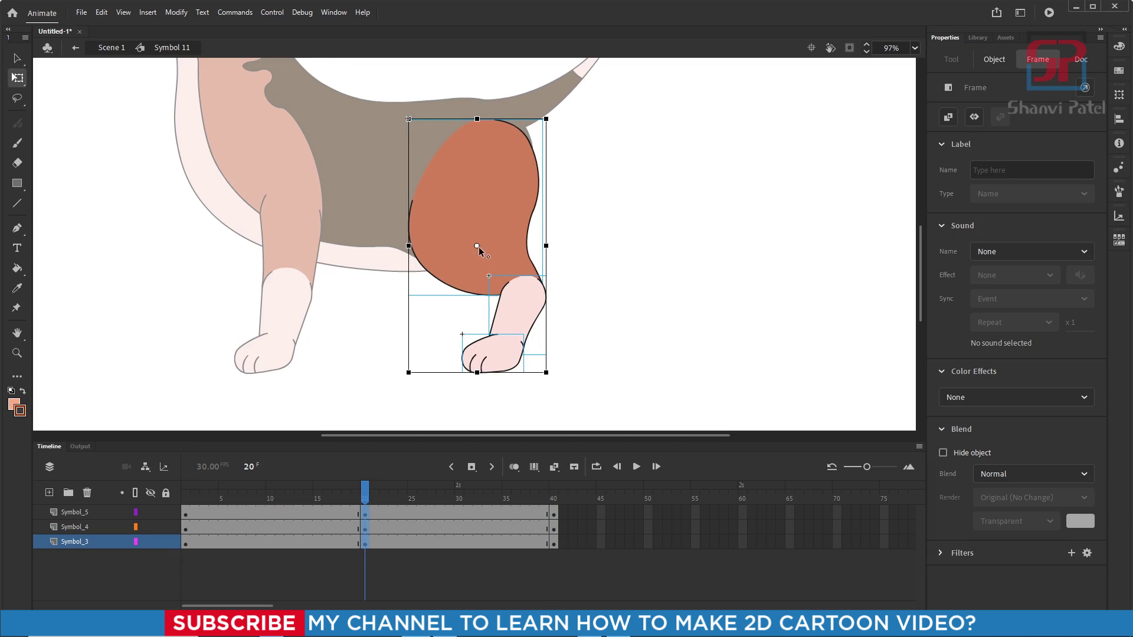
drag(476, 245, 476, 210)
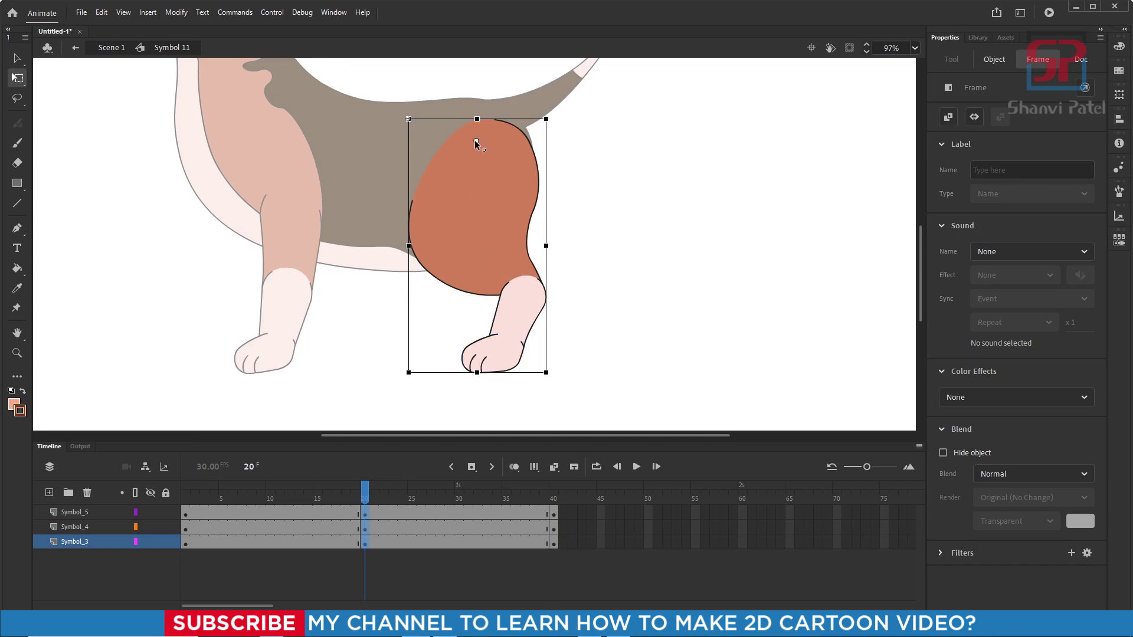
drag(475, 140, 476, 140)
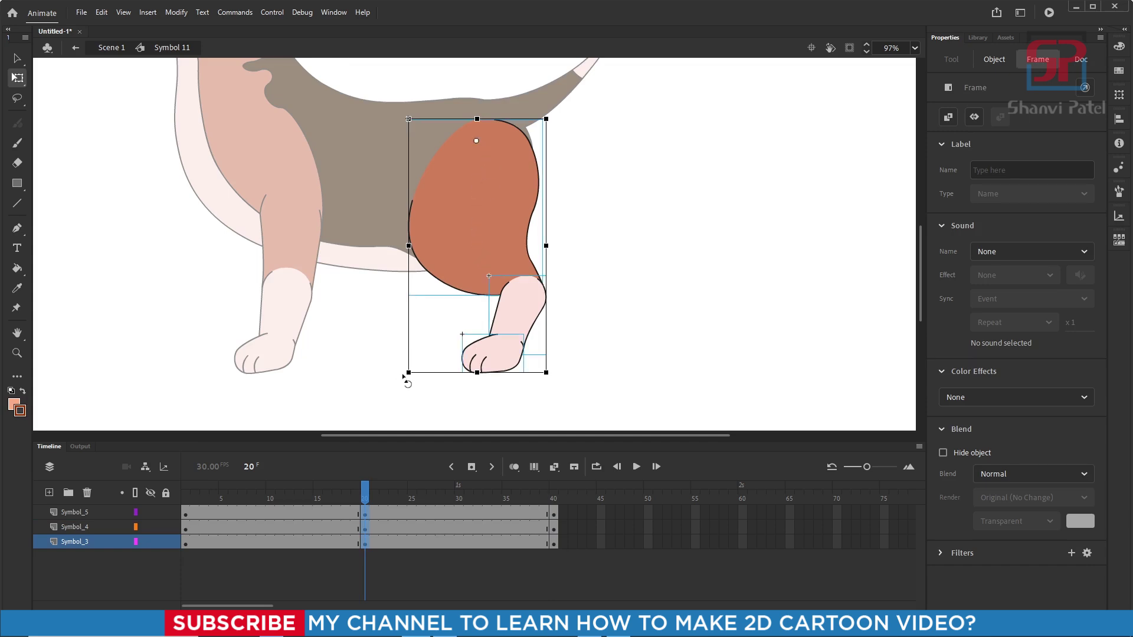
drag(404, 376, 468, 389)
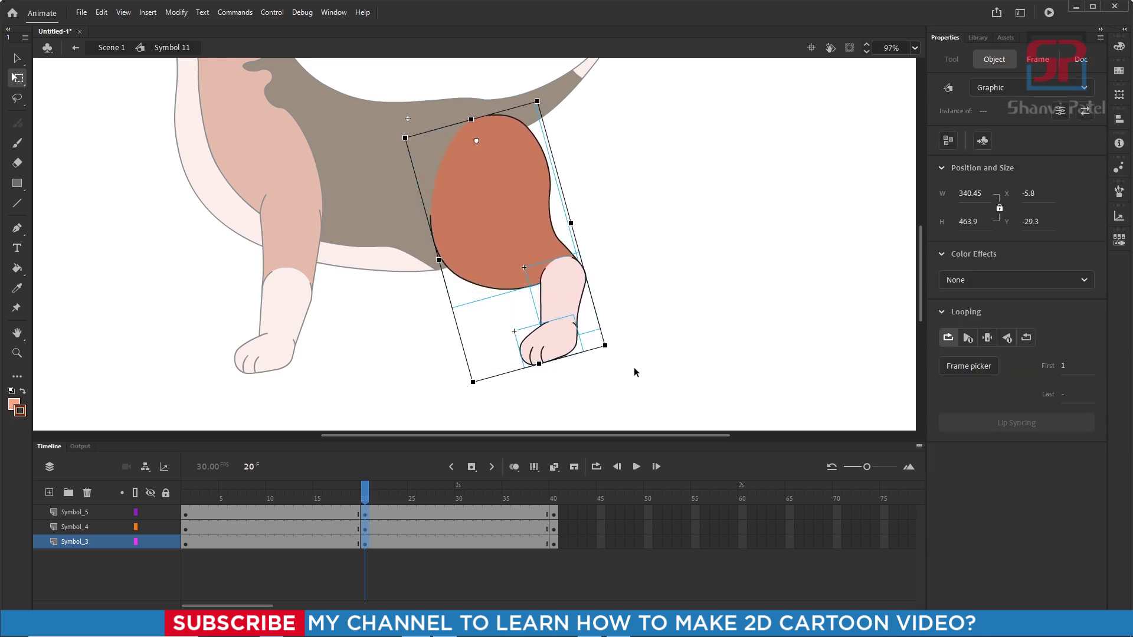
At frame 20, rotate the lower hind leg and paw further backward from the knee and adjust the paw's angle.
click(616, 372)
click(564, 321)
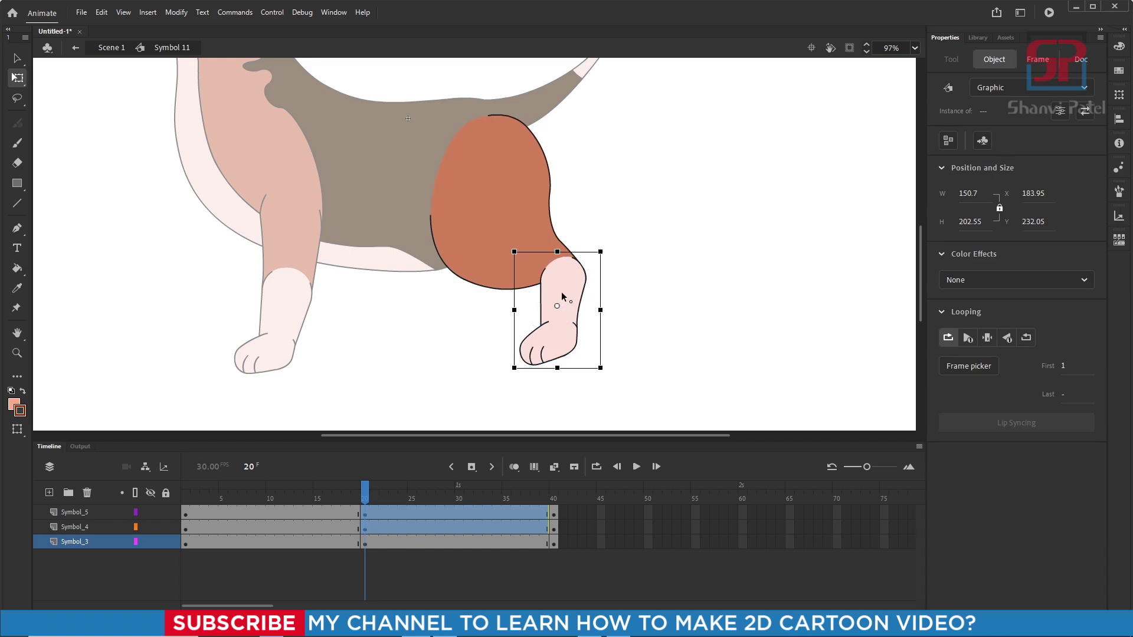
drag(513, 370, 546, 381)
click(621, 369)
click(576, 354)
At frame 25, keyframe all three leg parts and swing the leg slightly further back from the hip, tilting the paw with it.
mouse_move(374, 499)
mouse_down()
mouse_move(309, 499)
mouse_move(394, 499)
mouse_move(287, 499)
mouse_move(385, 500)
mouse_move(354, 500)
mouse_move(372, 503)
mouse_up()
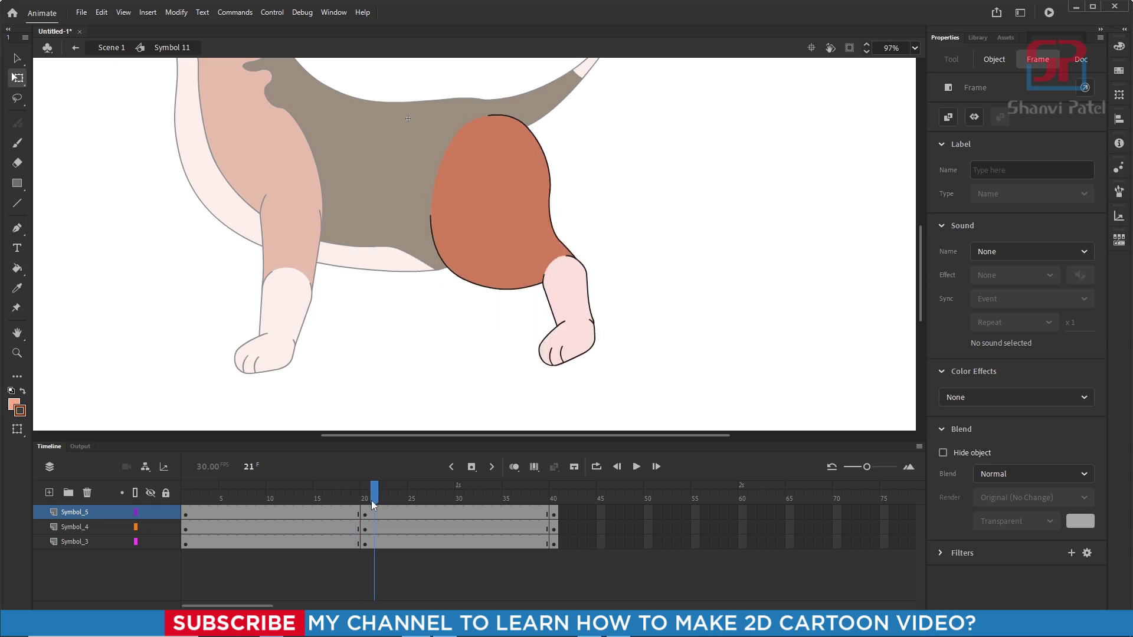
click(409, 508)
click(411, 543)
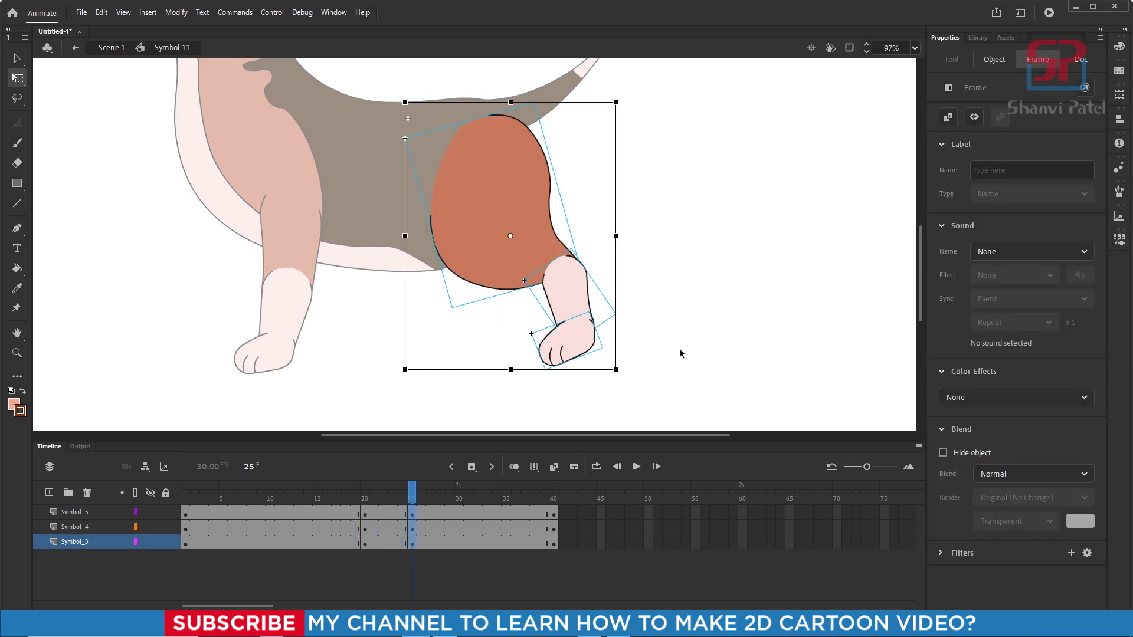
drag(509, 236, 507, 224)
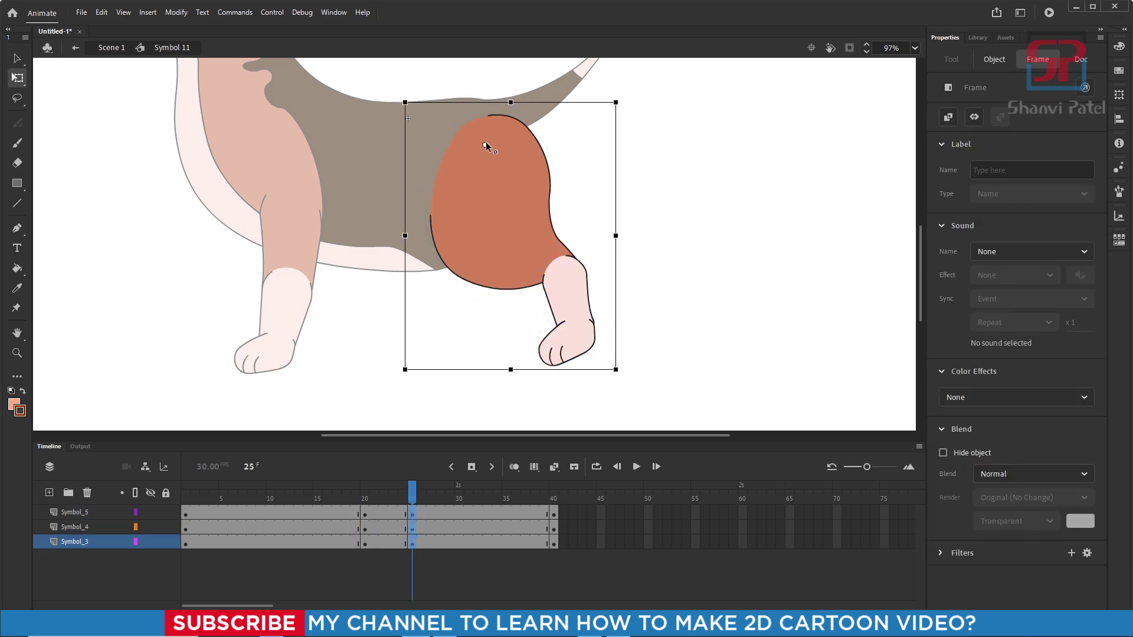
drag(486, 145, 486, 139)
drag(399, 372, 415, 377)
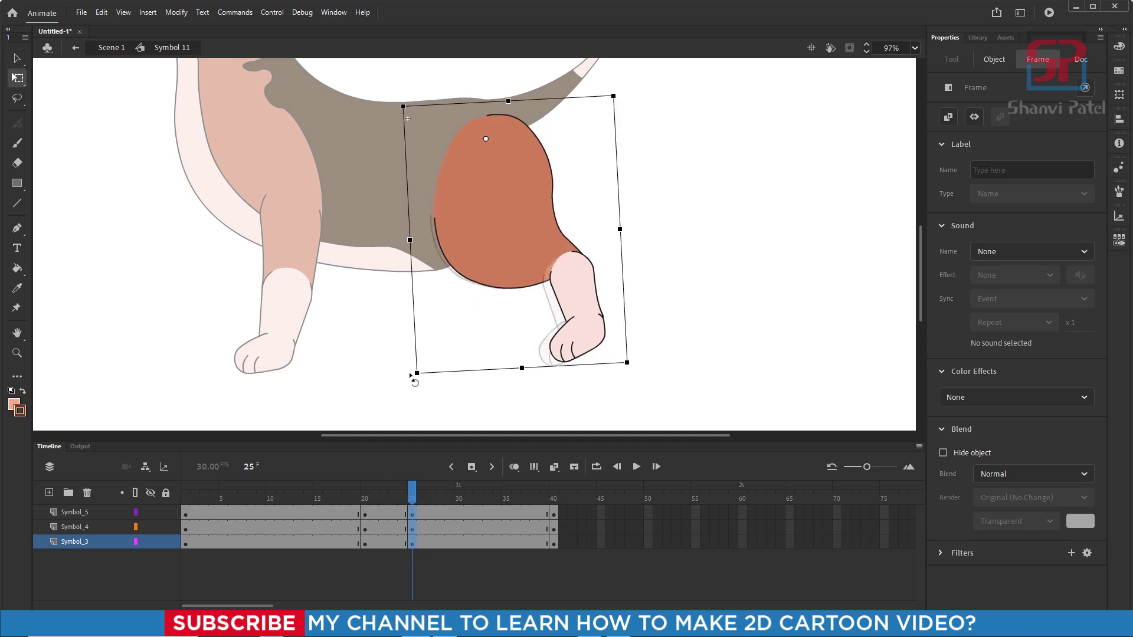
click(582, 352)
drag(552, 367, 558, 371)
At frame 30, keyframe all three leg parts and swing the whole hind leg forward about the hip.
drag(421, 505, 458, 553)
key(F6)
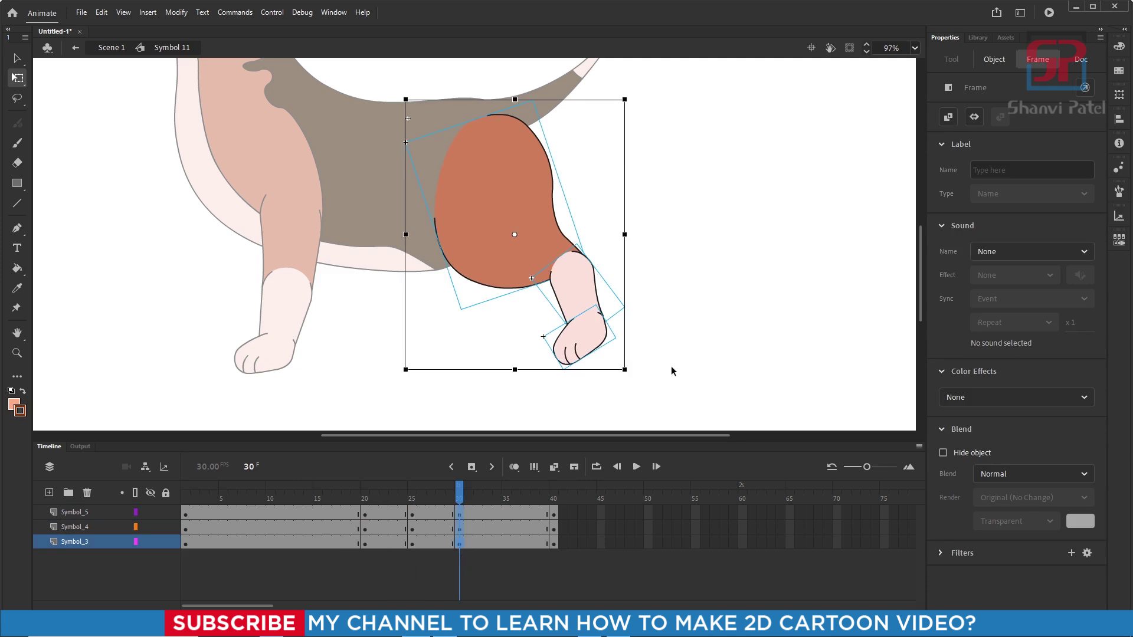
drag(662, 384, 495, 130)
drag(635, 370, 559, 408)
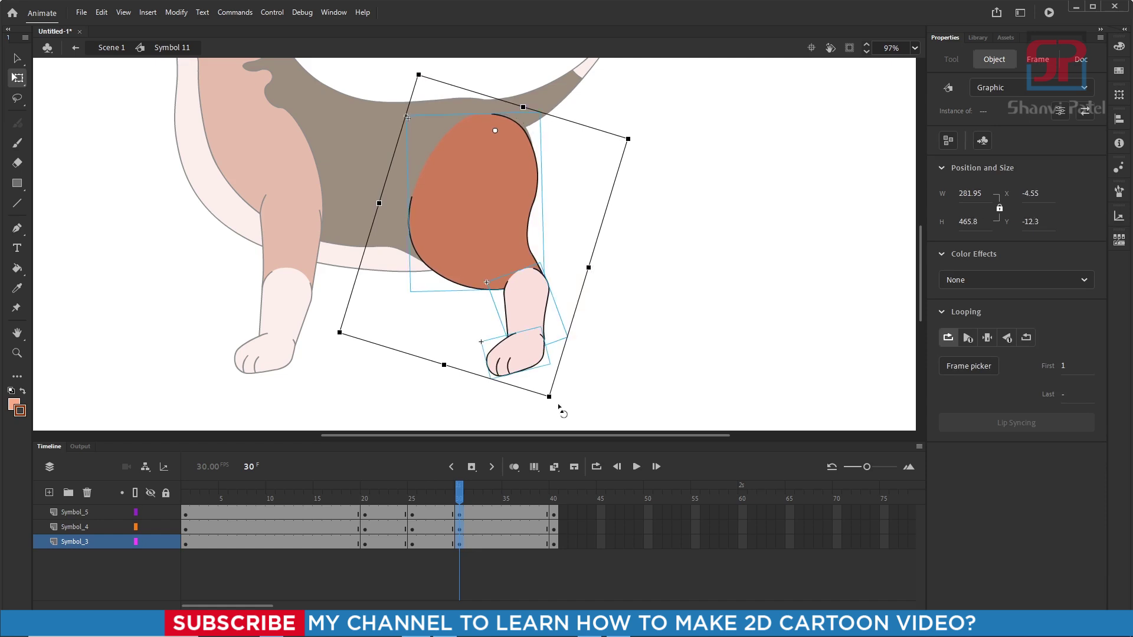
At frame 30, rotate the lower leg and paw forward about the knee and nudge them into line with the thigh.
click(591, 359)
drag(564, 390, 492, 323)
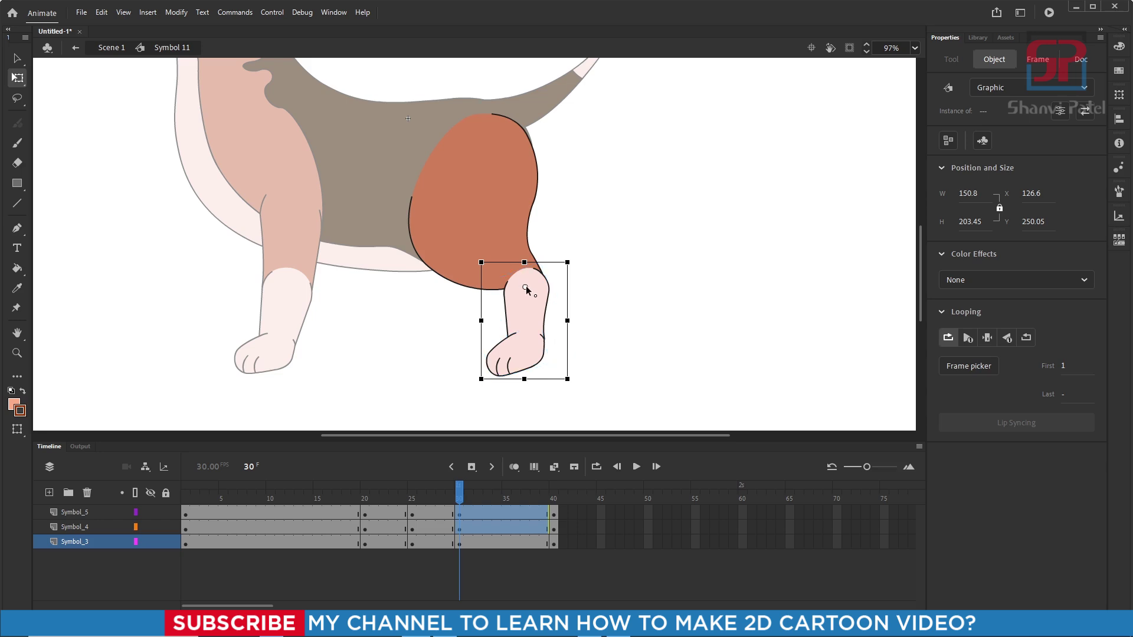
drag(558, 385, 521, 370)
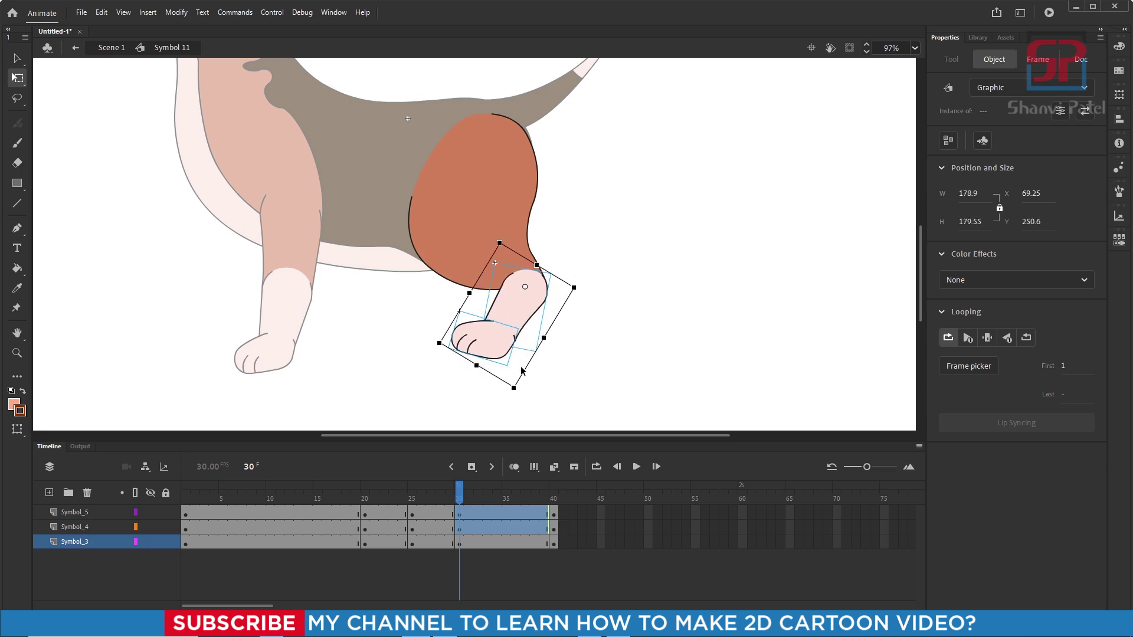
scroll(538, 322, up, 5)
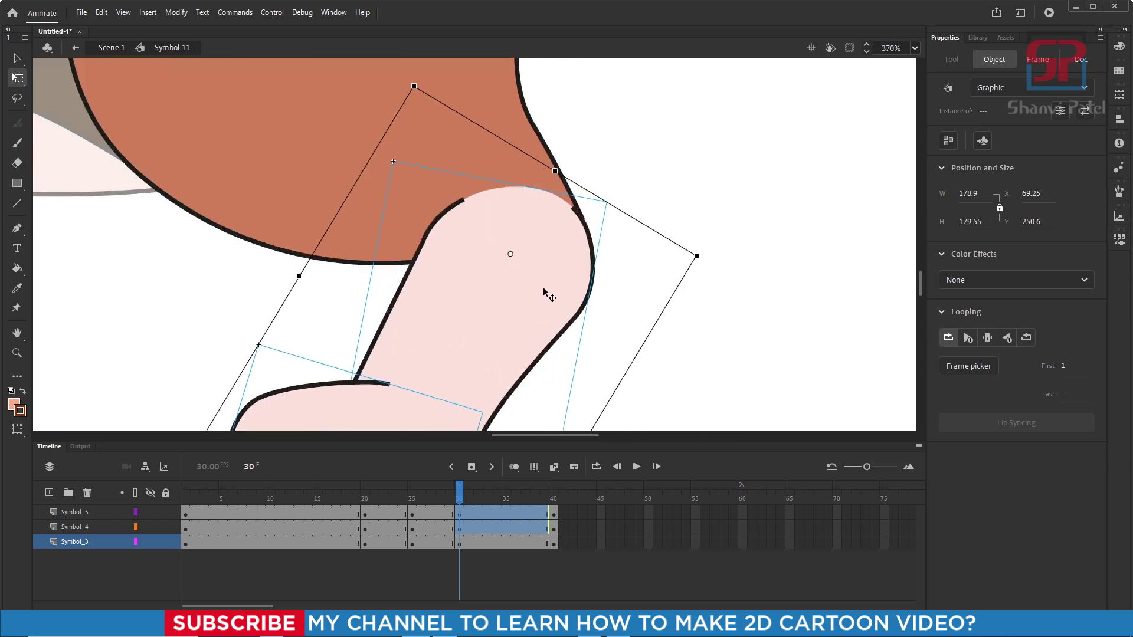
drag(556, 287, 553, 277)
scroll(553, 276, down, 5)
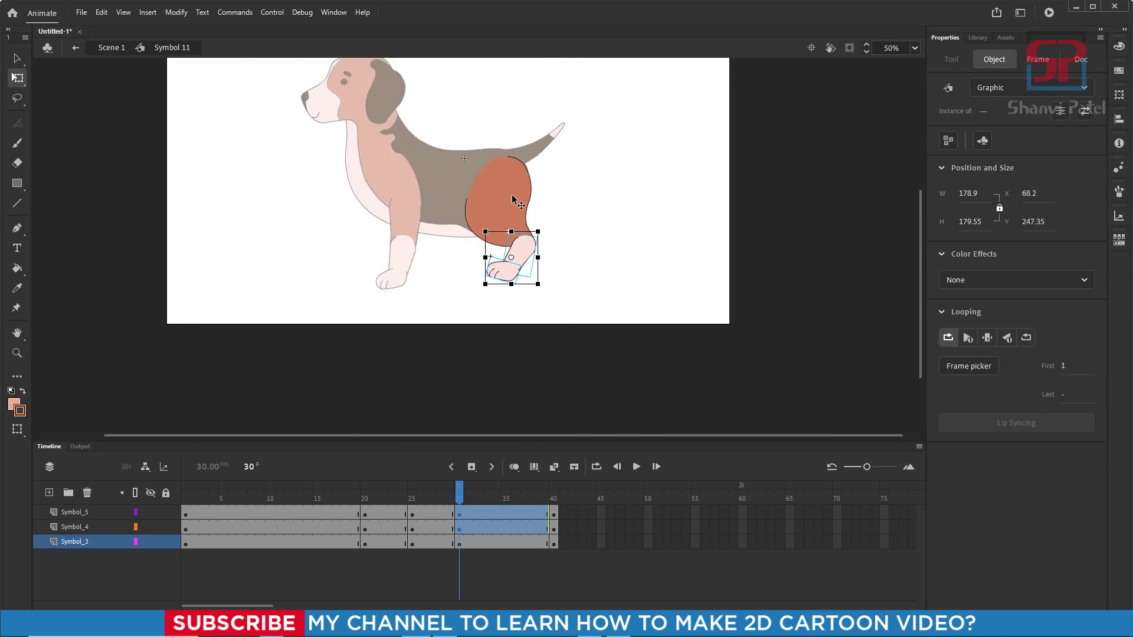
At frame 35, keyframe all three leg parts and rotate the whole hind leg further forward about the hip.
click(301, 500)
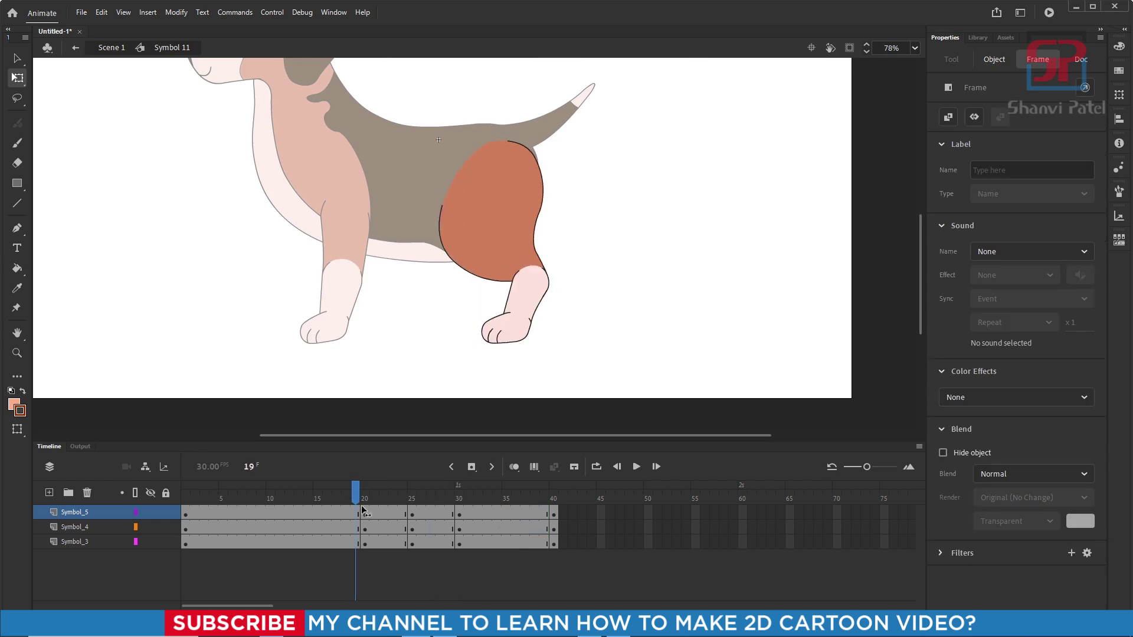
drag(363, 510, 479, 529)
key(F6)
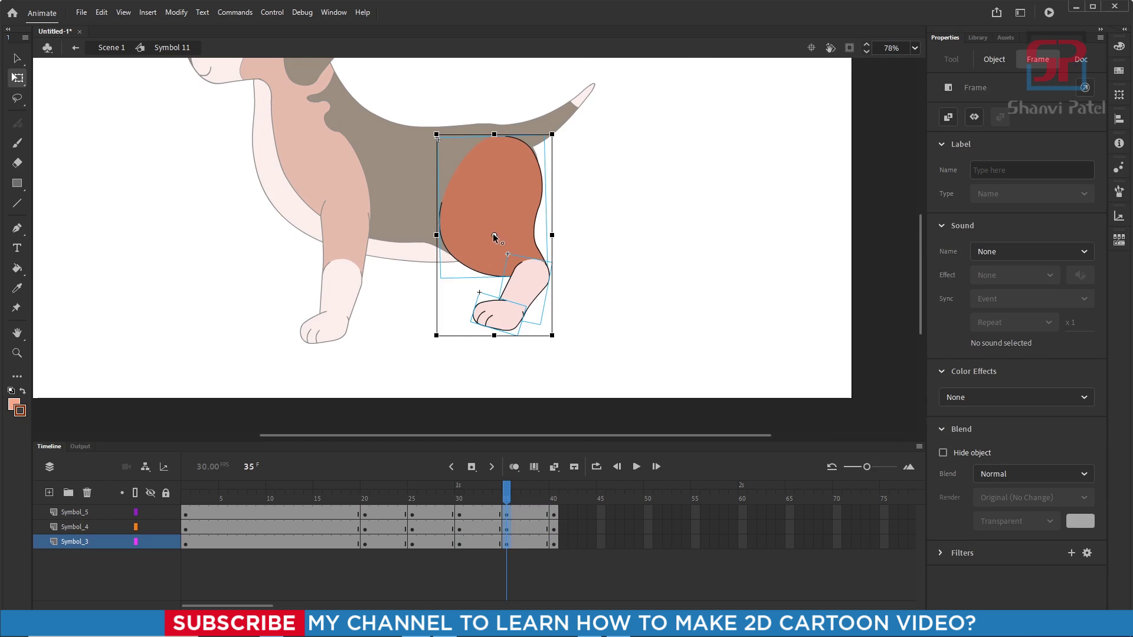
drag(493, 233, 499, 160)
drag(561, 343, 476, 300)
At frame 35, lift the lower leg and paw slightly forward from the knee and readjust the paw's angle.
click(514, 358)
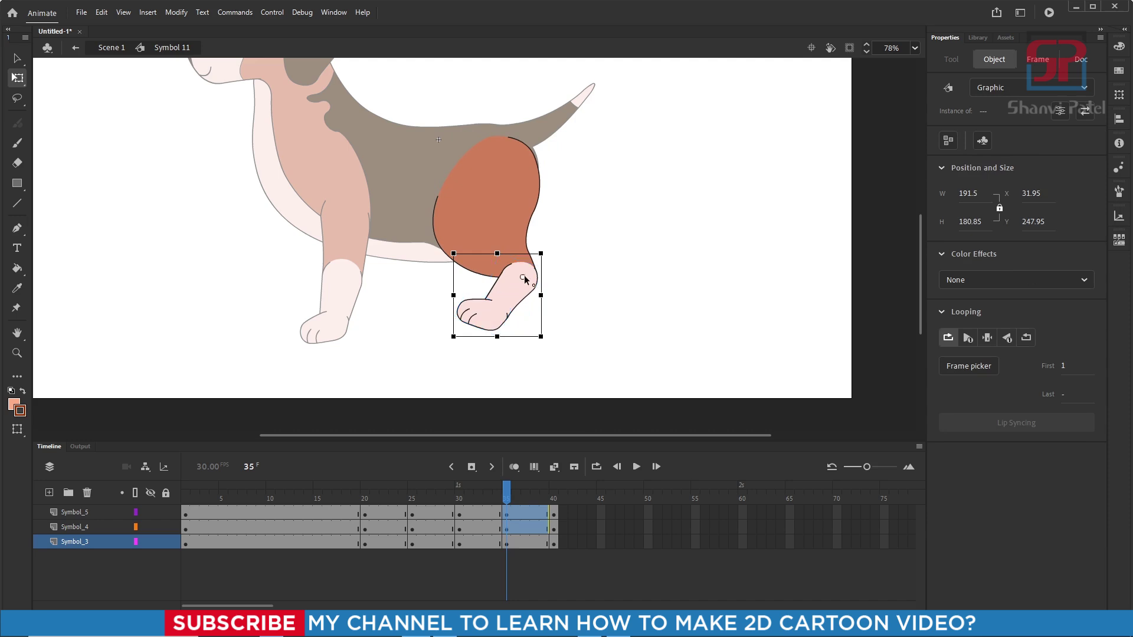
drag(547, 342, 537, 346)
click(583, 345)
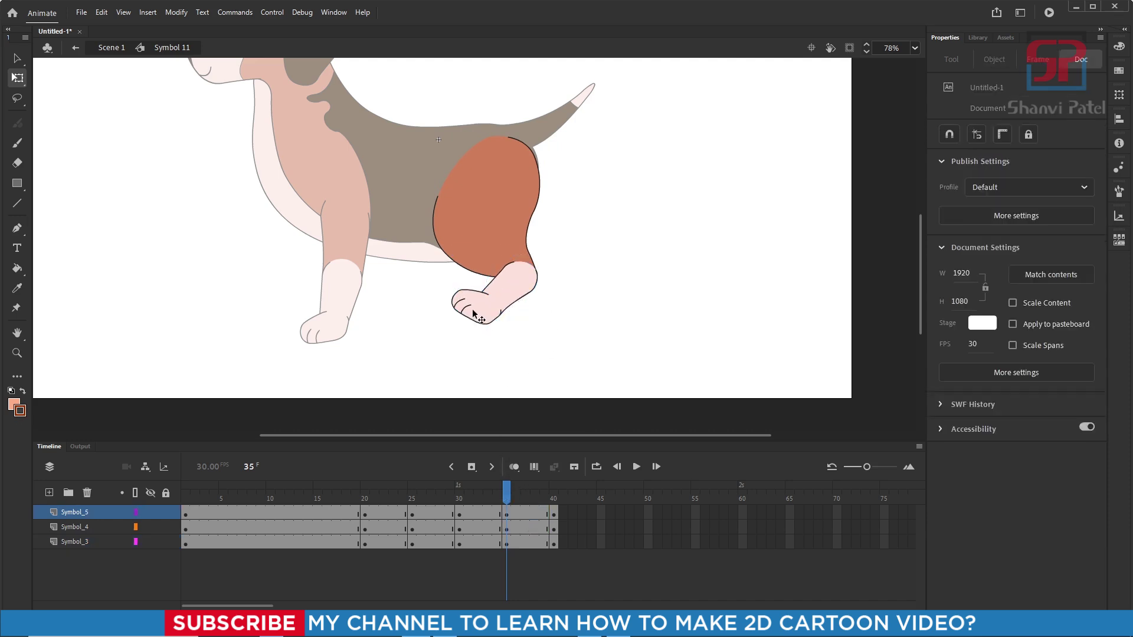
click(455, 305)
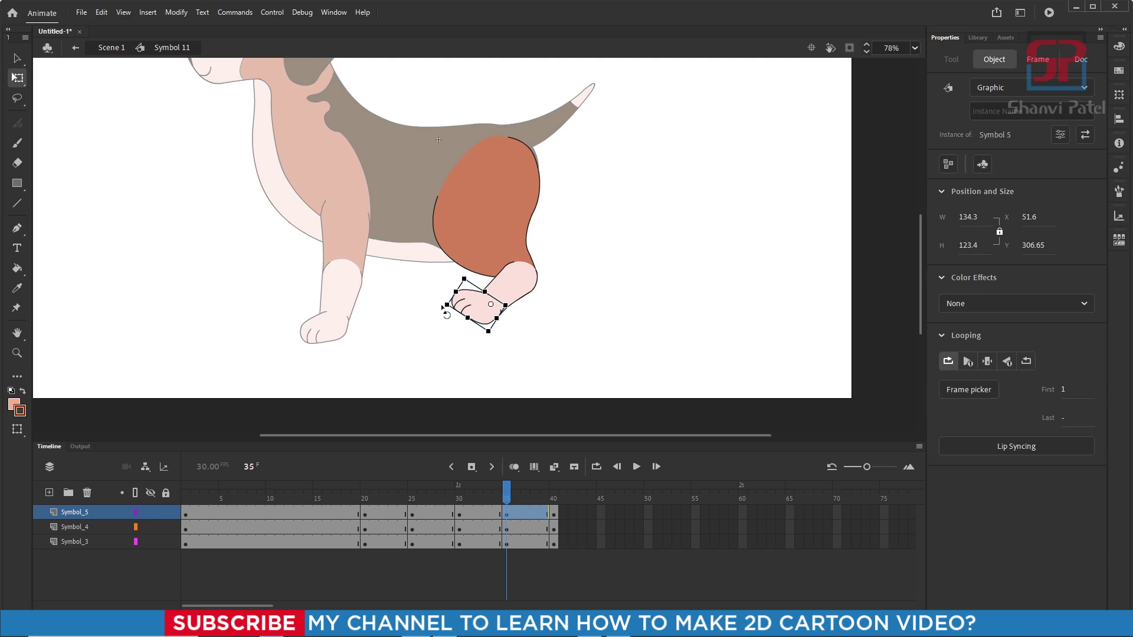
drag(442, 306, 444, 313)
Play back the keyframed hind leg poses to check the motion.
click(636, 467)
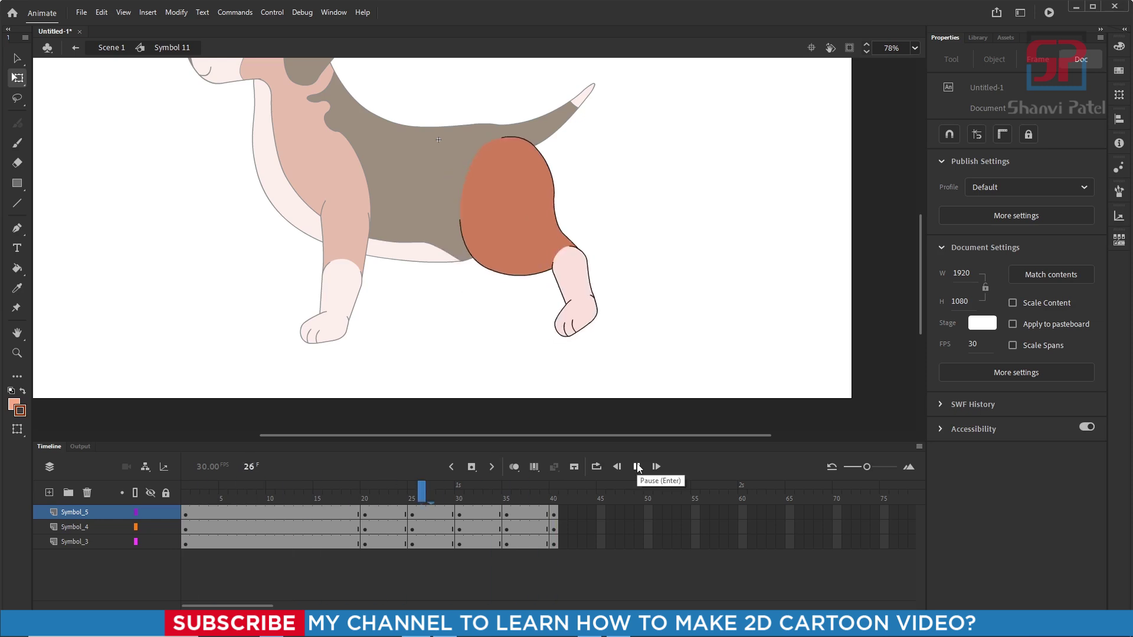
click(637, 467)
click(637, 467)
click(637, 467)
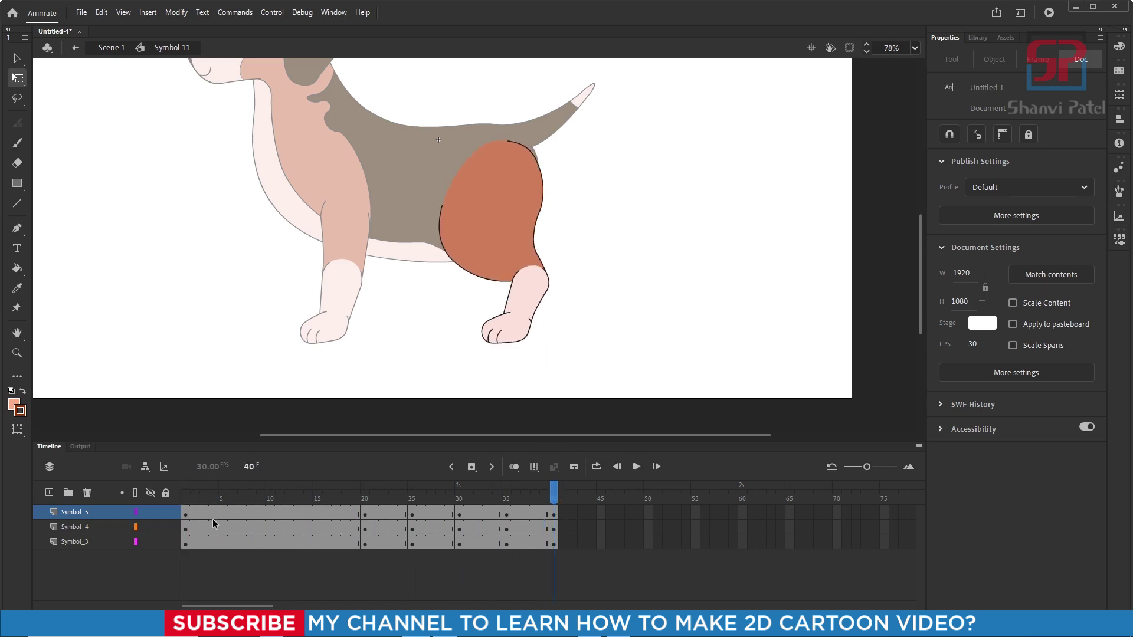
Create classic tweens between all the keyframes on the three hind leg layers.
drag(204, 513, 561, 558)
right_click(334, 526)
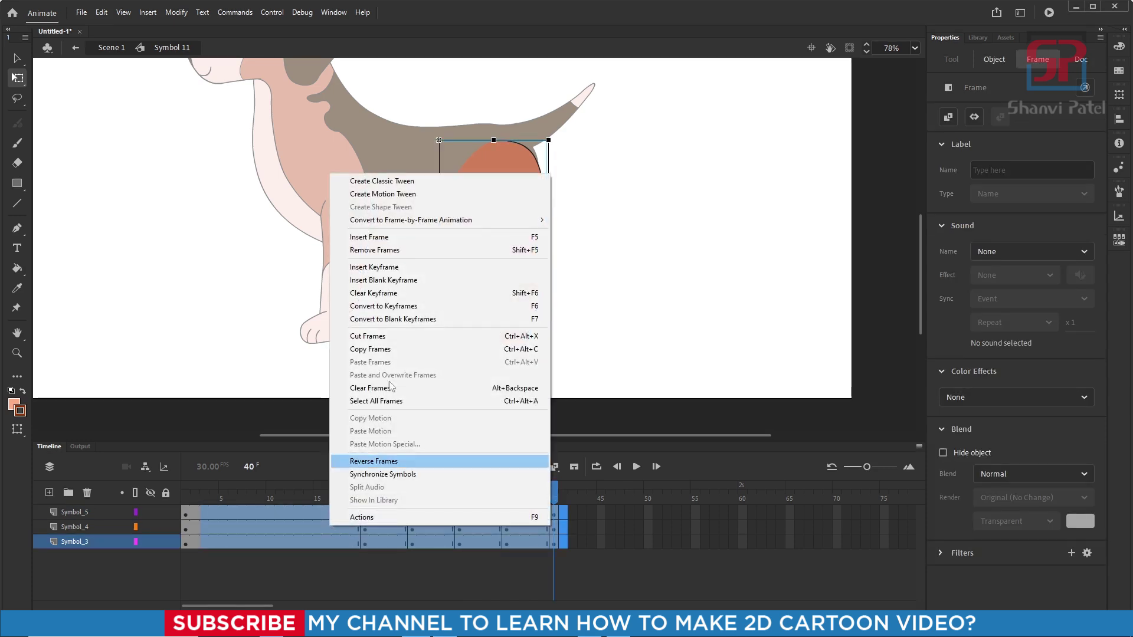
click(382, 181)
Play back the tweened hind leg cycle and return to Scene 1.
click(244, 497)
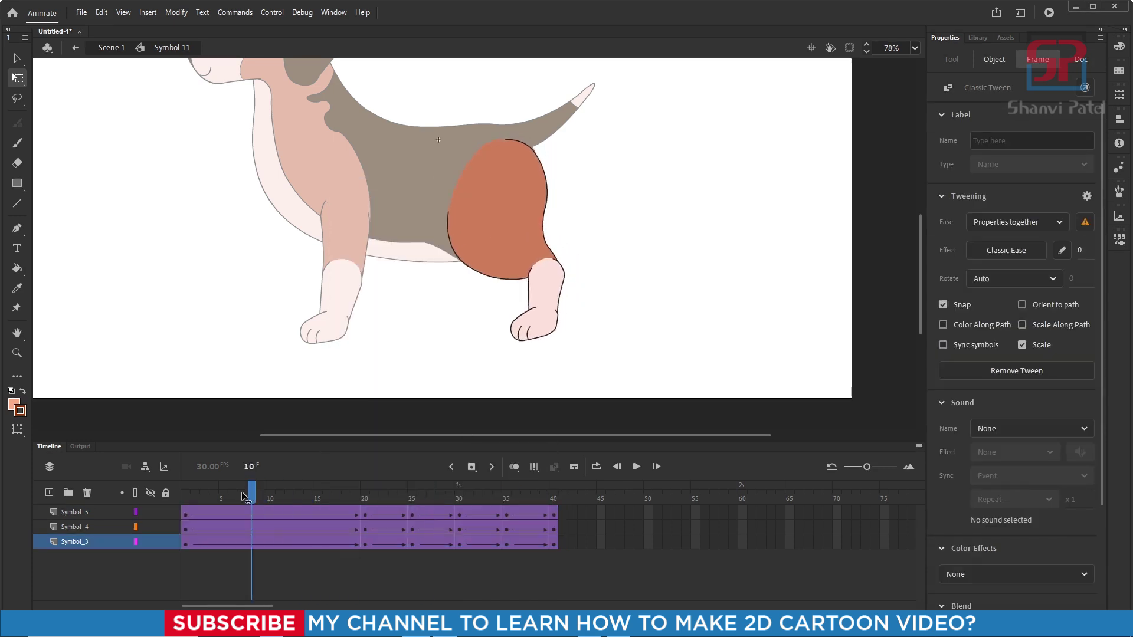
drag(244, 497, 566, 526)
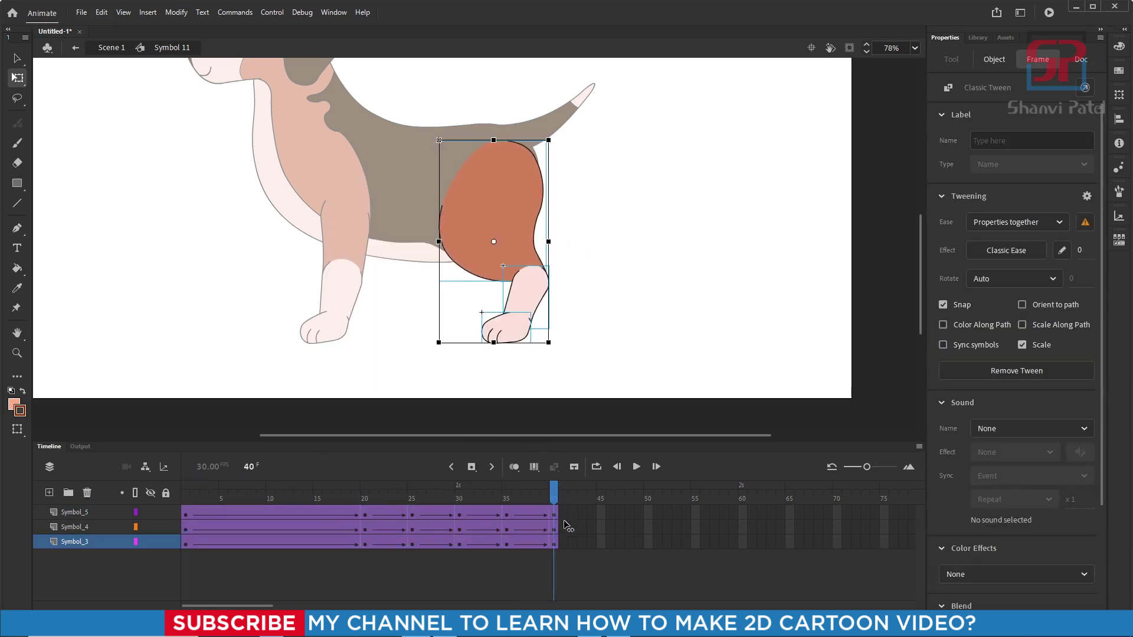
key(Return)
click(635, 466)
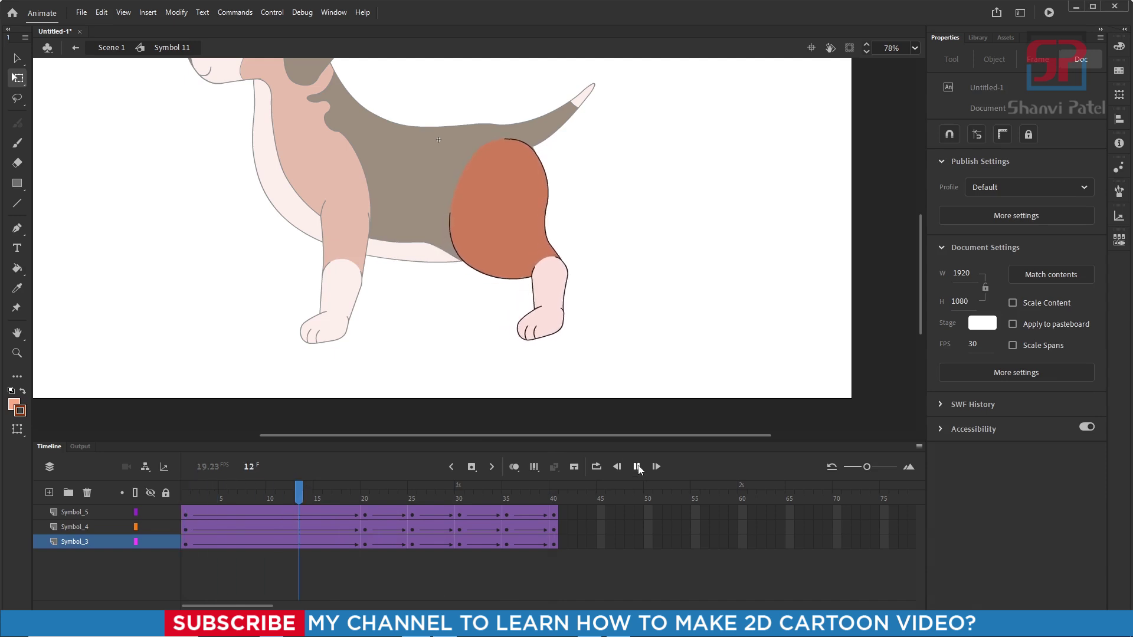
click(638, 467)
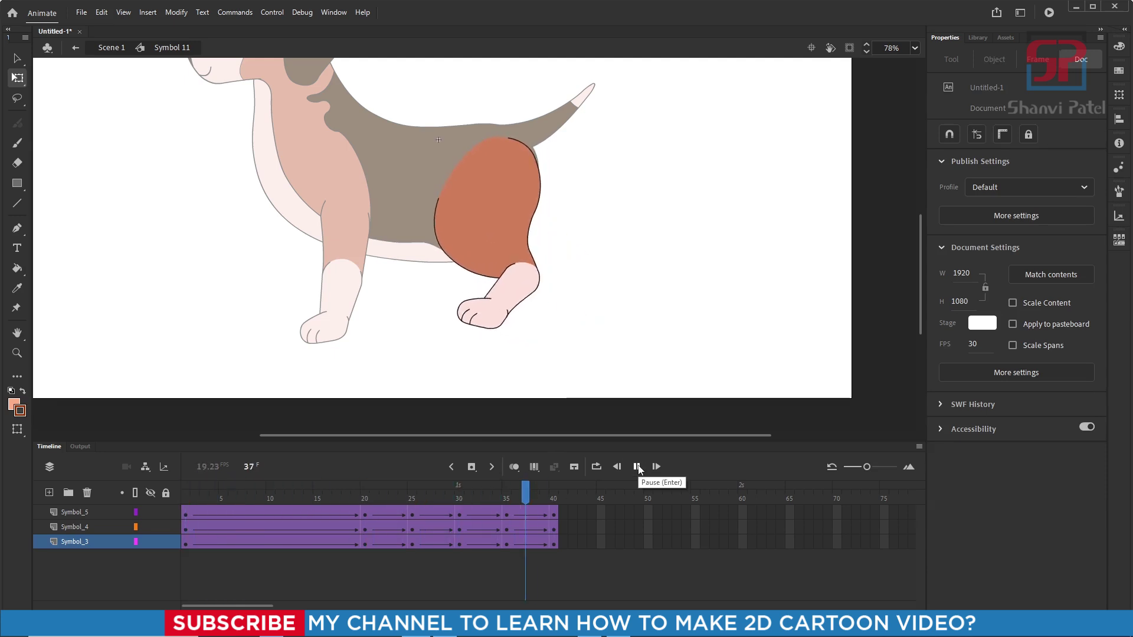
double_click(604, 299)
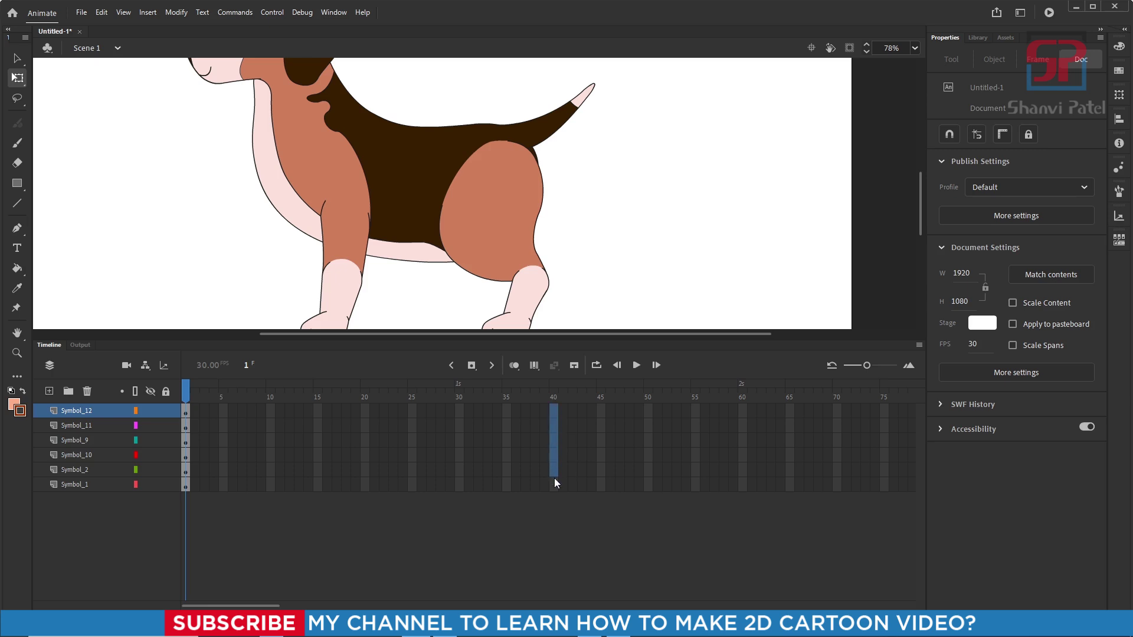
Extend all six layers to frame 40 in Scene 1 and test the movie to check the leg motion.
drag(555, 479, 568, 540)
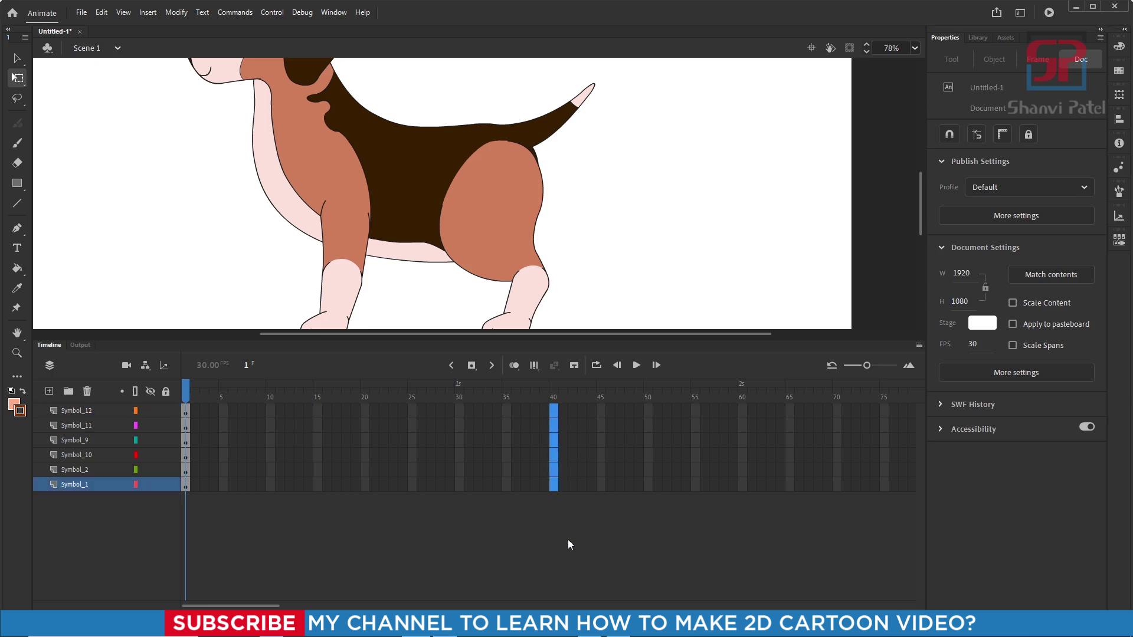
click(552, 486)
key(F5)
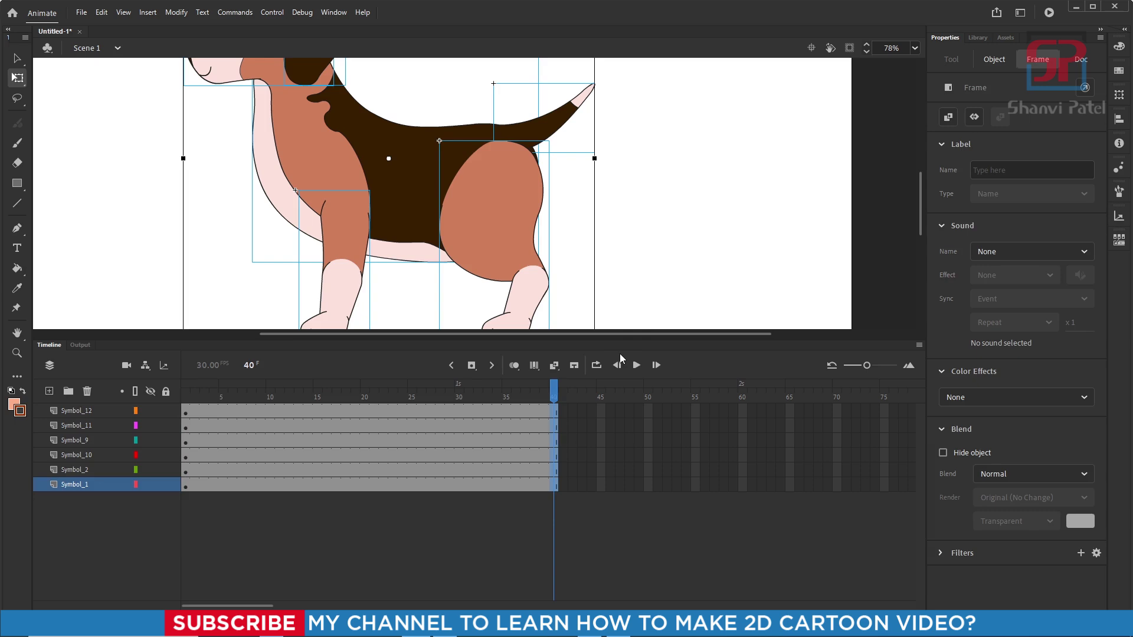
key(ctrl+Return)
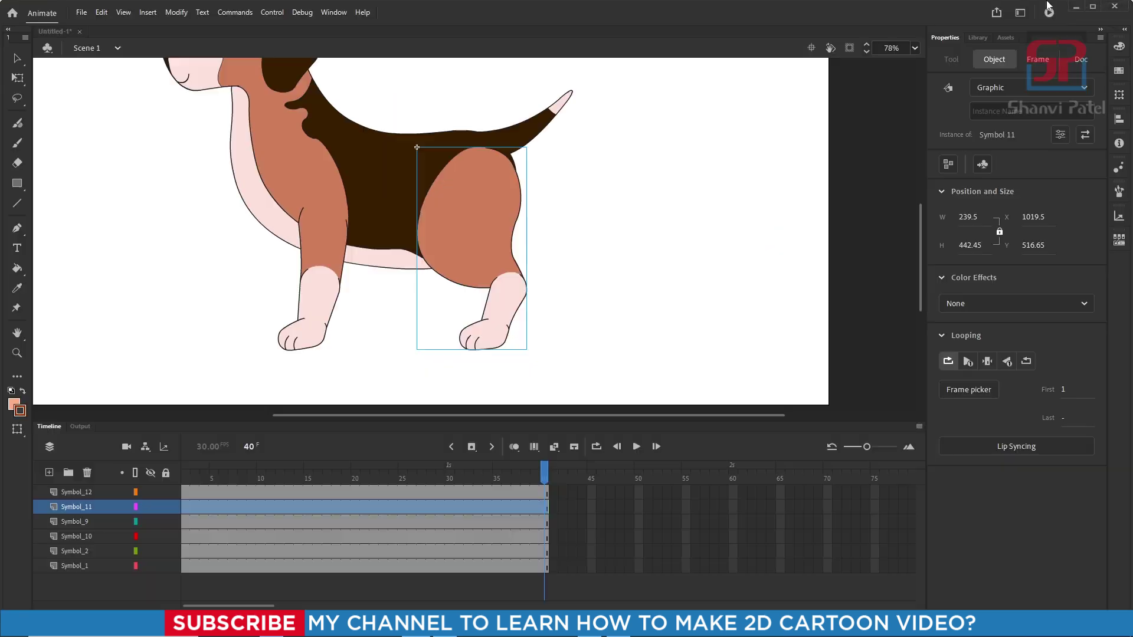
Copy the front leg symbol and paste it at frame 1 on a new layer directly above Symbol_1.
key(q)
key(ctrl+minus)
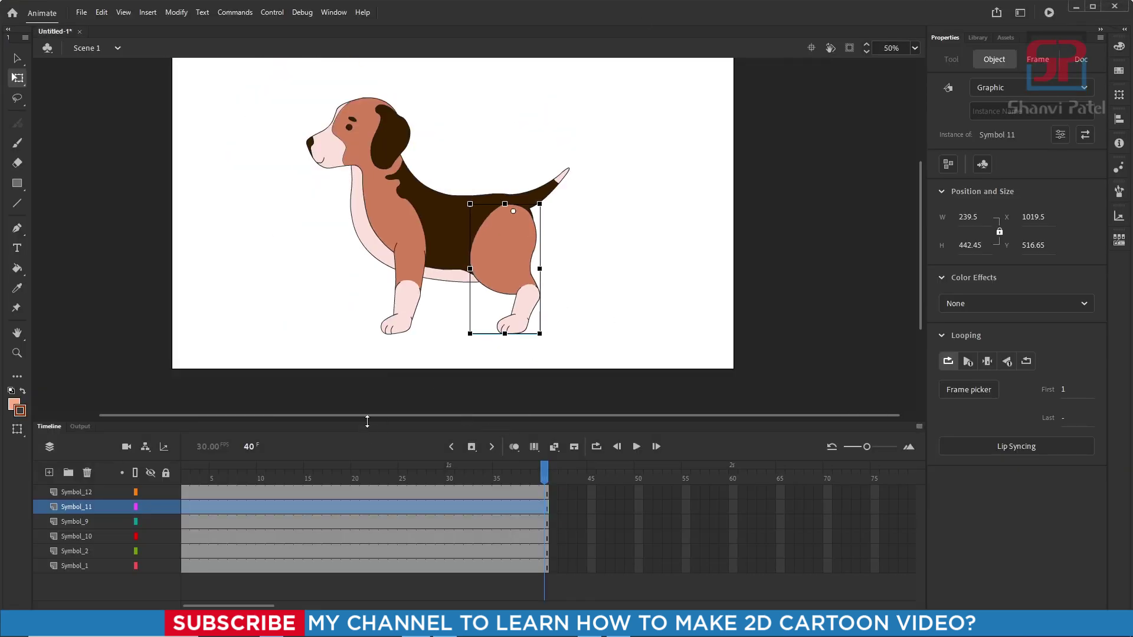
drag(367, 422, 367, 360)
click(401, 258)
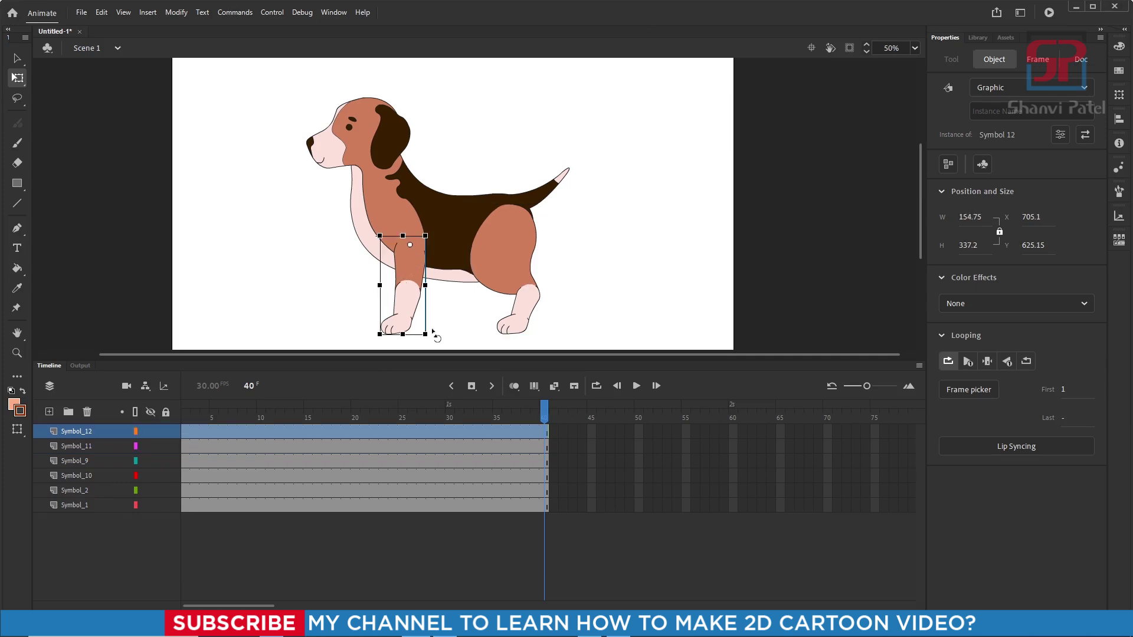
scroll(333, 356, left, 2)
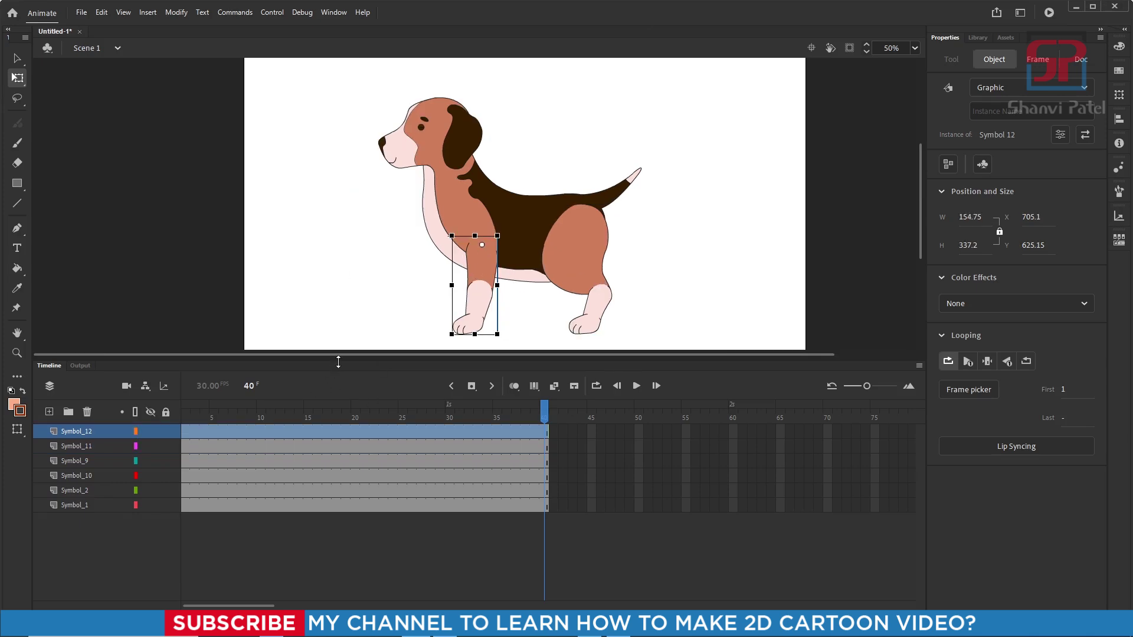
drag(338, 362, 334, 384)
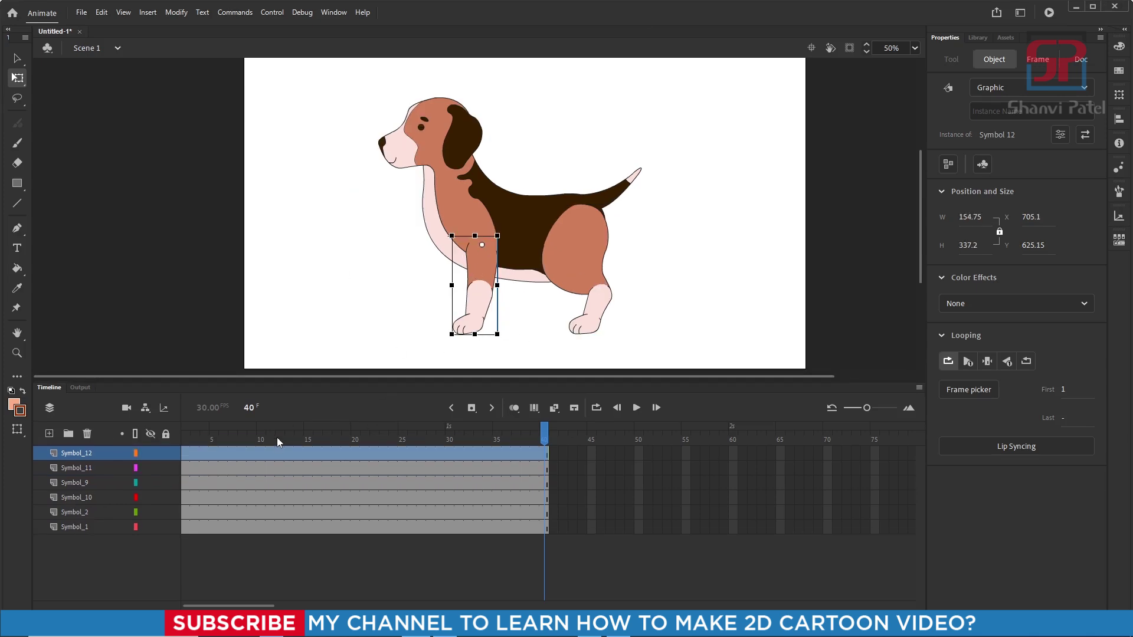
click(86, 527)
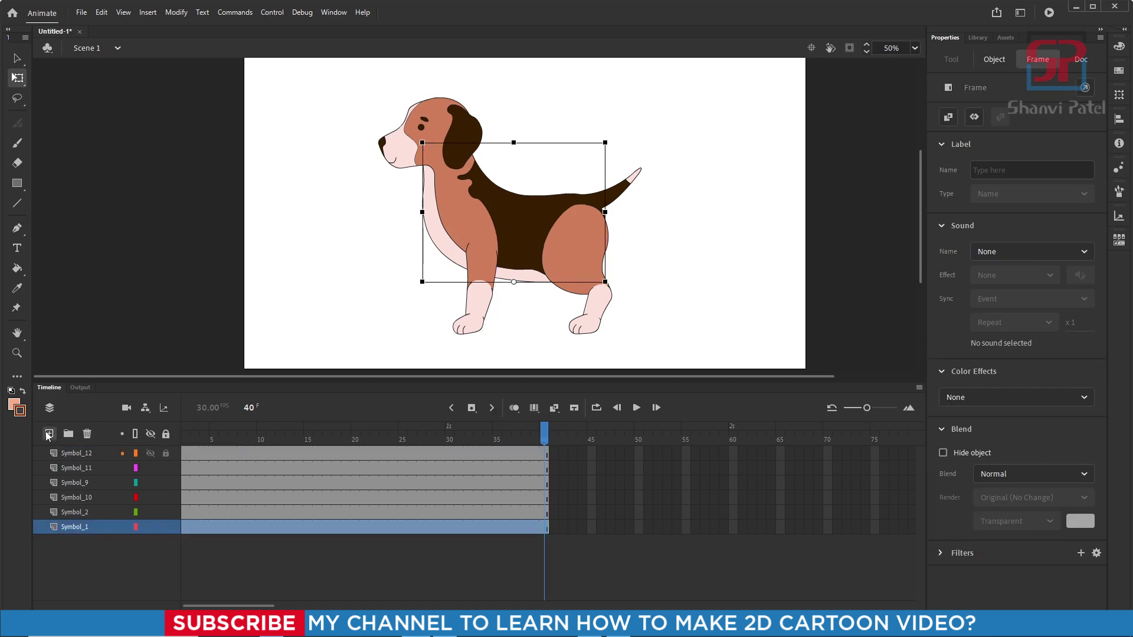
click(49, 435)
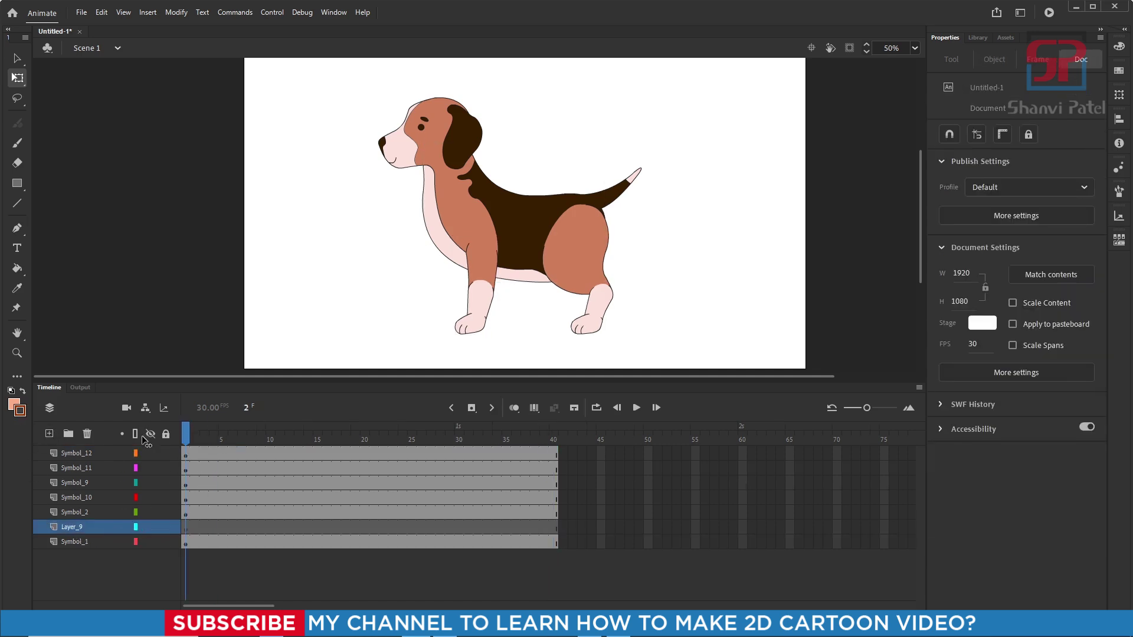
drag(142, 438, 122, 440)
key(ctrl+v)
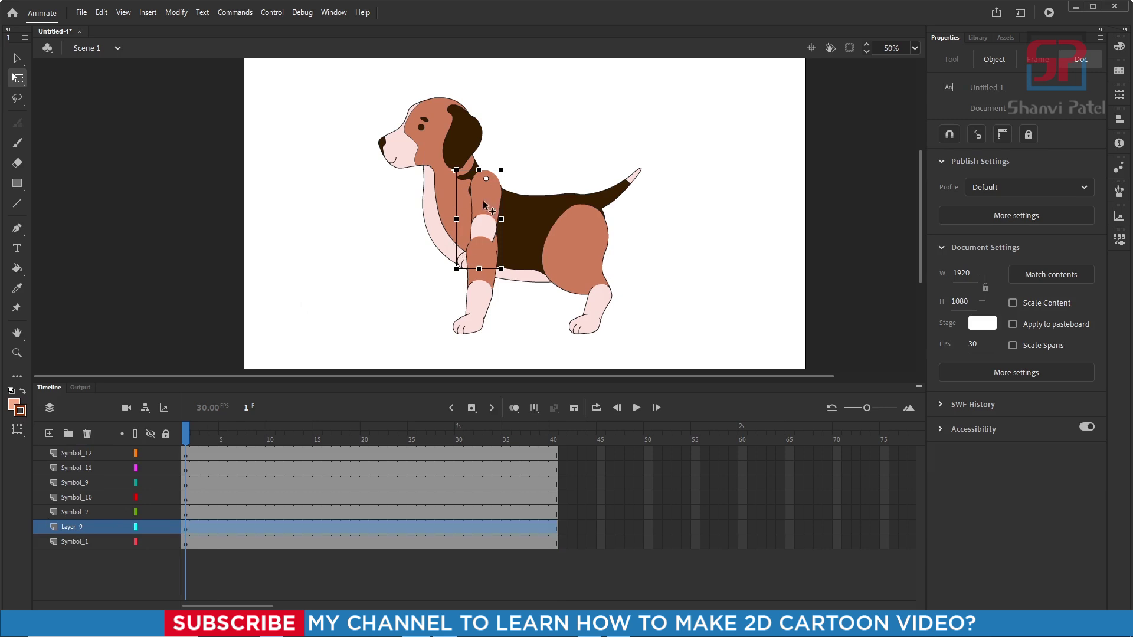
Place the copied front leg slightly ahead of the original at about X 619, Y 590, and move its layer below Symbol_1.
drag(484, 205, 462, 249)
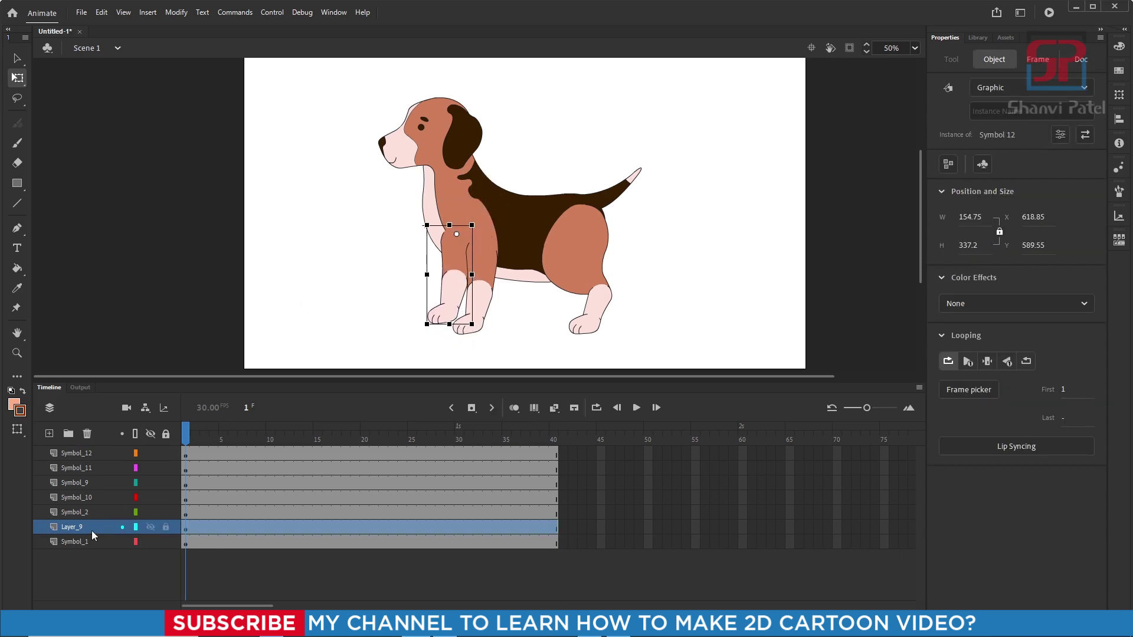
drag(80, 530, 72, 567)
scroll(449, 324, up, 3)
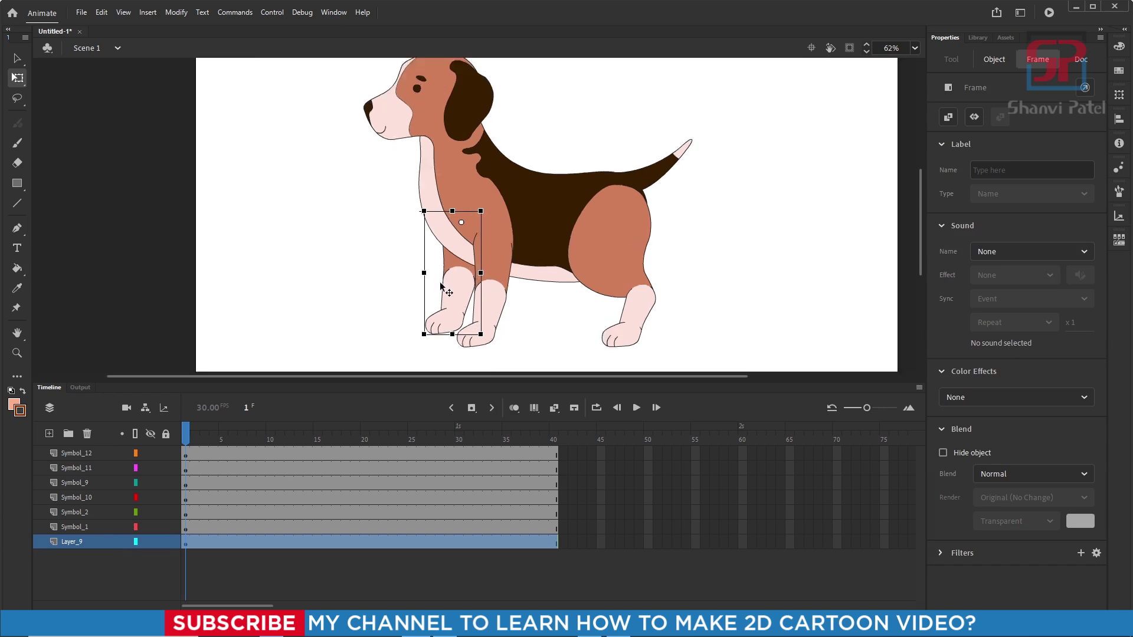
scroll(441, 281, down, 3)
scroll(448, 295, up, 3)
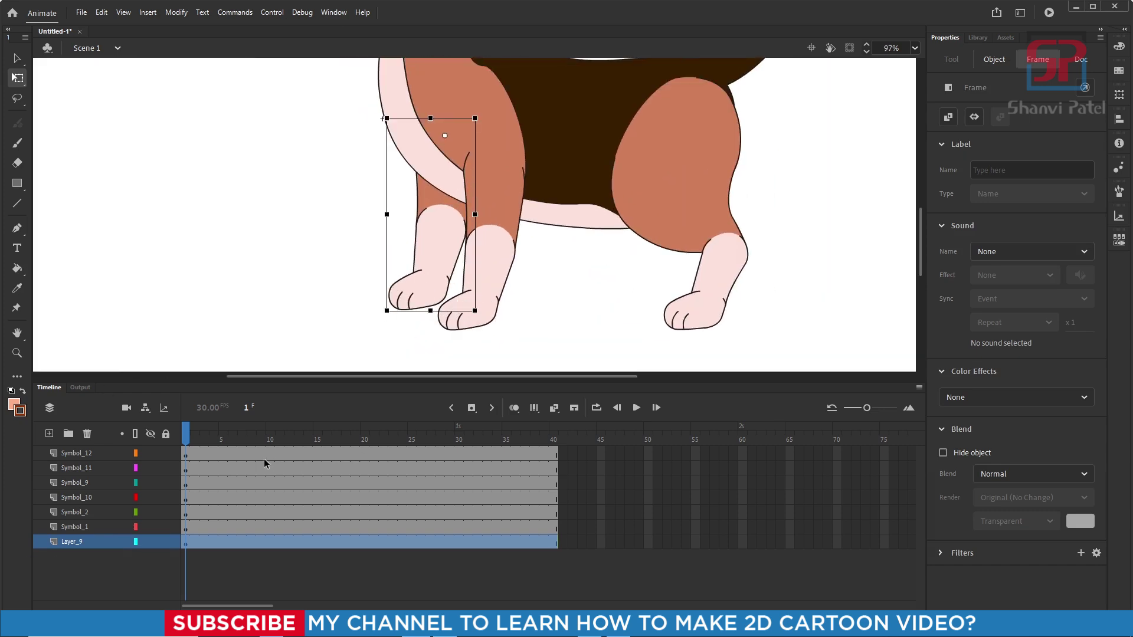
drag(263, 433, 155, 423)
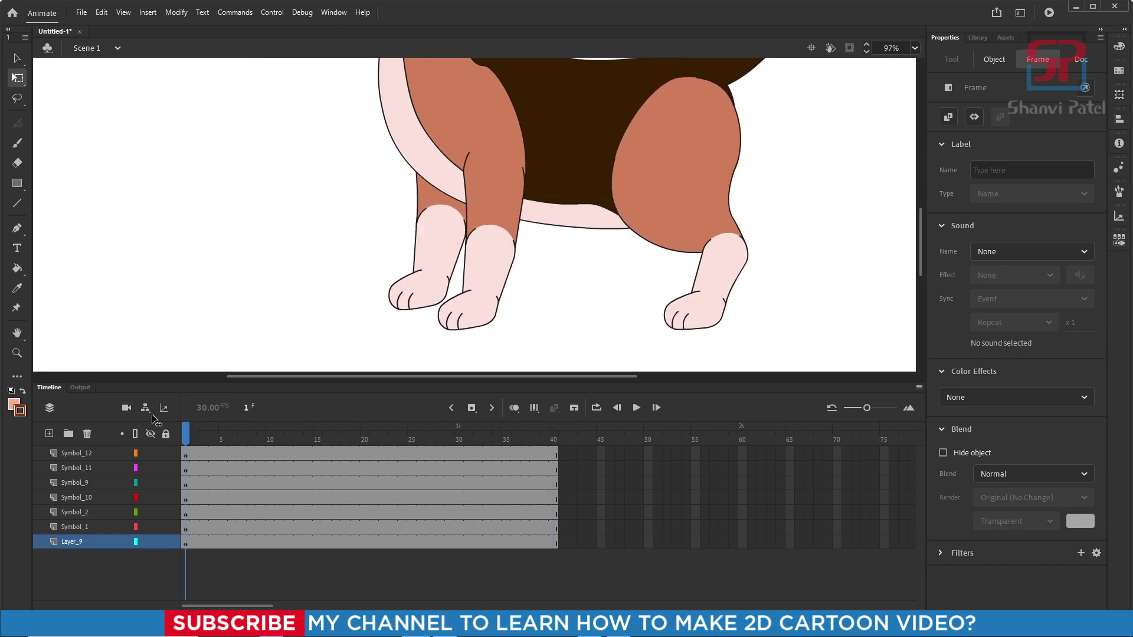
Set the far front leg's looping first frame to 20 and scrub the timeline to check the alternating motion.
click(437, 268)
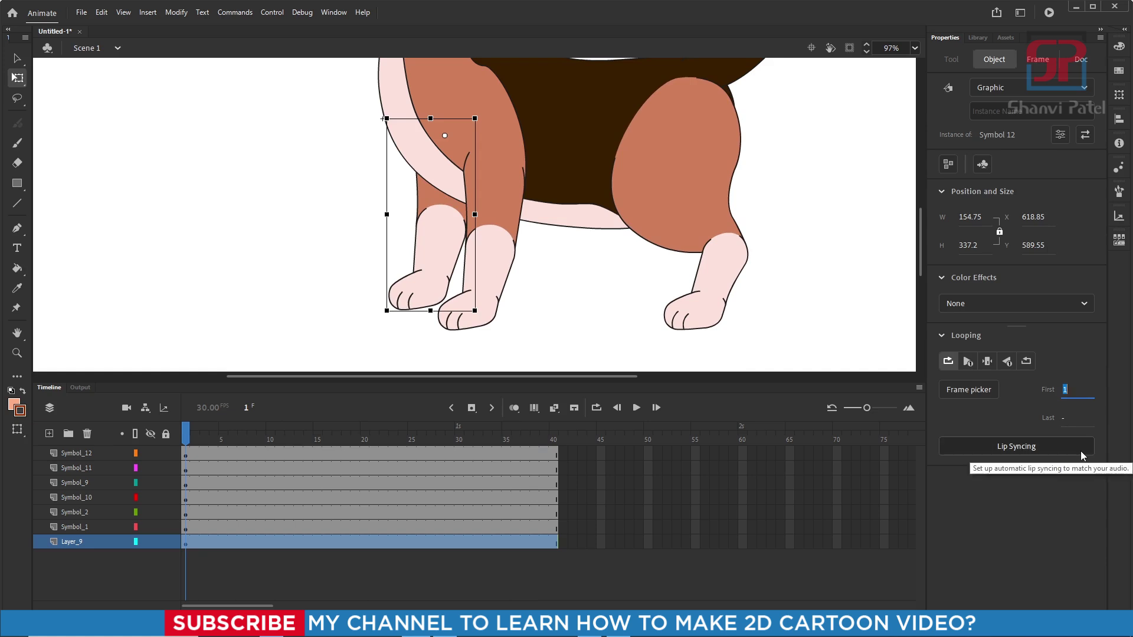
text(20)
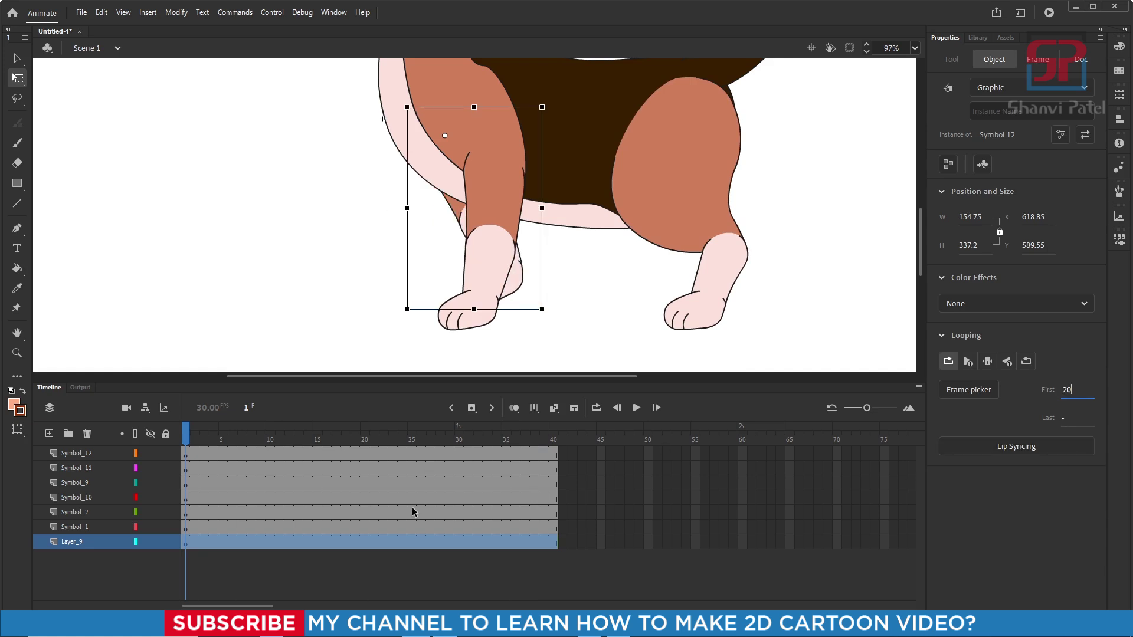
drag(223, 441, 147, 468)
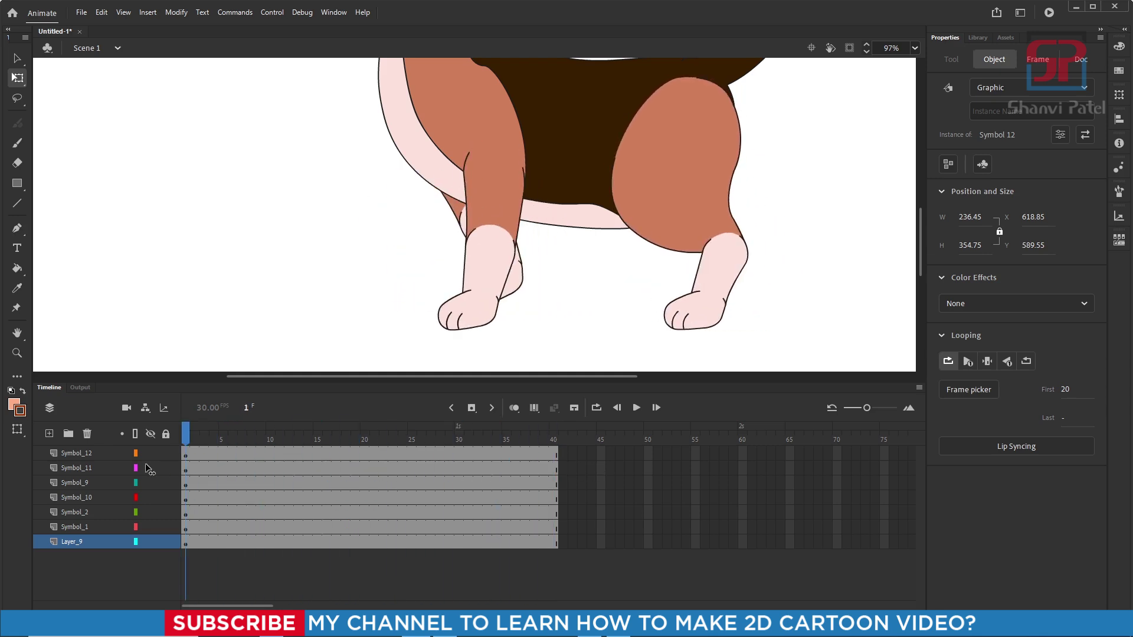
Copy the hind leg symbol and paste it at frame 1 on a new layer between Symbol_1 and the far front leg's layer.
click(308, 436)
click(711, 187)
scroll(640, 272, down, 5)
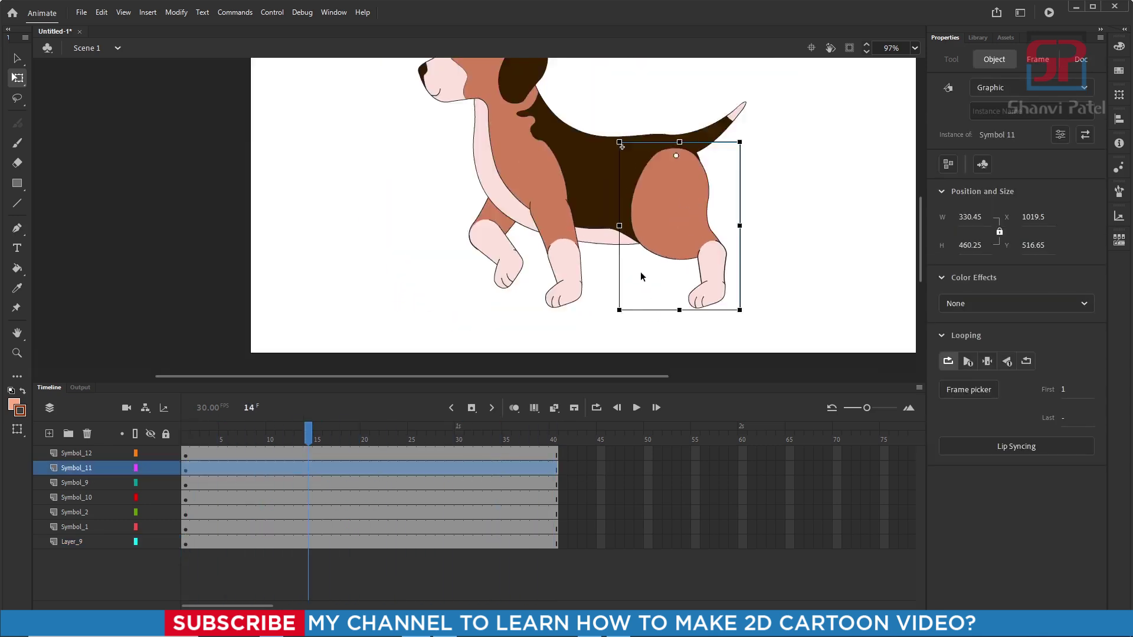
scroll(513, 229, up, 2)
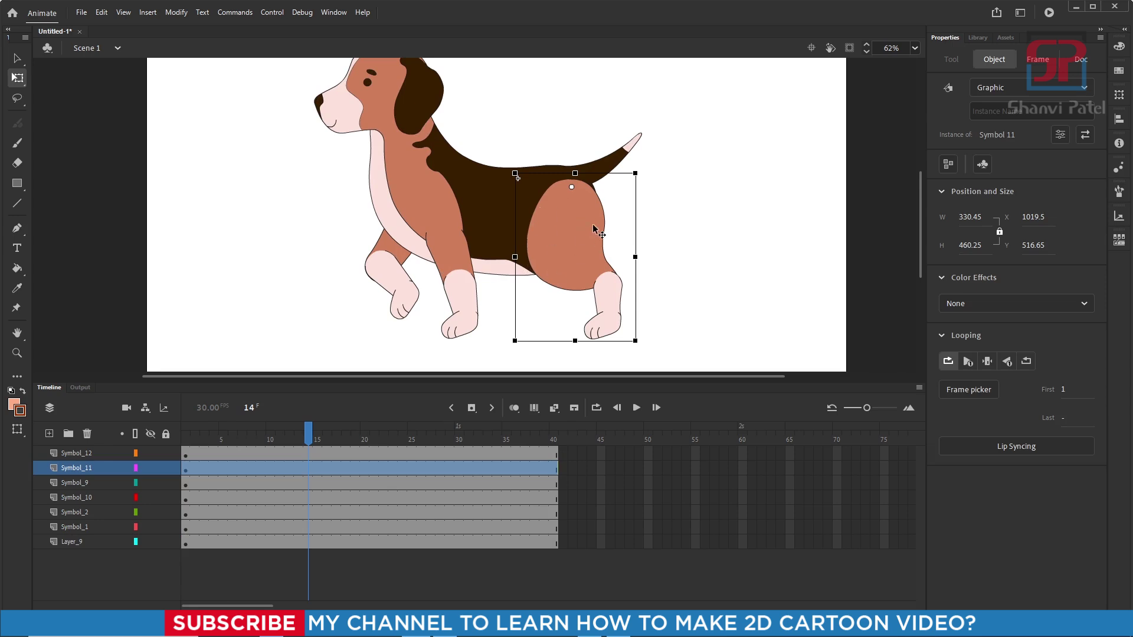
click(83, 527)
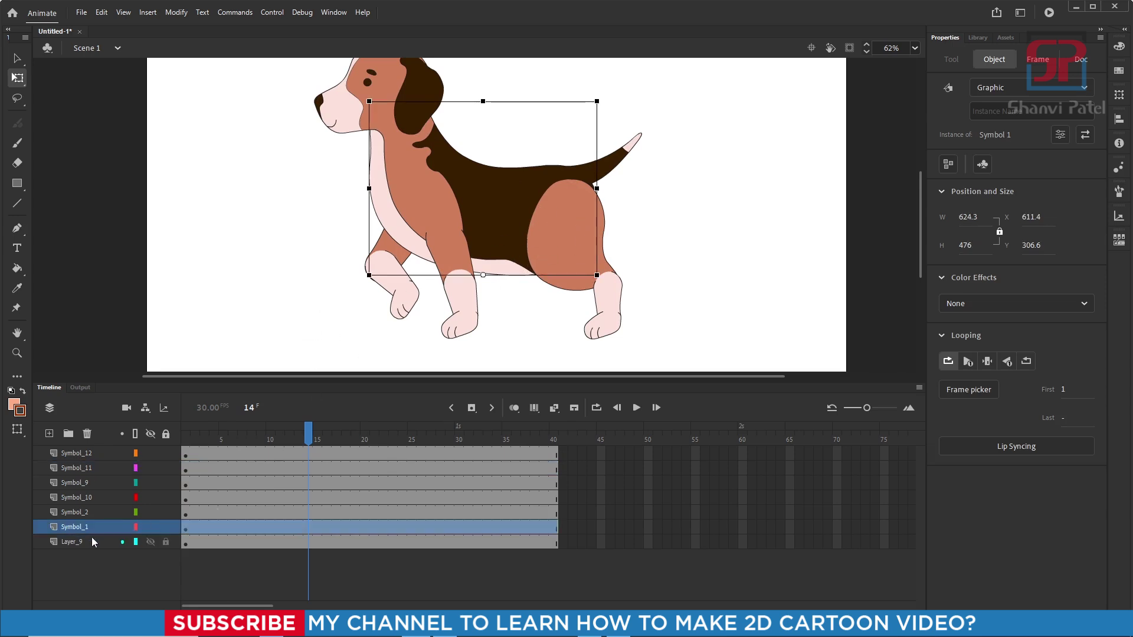
click(74, 543)
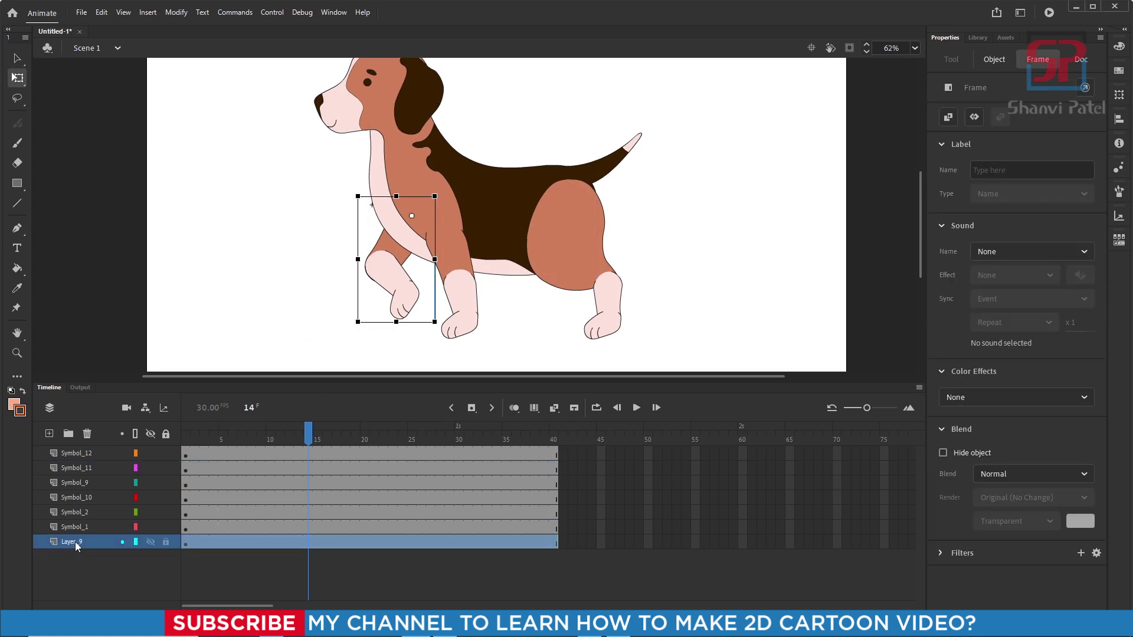
click(49, 434)
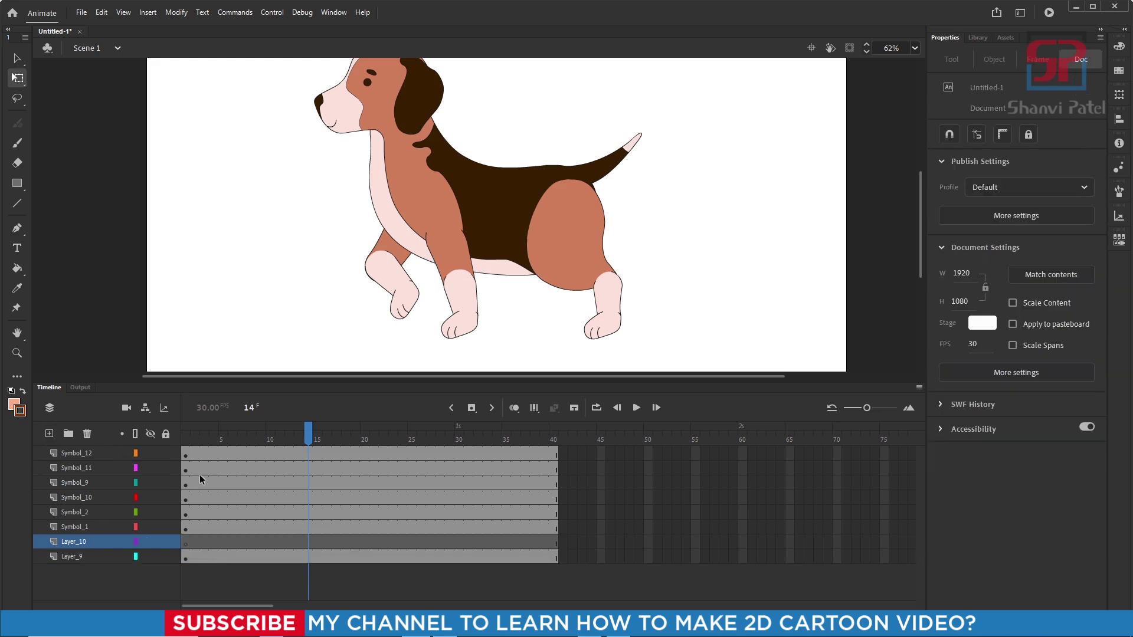
drag(198, 437, 126, 441)
key(ctrl+v)
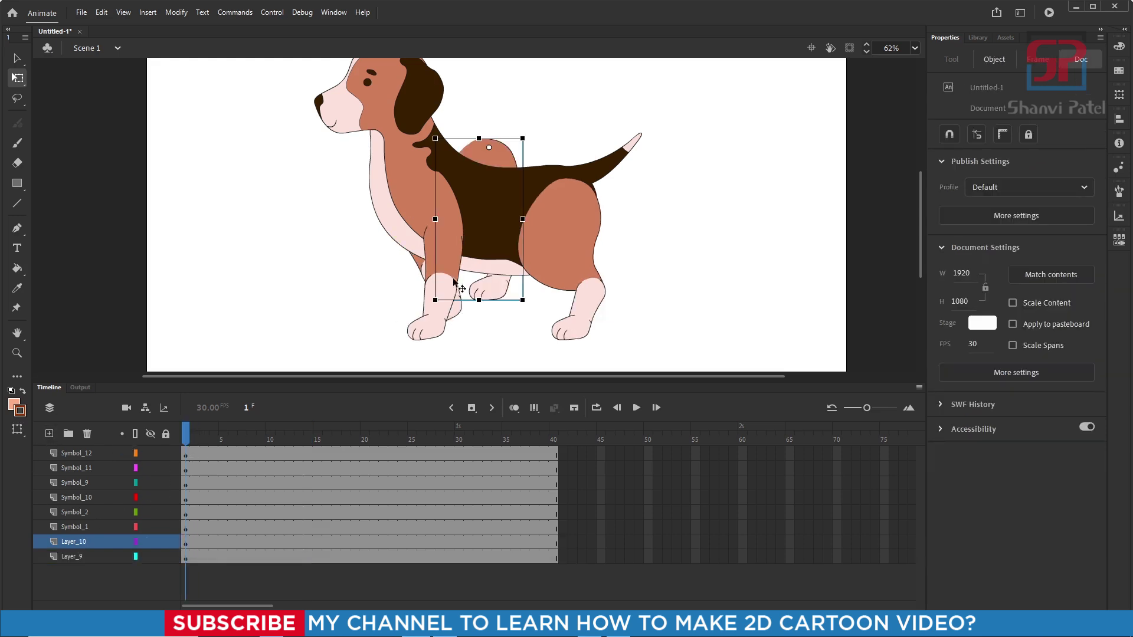
Place the copied hind leg at about X 895, Y 497, set its looping first frame to 20, and scrub through the motion.
drag(498, 287, 538, 317)
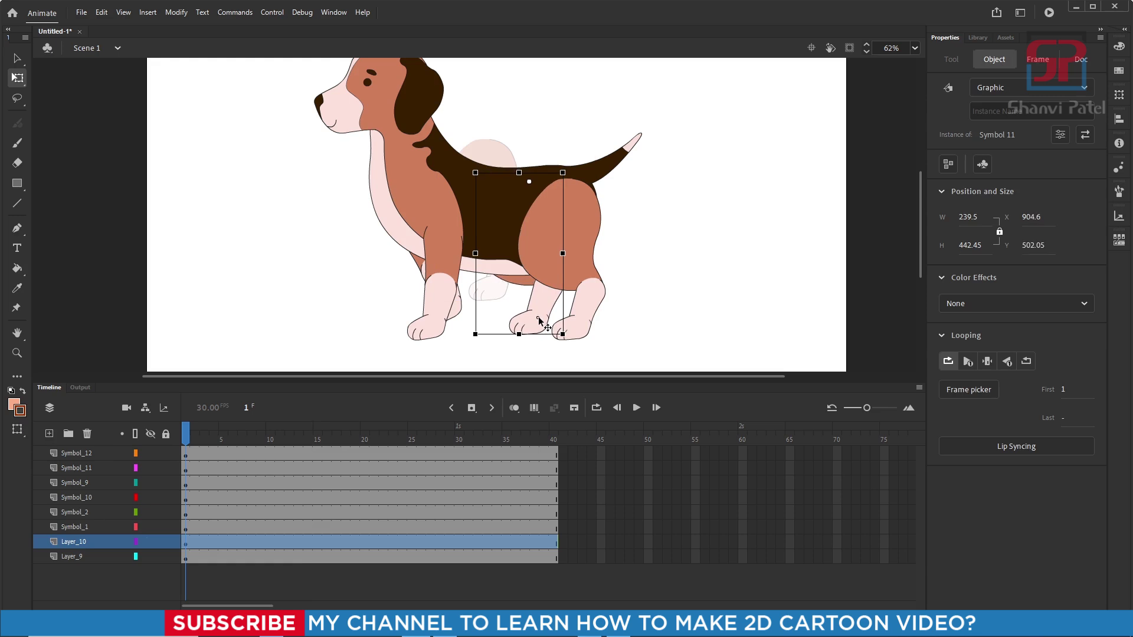
drag(539, 317, 535, 315)
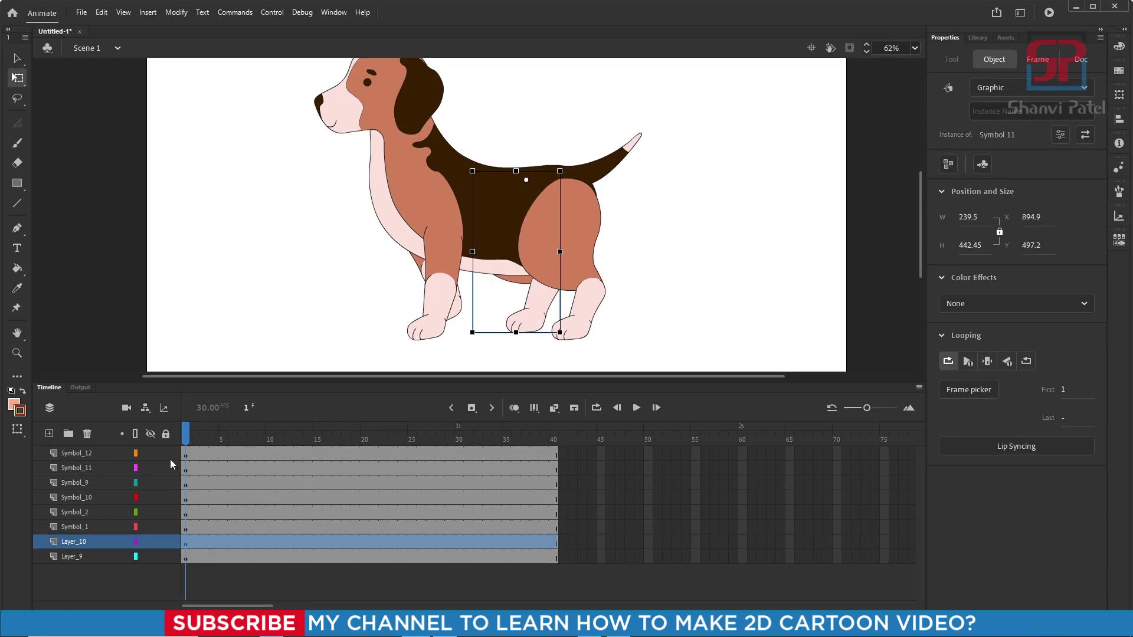
click(1064, 394)
text(20)
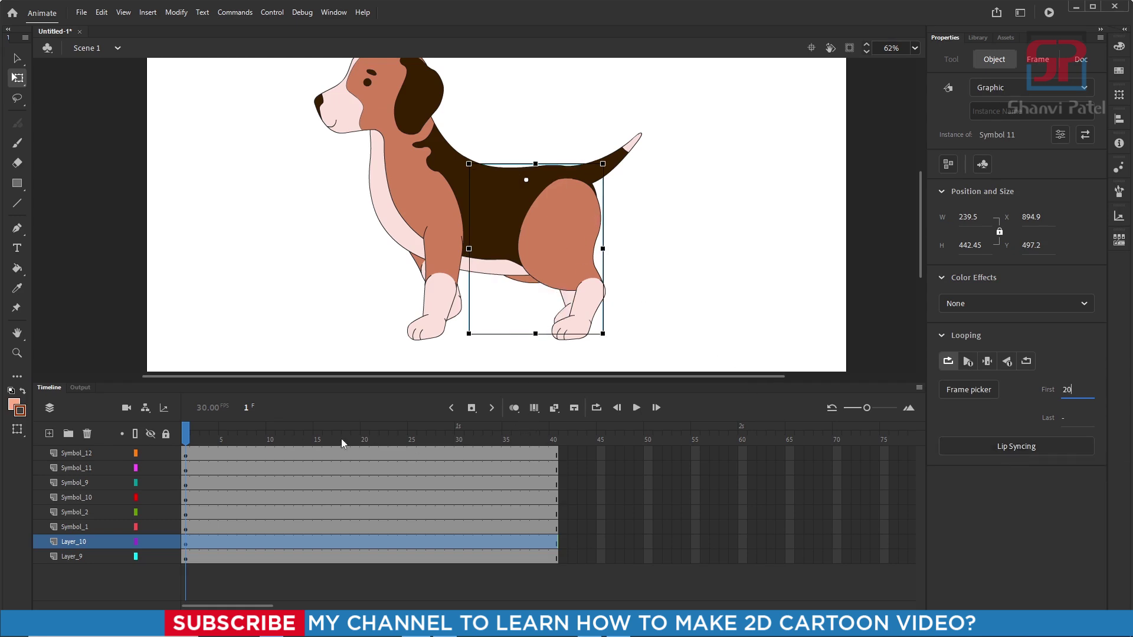
drag(242, 441, 101, 447)
drag(211, 448, 270, 449)
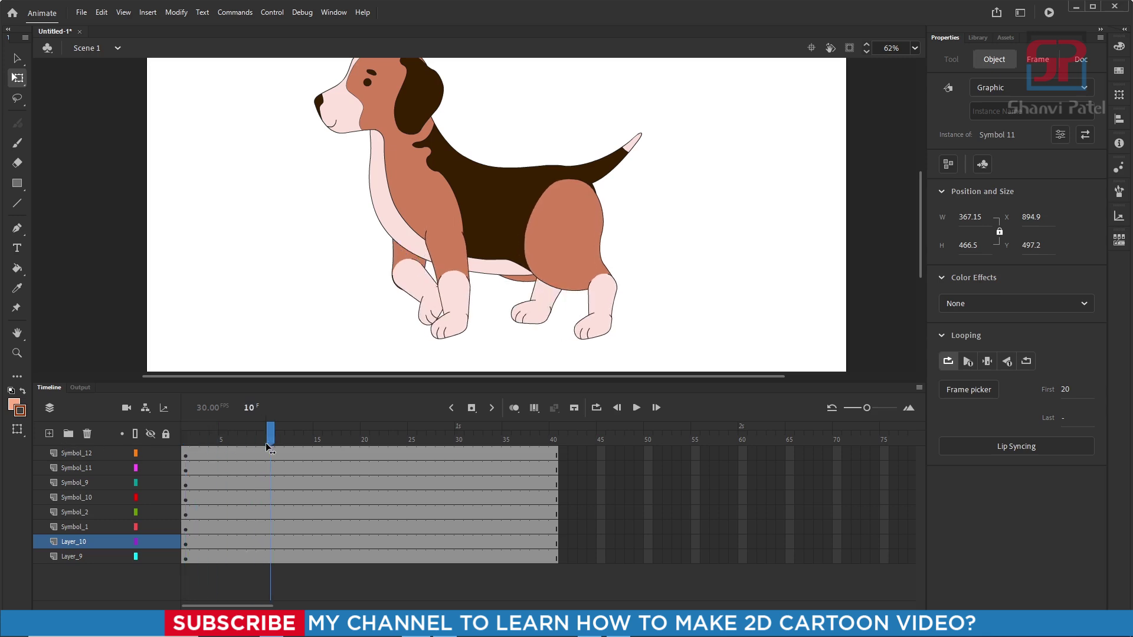
Shift the far hind leg back behind the near one to about X 961, Y 490, fine-tune its position and scrub to check.
click(471, 309)
scroll(501, 275, up, 4)
click(534, 284)
click(537, 300)
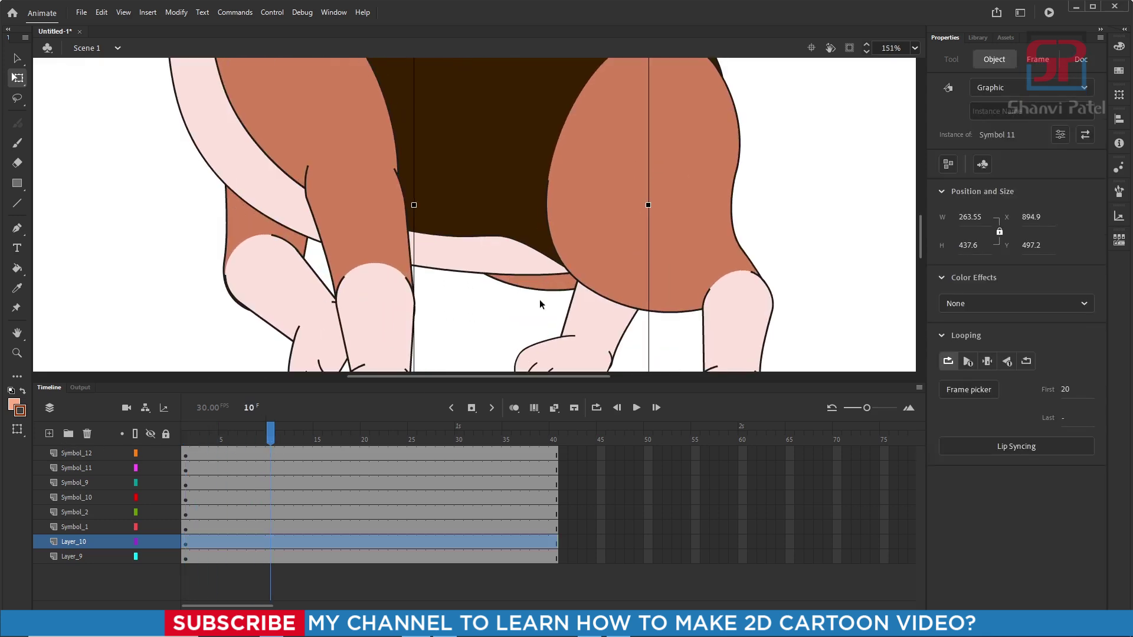
scroll(553, 295, down, 2)
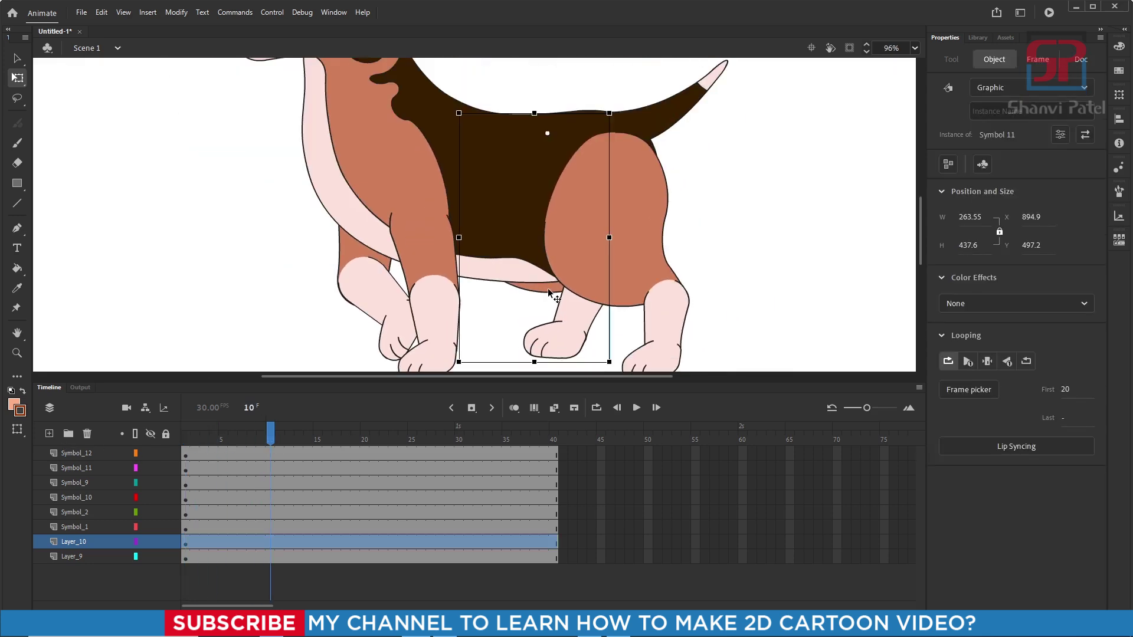
drag(548, 288, 586, 288)
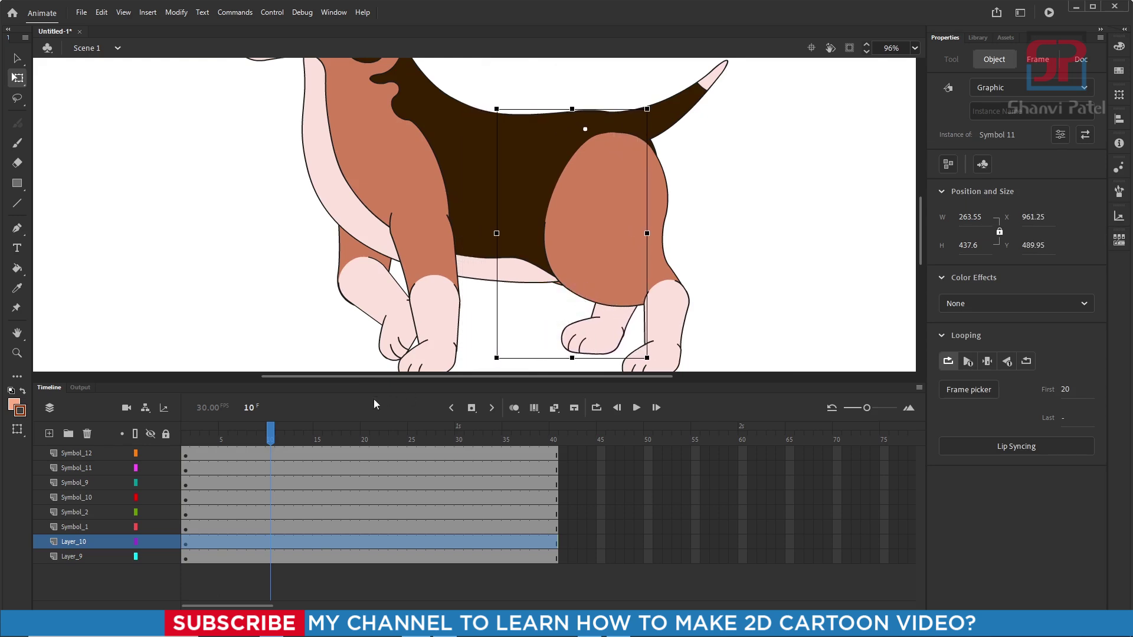
drag(214, 439, 6, 440)
click(689, 267)
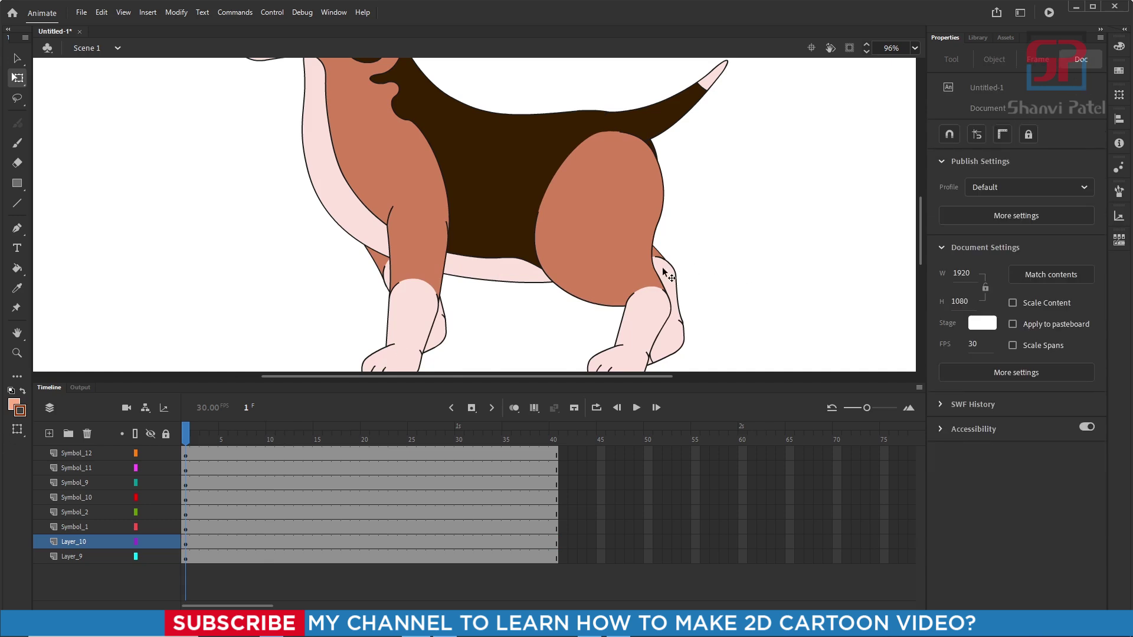
click(664, 270)
drag(672, 266, 671, 268)
drag(199, 440, 4, 483)
scroll(422, 285, down, 5)
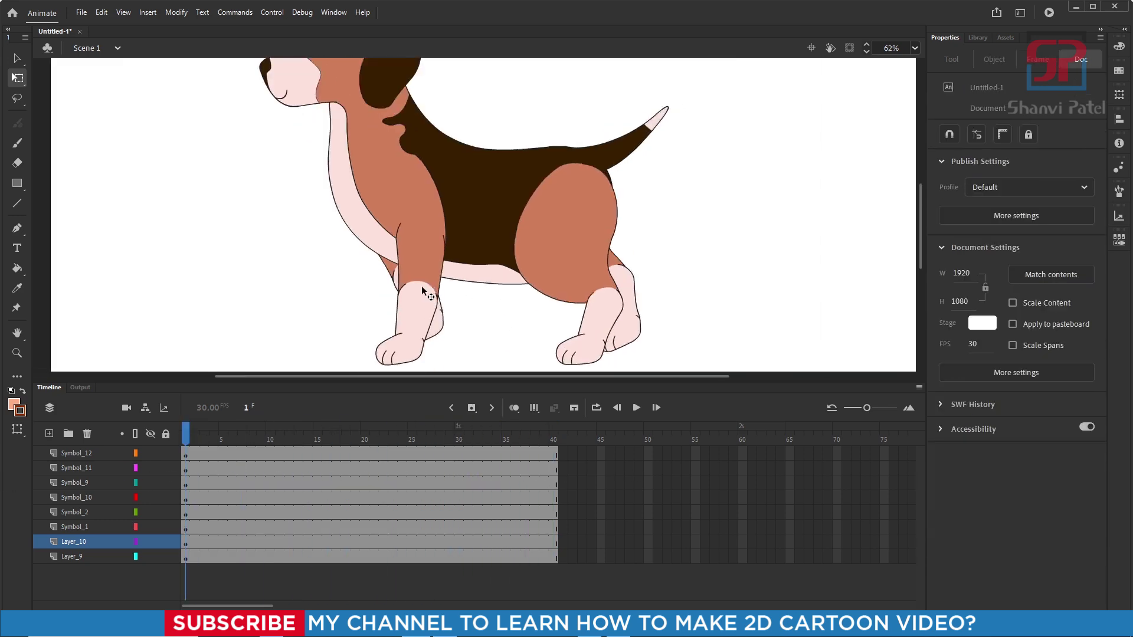
Test the movie to check the walk cycle with all four legs, and close the preview.
key(ctrl+Return)
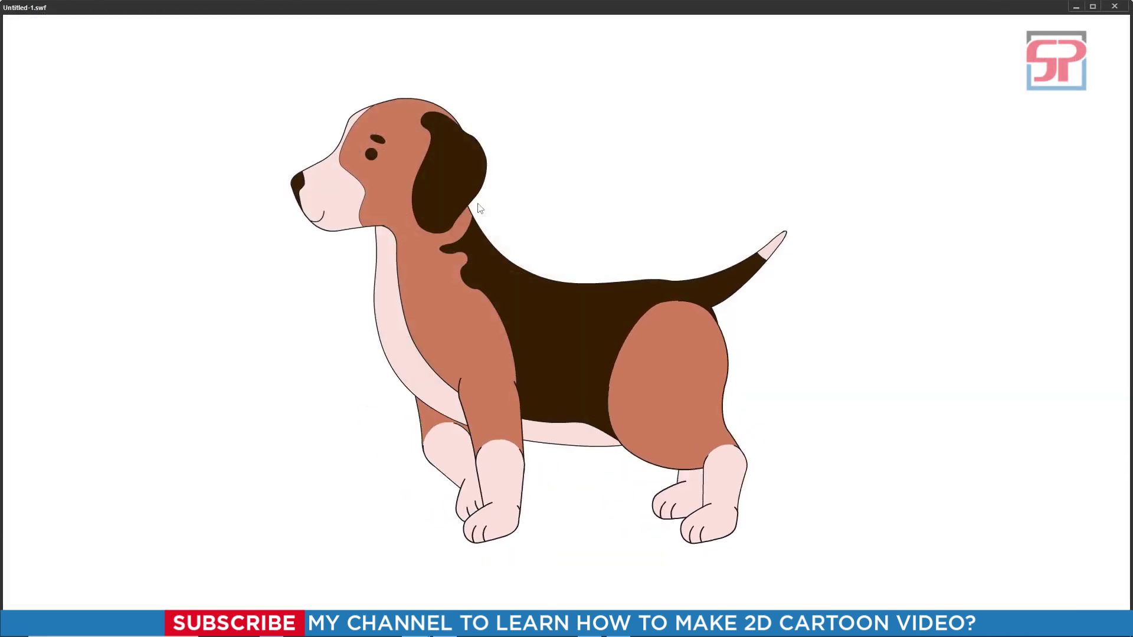
click(1114, 6)
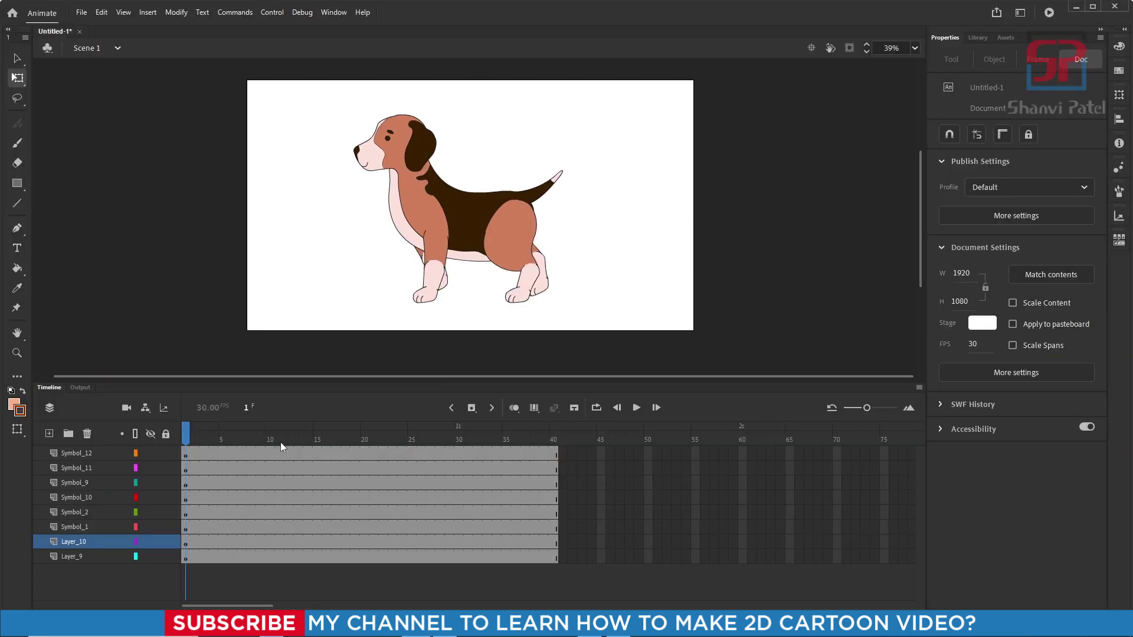
click(422, 149)
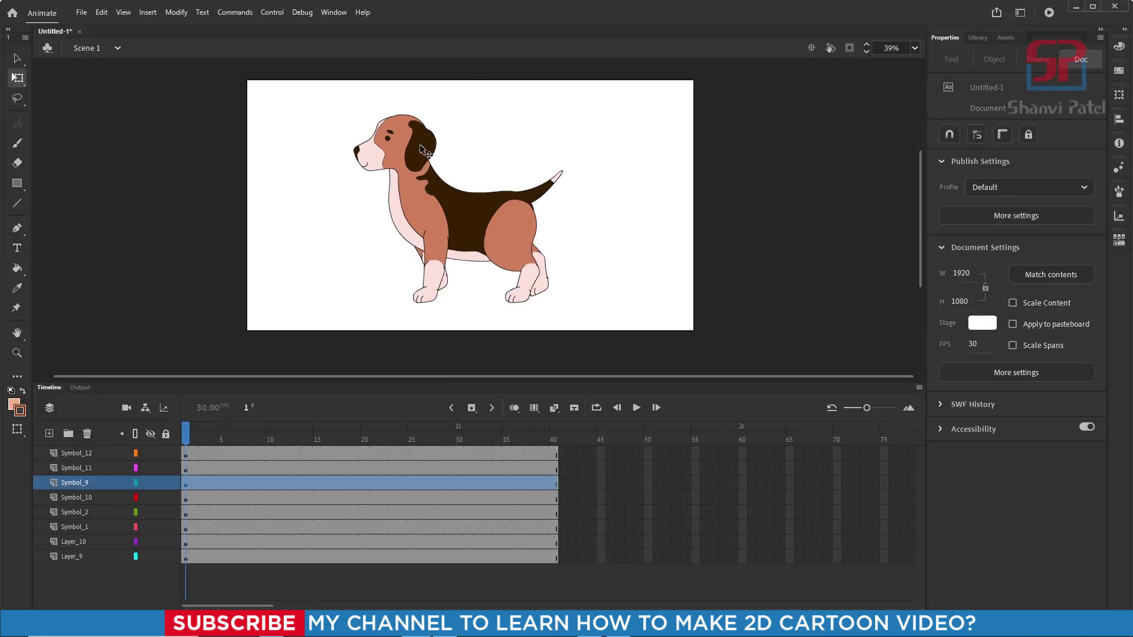
scroll(417, 151, up, 3)
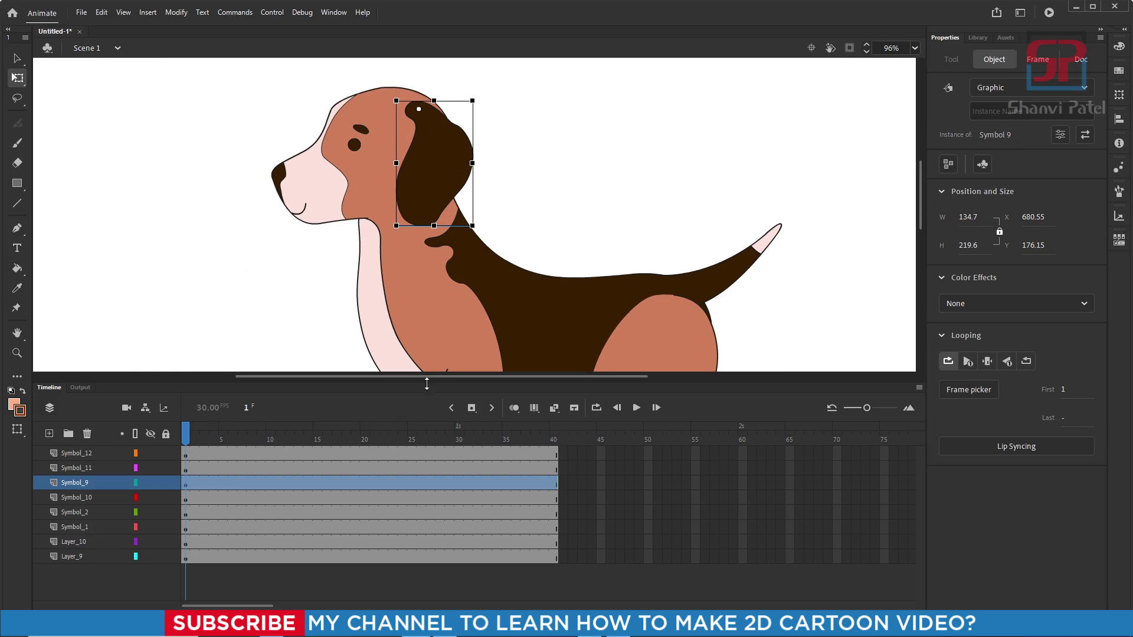
scroll(445, 240, down, 3)
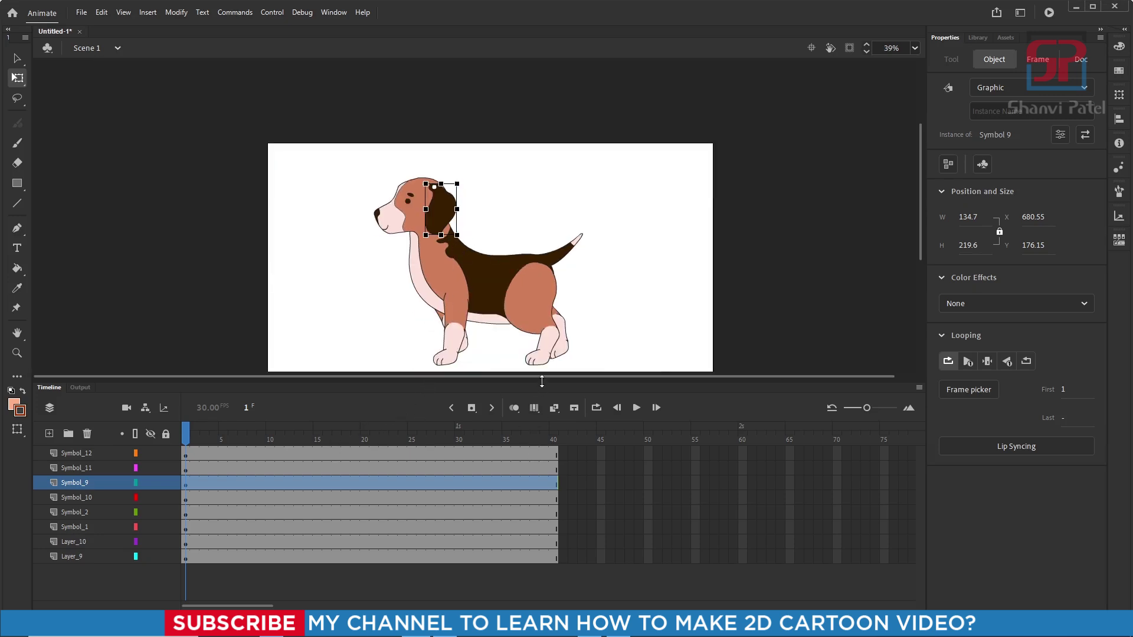
Insert keyframes at frame 40 on all layers, from Symbol_12 down to Layer_9.
drag(541, 382, 541, 346)
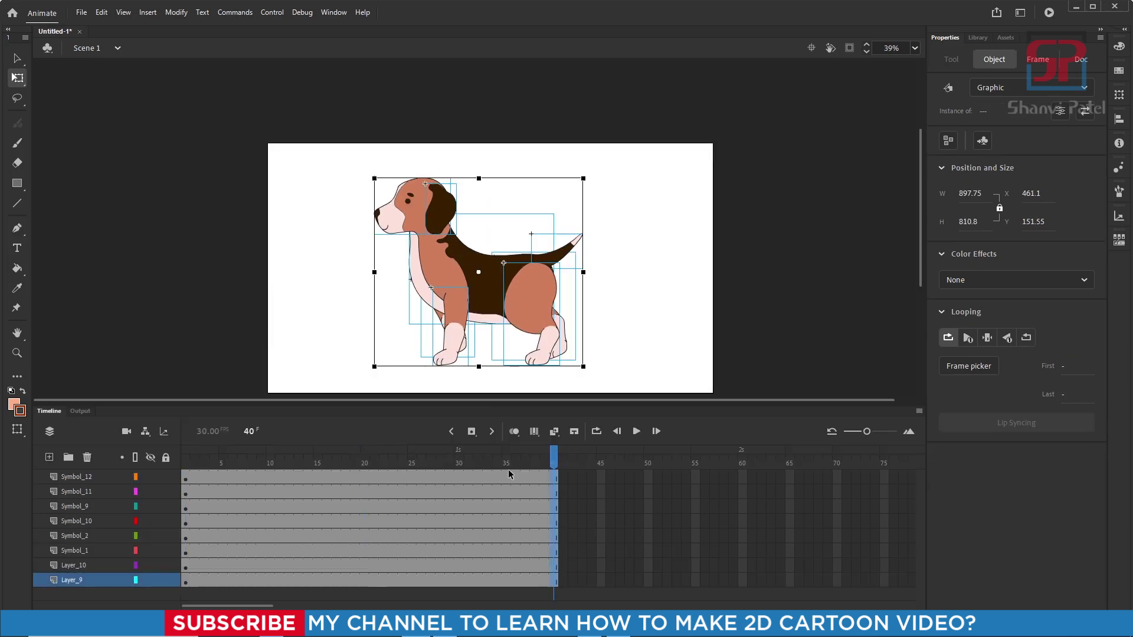
click(545, 449)
drag(523, 458, 164, 478)
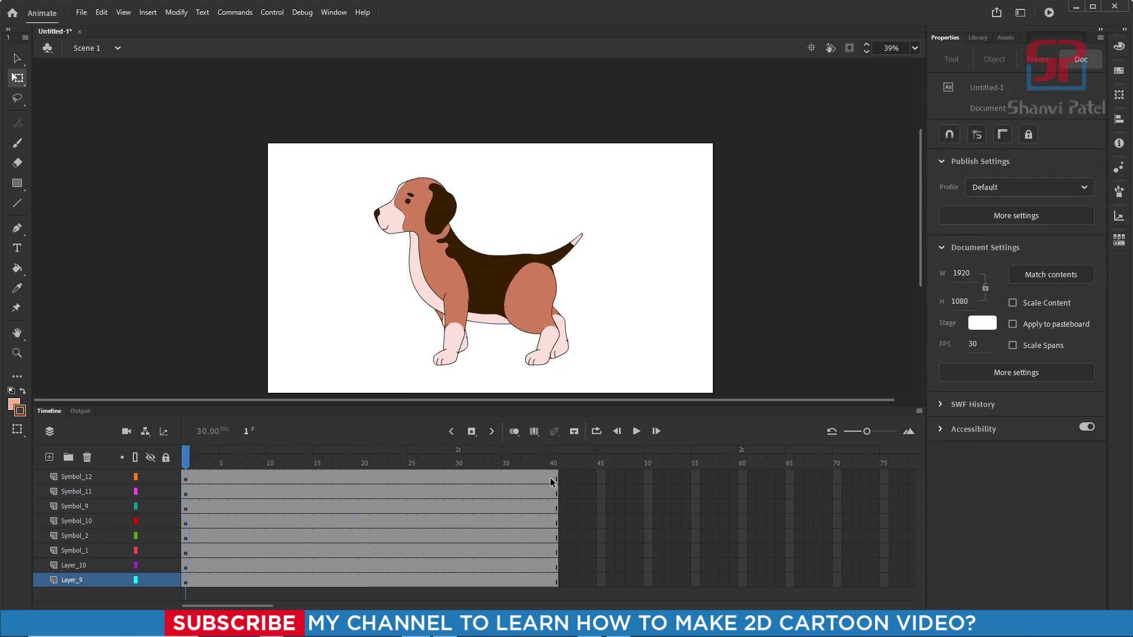
drag(551, 476, 554, 528)
drag(551, 579, 550, 579)
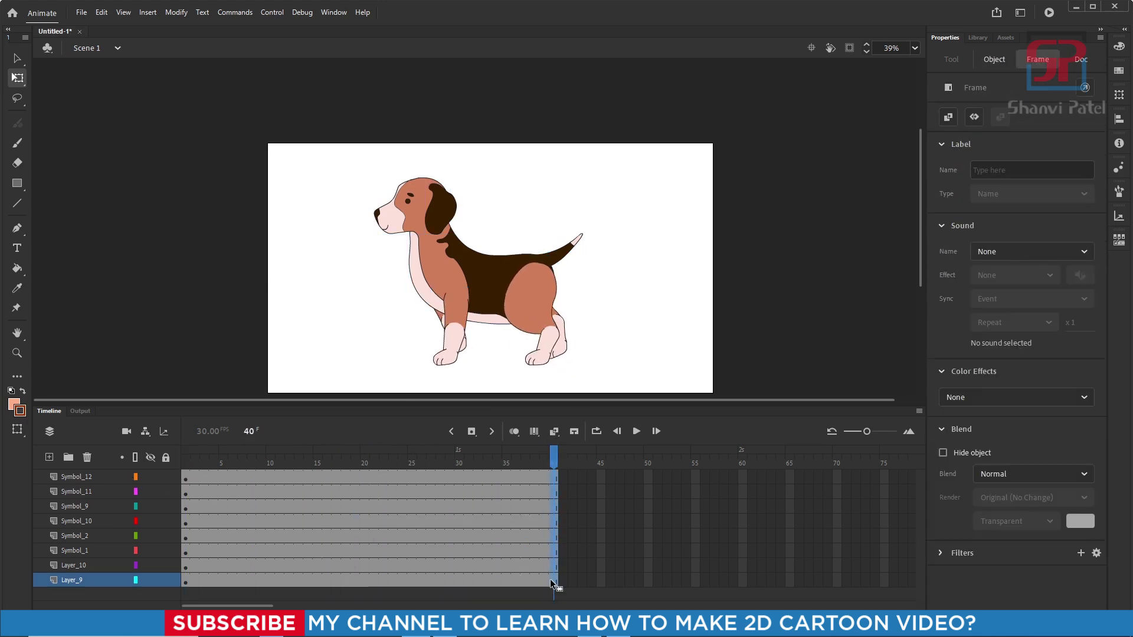
key(F6)
Insert keyframes at frame 10 on all layers and lower the whole dog slightly to about Y 164.
drag(549, 455, 311, 500)
drag(404, 503, 270, 512)
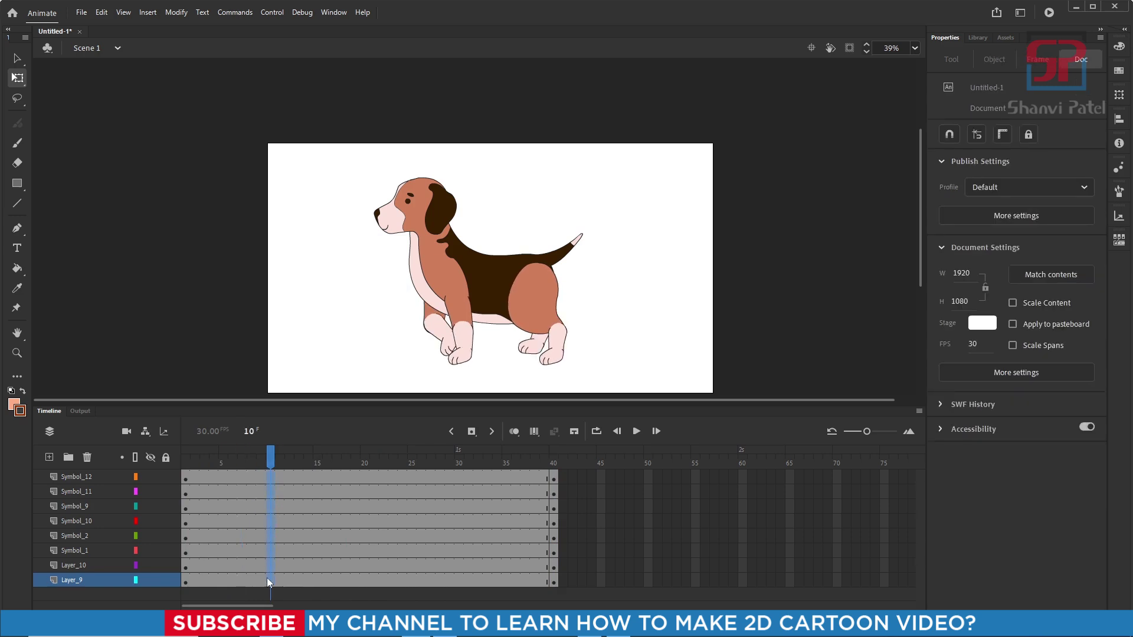
key(F6)
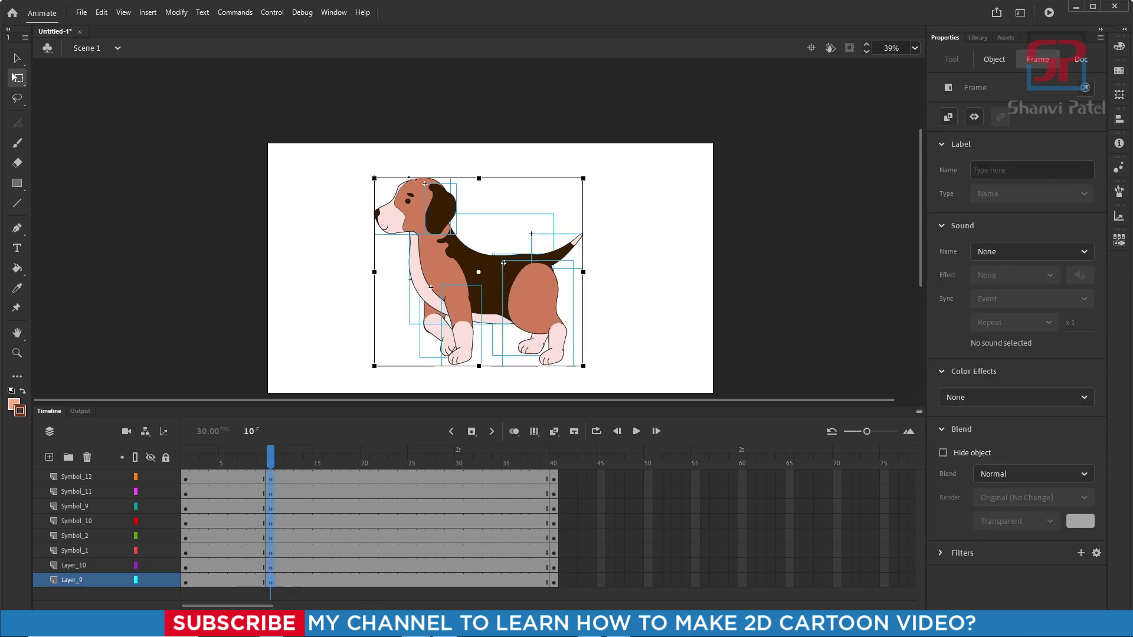
drag(484, 298, 590, 385)
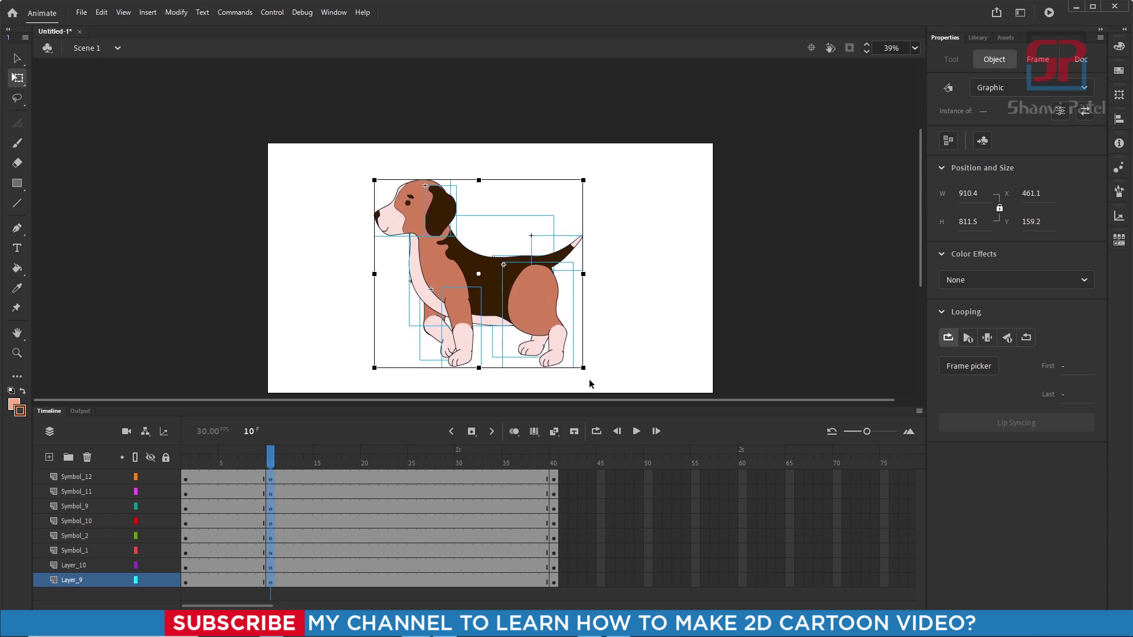
key(Down)
key(Down)
key(Down)
key(Down)
key(Down)
key(Down)
key(Down)
key(Down)
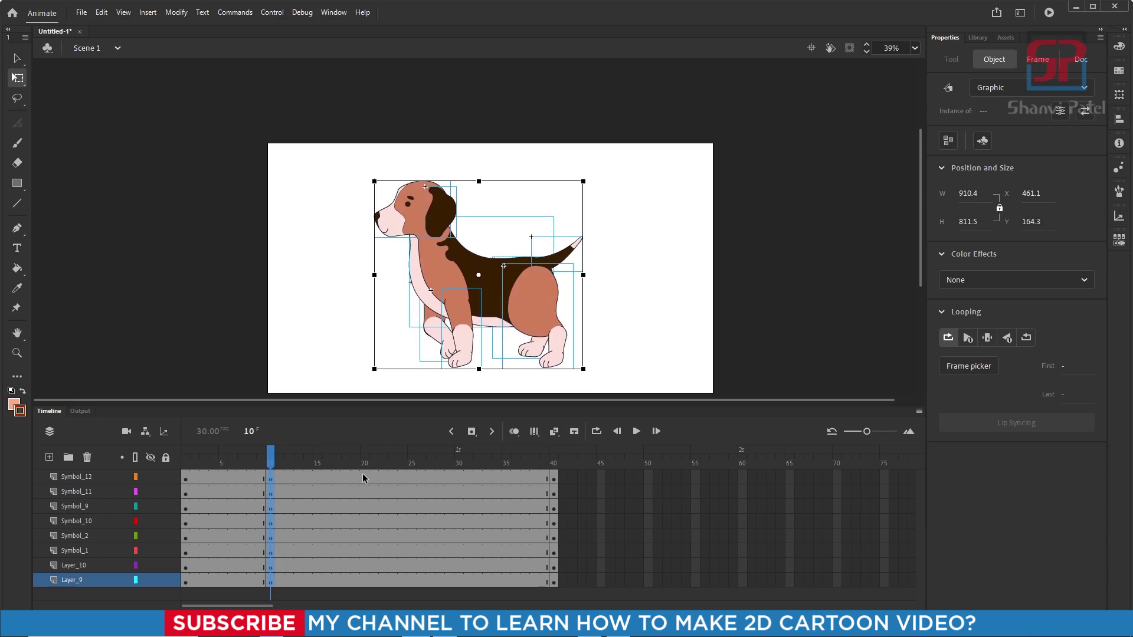
Insert keyframes on all layers at frame 30 and at frame 20.
click(366, 477)
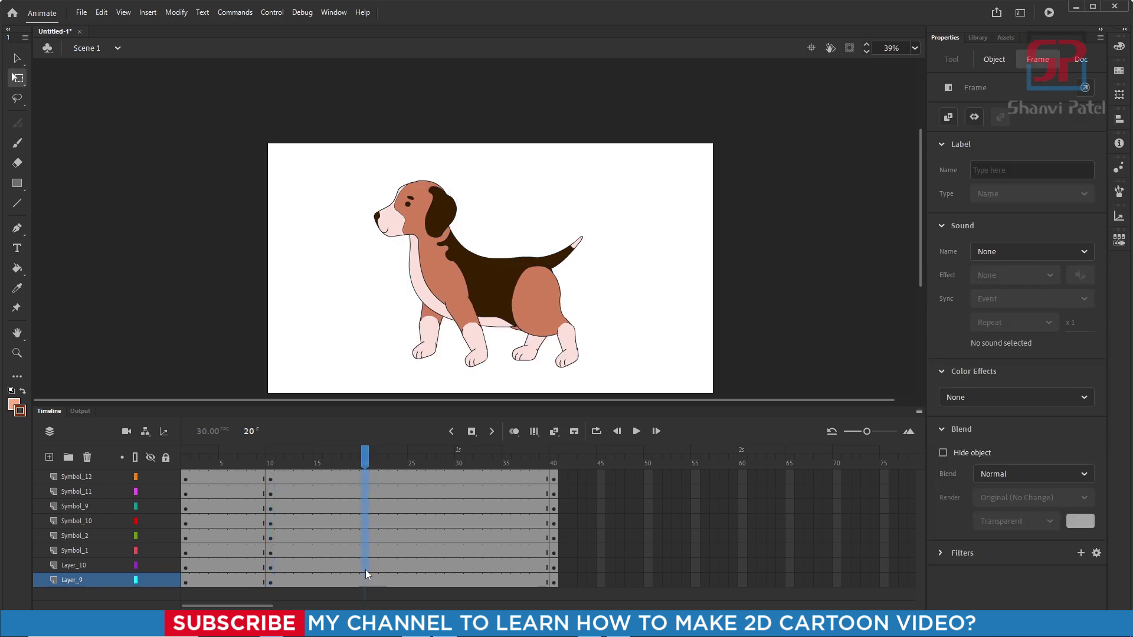
drag(366, 477, 283, 479)
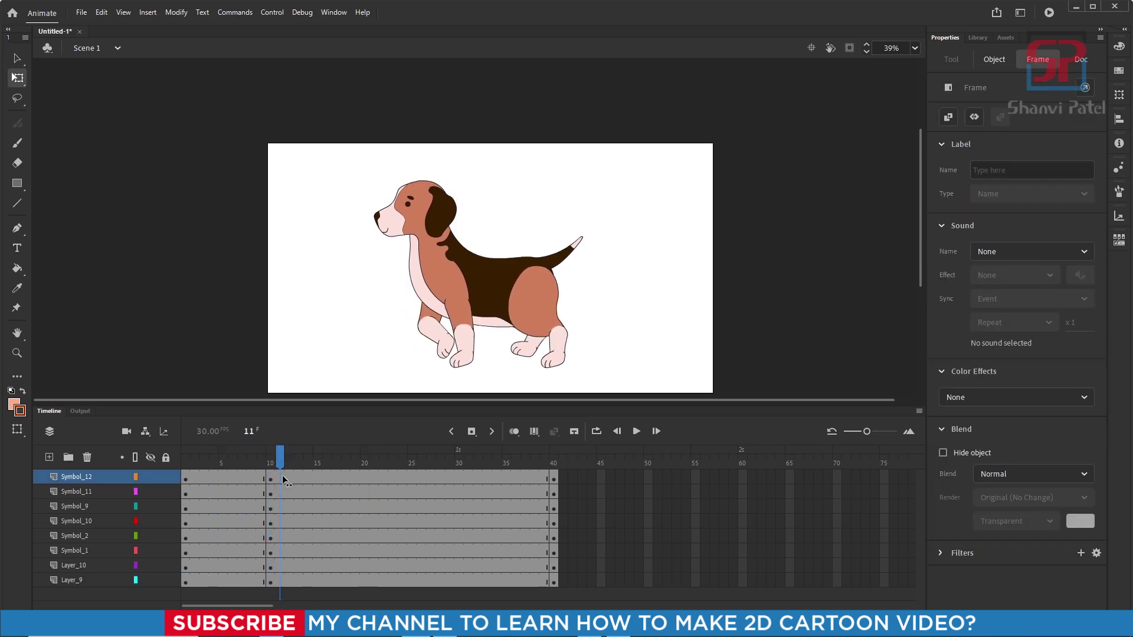
click(460, 477)
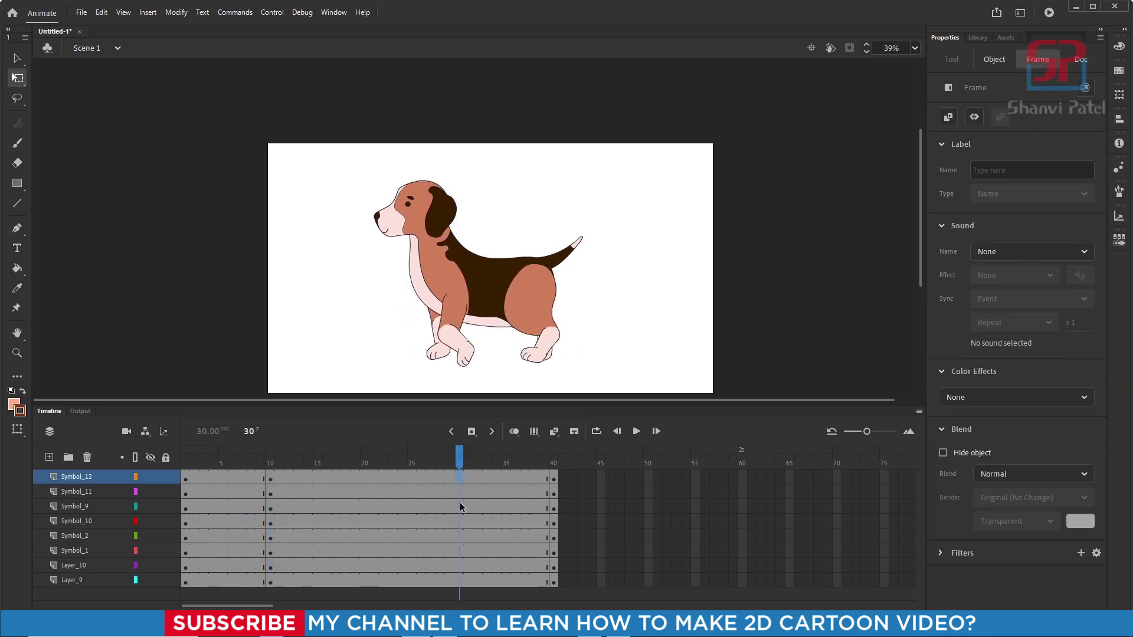
shift+click(460, 582)
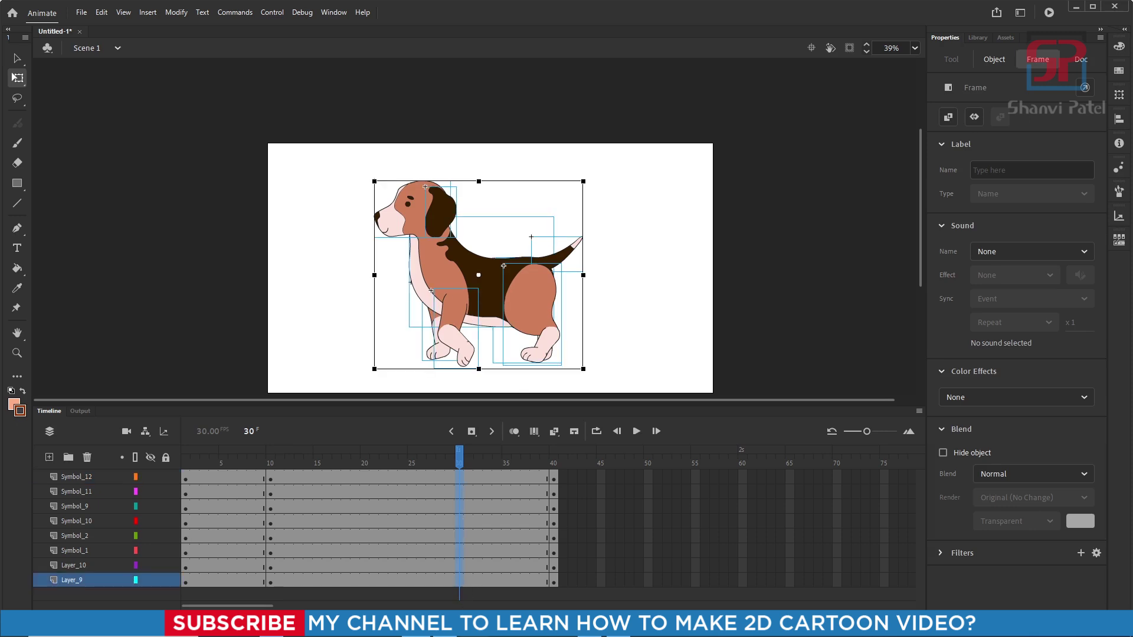
click(367, 582)
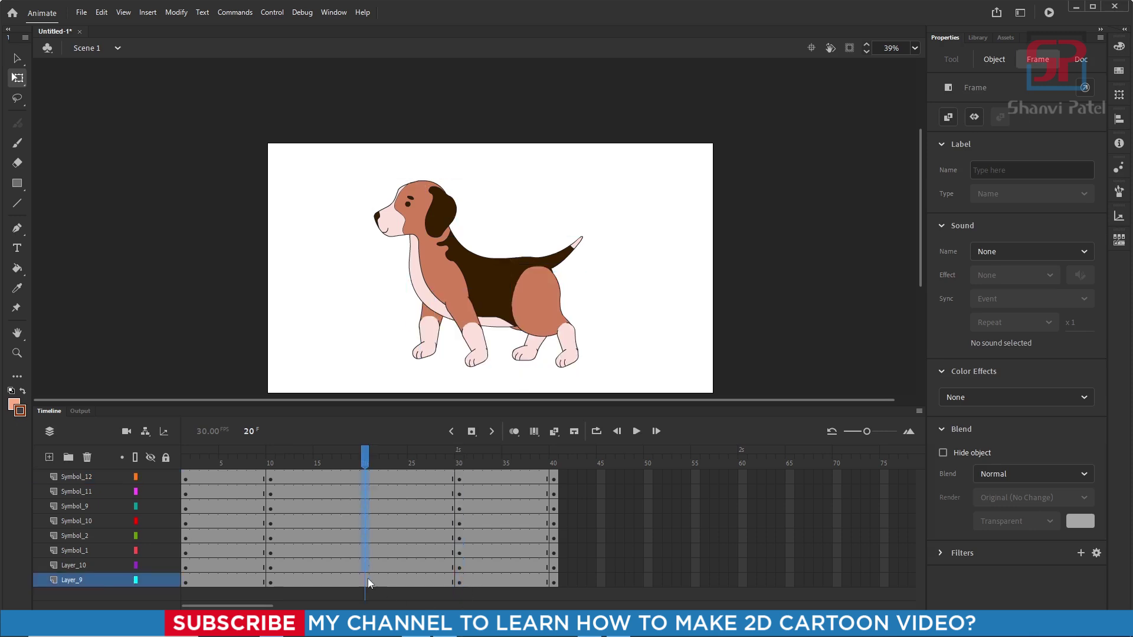
key(F6)
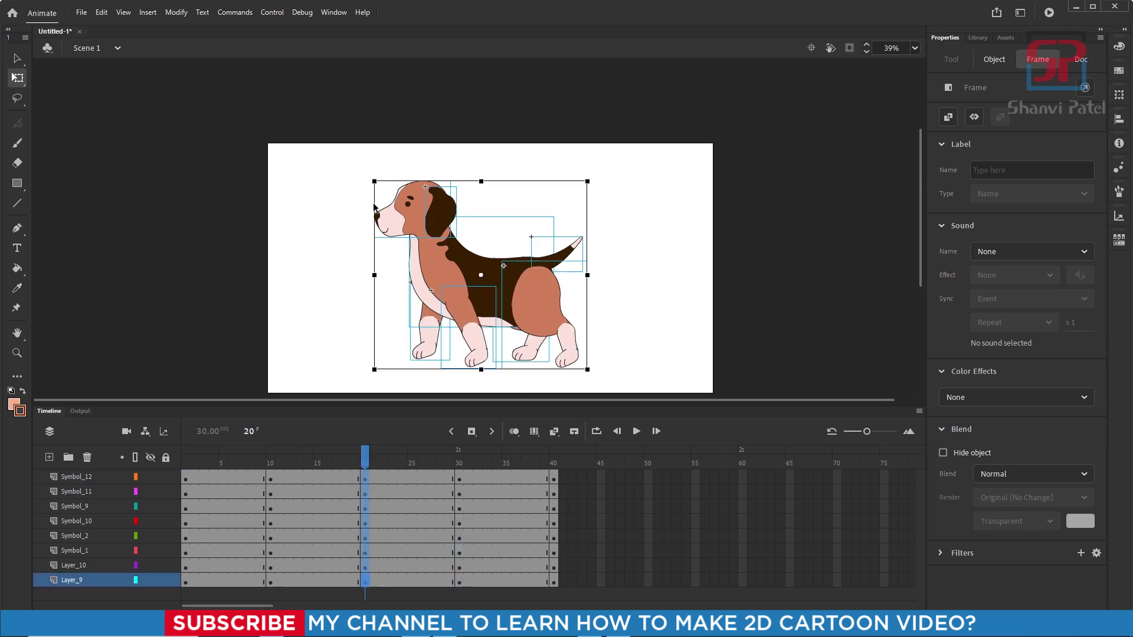
Raise the whole dog at frame 20 to about Y 144 and play the timeline to check the bounce.
drag(337, 155, 613, 394)
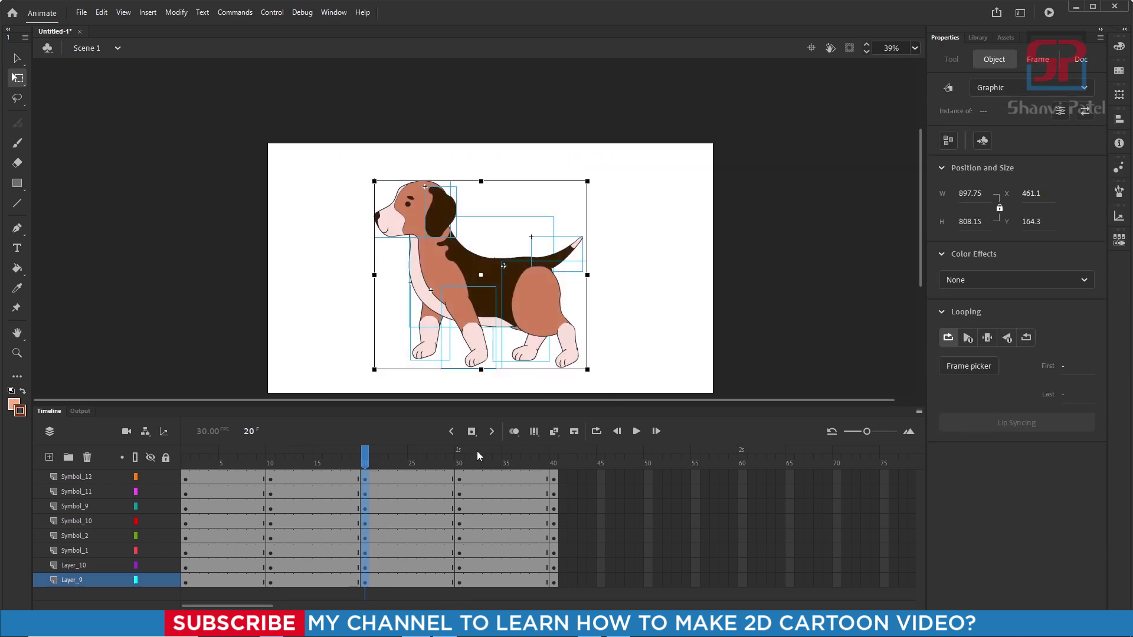
key(Up)
key(Up)
key(Up)
key(Up)
key(Up)
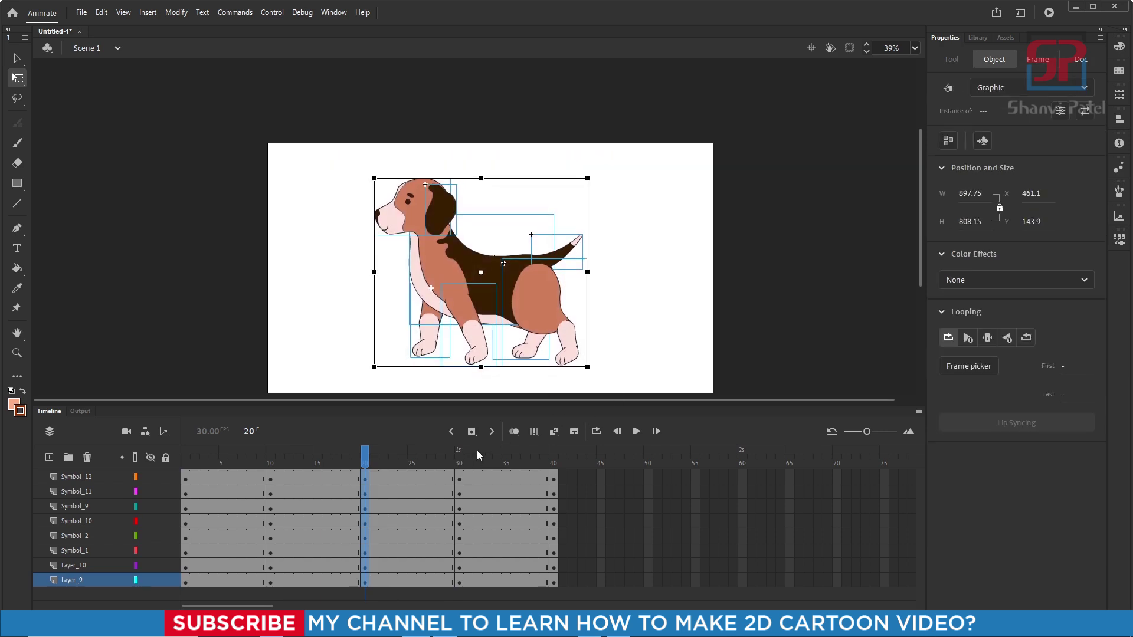
key(Return)
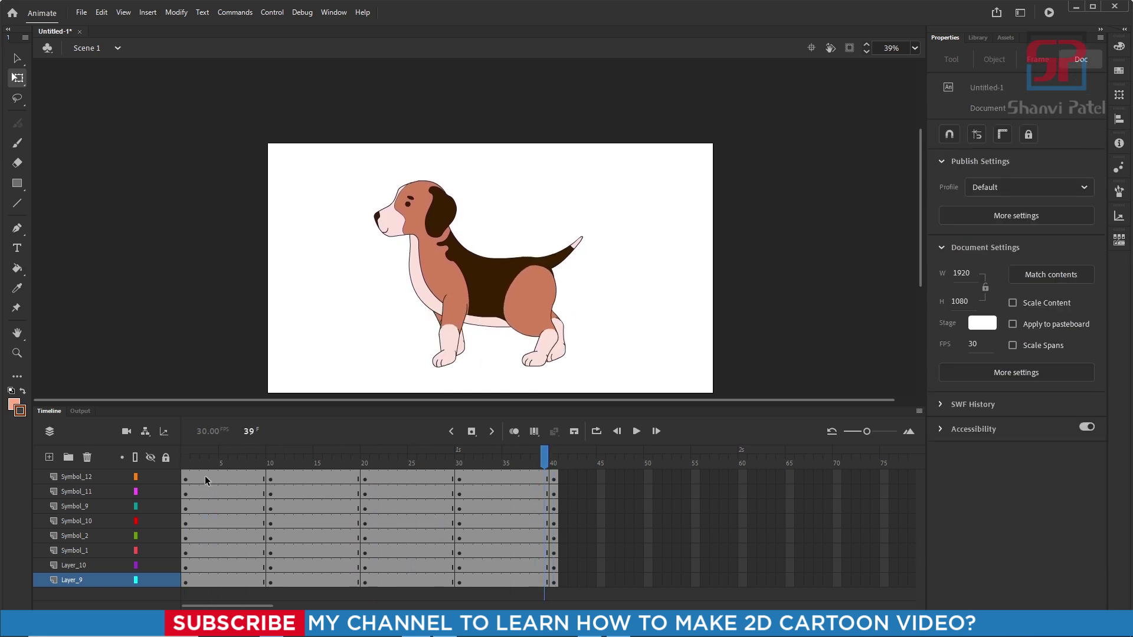
Apply classic tweens between the keyframes on all layers up to frame 40 and play the animation.
drag(204, 475, 554, 583)
right_click(497, 526)
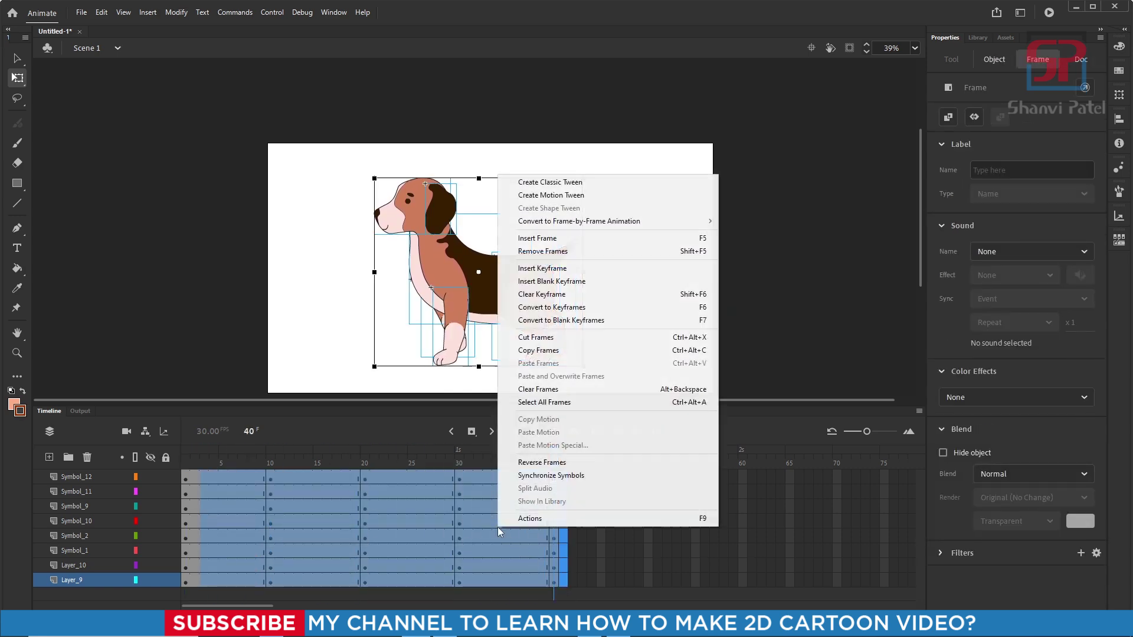
click(531, 180)
key(Return)
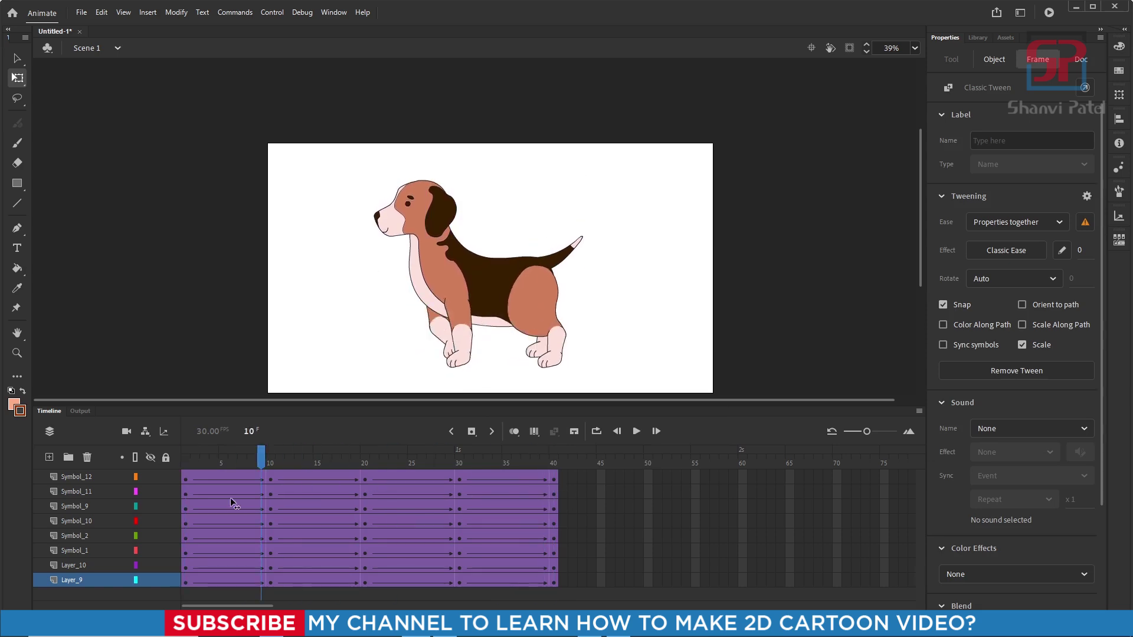
Rotate the tail downward around its base at frame 10.
click(268, 498)
click(388, 355)
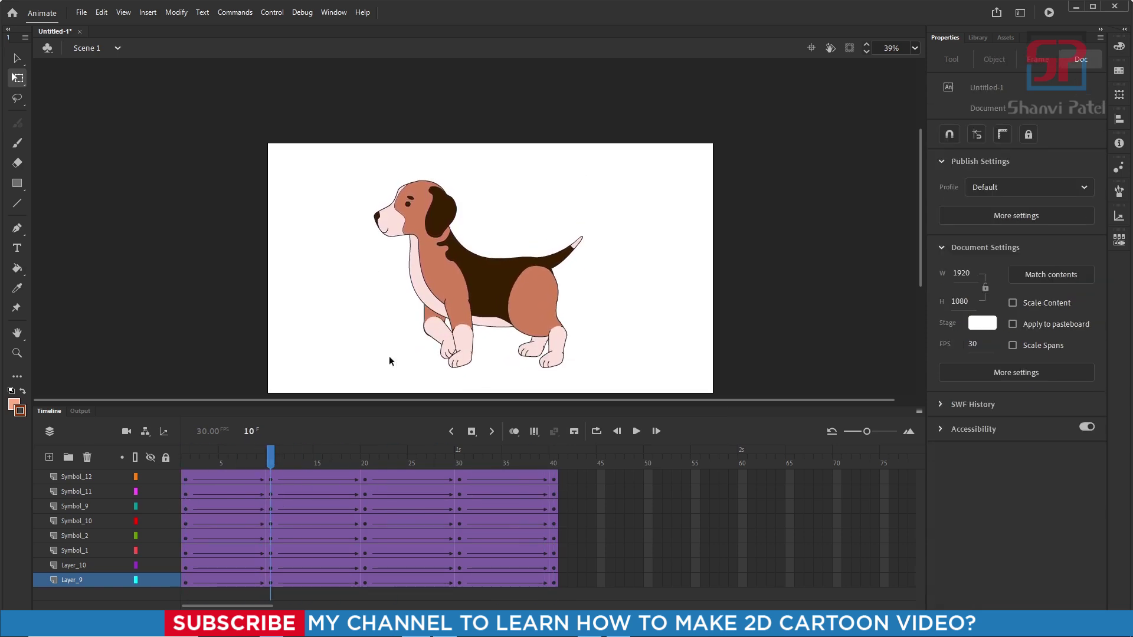
click(568, 255)
drag(268, 457, 247, 466)
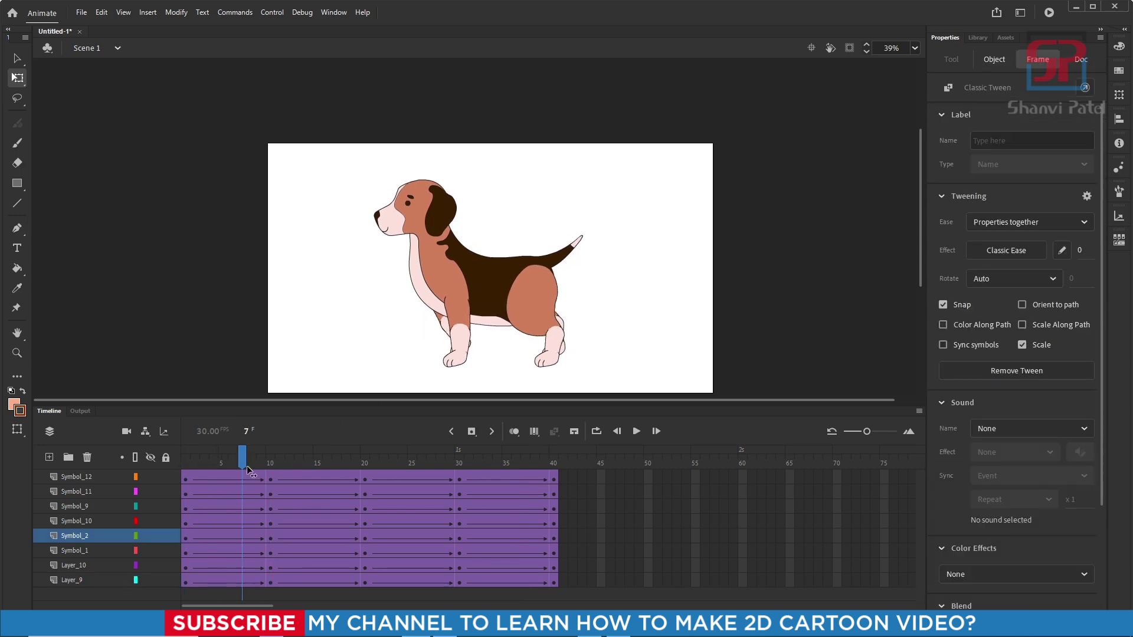
click(581, 272)
click(573, 248)
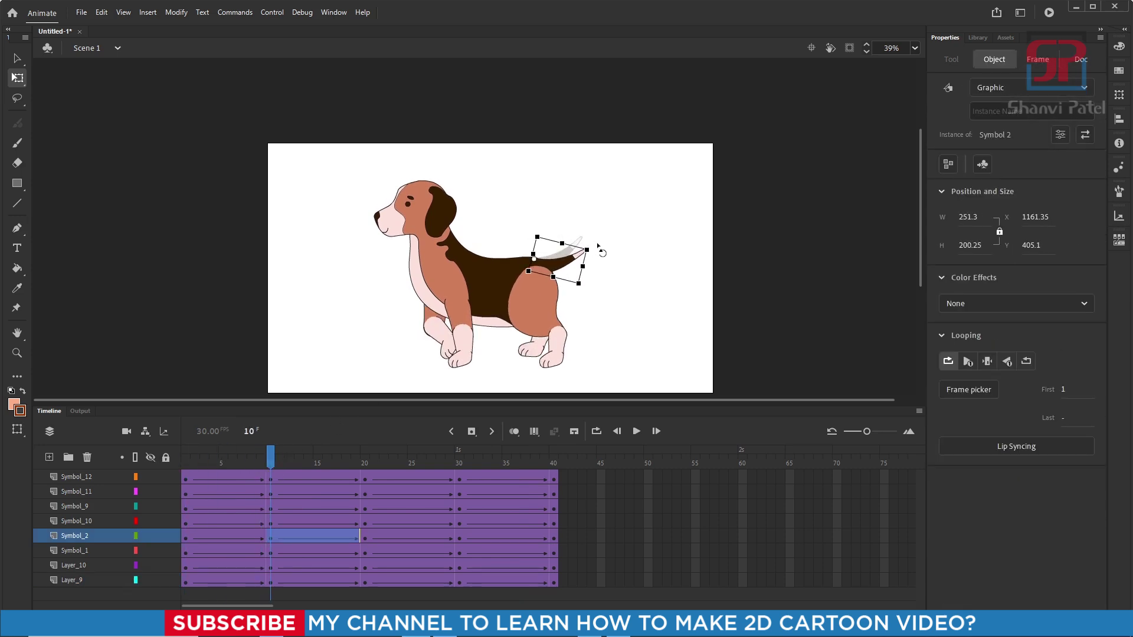
Rotate the tail downward around its base at frame 30.
click(465, 463)
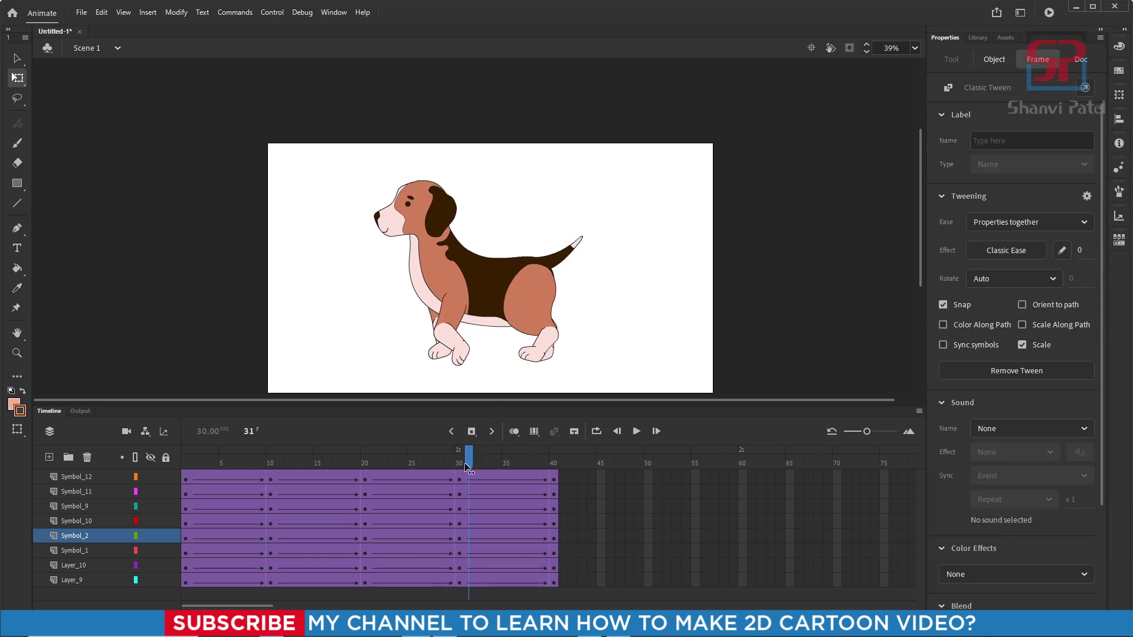
click(573, 273)
click(573, 251)
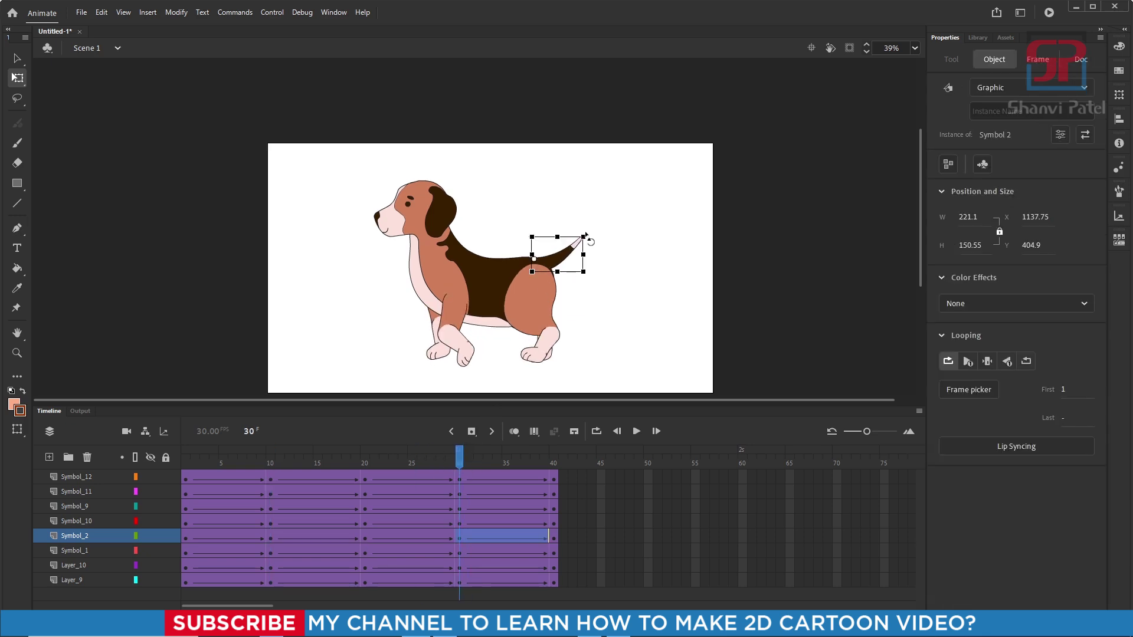
Rotate the ear at frame 10 so that its lower end swings back, away from the face.
drag(461, 460, 270, 511)
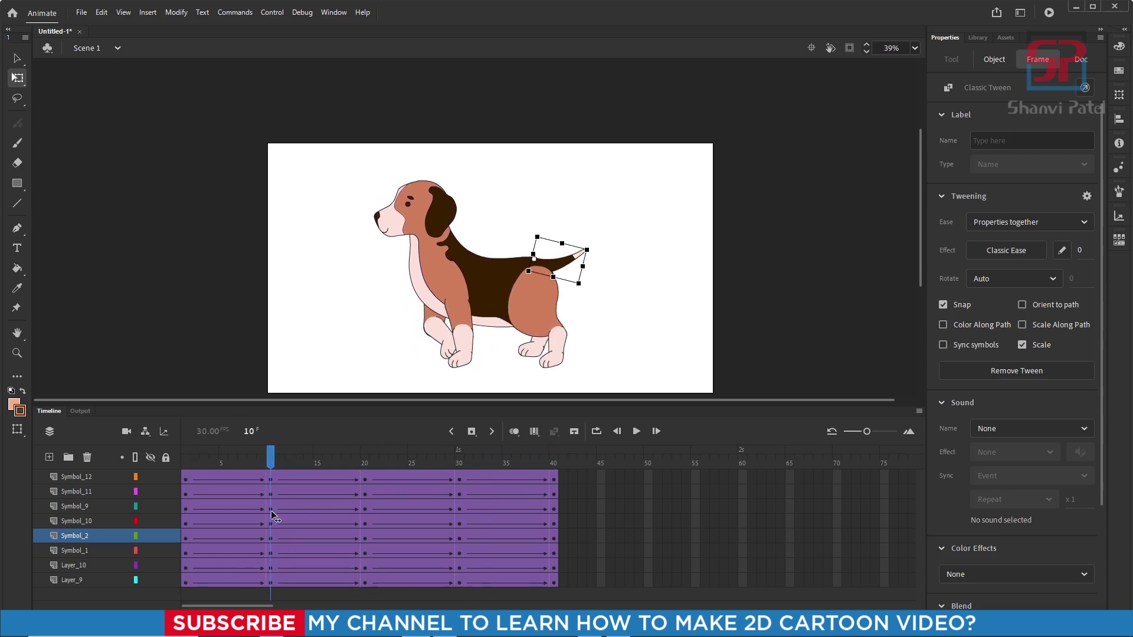
click(441, 222)
scroll(459, 228, up, 3)
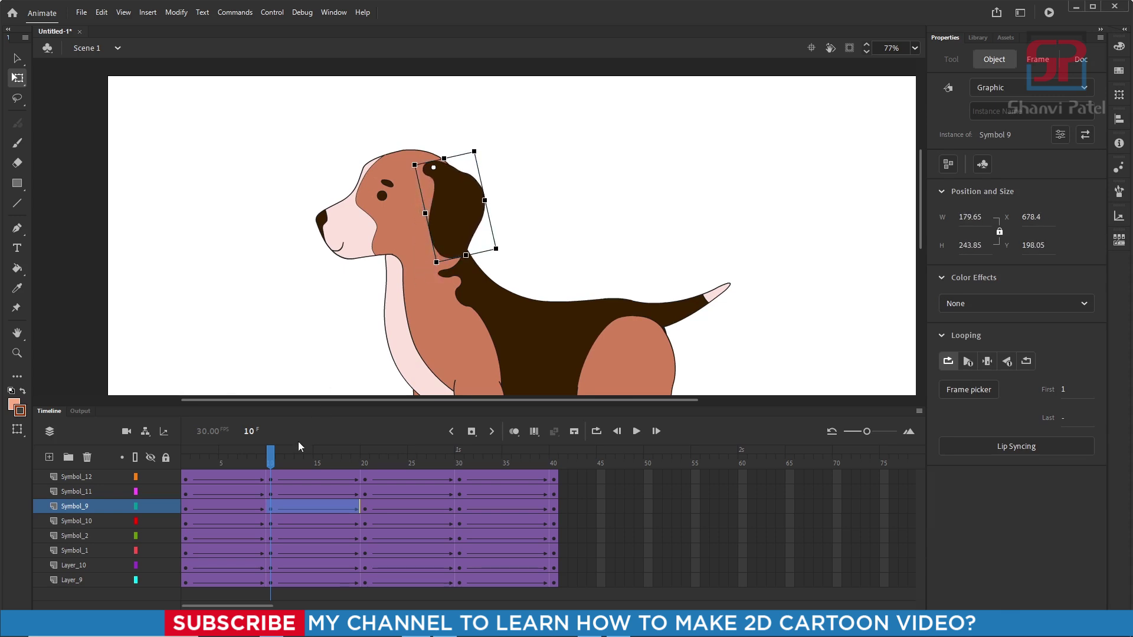
Rotate the ear at frame 30 so that its lower end swings back in the same way.
drag(272, 459, 459, 480)
click(448, 248)
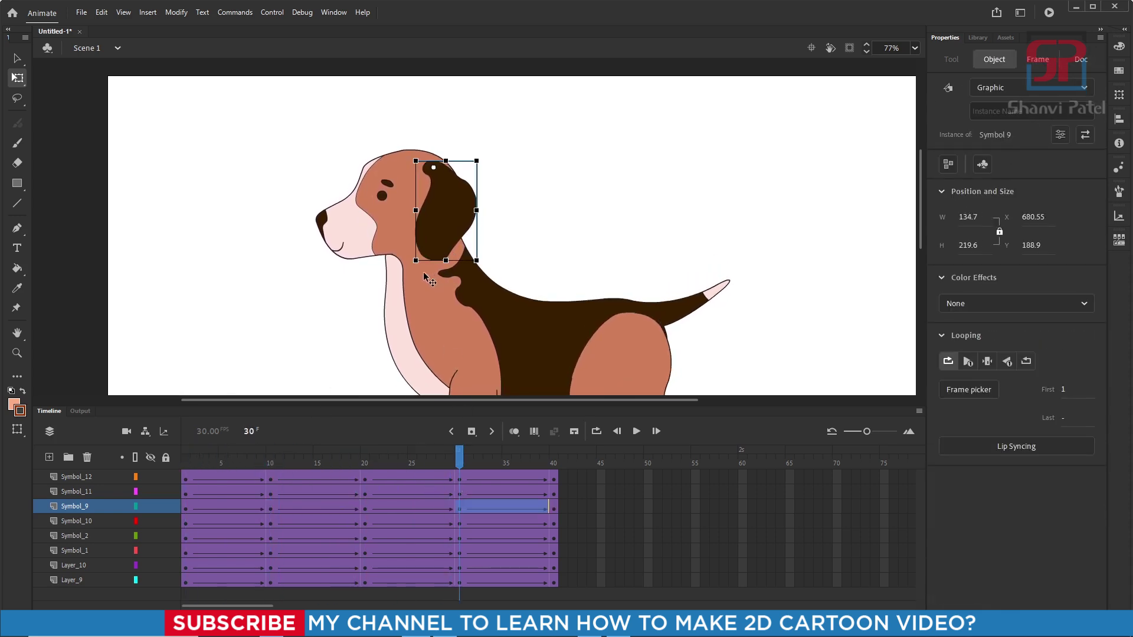
scroll(349, 214, down, 3)
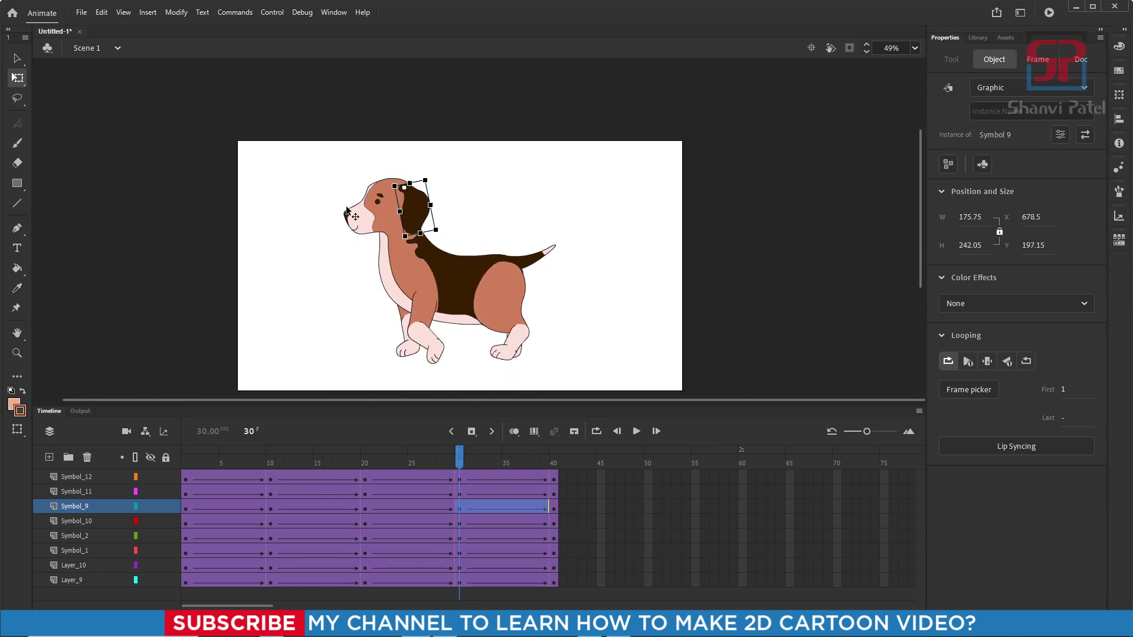
Test the movie to check the body bounce with the swinging tail and ear, and close the preview.
click(545, 184)
key(ctrl+Return)
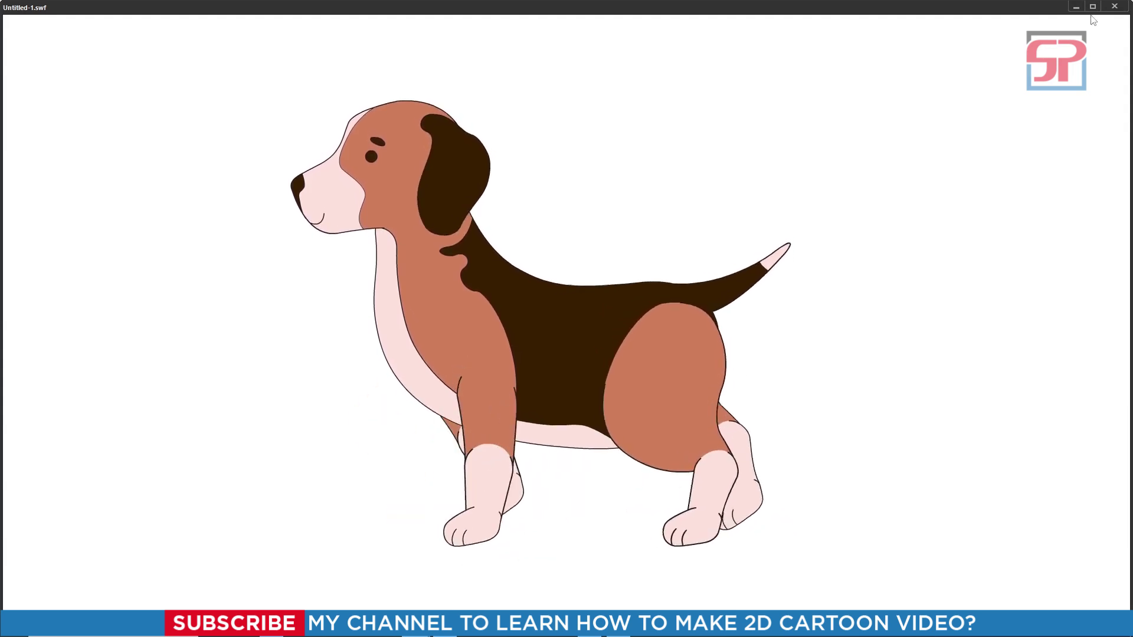
click(1115, 7)
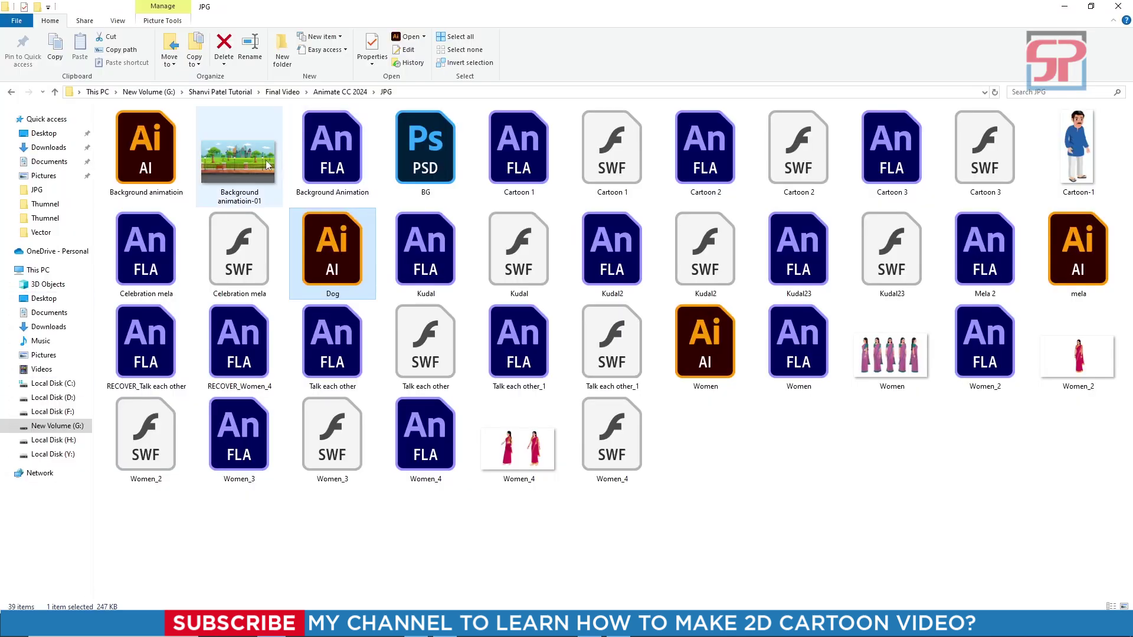
Add a new layer and move it below Layer_9 at the bottom of the layer stack.
click(264, 176)
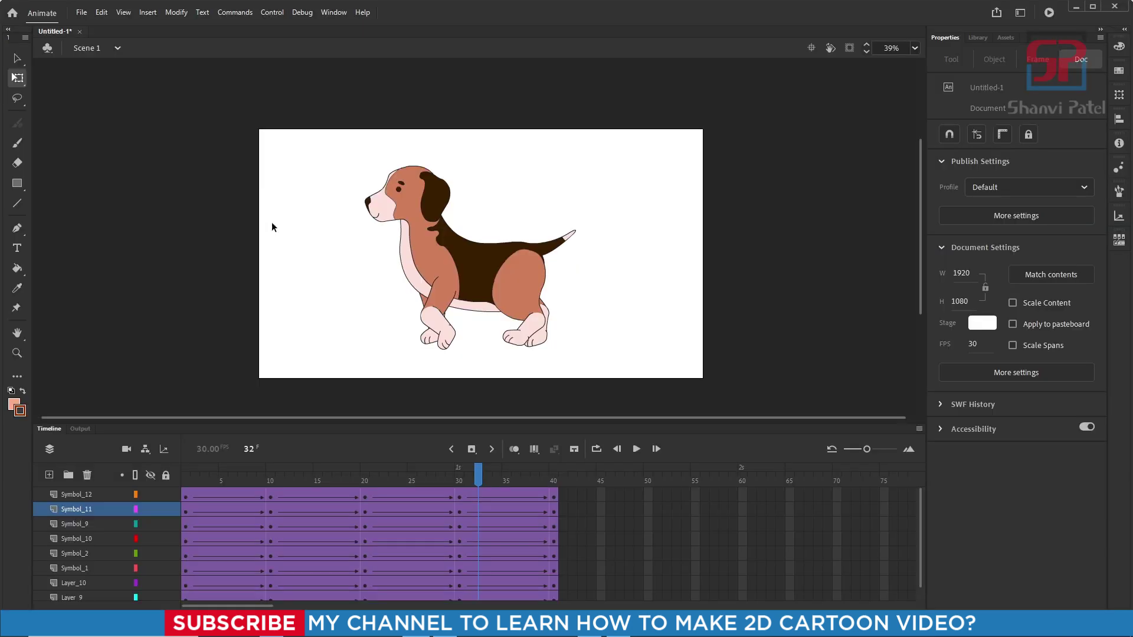
scroll(147, 551, down, 1)
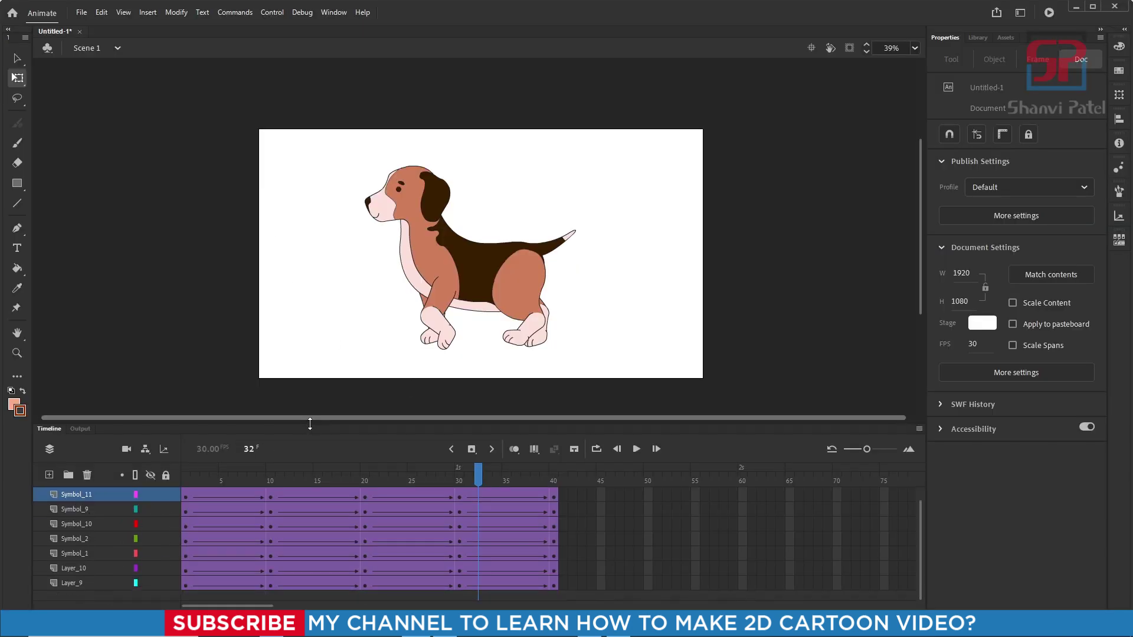
drag(311, 424, 316, 387)
click(81, 560)
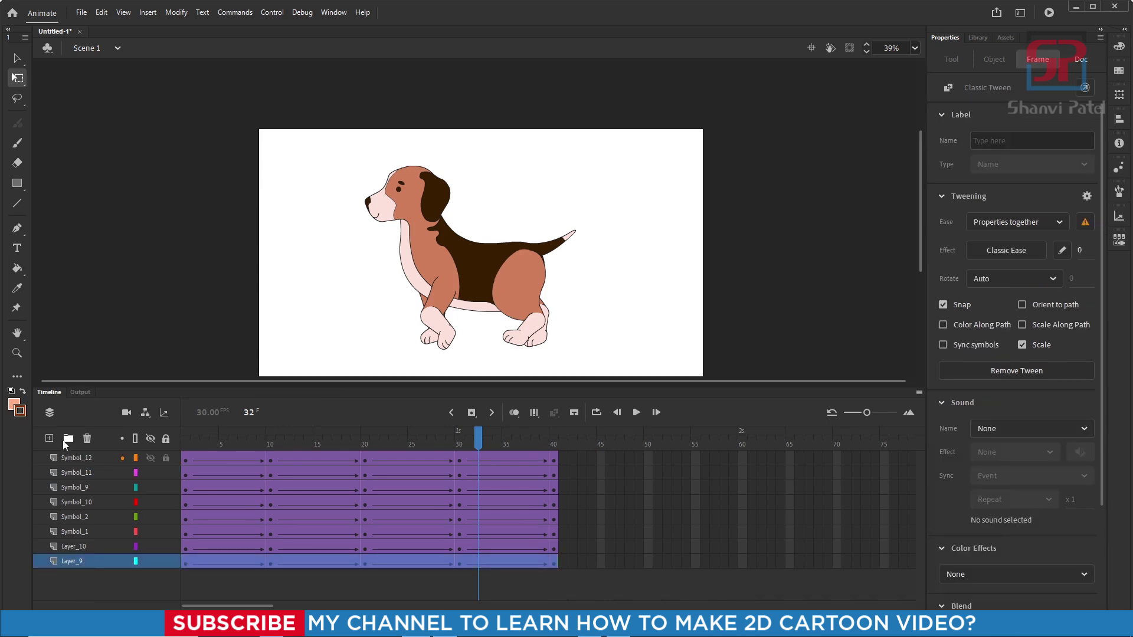
click(49, 439)
drag(63, 562, 65, 579)
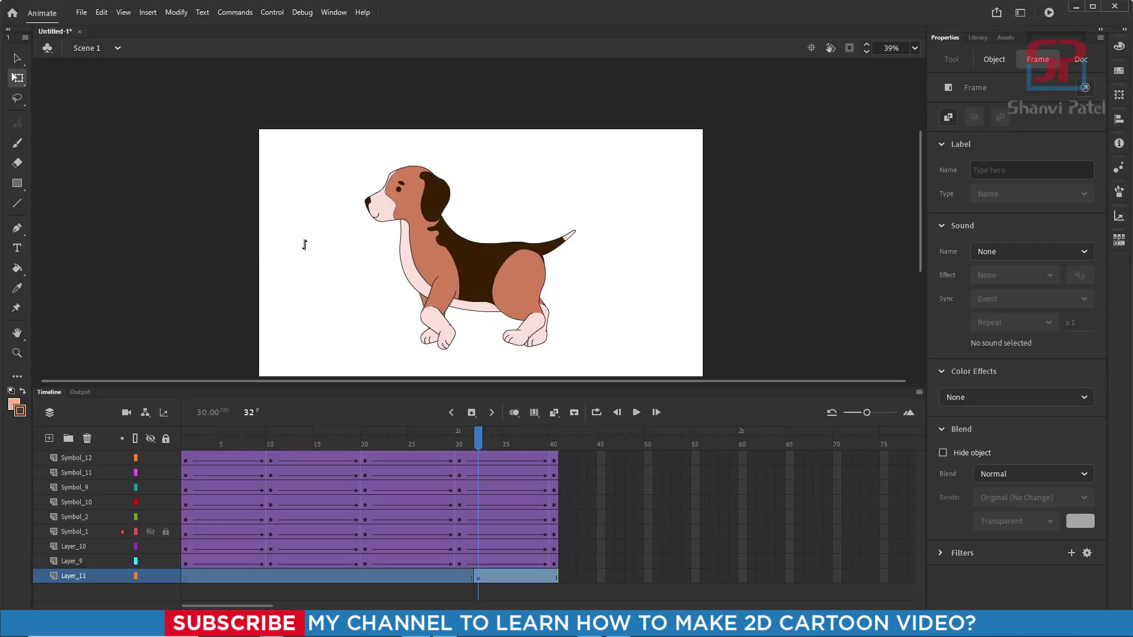
Paste the copied park background image onto Layer_11 and enlarge it to about 2907 × 1693 px so it covers the whole stage.
key(ctrl+v)
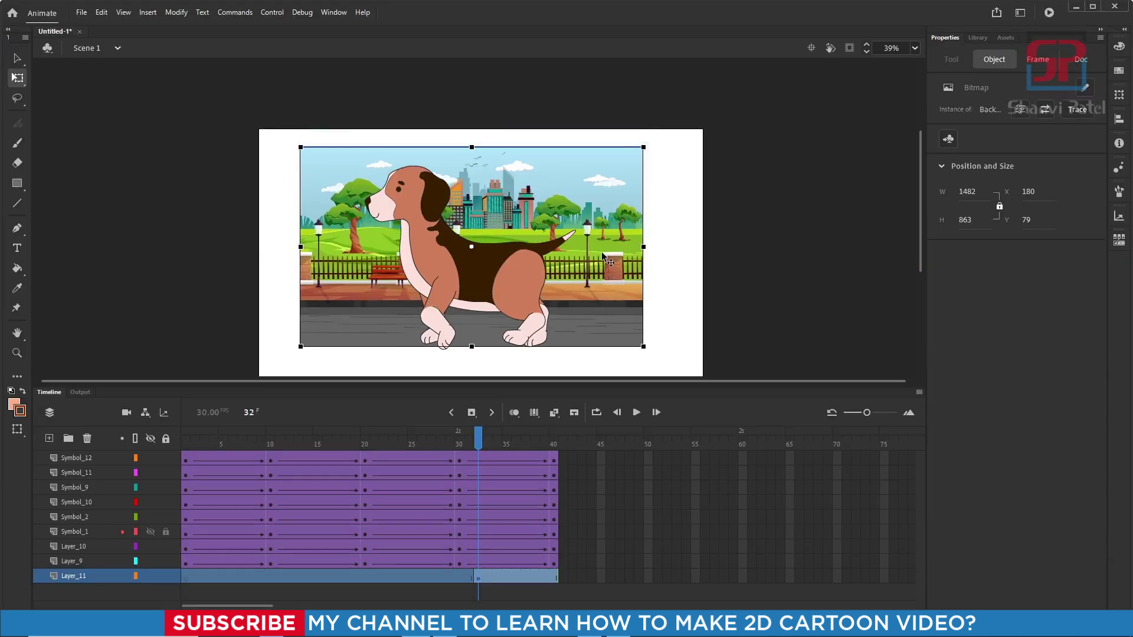
drag(664, 208, 660, 210)
drag(704, 119, 771, 77)
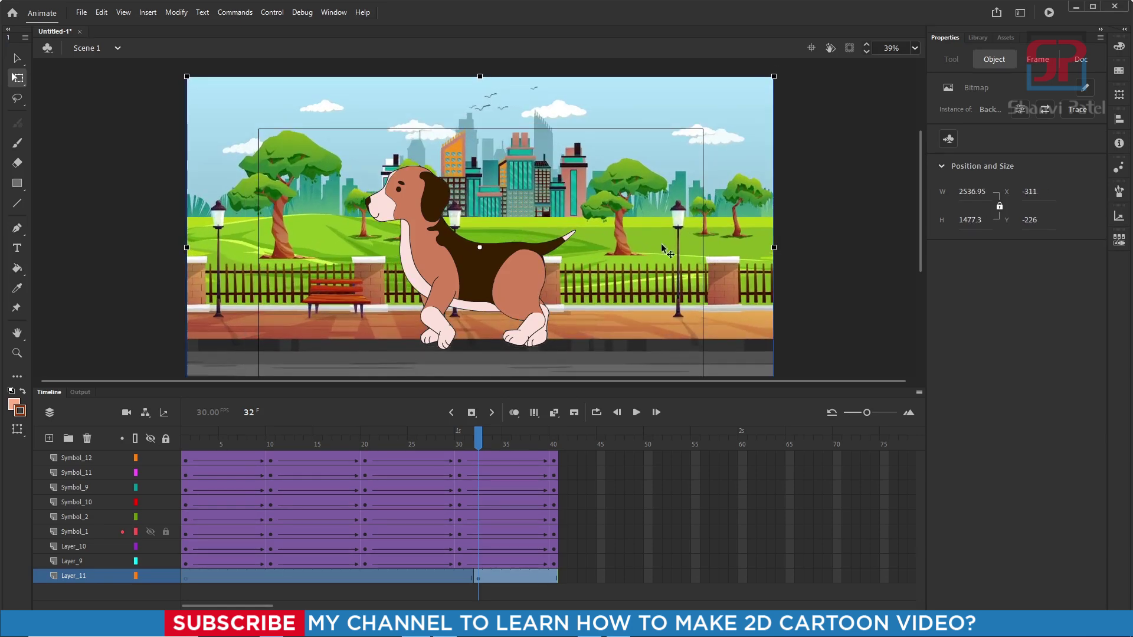
drag(664, 263, 668, 217)
key(ctrl+minus)
drag(580, 257, 579, 266)
drag(699, 312, 718, 338)
drag(670, 284, 673, 274)
drag(718, 311, 735, 325)
Move the background's keyframe on Layer_11 to frame 1 and extend the layer's frames to frame 40.
click(576, 577)
click(469, 578)
drag(469, 578, 186, 578)
key(shift+F5)
click(392, 578)
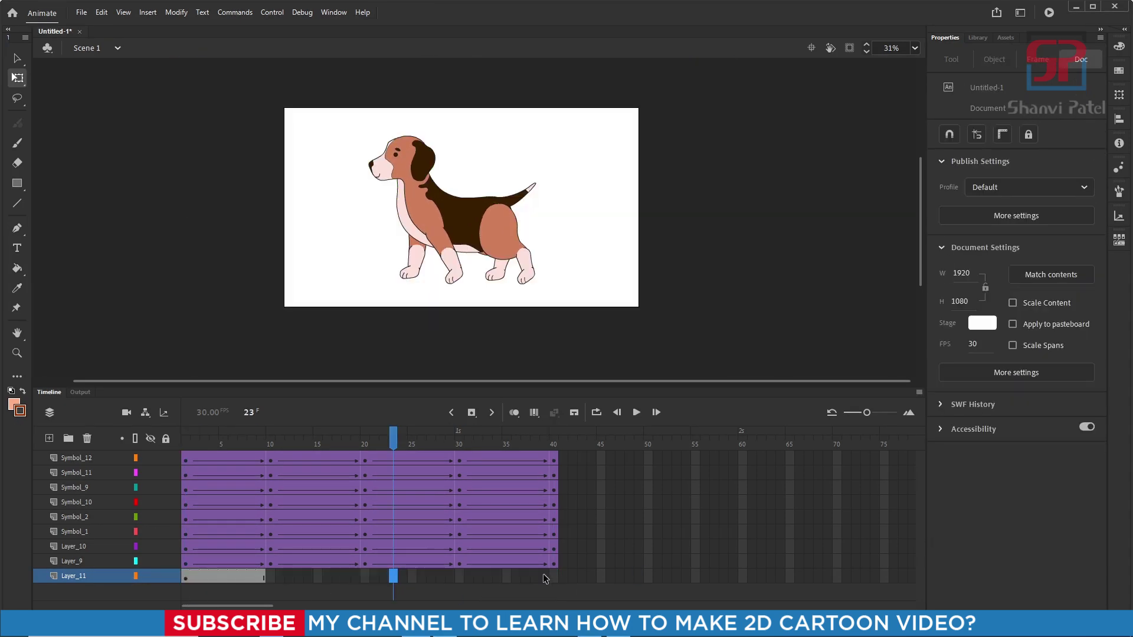
click(553, 578)
key(F5)
At frame 1, shift the background left to about X -970, near the stage's right edge, and convert it to a graphic symbol.
drag(554, 438, 123, 450)
drag(672, 285, 597, 290)
click(553, 577)
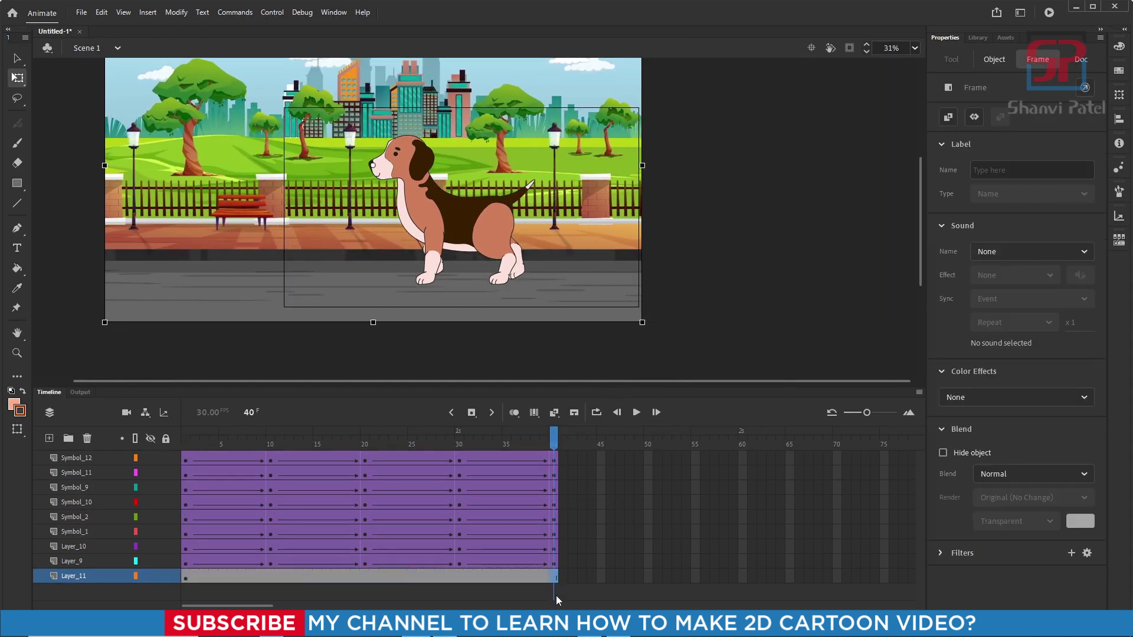
key(F8)
key(Return)
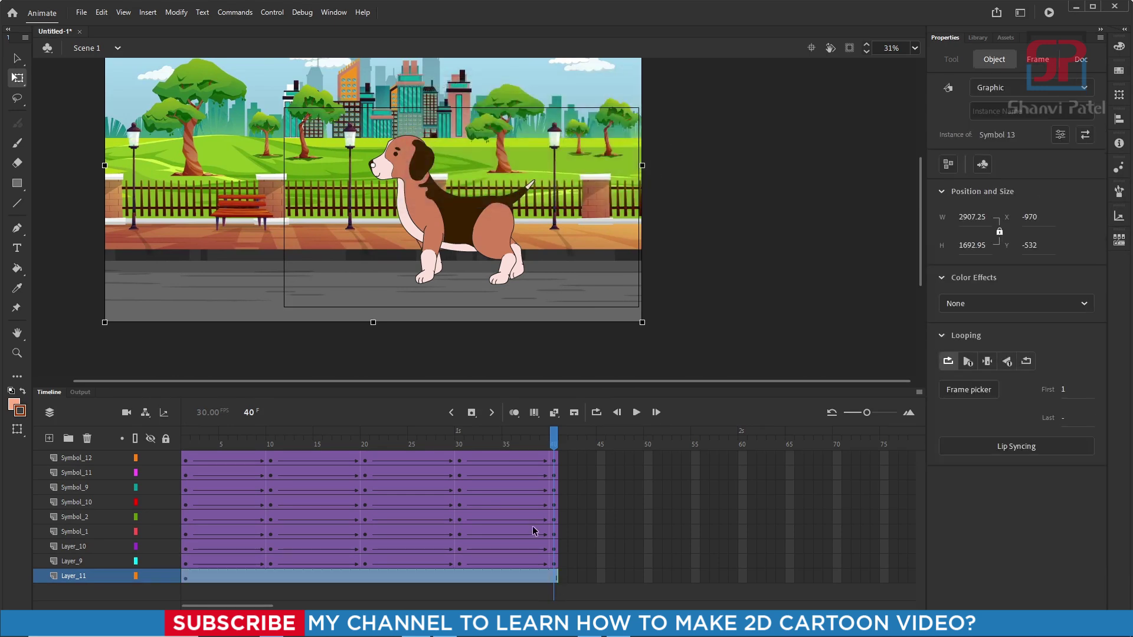
click(698, 303)
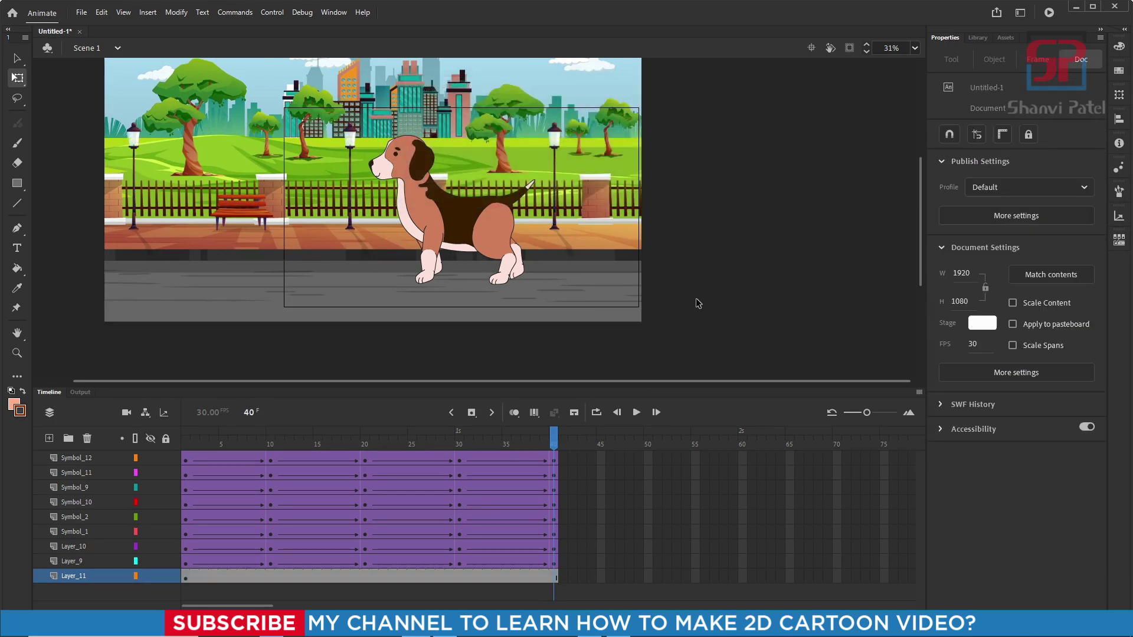
Slide the background right to about X -25 on a frame 40 keyframe of Layer_11 and create a classic tween from frame 1.
click(554, 584)
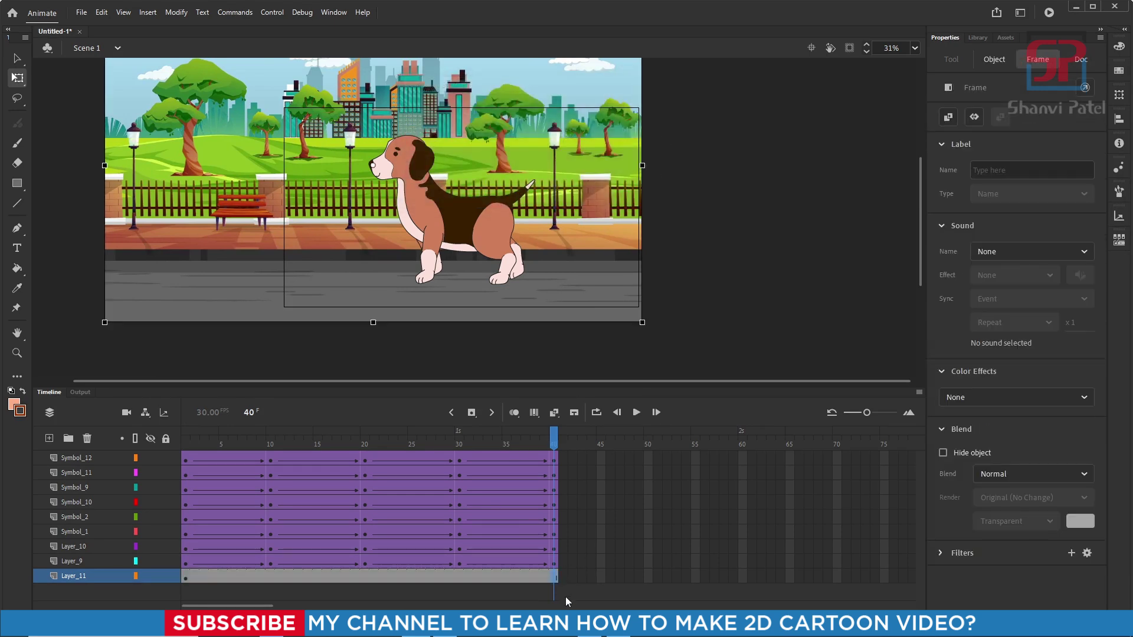
drag(239, 285, 413, 295)
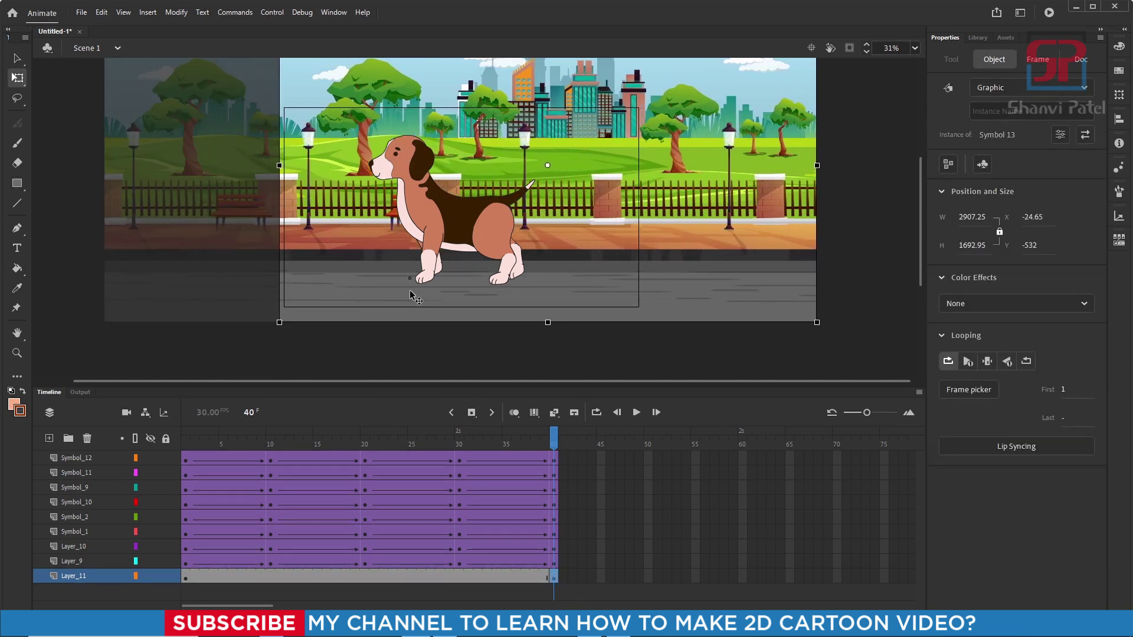
right_click(423, 583)
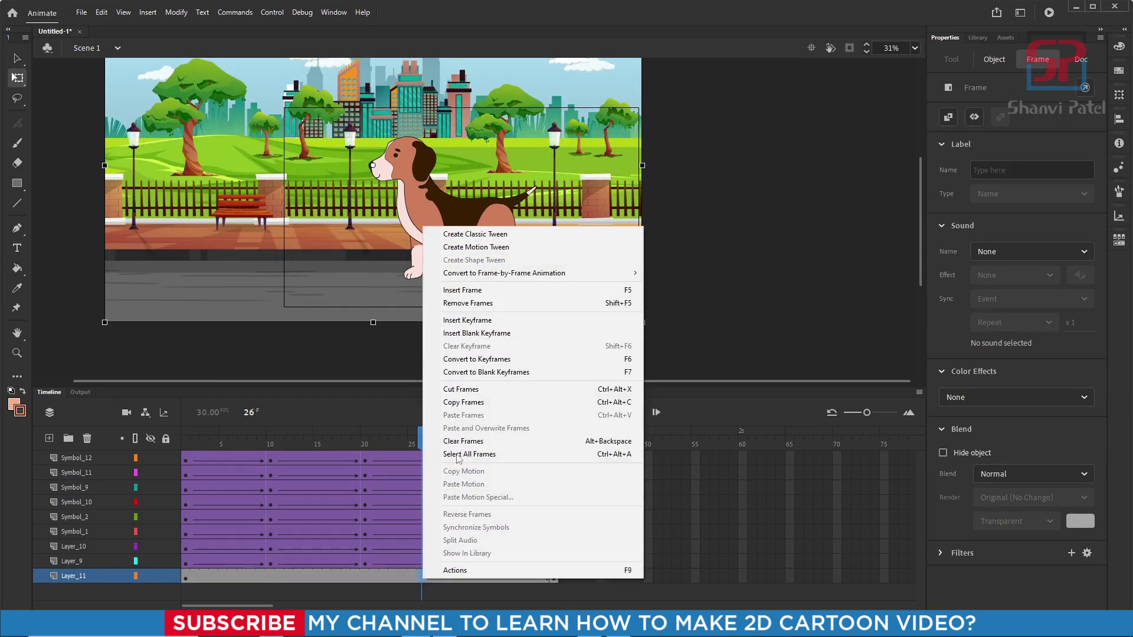
click(489, 235)
Test the movie to check the dog walking against the moving background, and close the preview.
key(ctrl+Return)
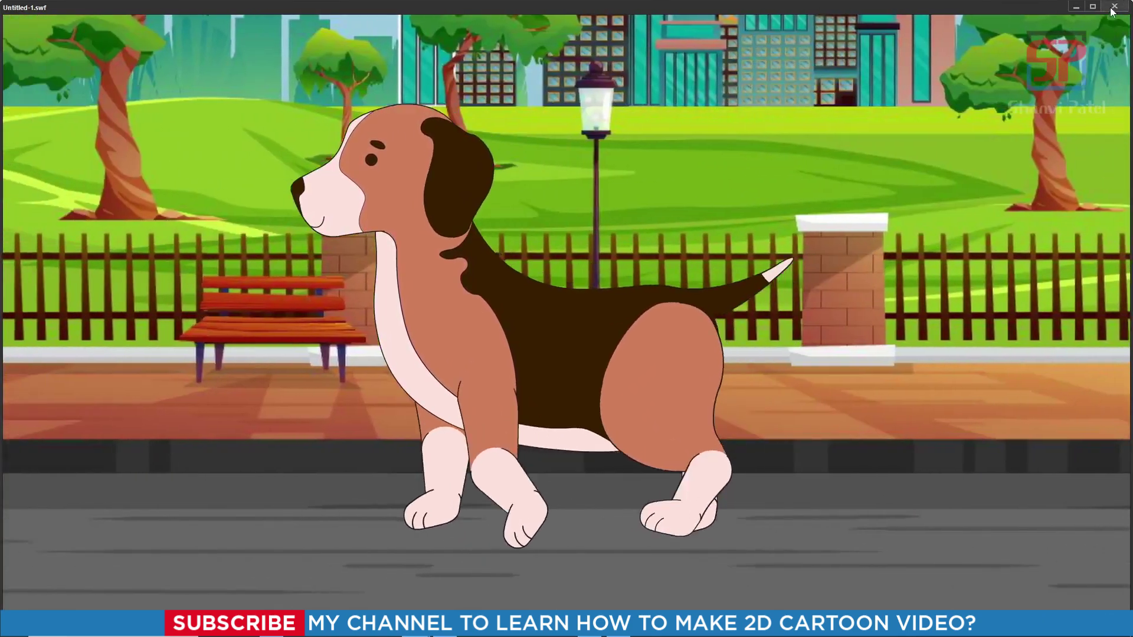
click(1113, 6)
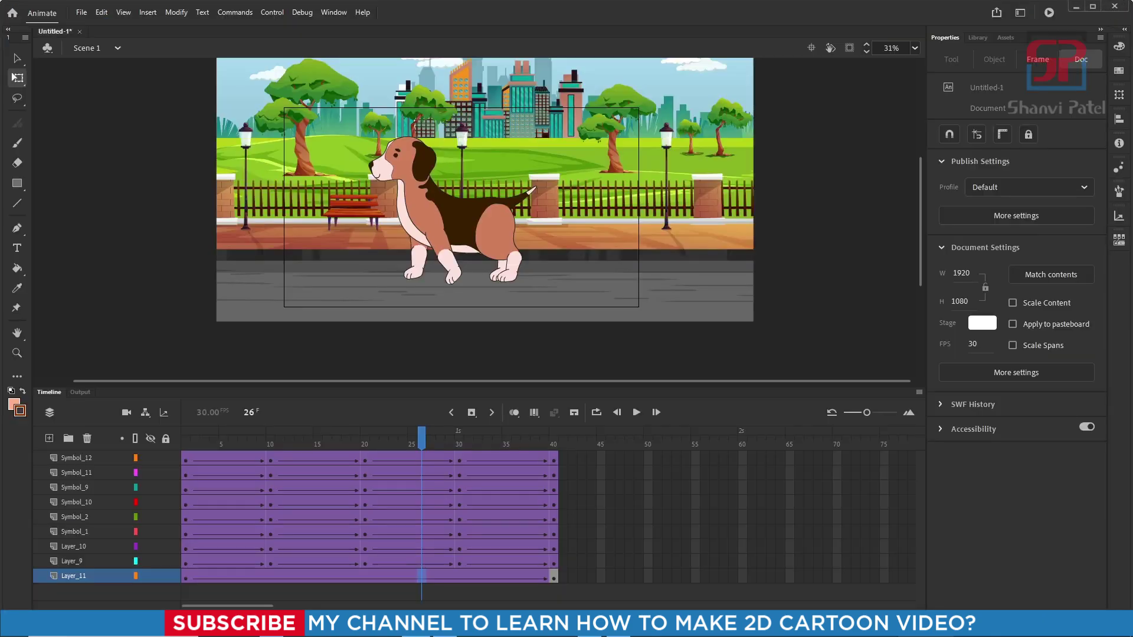
Apply a classic tween to frame 40 of Layer_11, move the background there to about X -513, and test the movie.
right_click(556, 580)
click(619, 231)
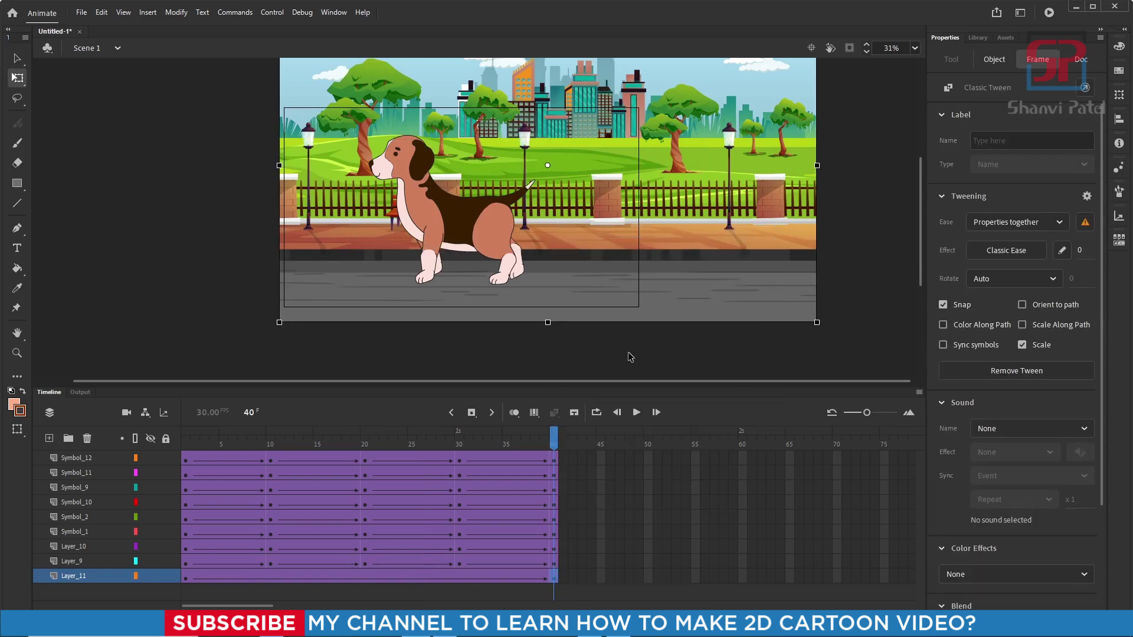
mouse_move(554, 444)
mouse_down()
mouse_move(113, 446)
mouse_move(555, 467)
mouse_up()
drag(757, 295, 670, 283)
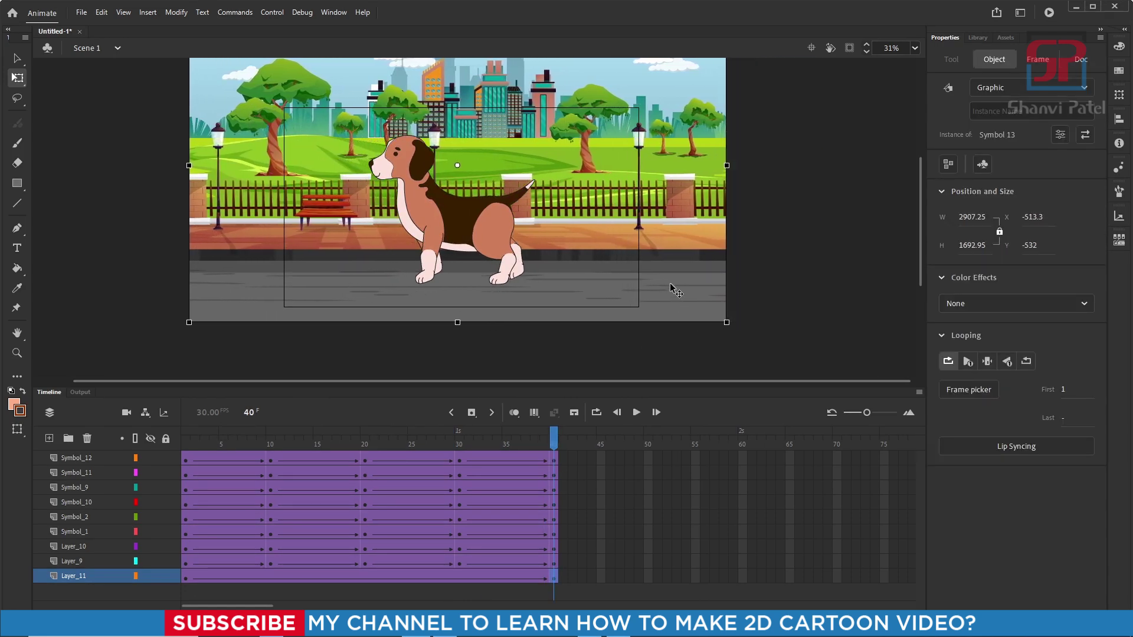
key(ctrl+Return)
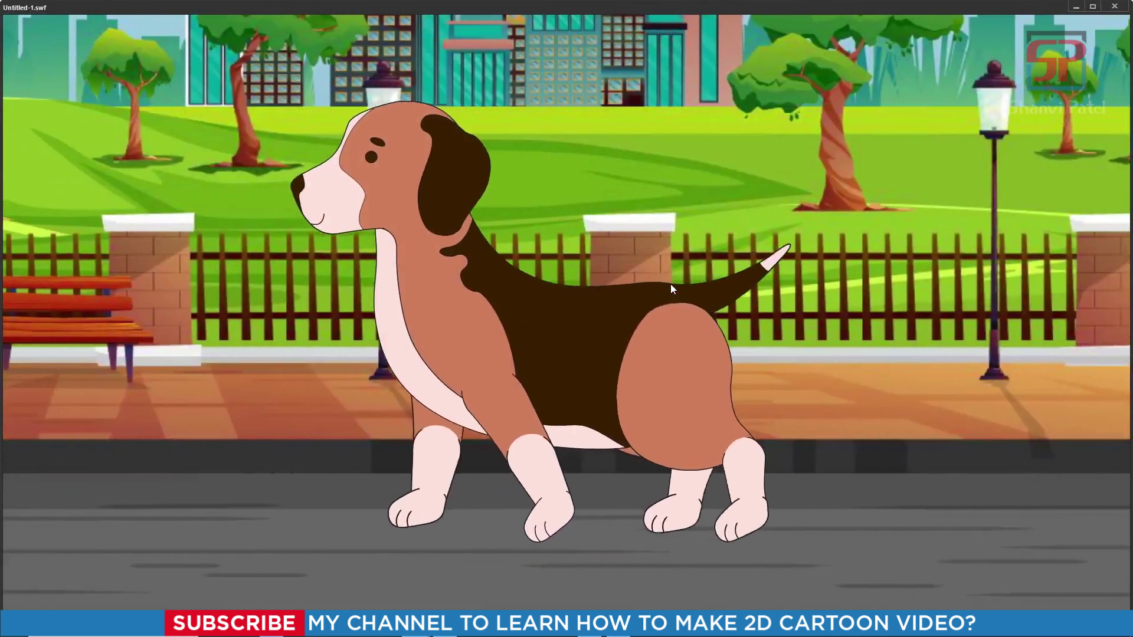